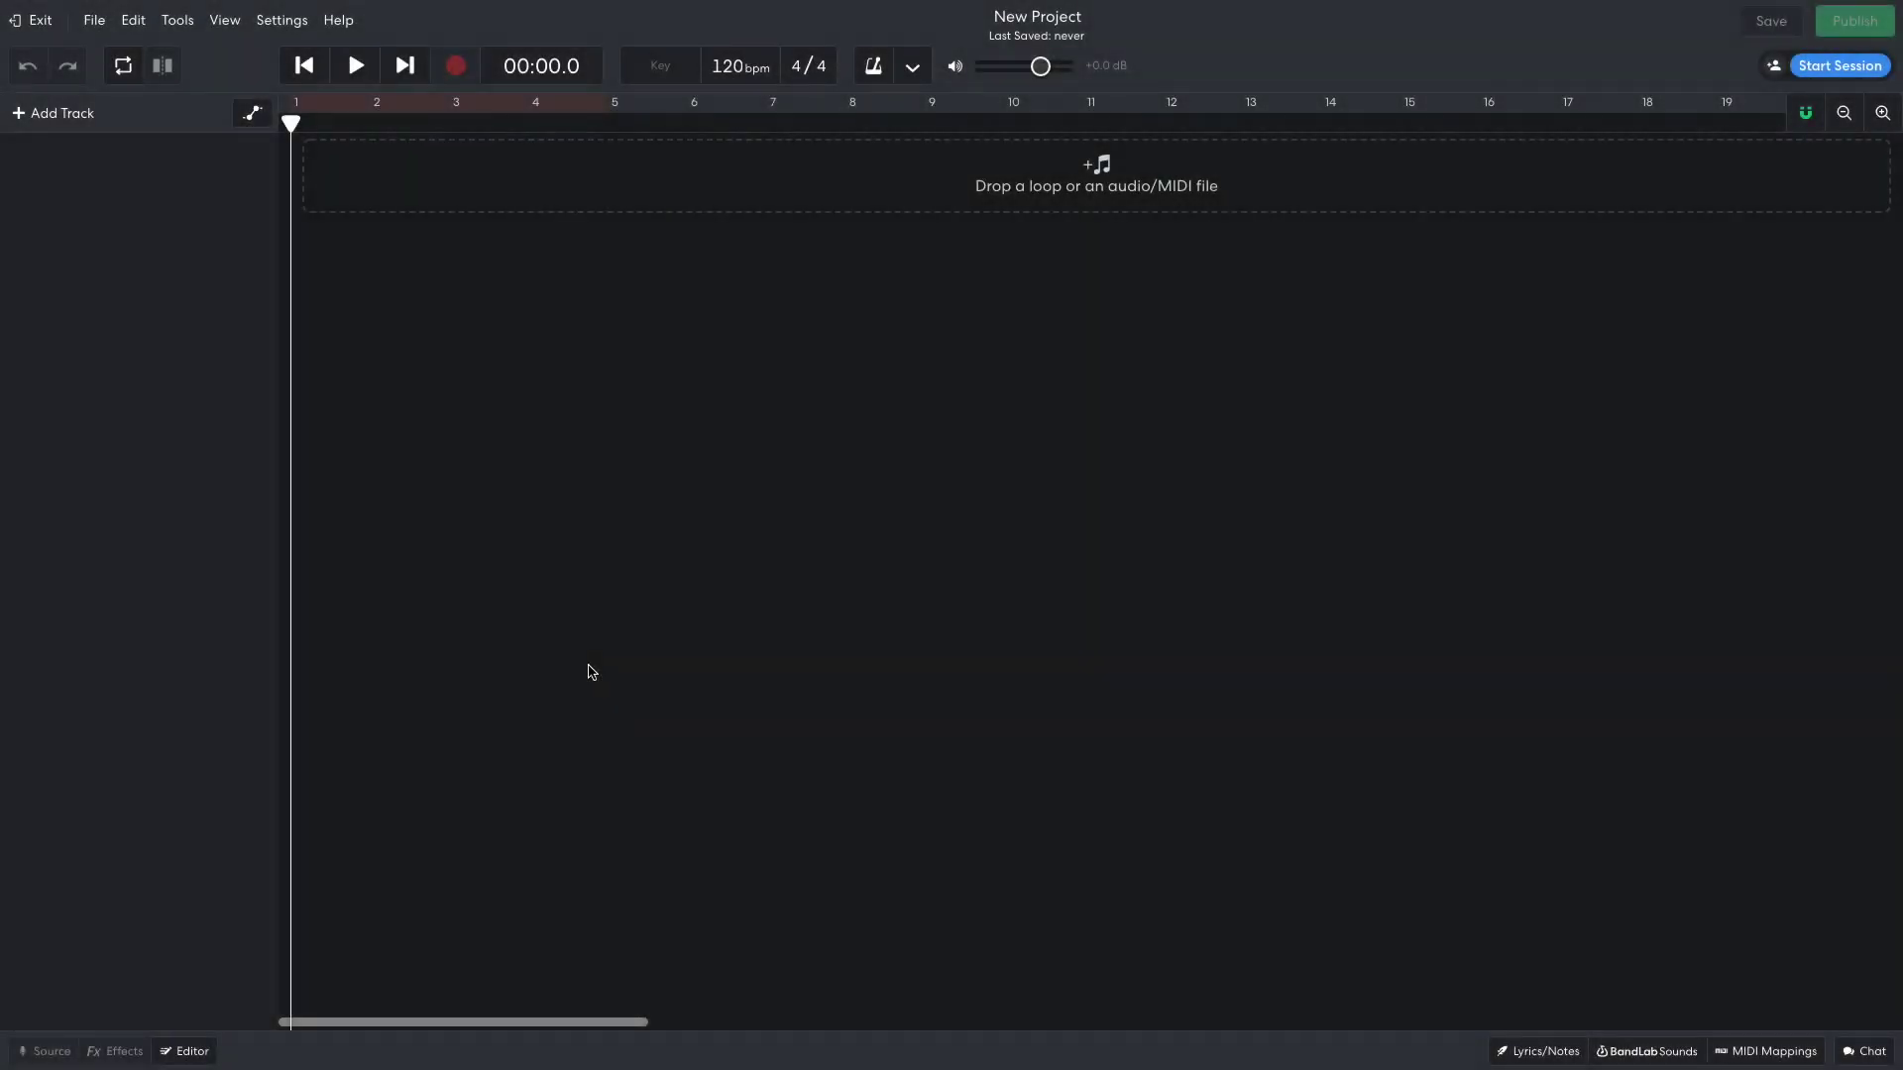
Step: Set the project tempo to 106 bpm
{"action": "left_click", "coordinate": [733, 65]}
{"action": "type", "text": "106"}
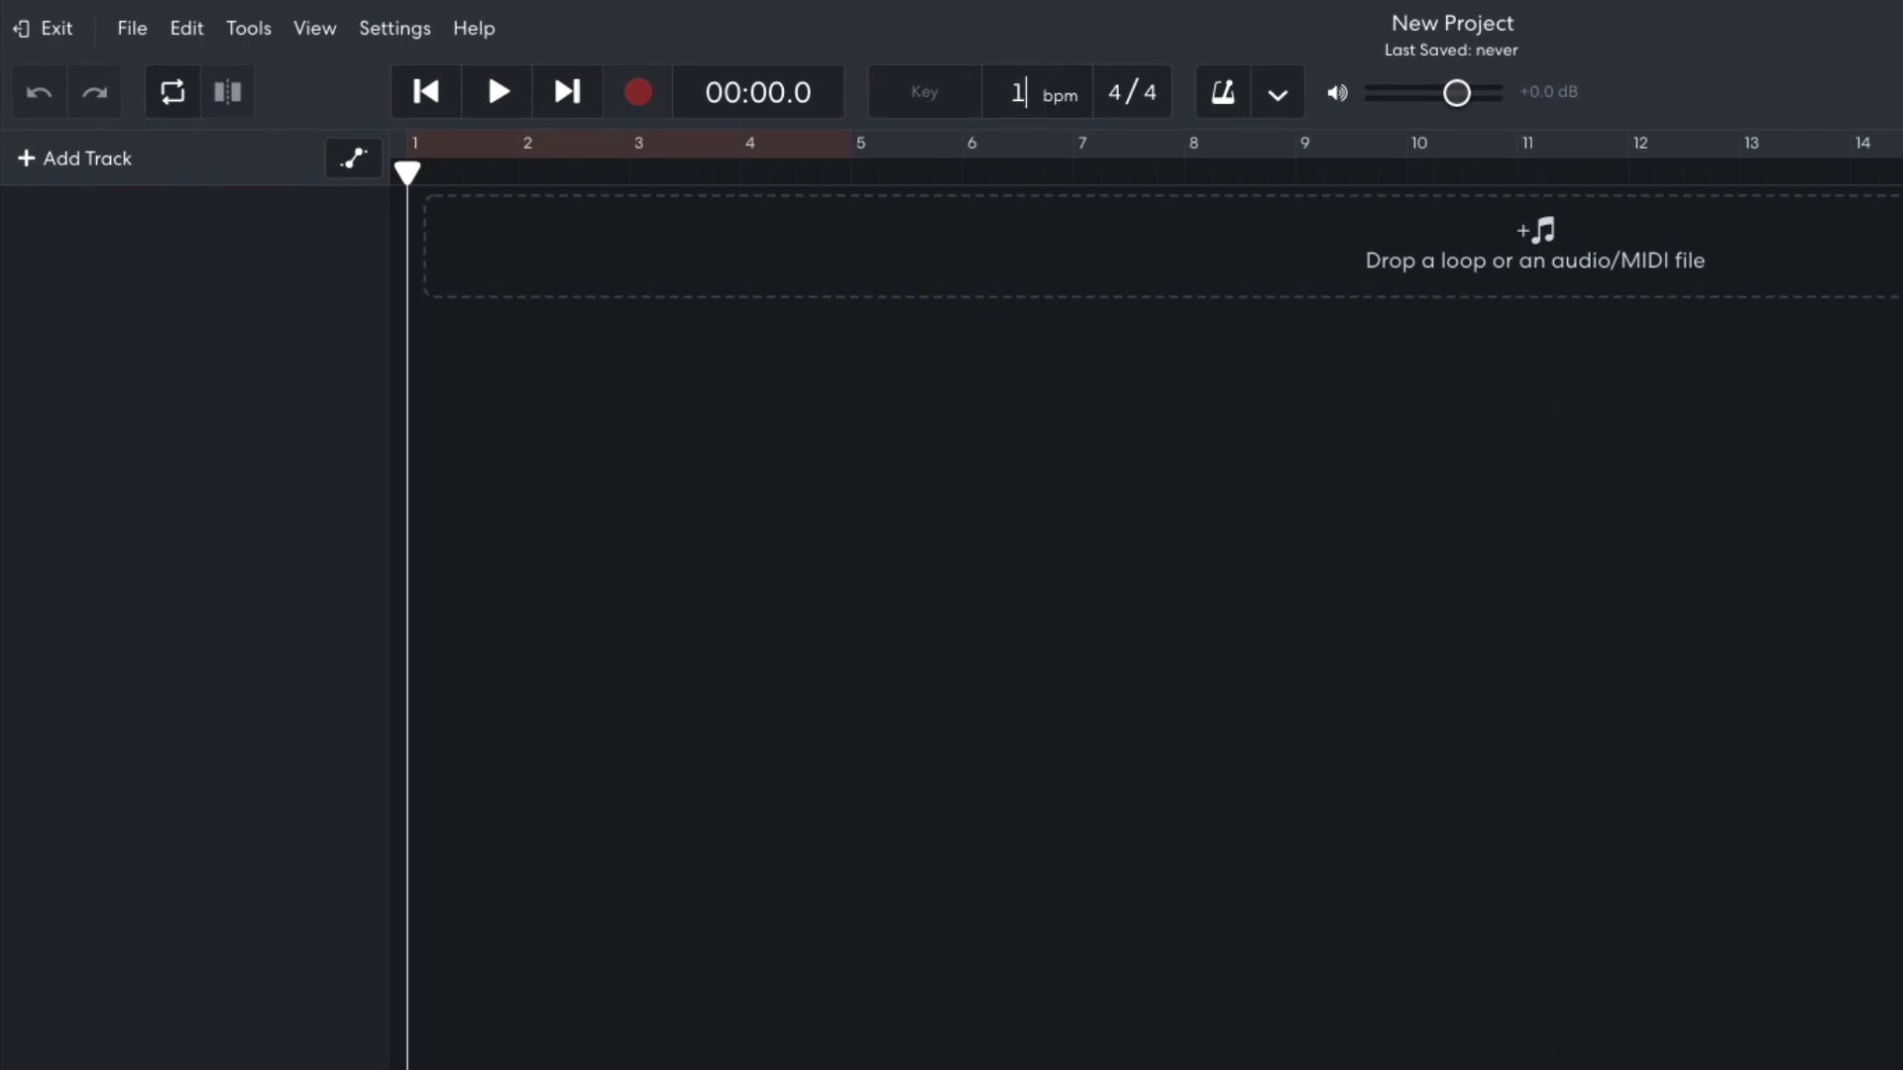
{"action": "key", "text": "Return"}
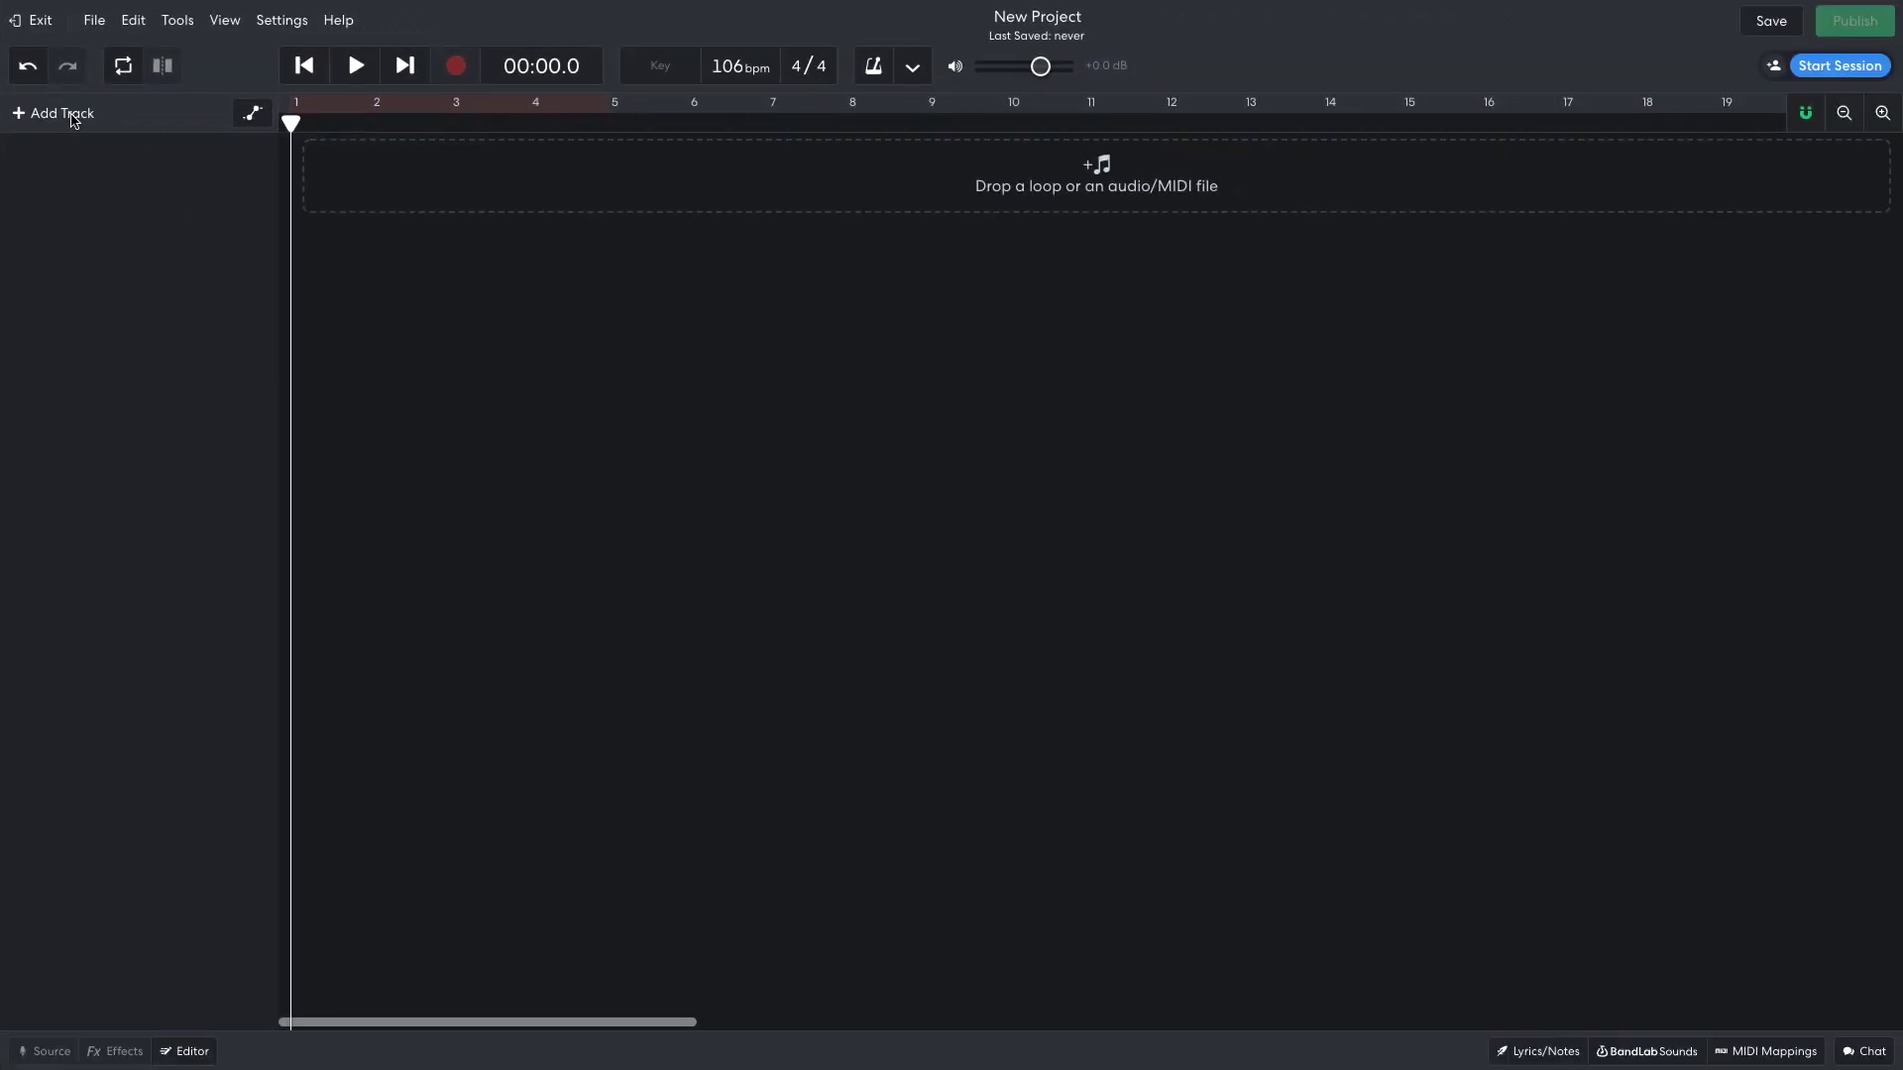
Step: Add an instrument track using the Prince Kit drum pad sound
{"action": "left_click", "coordinate": [72, 119]}
{"action": "left_click", "coordinate": [707, 417]}
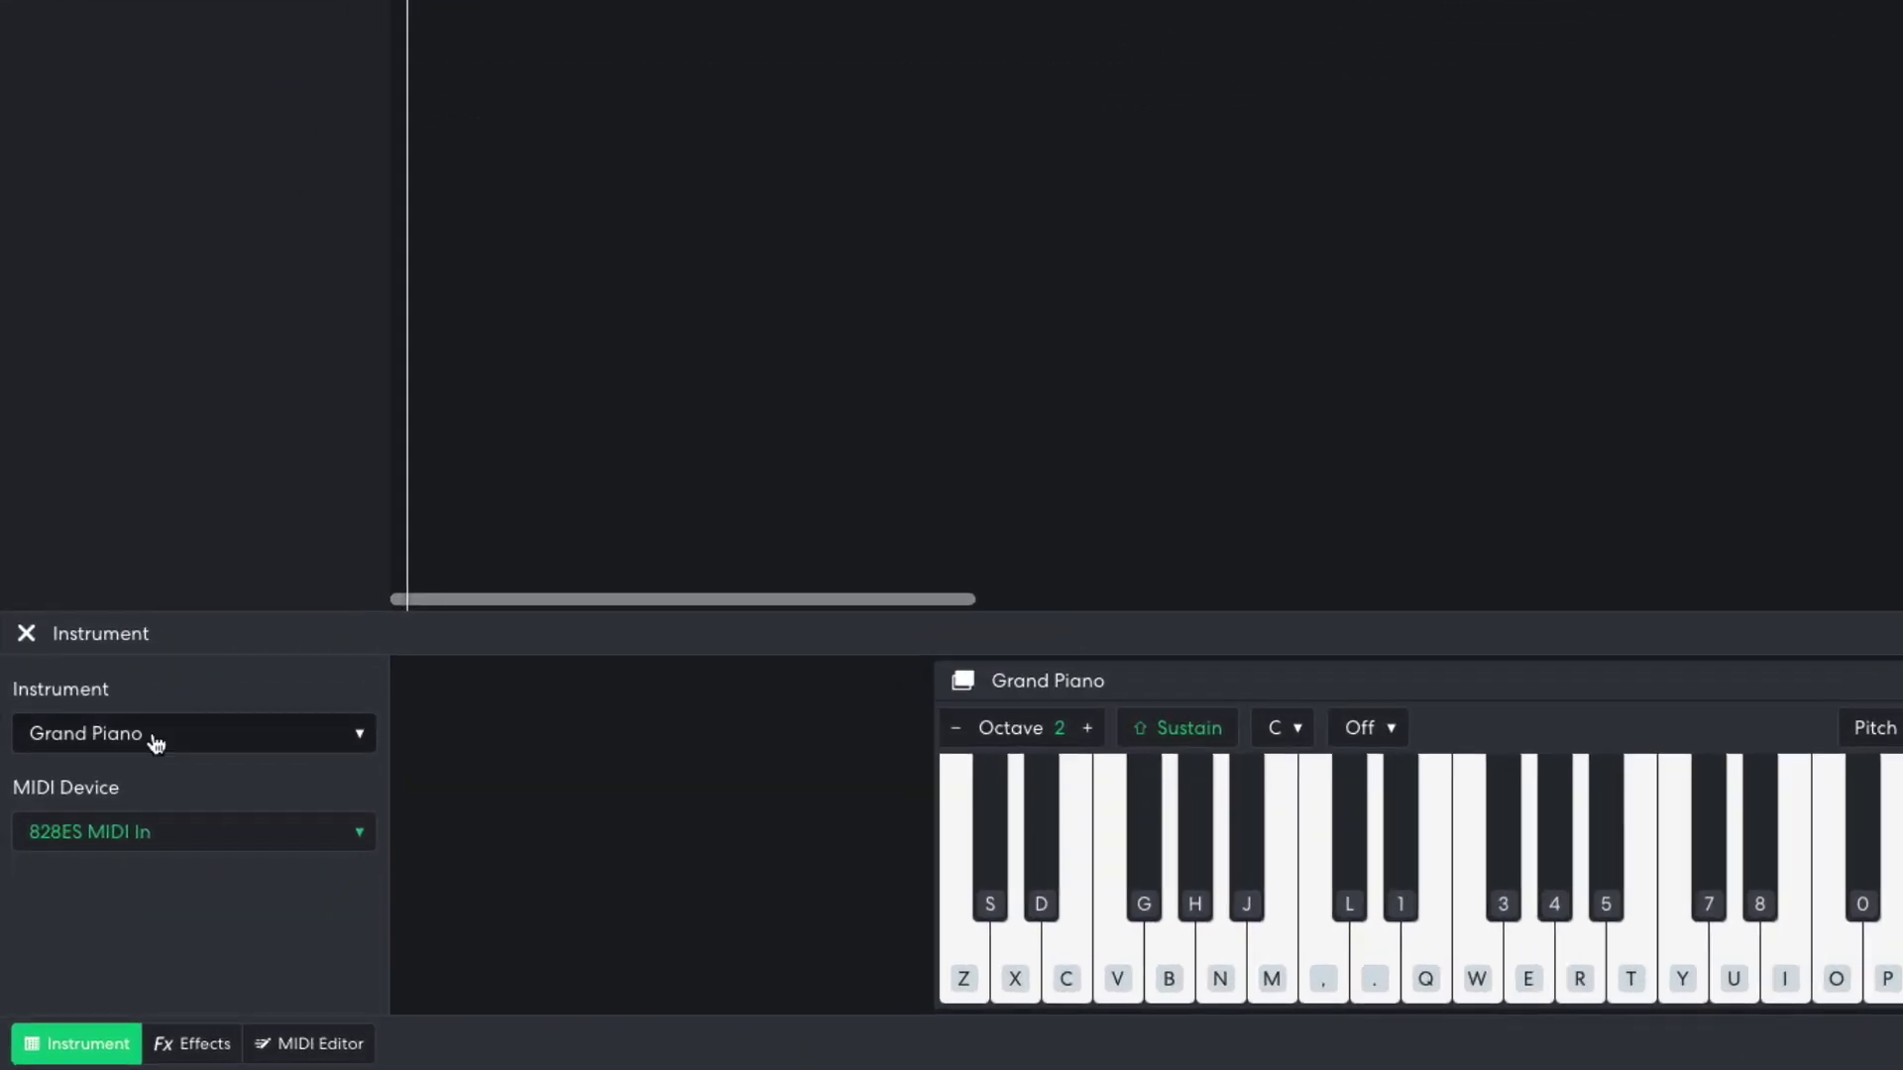
{"action": "left_click", "coordinate": [110, 832]}
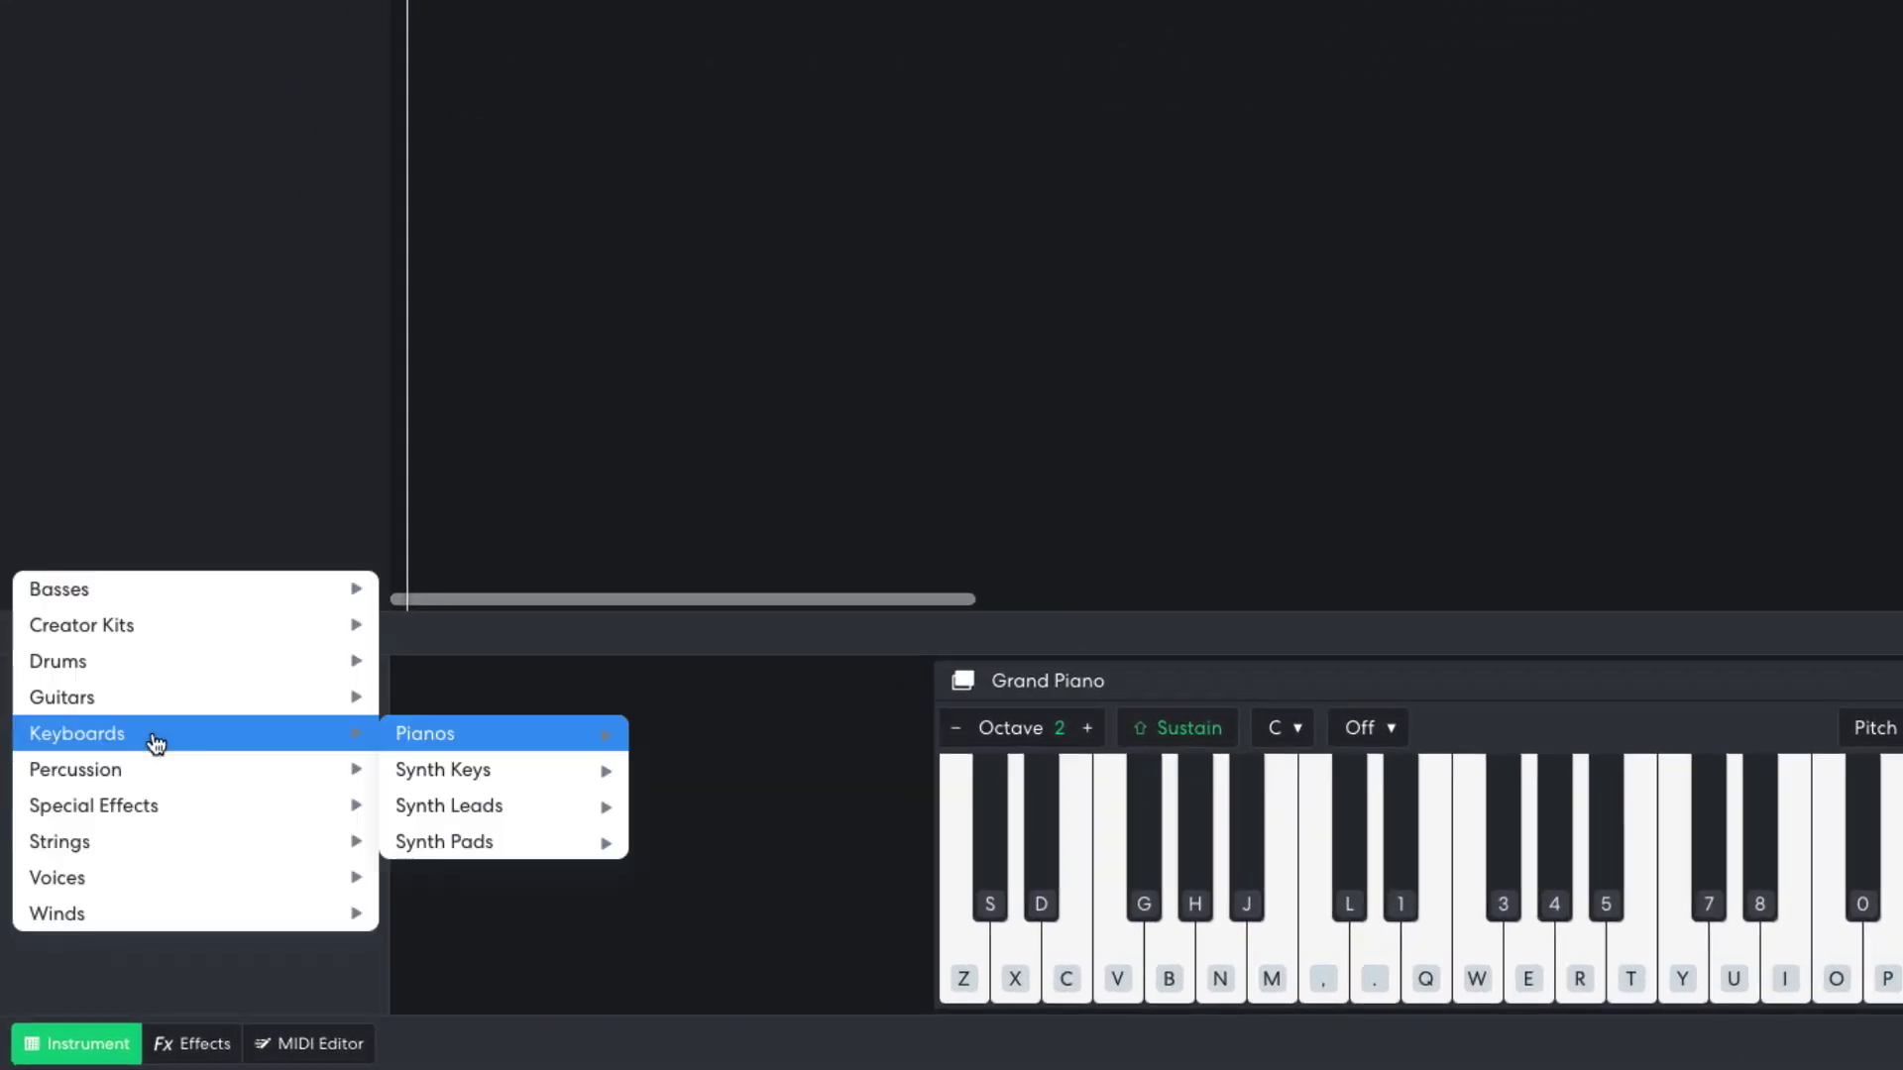
{"action": "mouse_move", "coordinate": [165, 658]}
{"action": "mouse_move", "coordinate": [461, 704]}
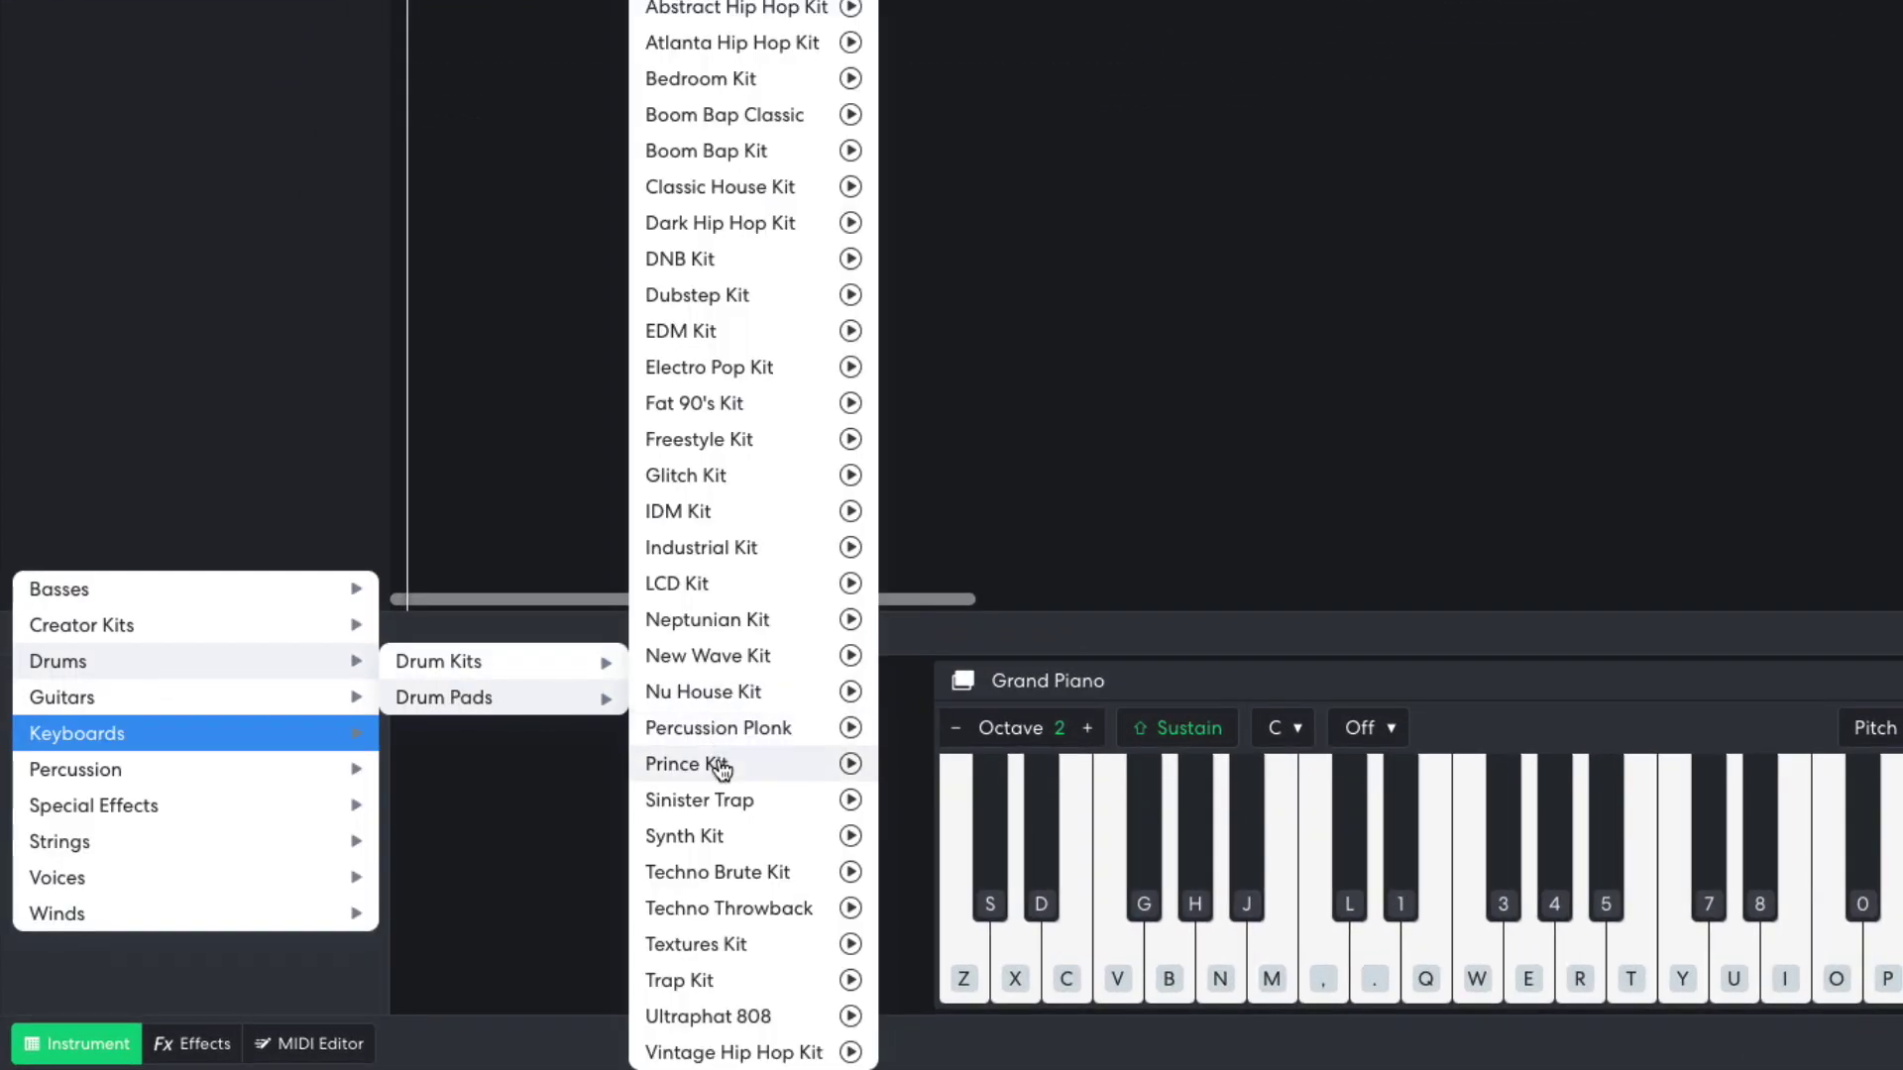
{"action": "left_click", "coordinate": [719, 763]}
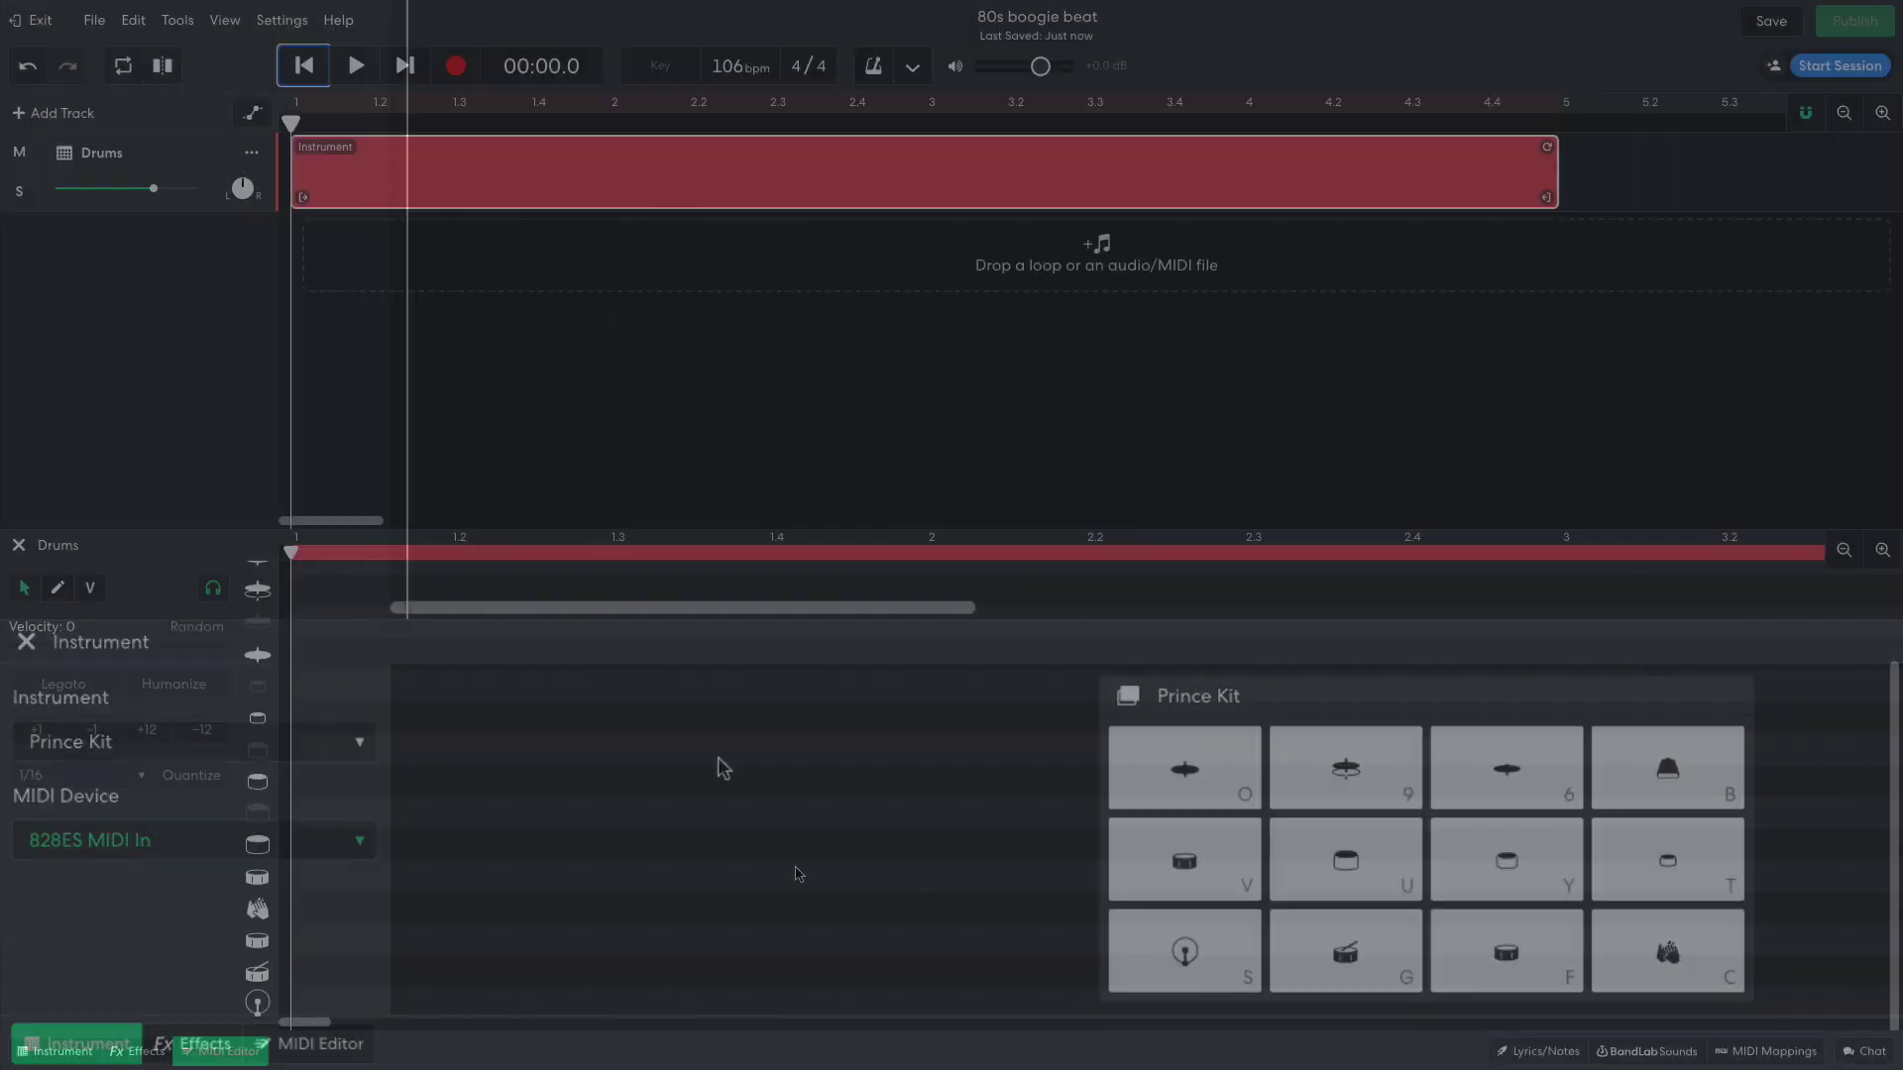
Step: In the drum note editor, stack snare and clap hits on beats 1.2 and 1.4
{"action": "left_click", "coordinate": [310, 1043]}
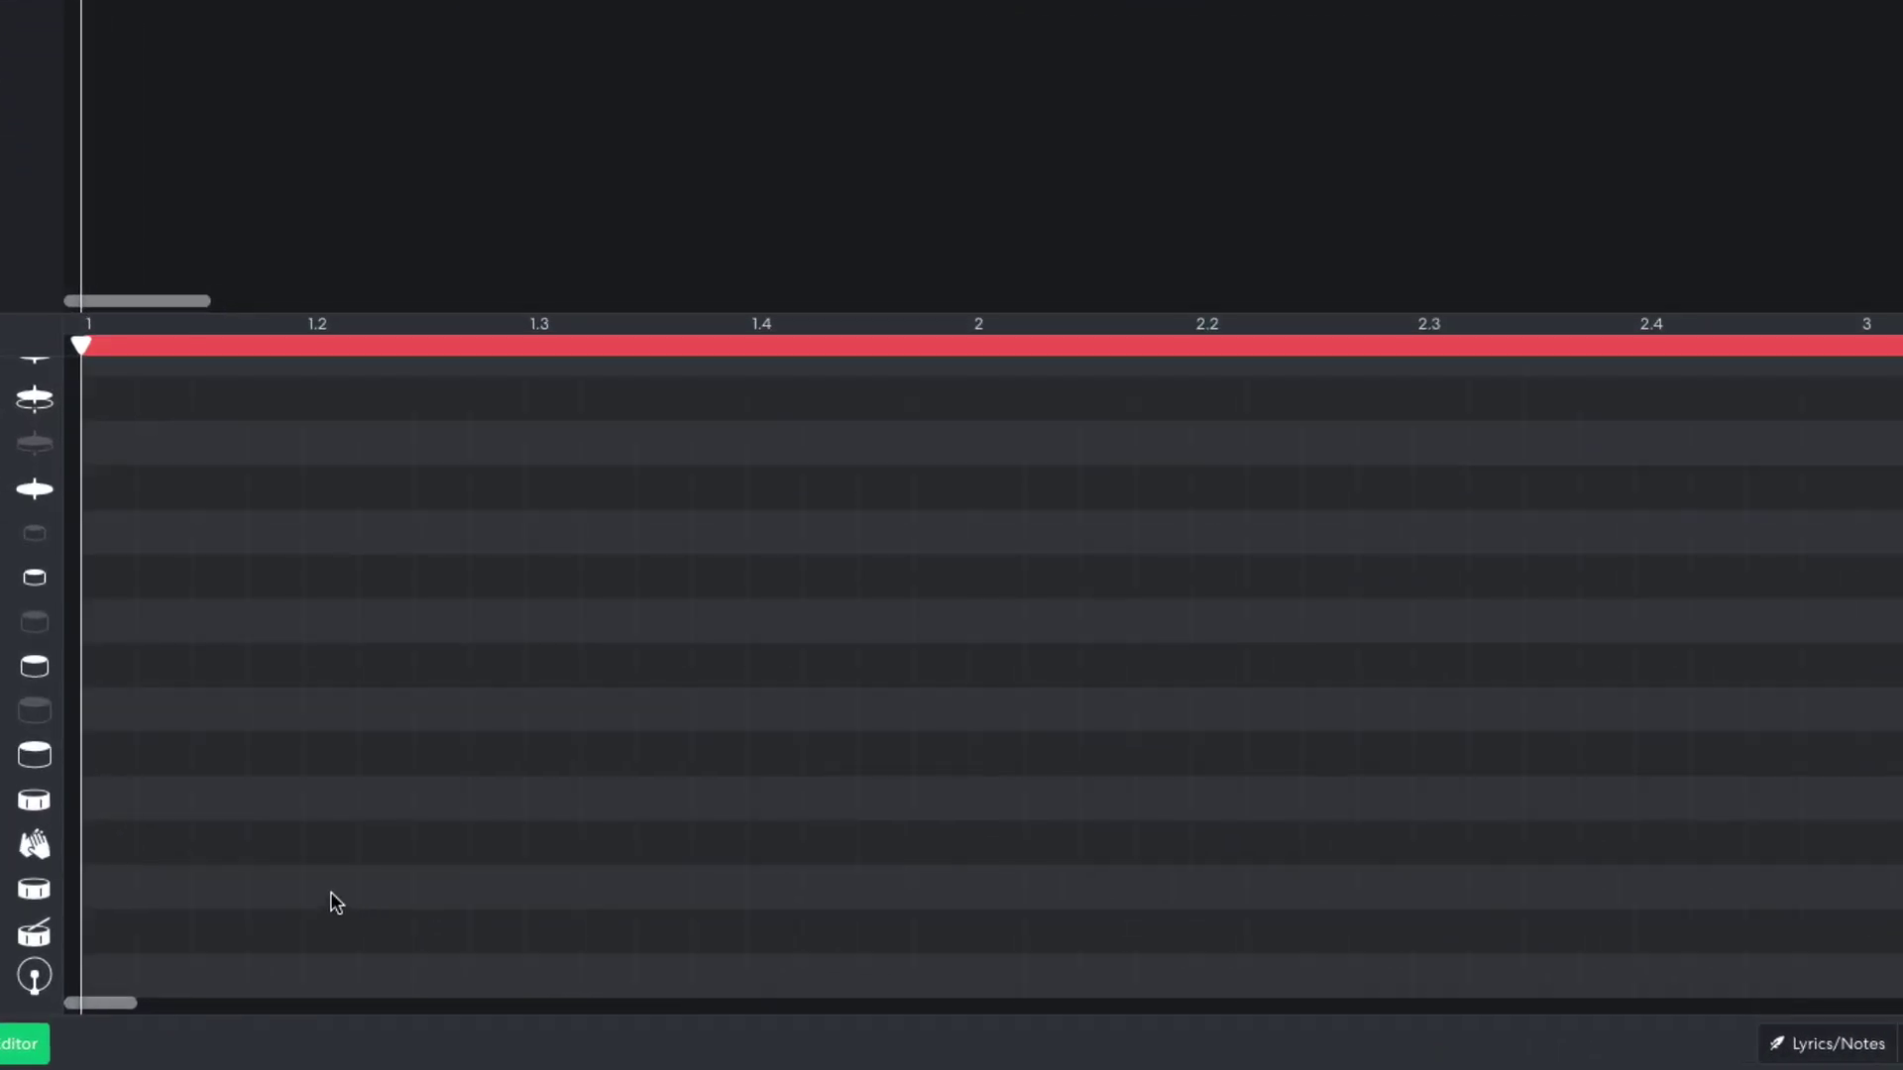
{"action": "left_click", "coordinate": [331, 892]}
{"action": "left_click", "coordinate": [331, 831]}
{"action": "left_click", "coordinate": [767, 882]}
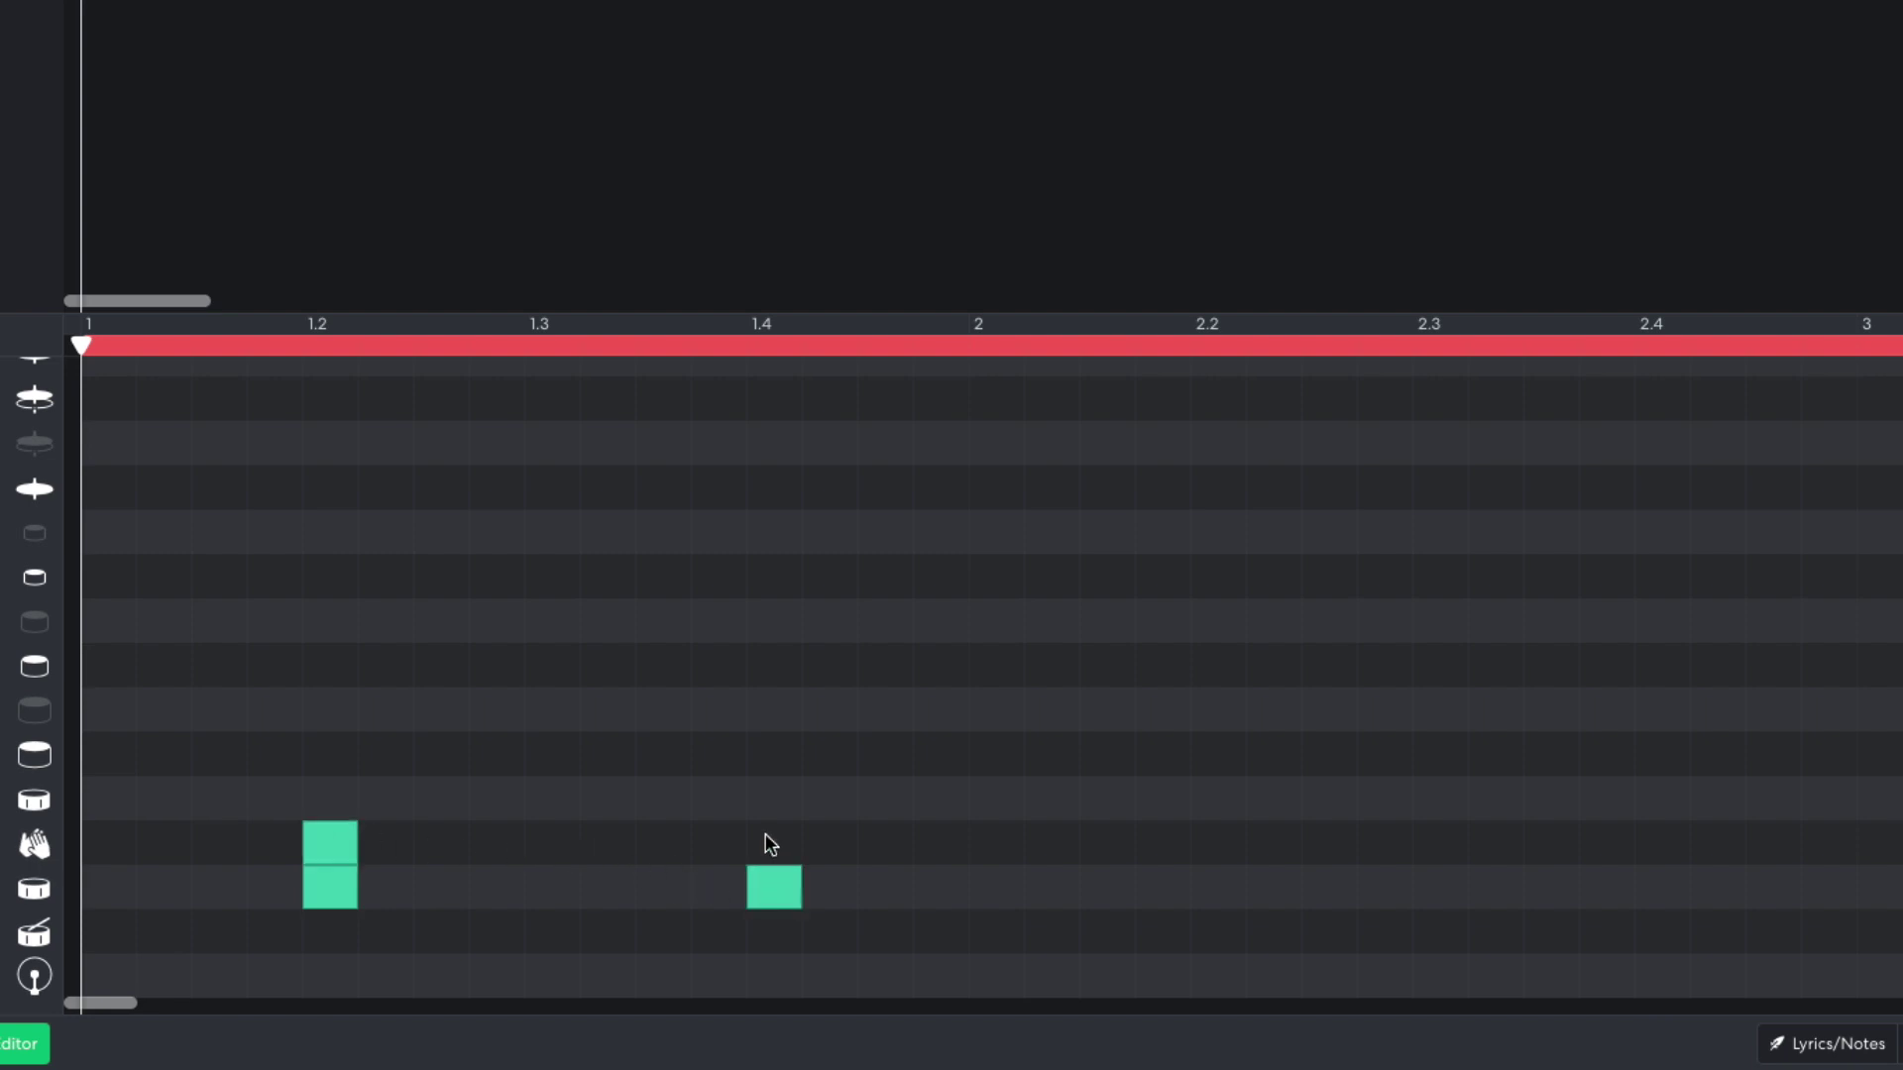
{"action": "left_click", "coordinate": [766, 838]}
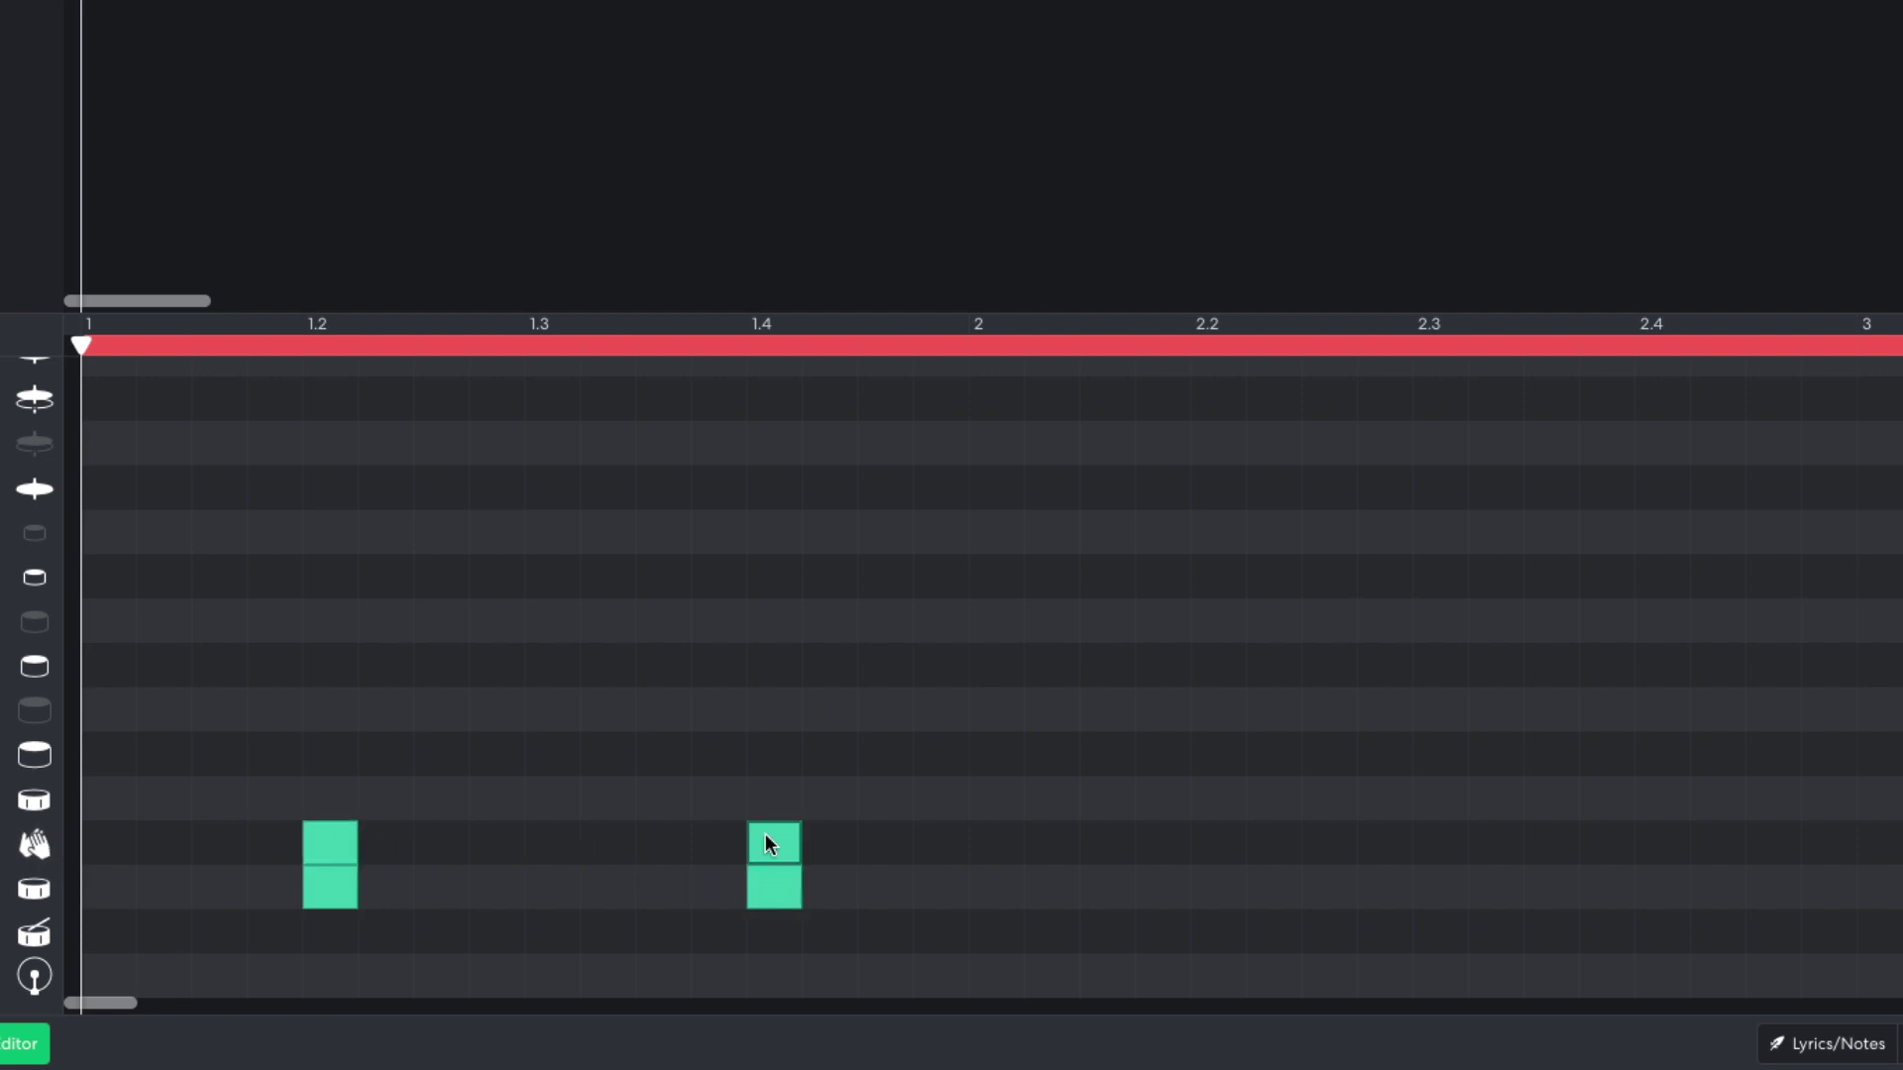
Step: Add kicks on the downbeat, on beat 1.3 and just before it, then audition
{"action": "left_click", "coordinate": [99, 984]}
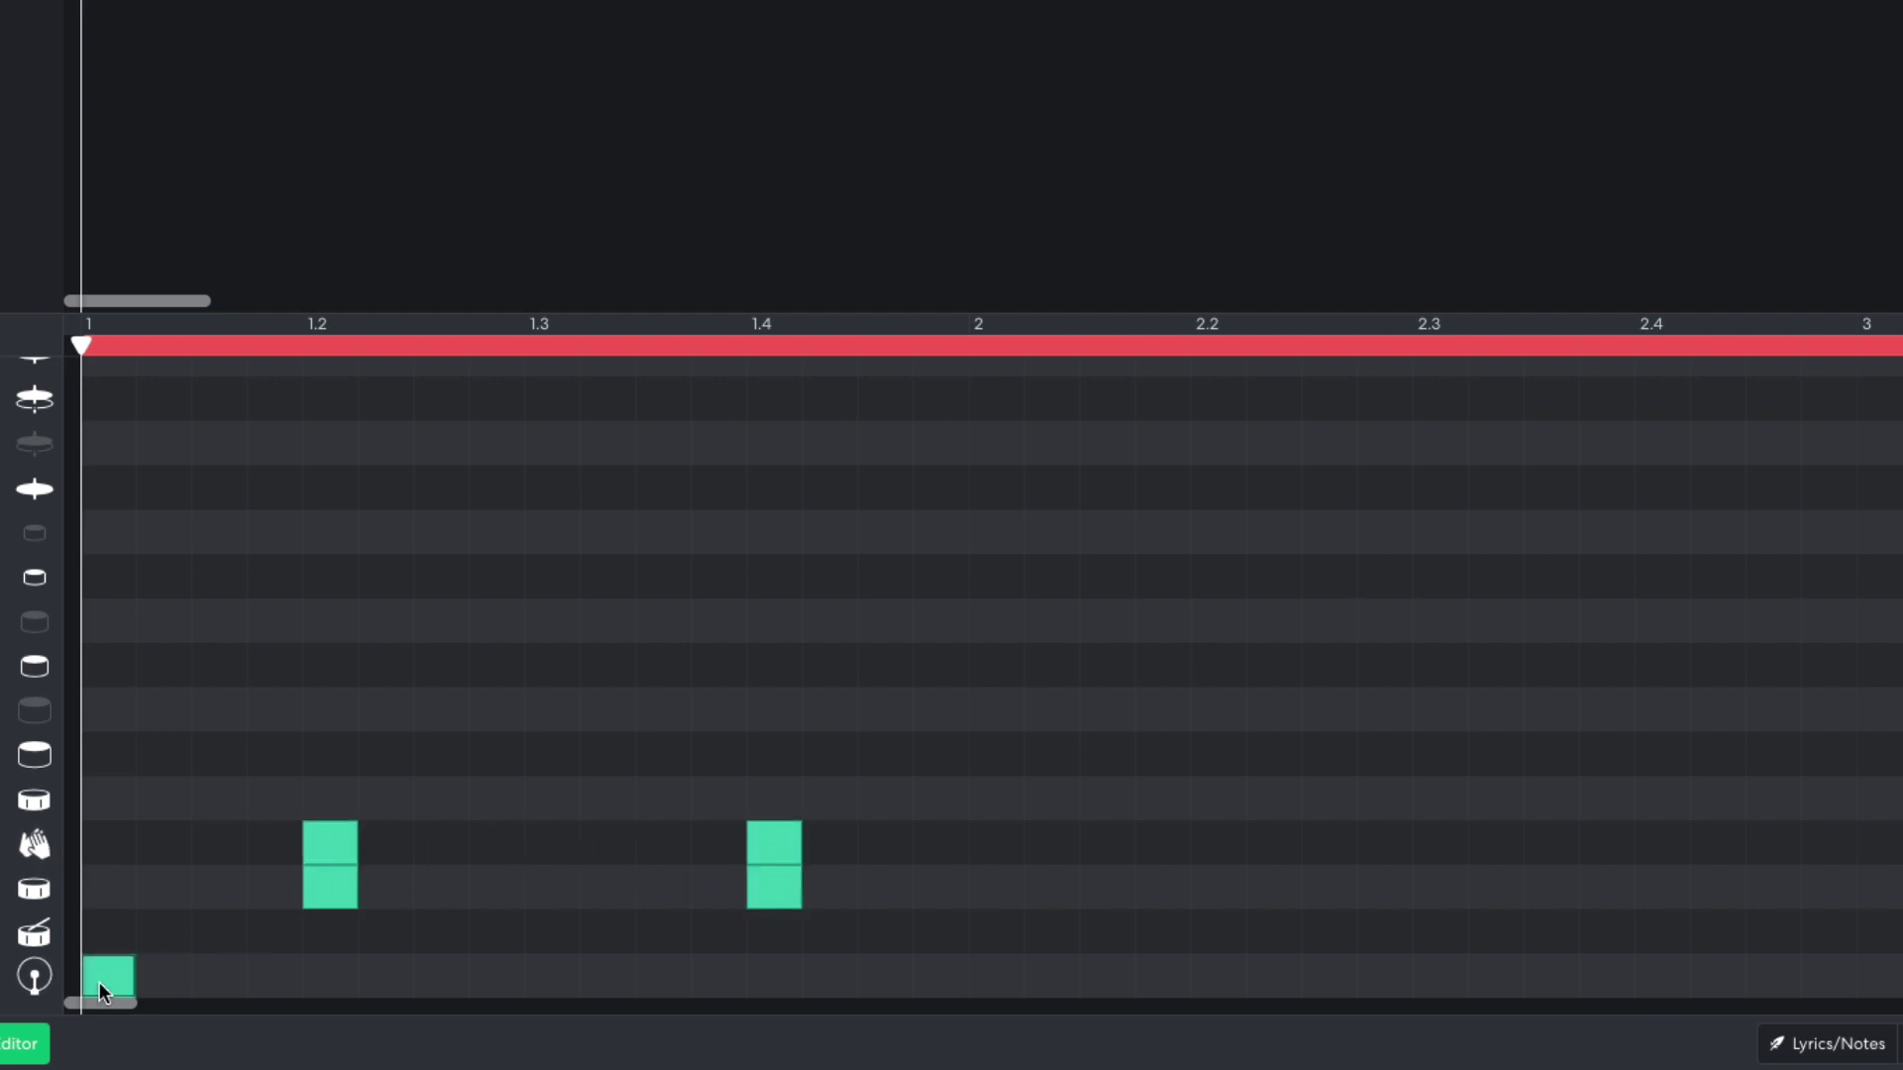
{"action": "left_click", "coordinate": [551, 988]}
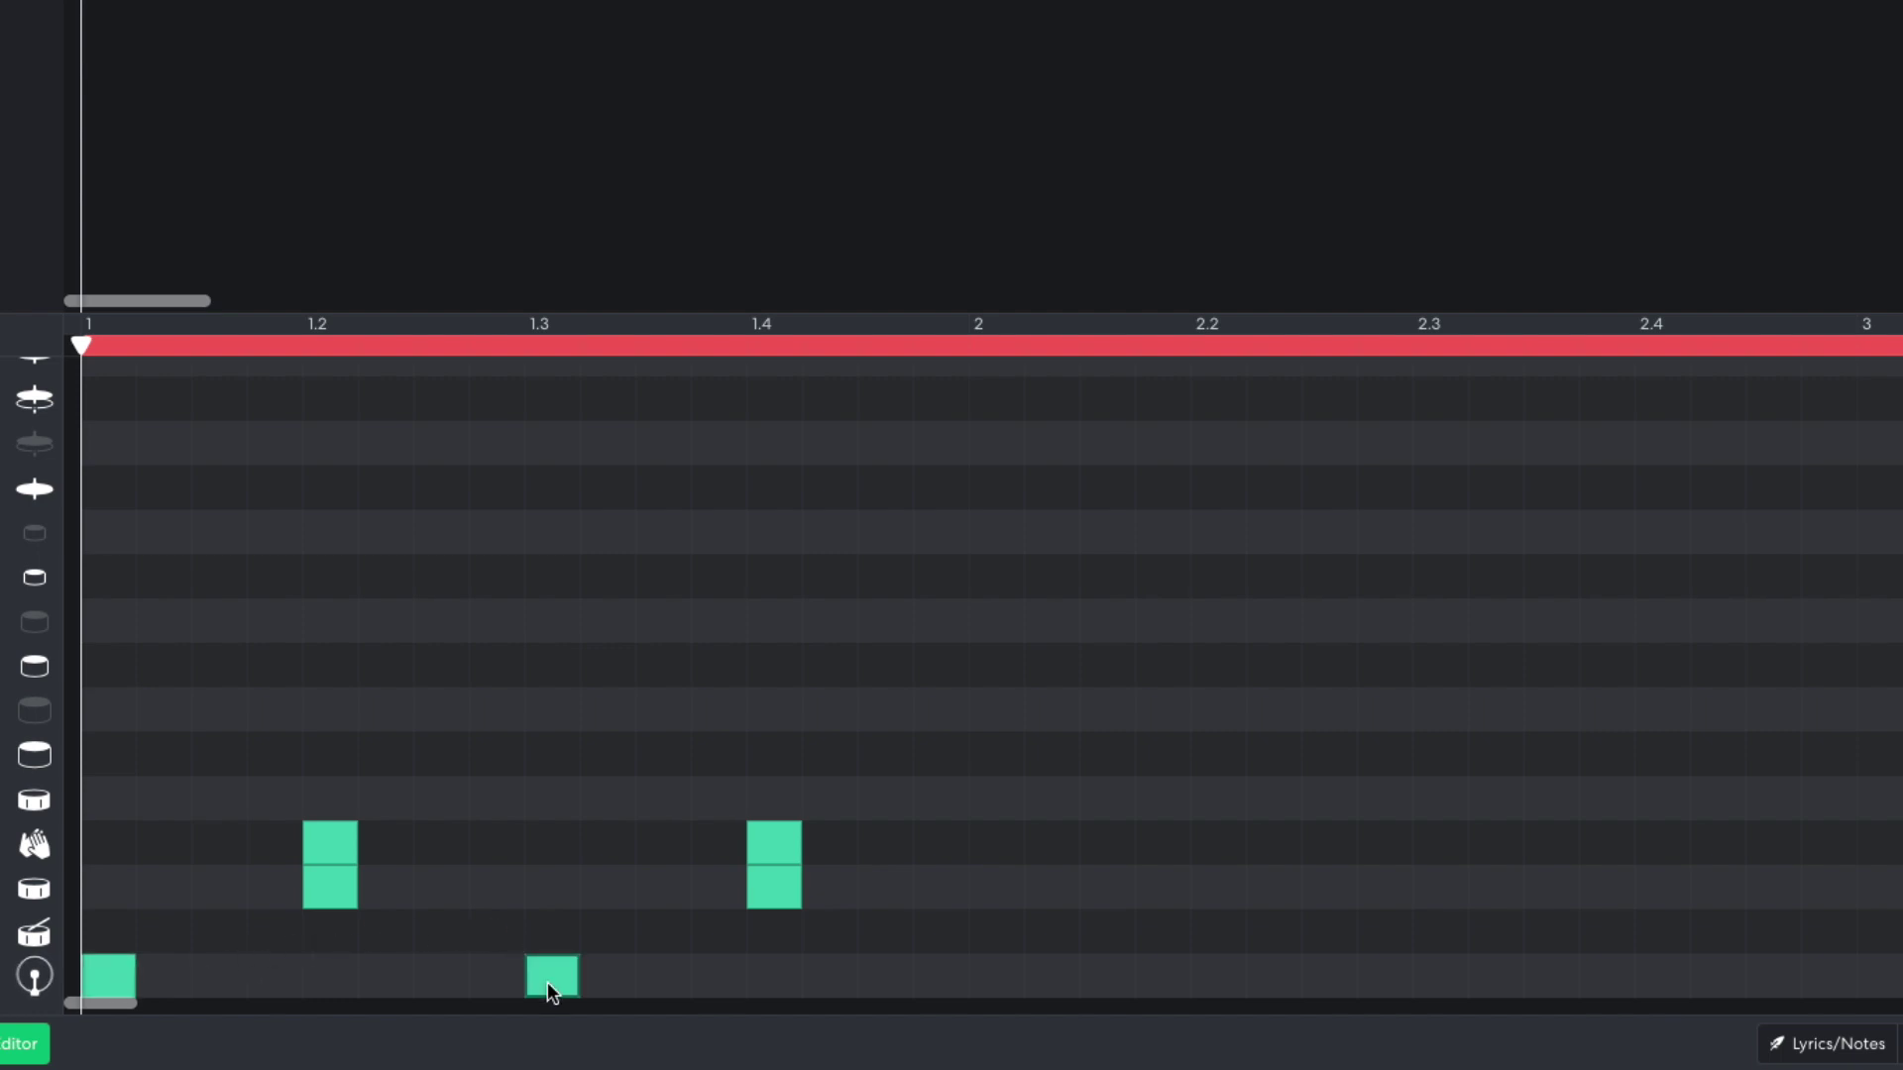
{"action": "left_click", "coordinate": [491, 977]}
{"action": "key", "text": "space"}
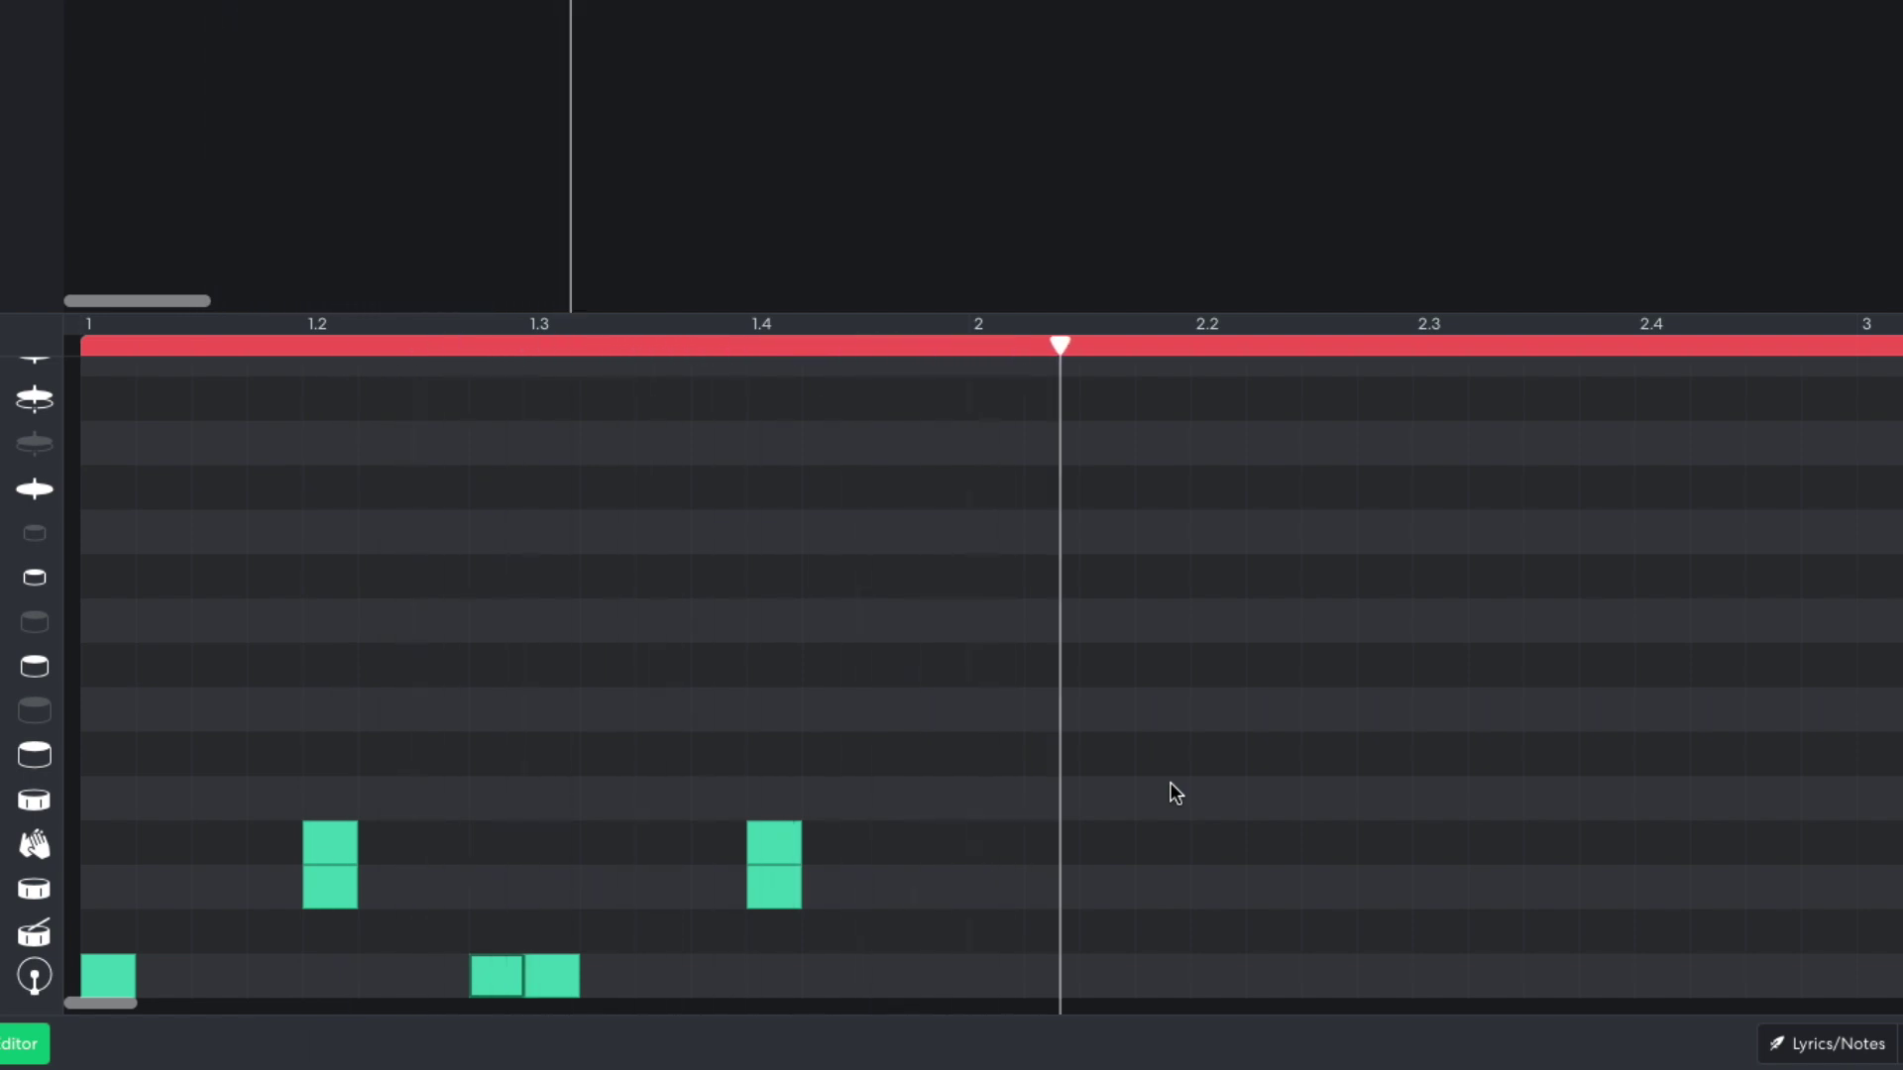
Step: Add eight eighth-note hi-hats across bar 1 and play the groove from the start
{"action": "left_click", "coordinate": [113, 490]}
{"action": "left_click", "coordinate": [221, 490]}
{"action": "left_click", "coordinate": [322, 490]}
{"action": "left_click", "coordinate": [441, 490]}
{"action": "left_click", "coordinate": [552, 489]}
{"action": "left_click", "coordinate": [663, 489]}
{"action": "left_click", "coordinate": [774, 490]}
{"action": "left_click", "coordinate": [885, 489]}
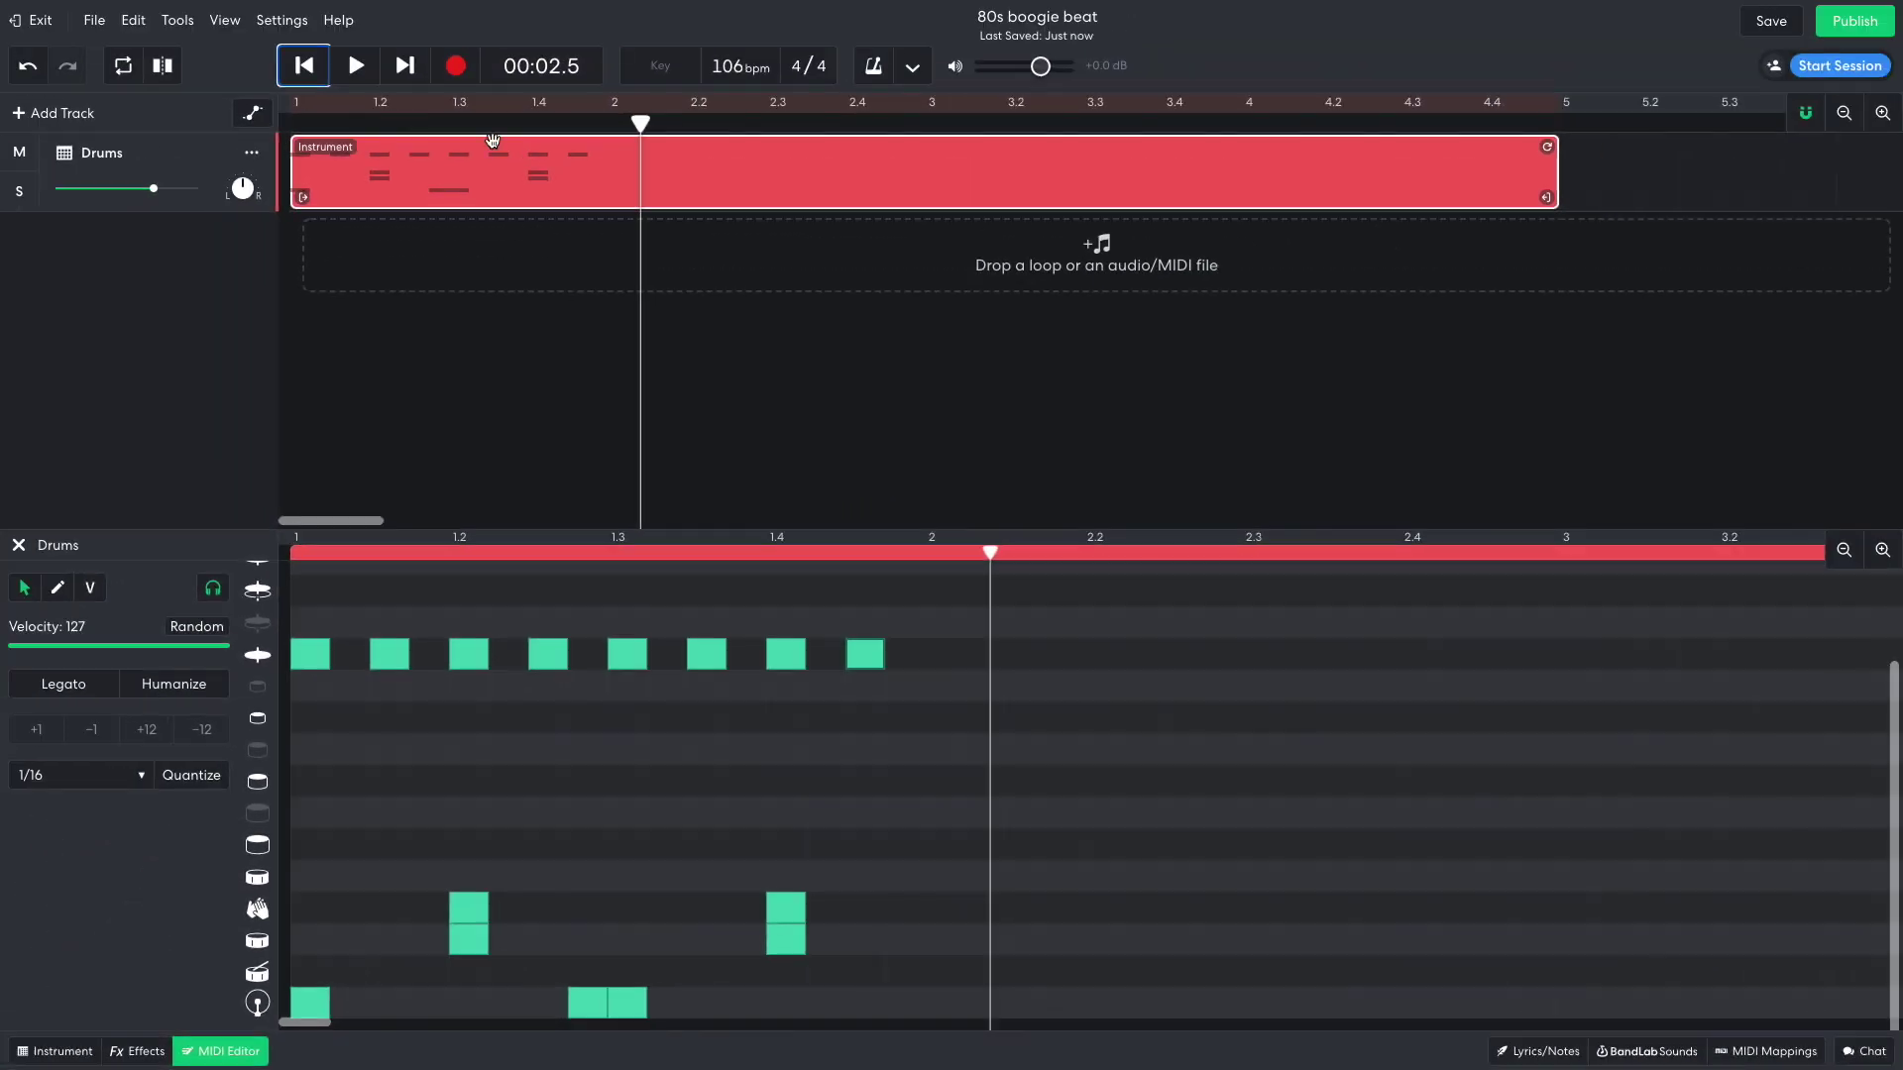
{"action": "left_click", "coordinate": [304, 66]}
{"action": "key", "text": "space"}
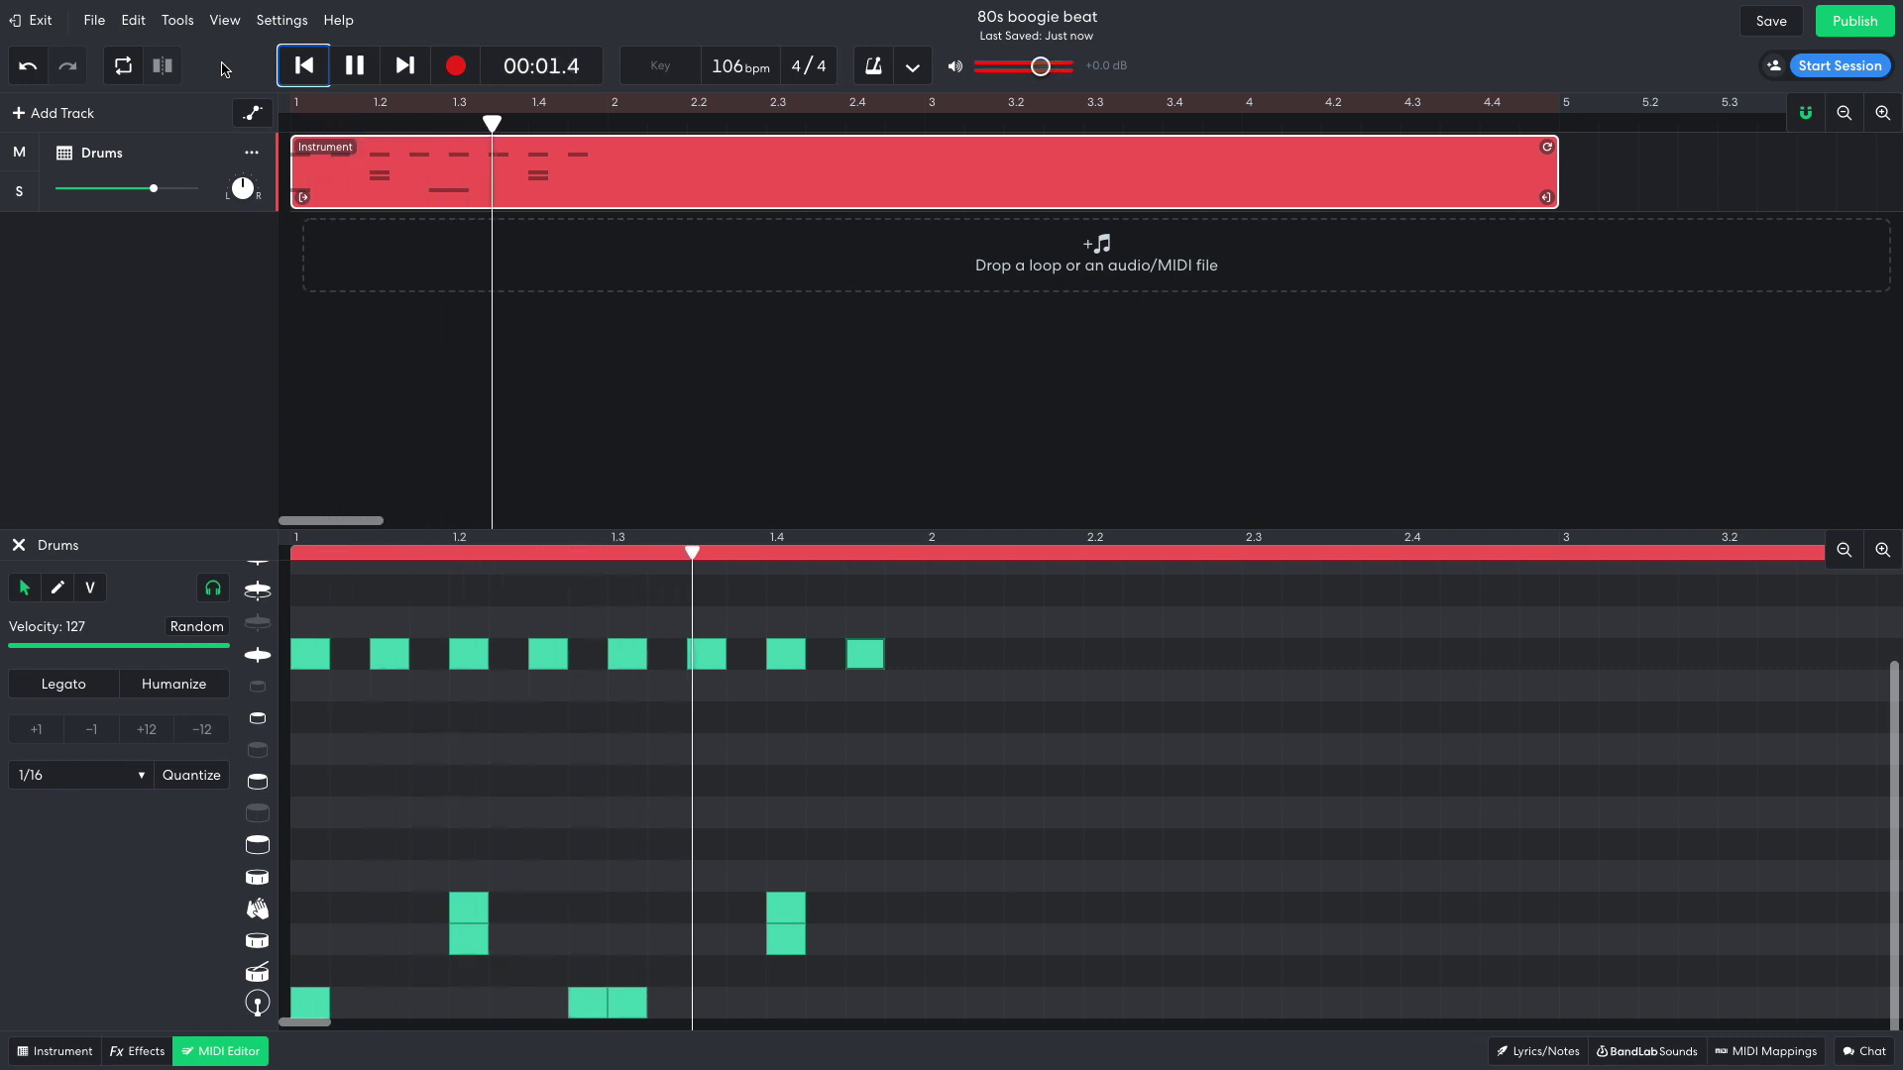
Step: Duplicate the drum notes into bar 2, move the 2.3.3 hi-hat to open hi-hat, and play
{"action": "key", "text": "space"}
{"action": "left_click", "coordinate": [1106, 813]}
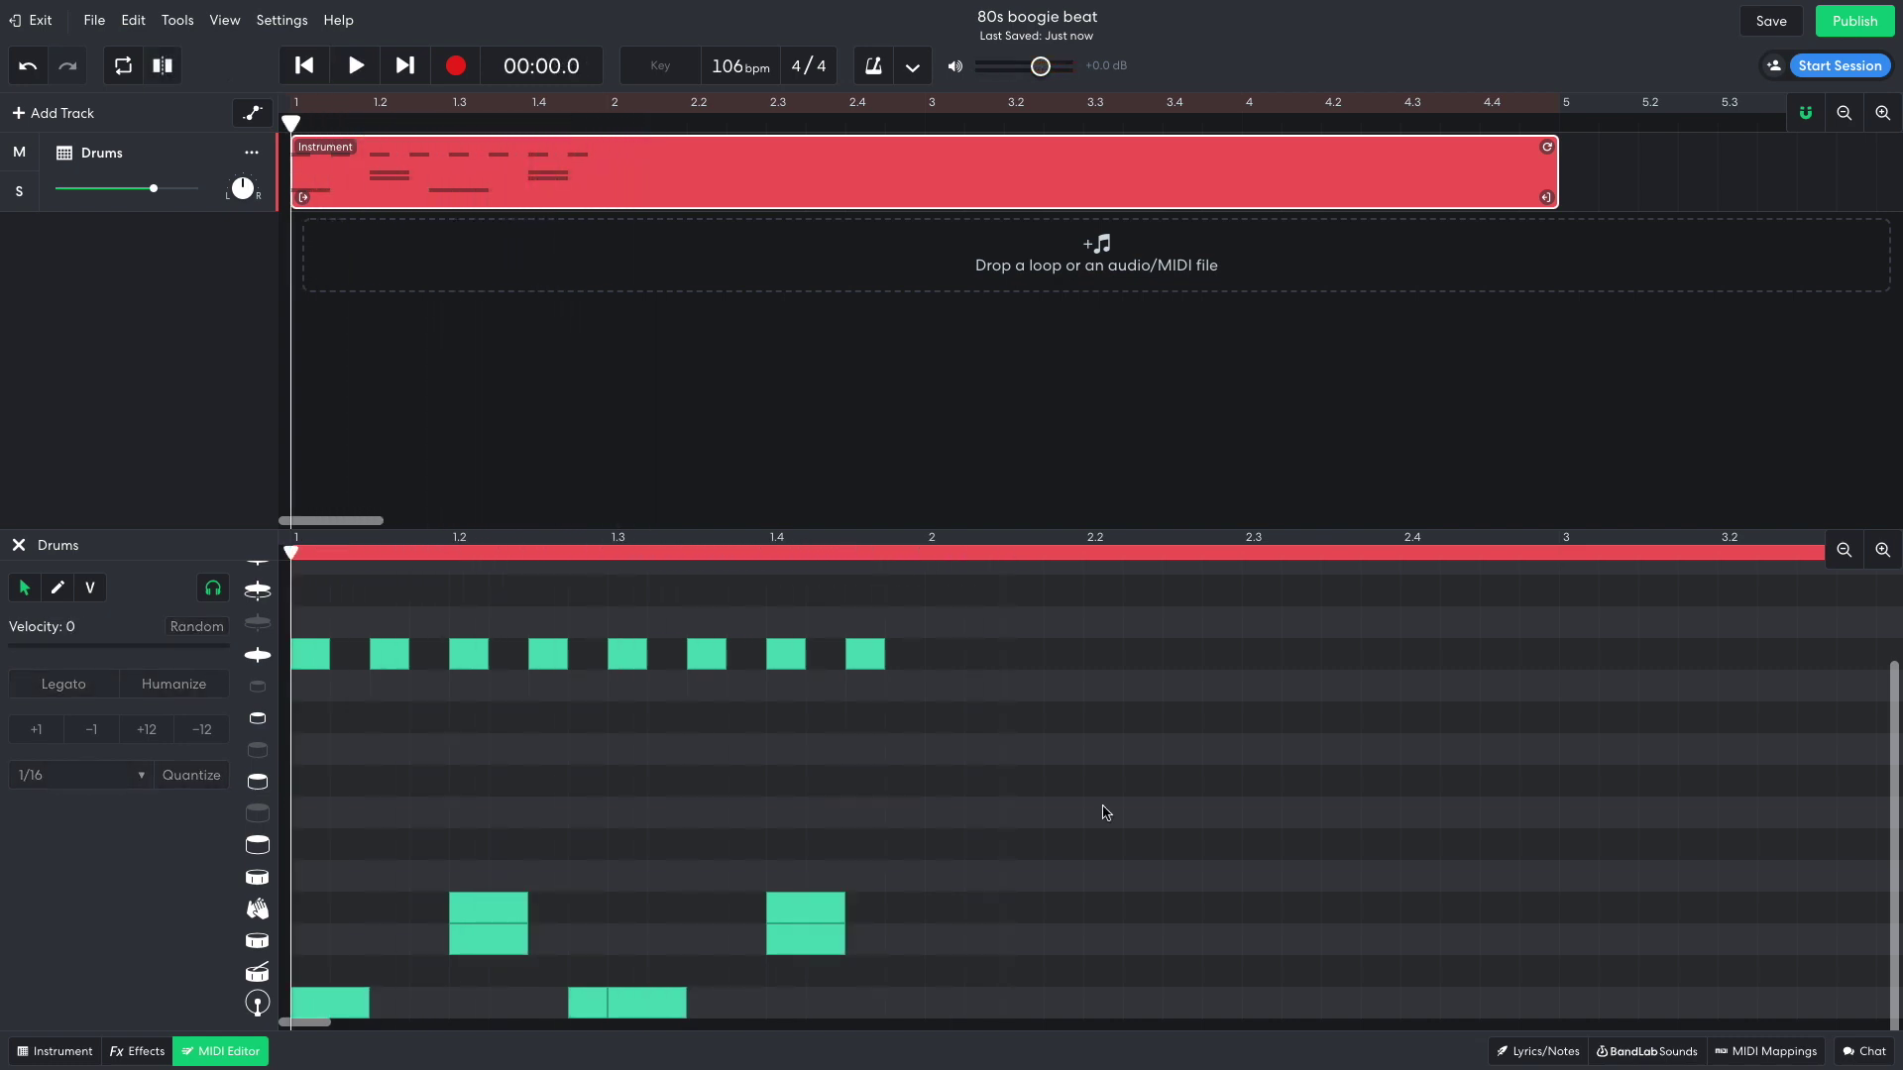
{"action": "left_click_drag", "start_coordinate": [1040, 602], "coordinate": [994, 1009]}
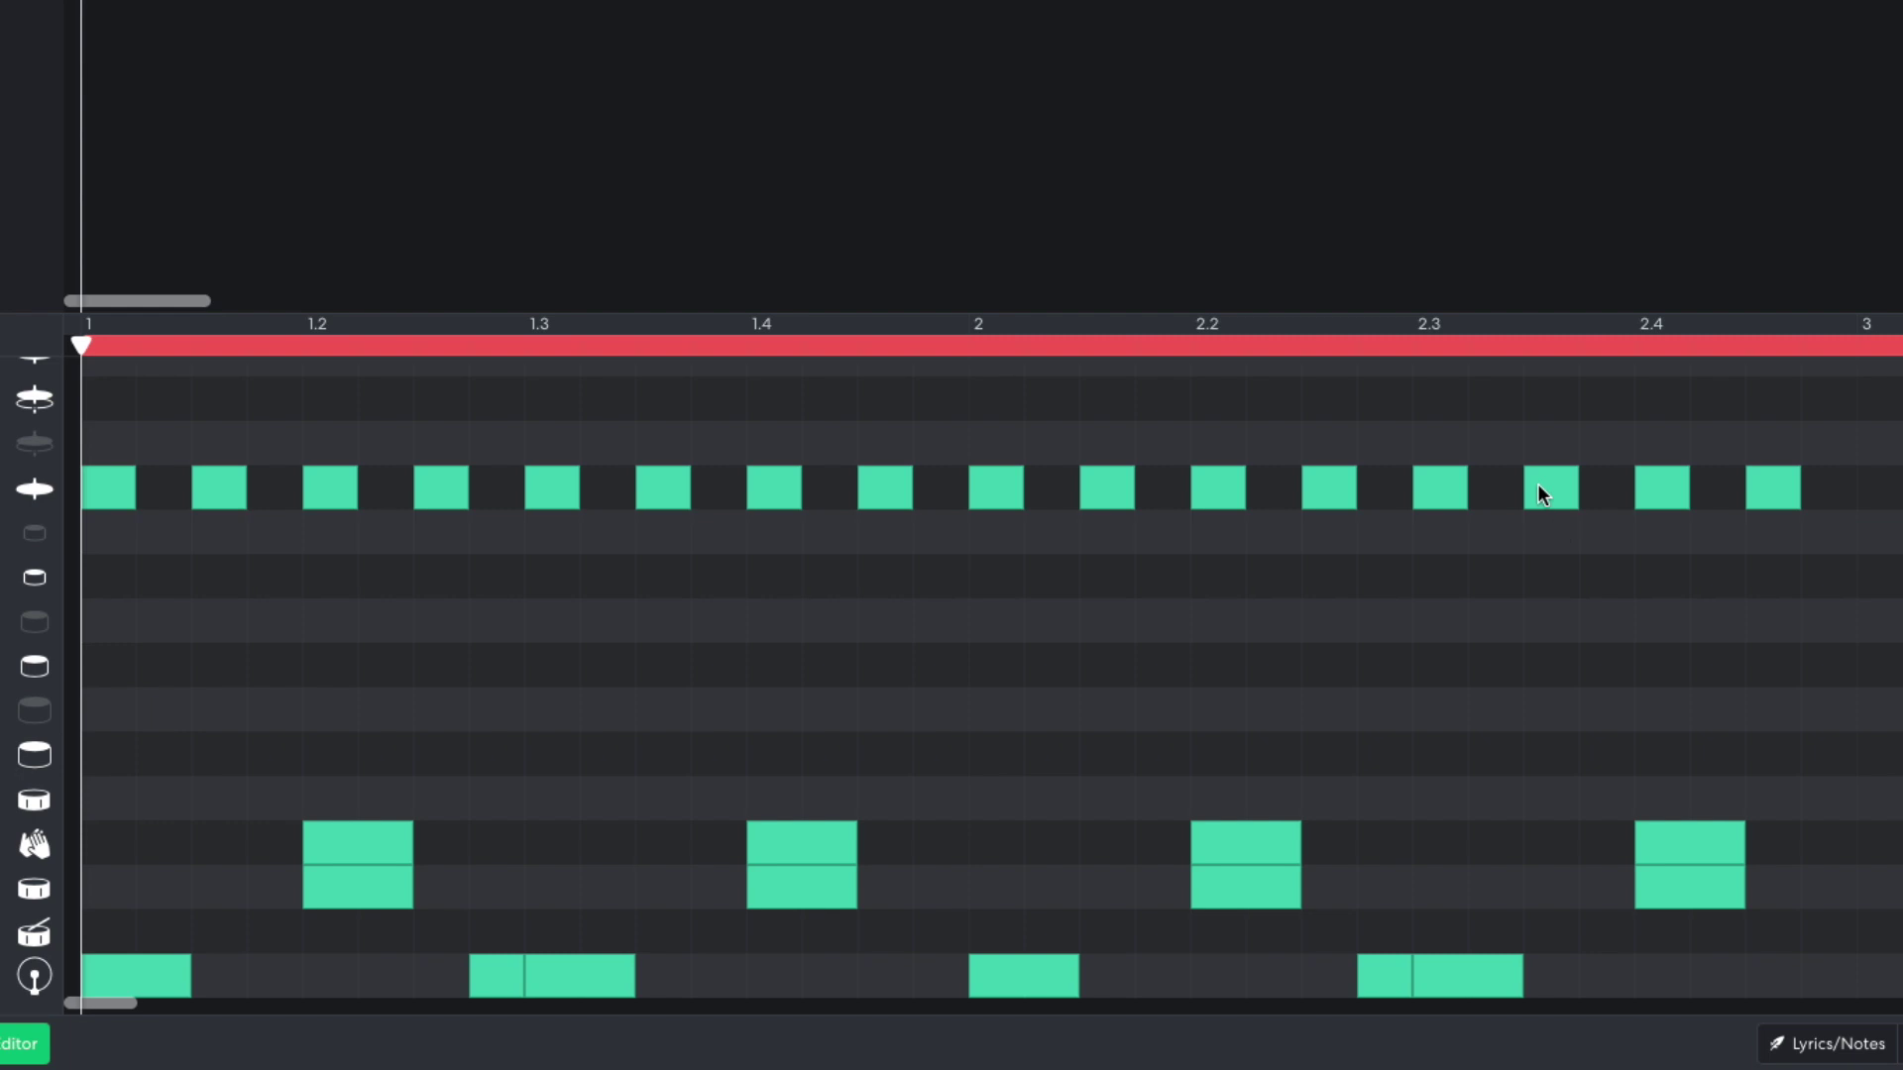
{"action": "left_click_drag", "start_coordinate": [1538, 486], "coordinate": [1543, 428]}
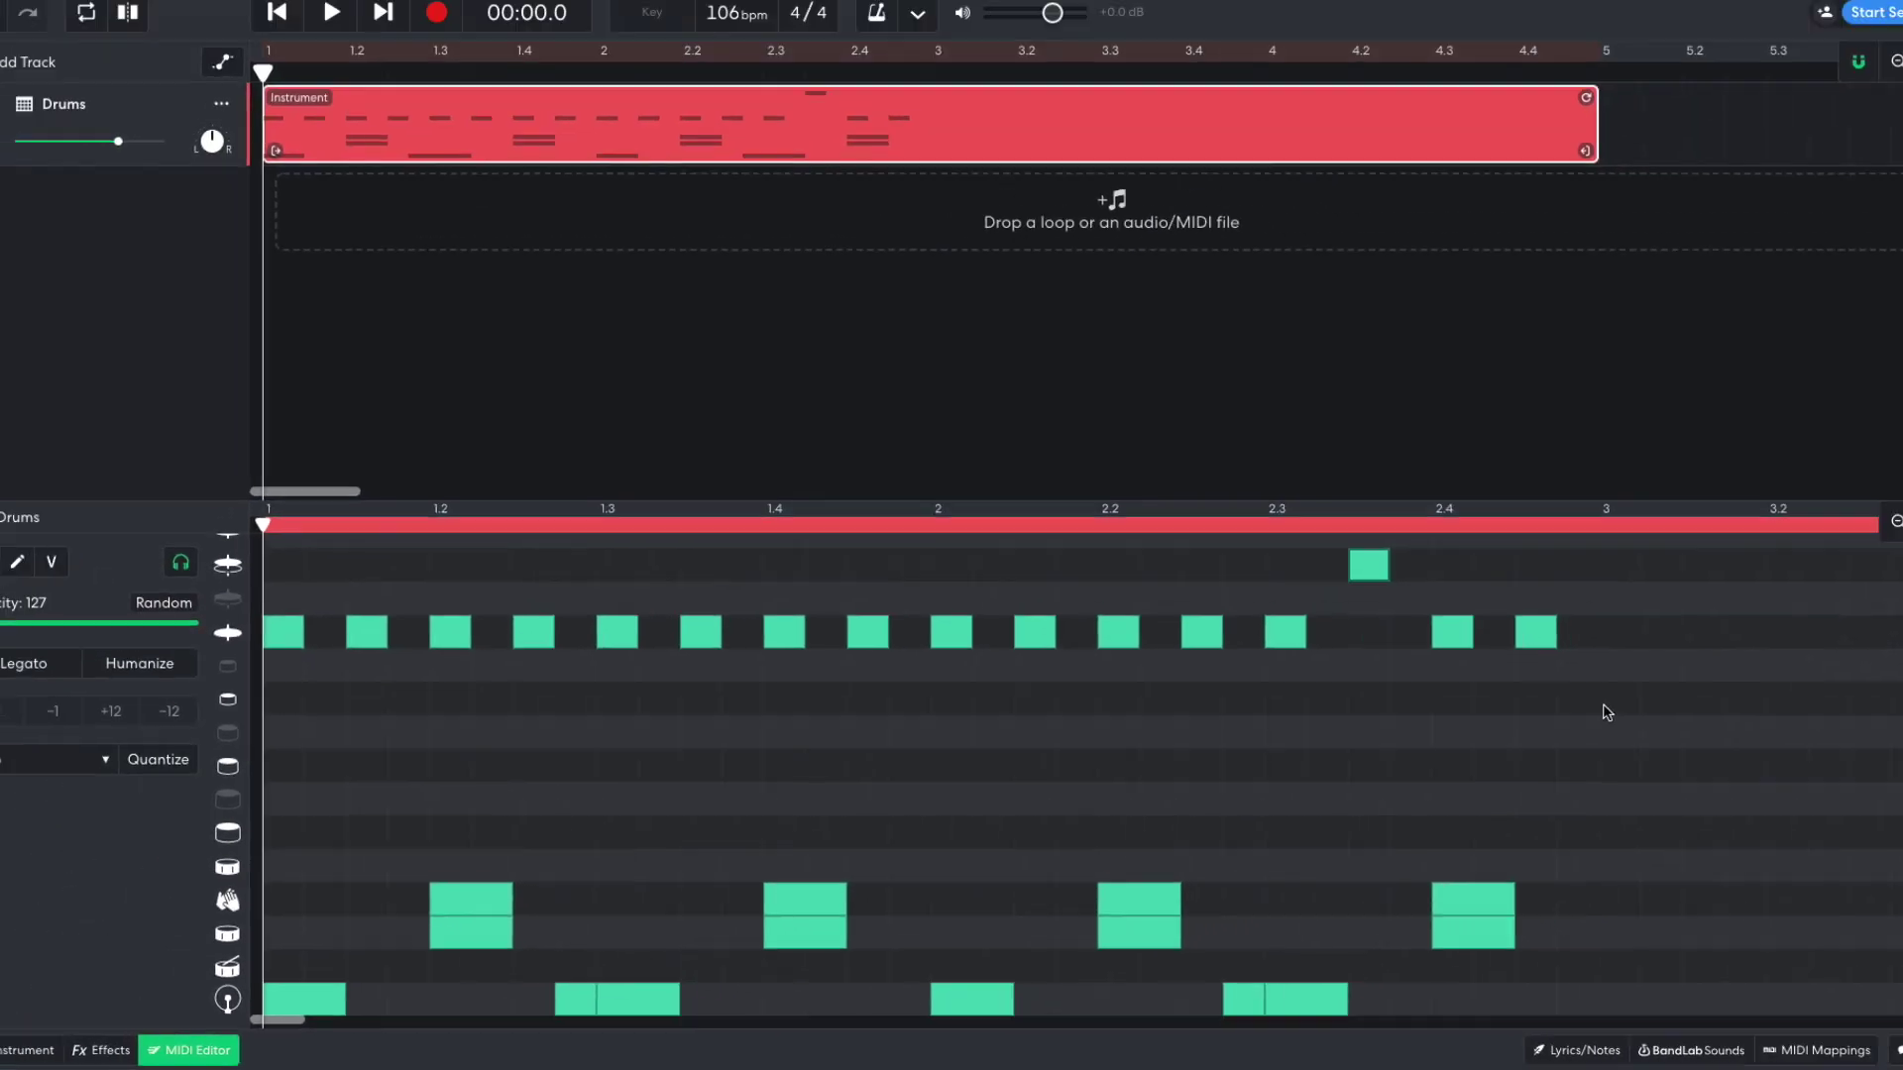
{"action": "key", "text": "space"}
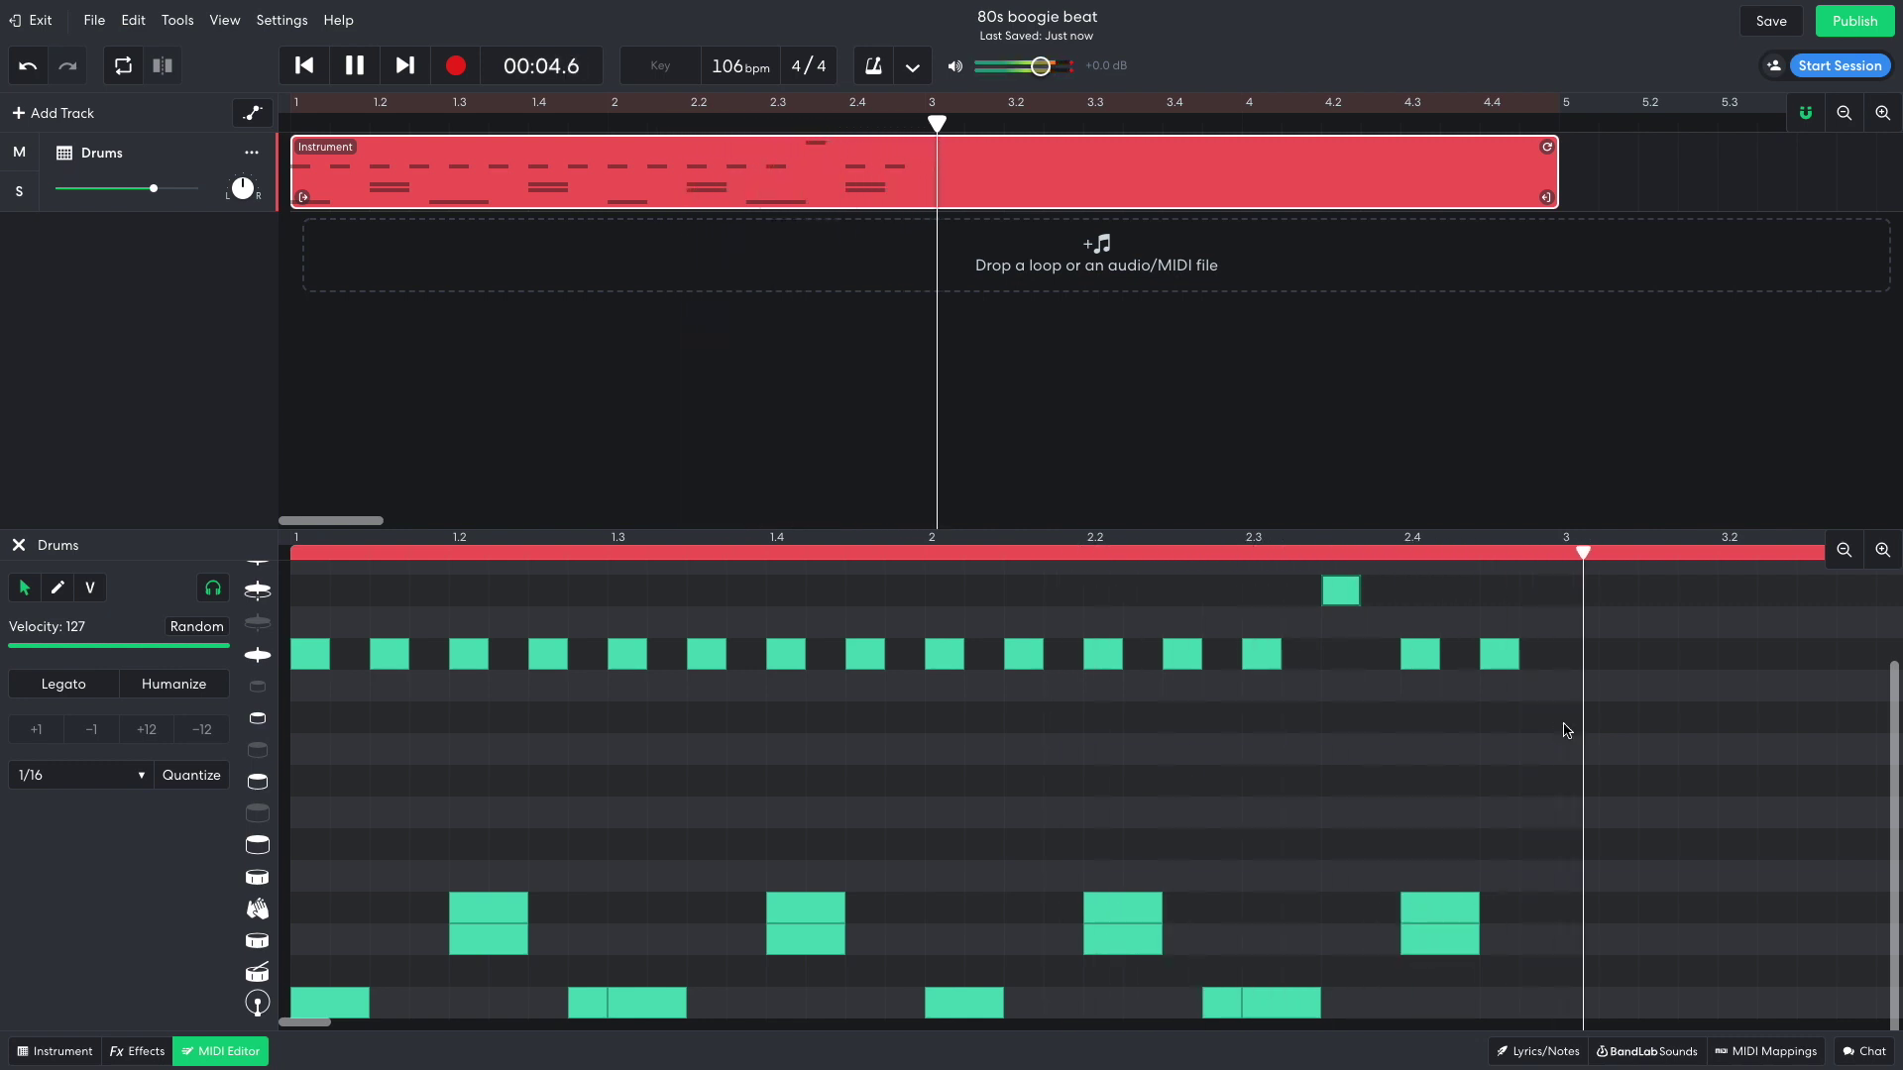
Step: Duplicate the groove into bars 3–4 and add a tom fill at beats 4.3–4.4
{"action": "key", "text": "Return"}
{"action": "left_click_drag", "start_coordinate": [1076, 595], "coordinate": [943, 1006]}
{"action": "scroll", "coordinate": [1430, 793], "scroll_direction": "up", "scroll_amount": 2}
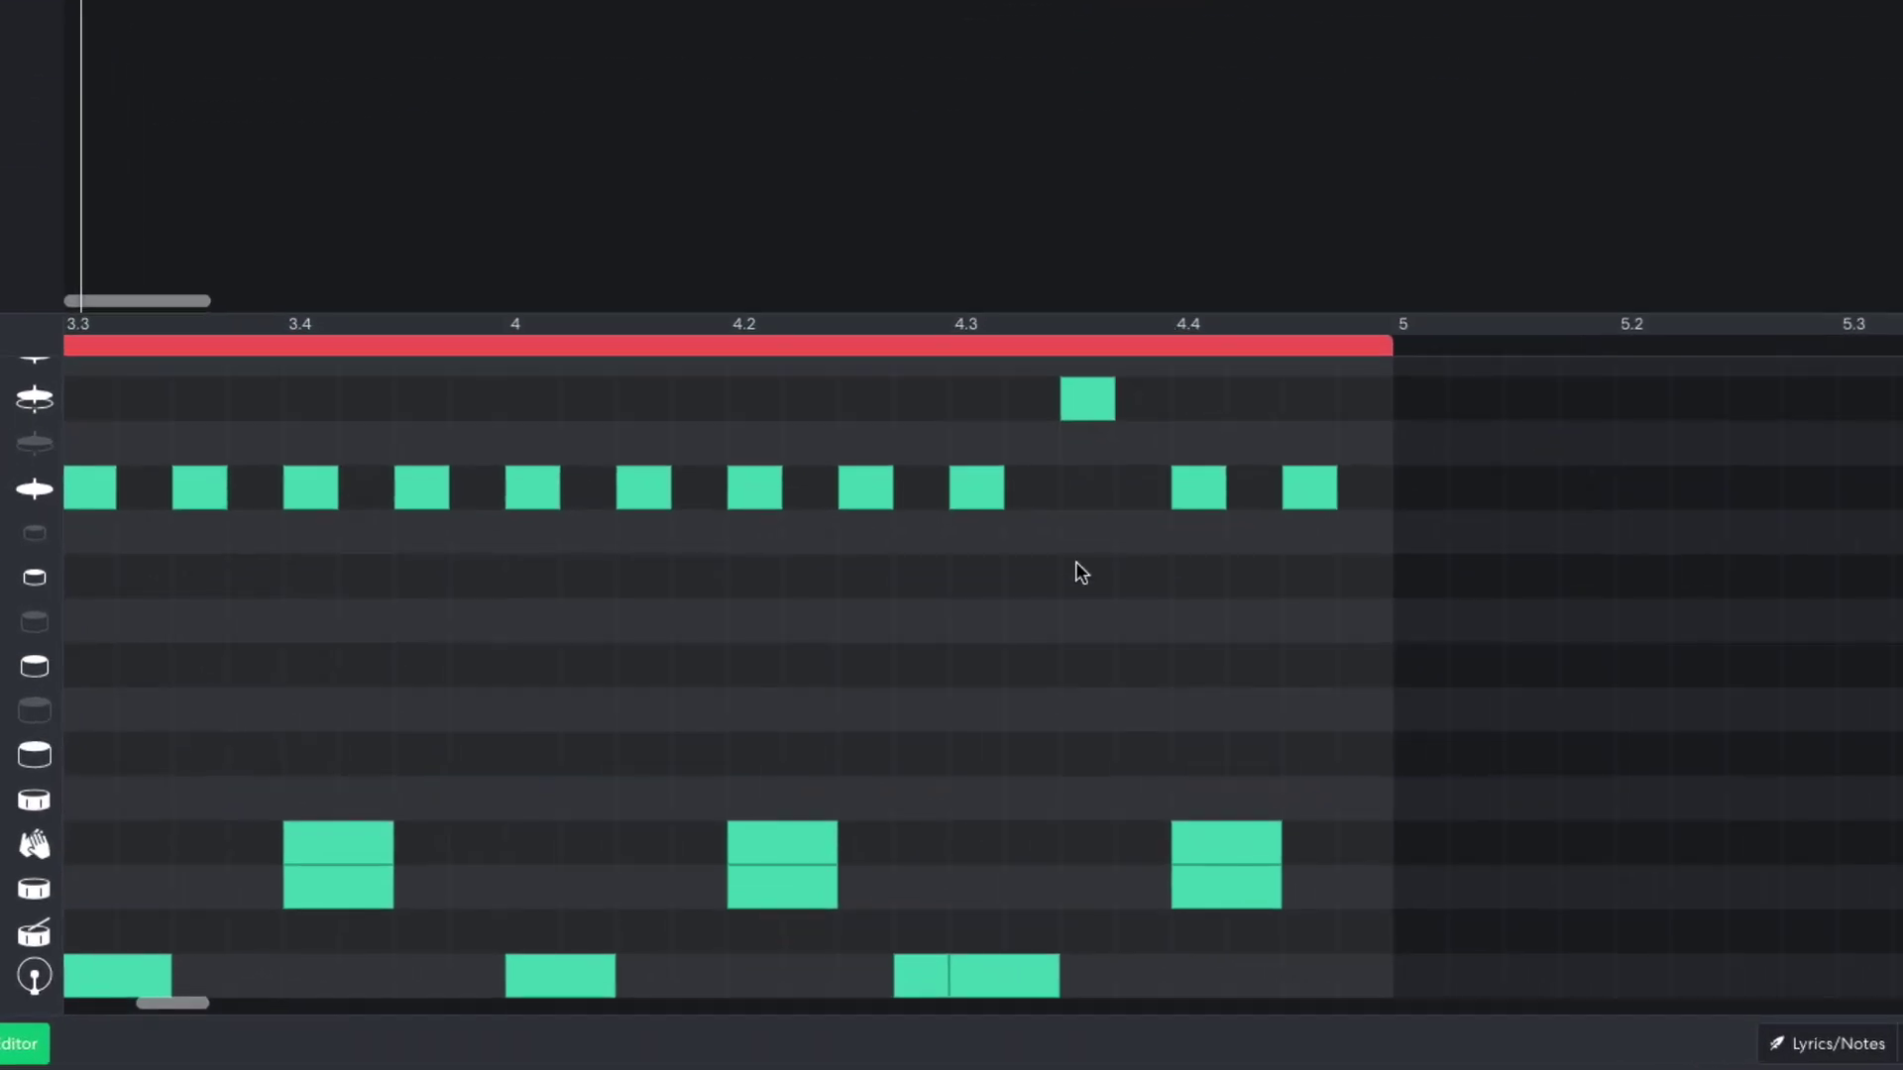
{"action": "left_click", "coordinate": [1000, 707]}
{"action": "left_click", "coordinate": [1197, 660]}
{"action": "left_click", "coordinate": [1253, 750]}
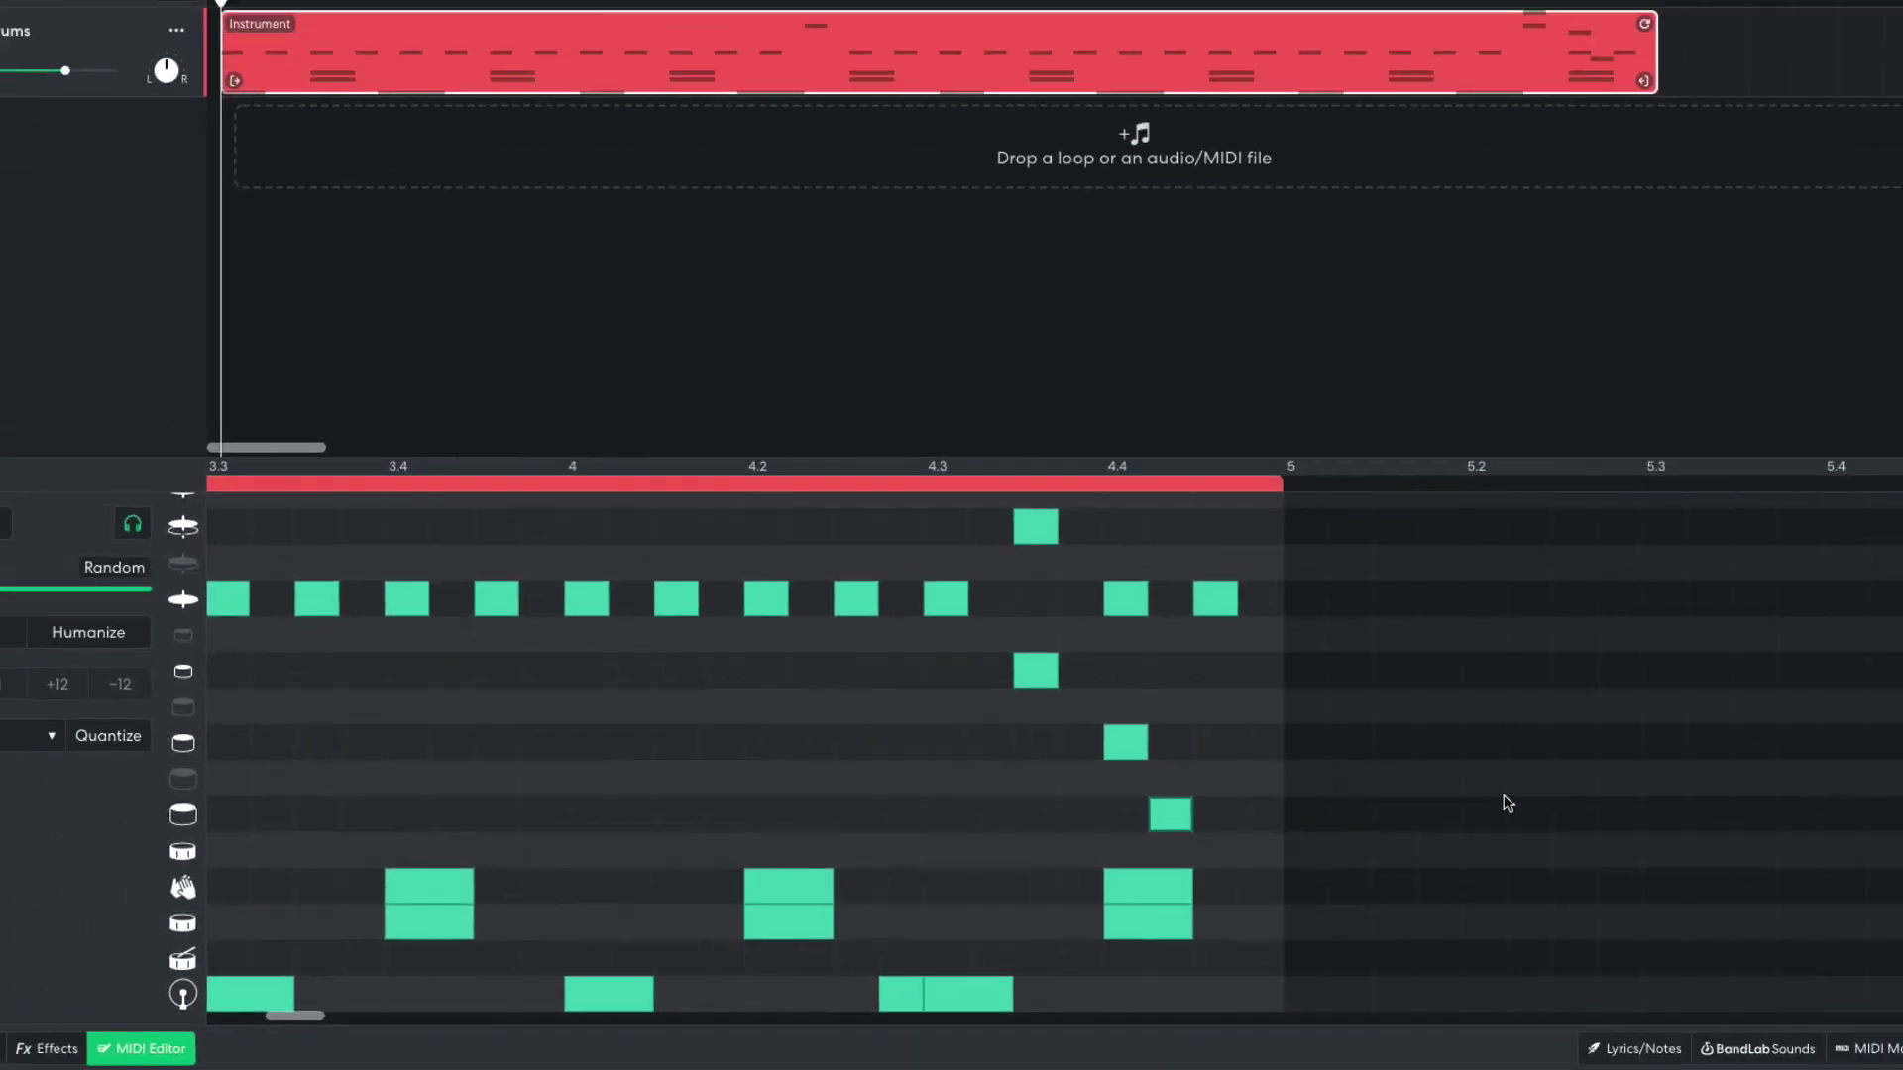
Step: Play the four-bar part and lower the Drums track volume to about -9 dB
{"action": "key", "text": "space"}
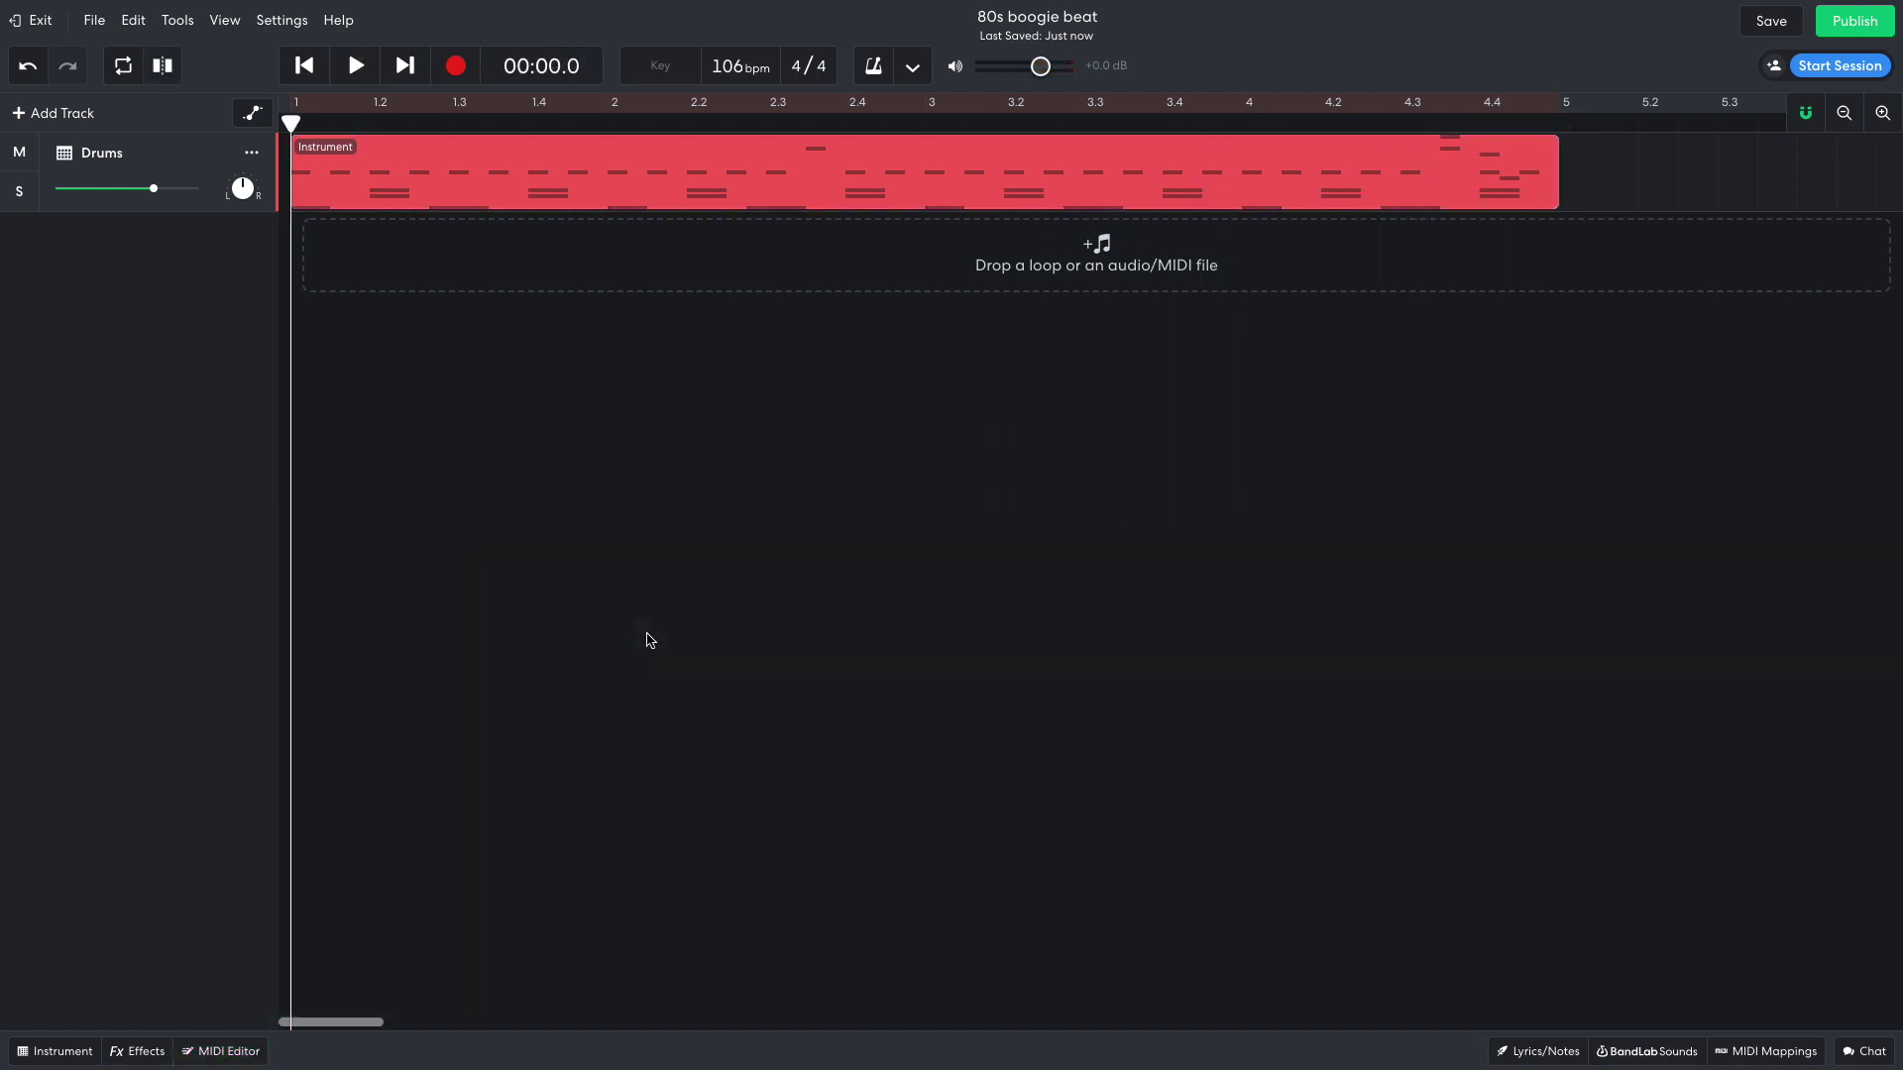
{"action": "left_click_drag", "start_coordinate": [154, 188], "coordinate": [125, 189]}
{"action": "left_click_drag", "start_coordinate": [177, 265], "coordinate": [163, 264]}
Step: Search the loop library for shaker and place Backstreetz Shaker 03 at bar 1
{"action": "left_click", "coordinate": [1647, 1051]}
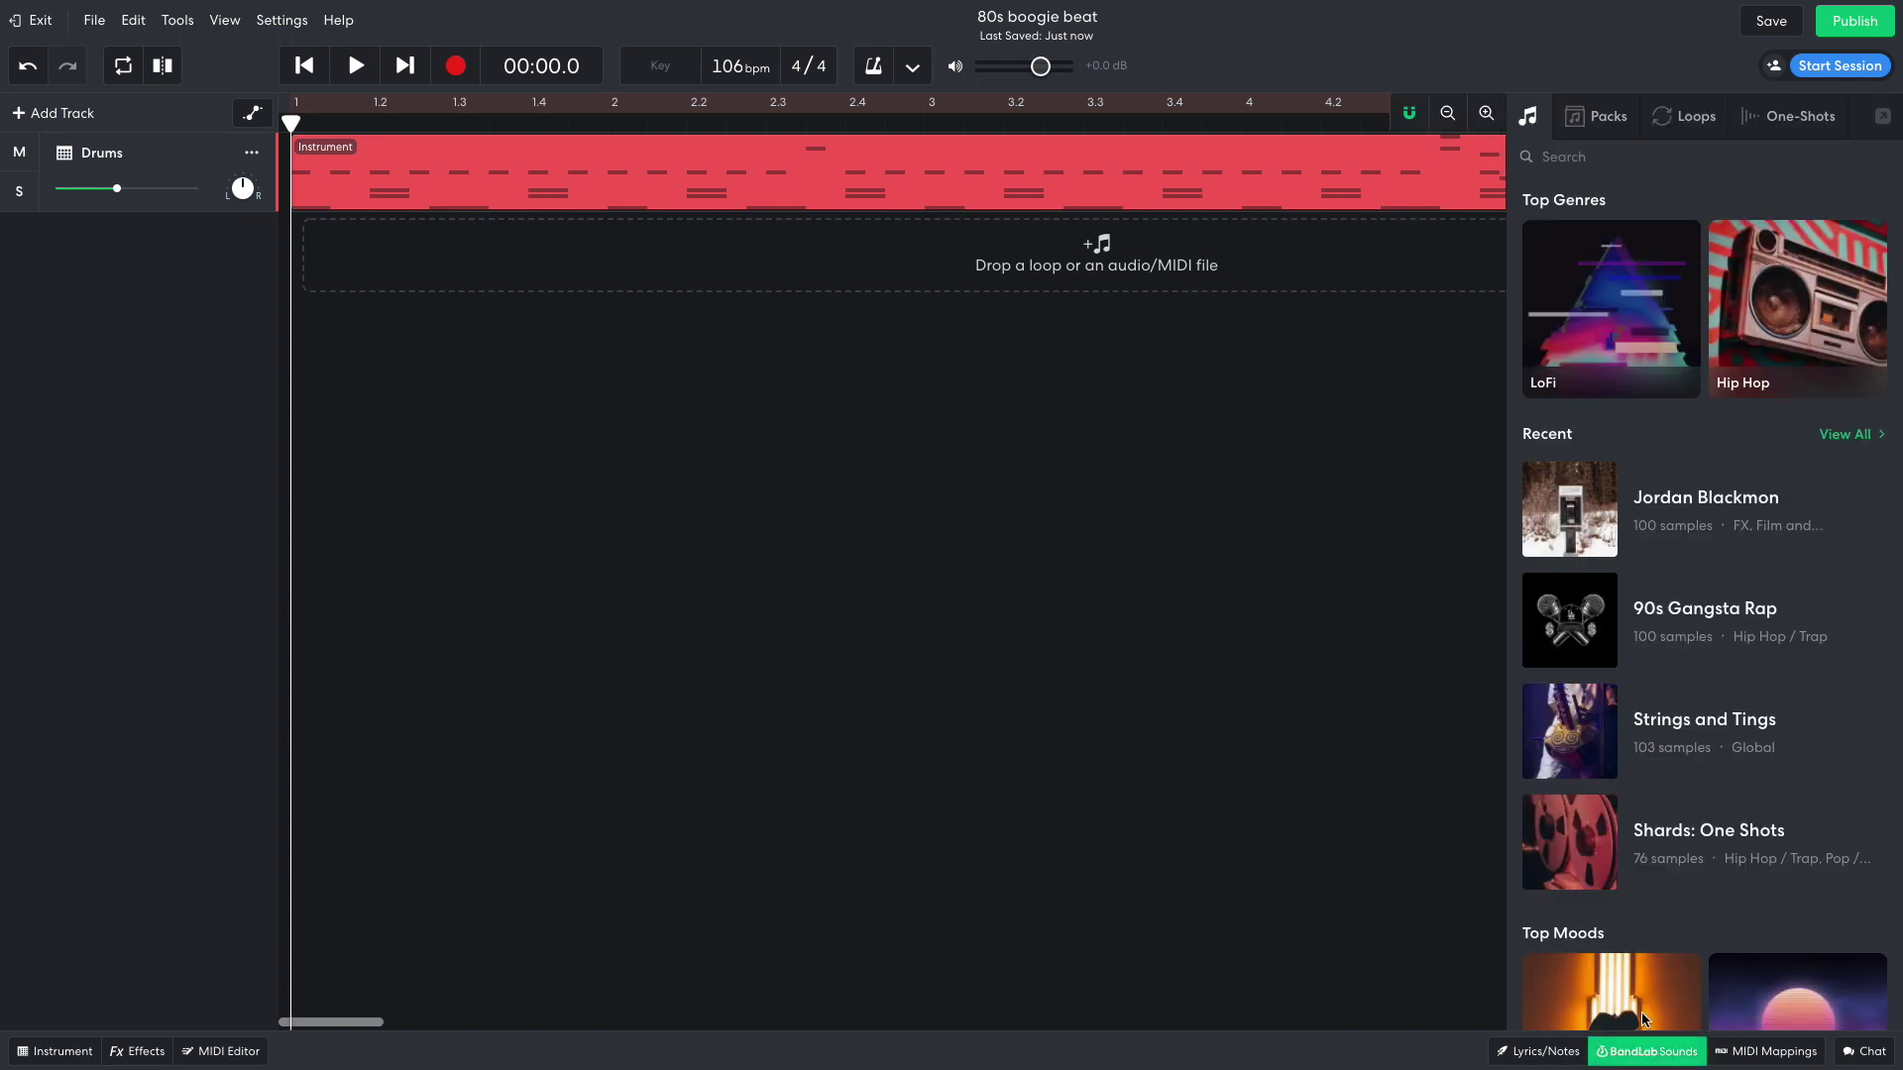
{"action": "left_click", "coordinate": [1675, 121]}
{"action": "type", "text": "sho"}
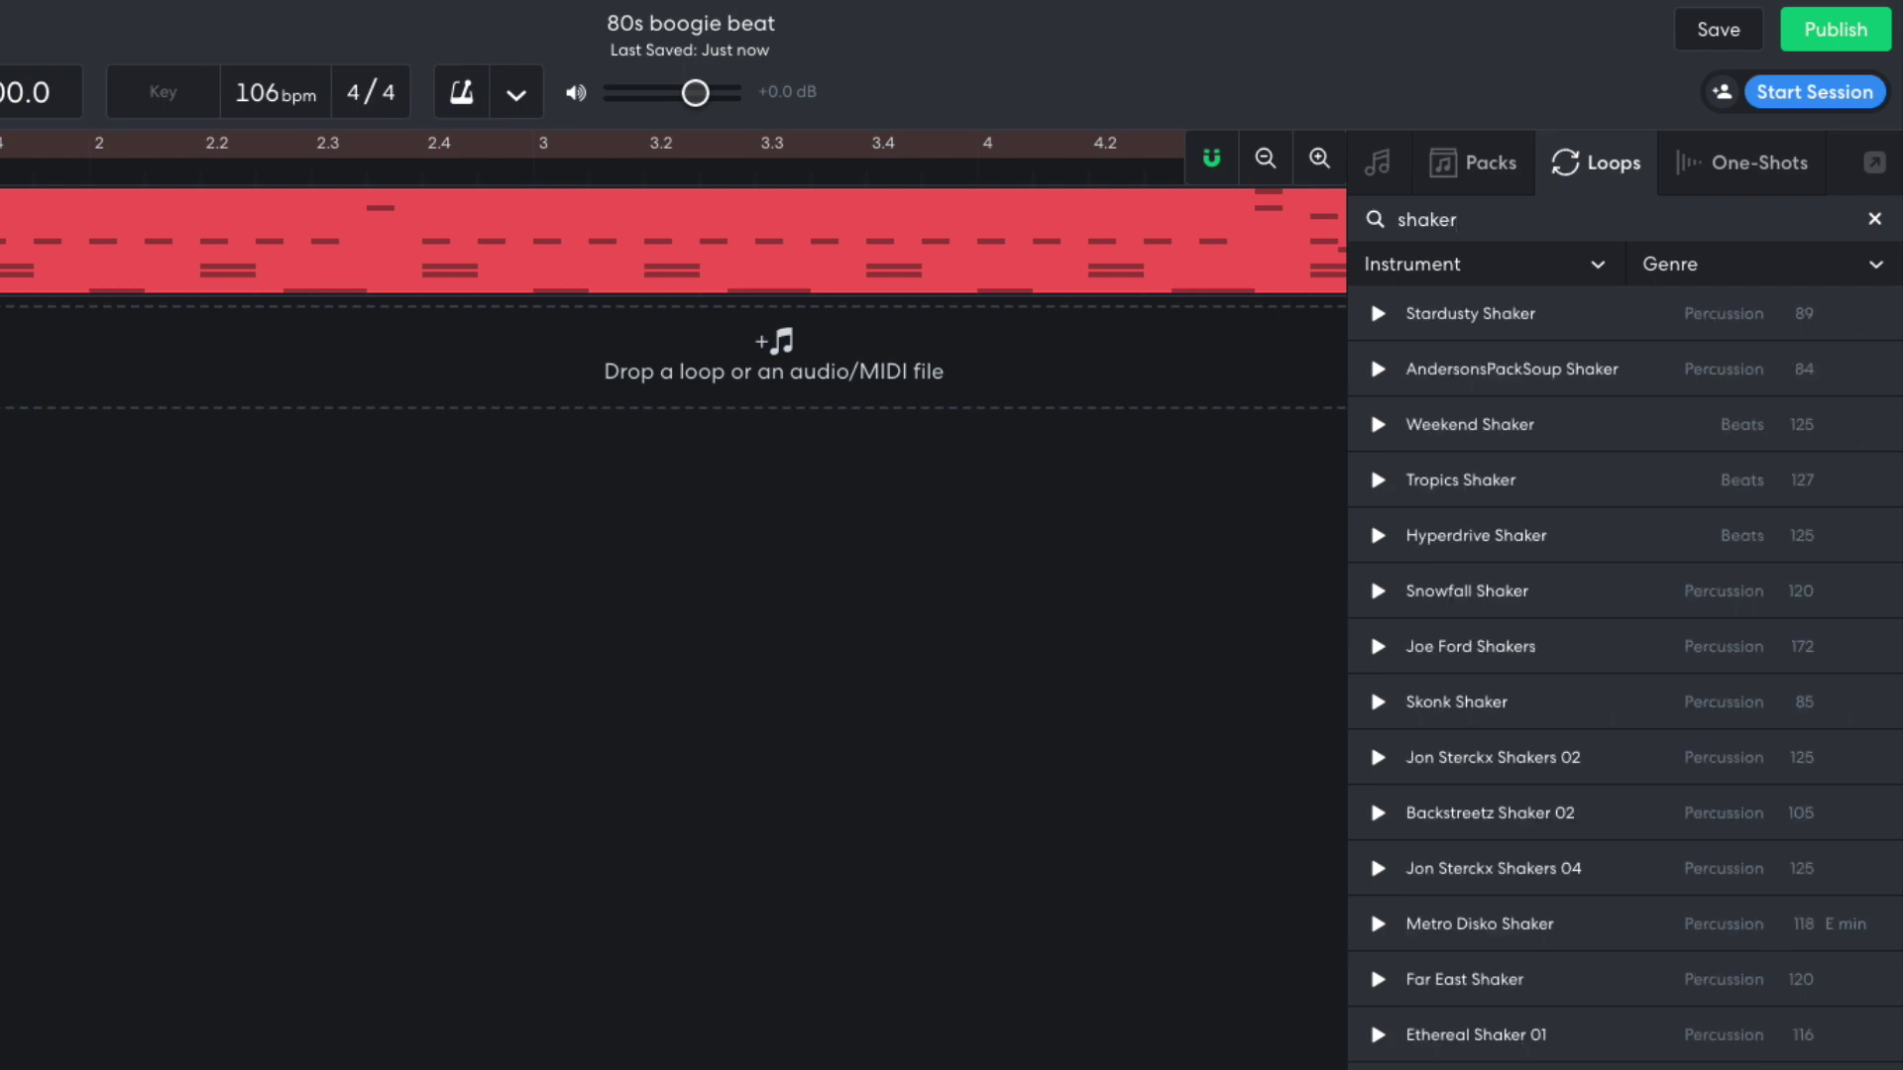
{"action": "left_click_drag", "start_coordinate": [1591, 779], "coordinate": [393, 246]}
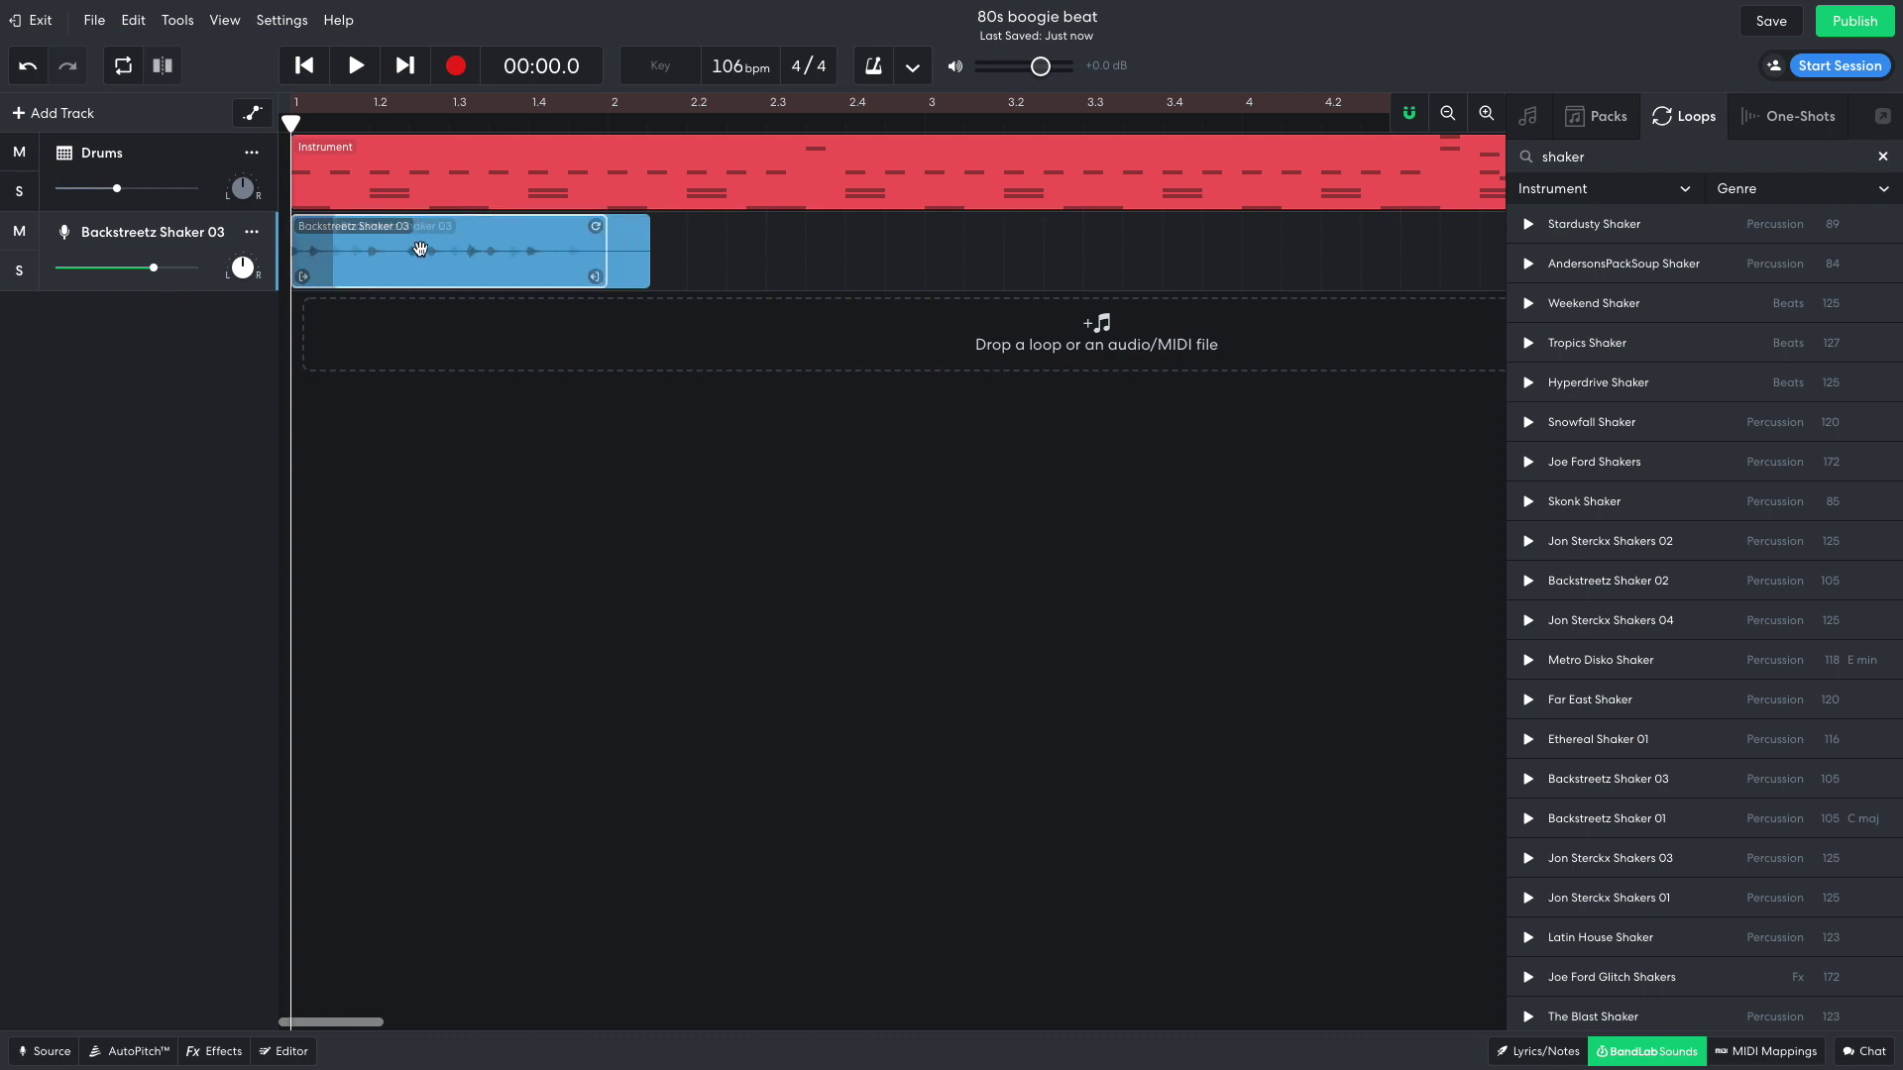
{"action": "left_click", "coordinate": [1645, 1052]}
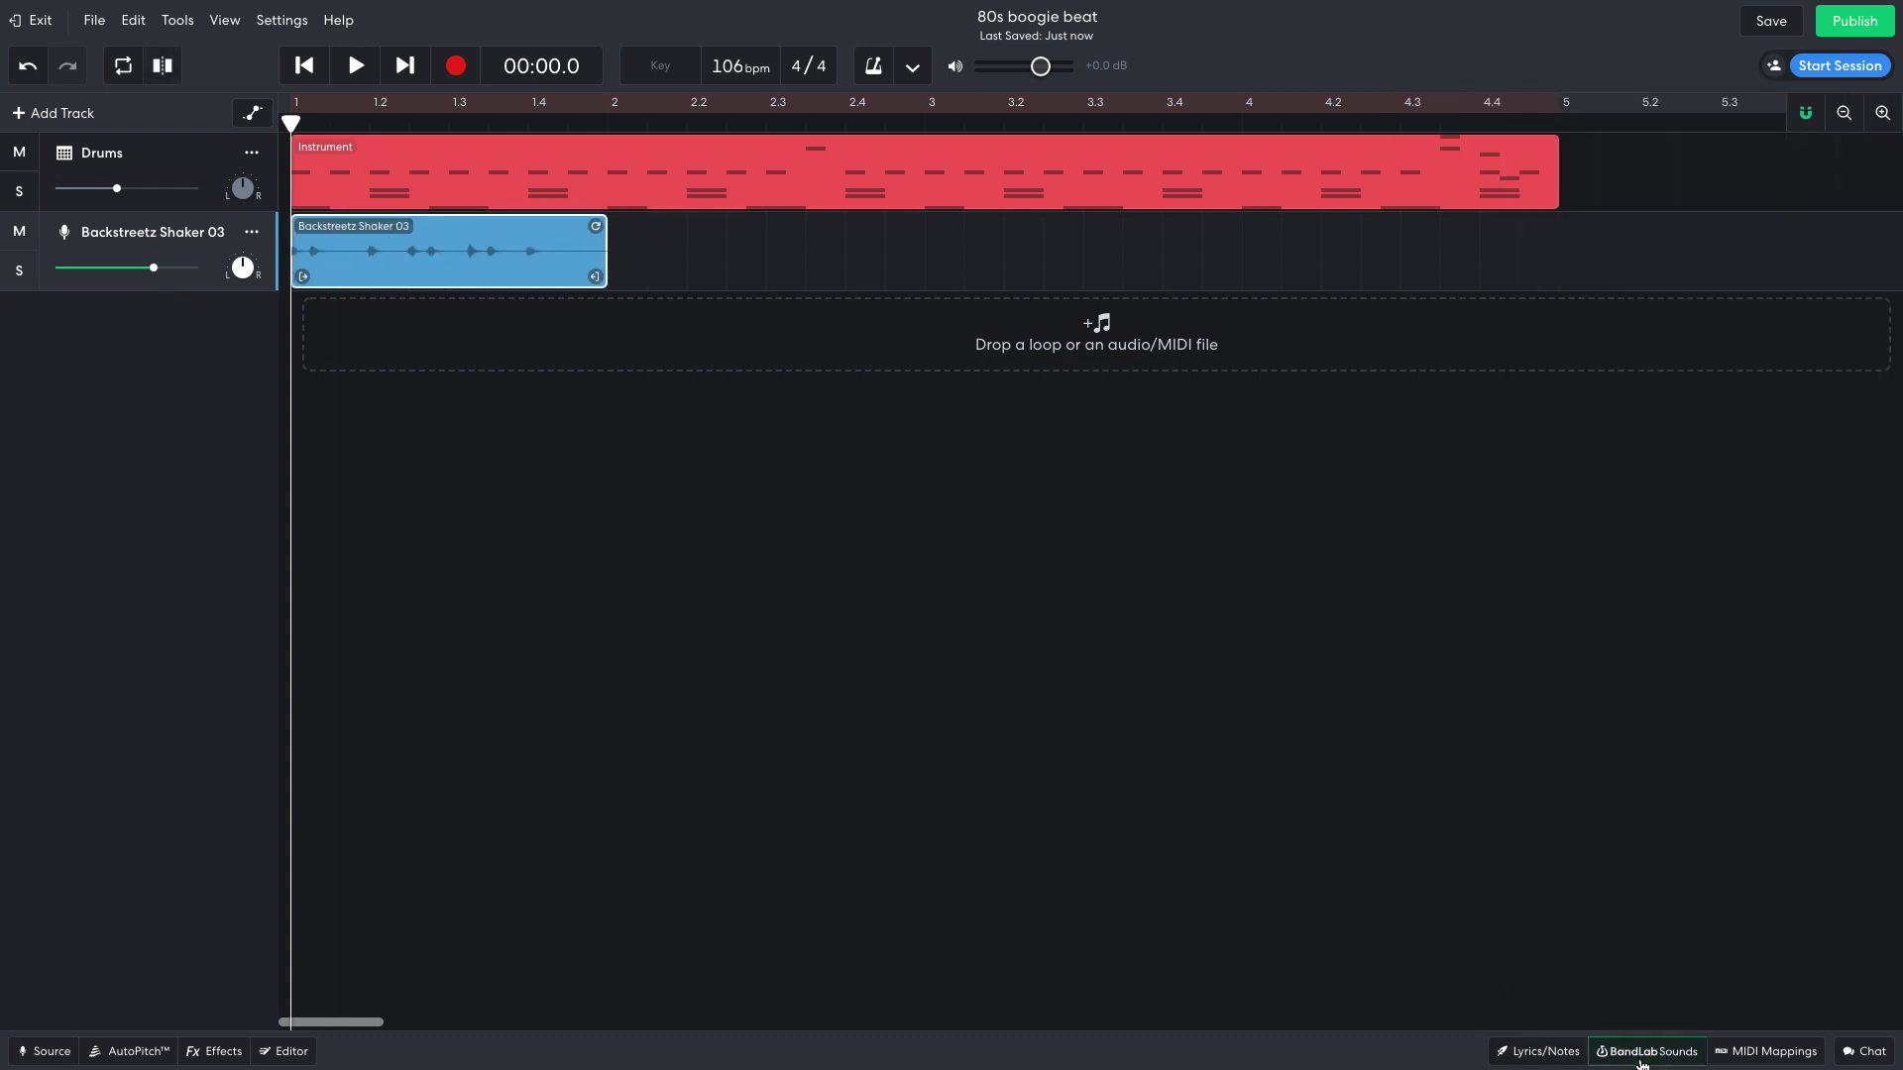
Step: Lower the shaker to -1 dB, loop it out to bar 5, and play it with the drums
{"action": "left_click_drag", "start_coordinate": [154, 268], "coordinate": [148, 268]}
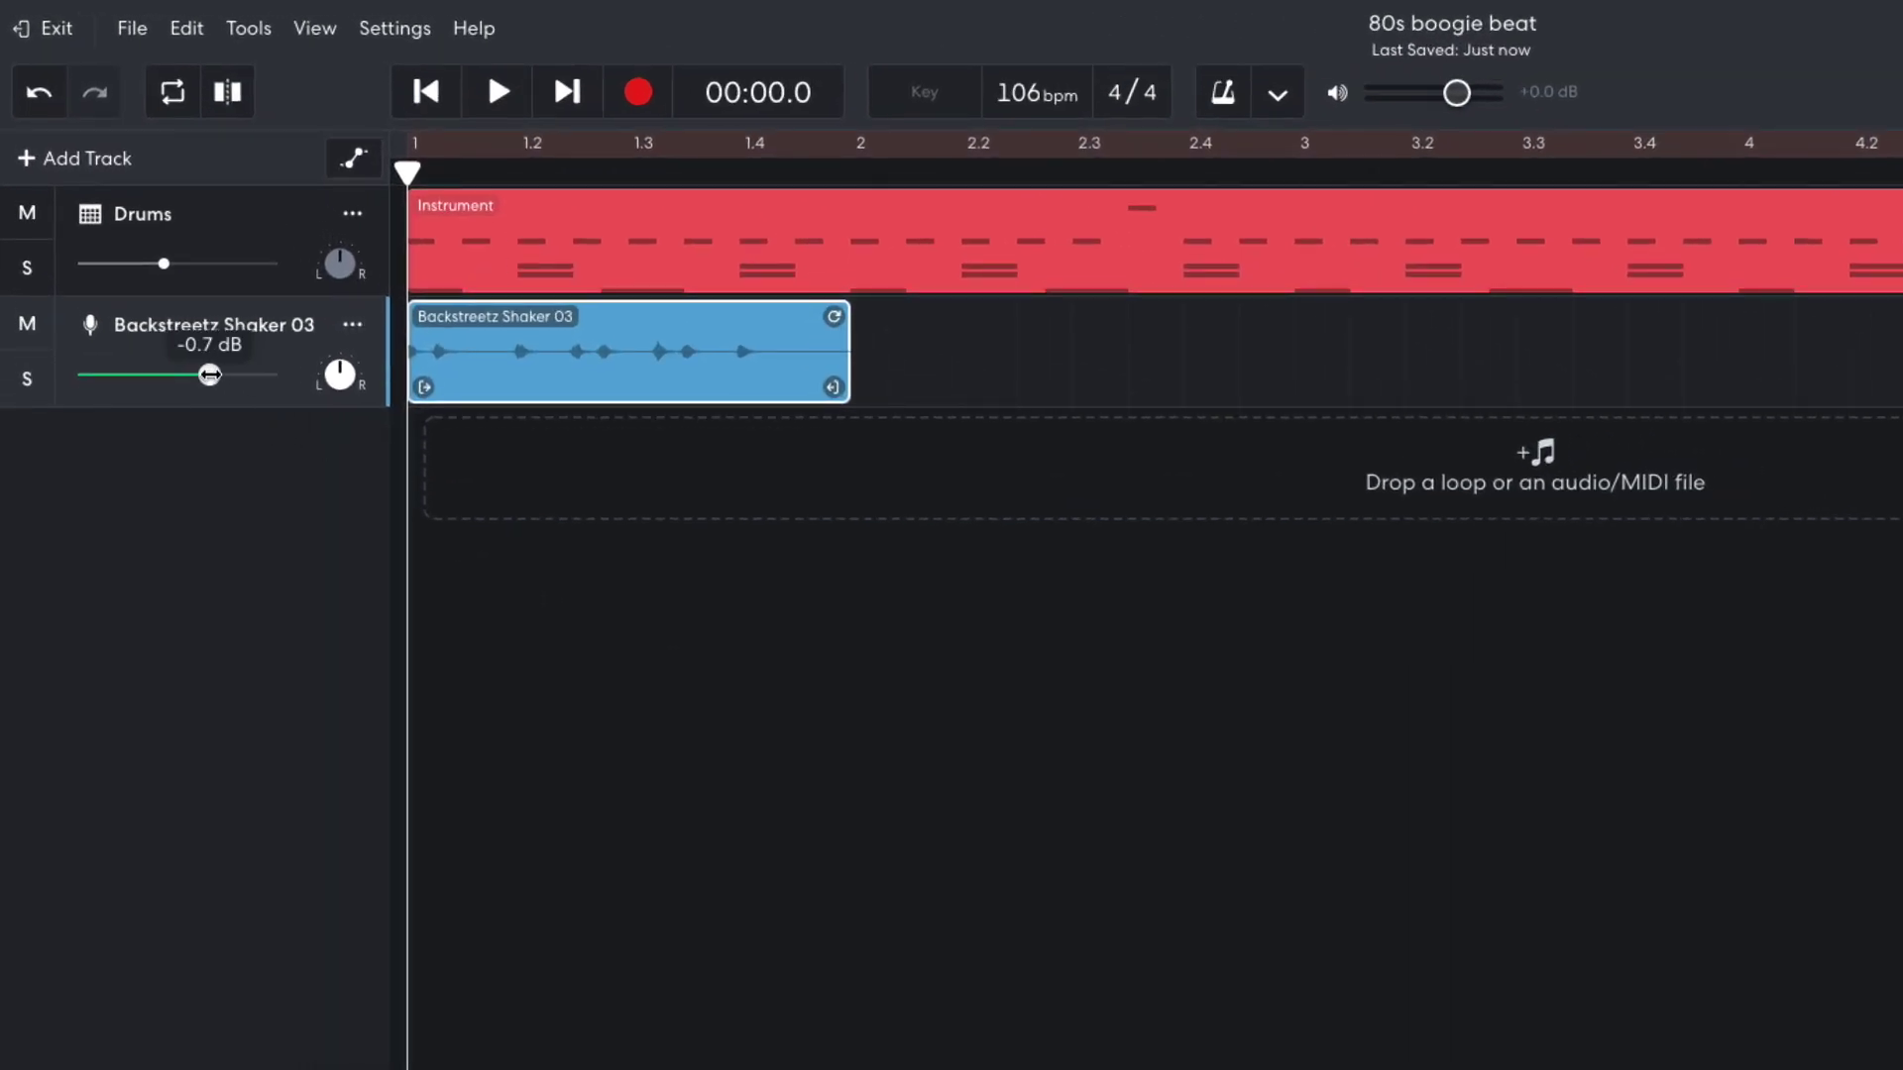
{"action": "left_click_drag", "start_coordinate": [209, 375], "coordinate": [205, 374]}
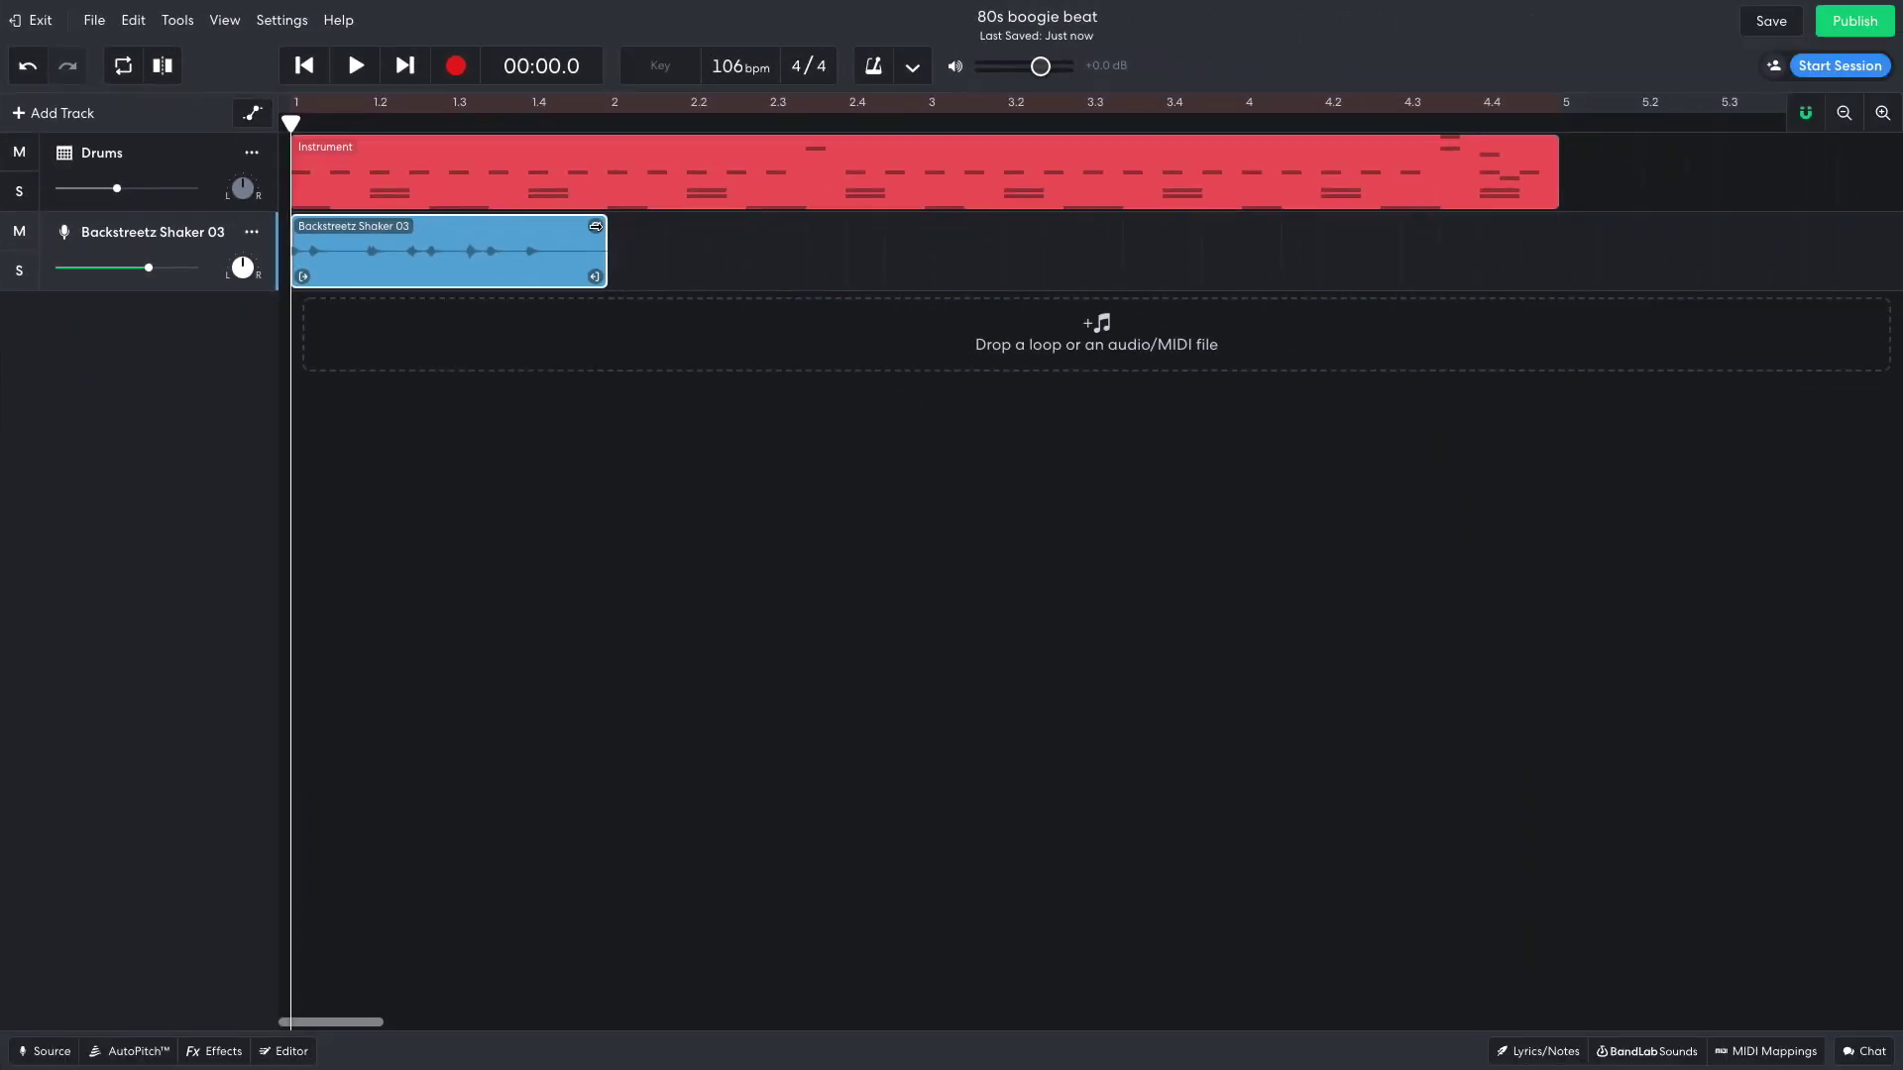
{"action": "left_click_drag", "start_coordinate": [596, 226], "coordinate": [1548, 163]}
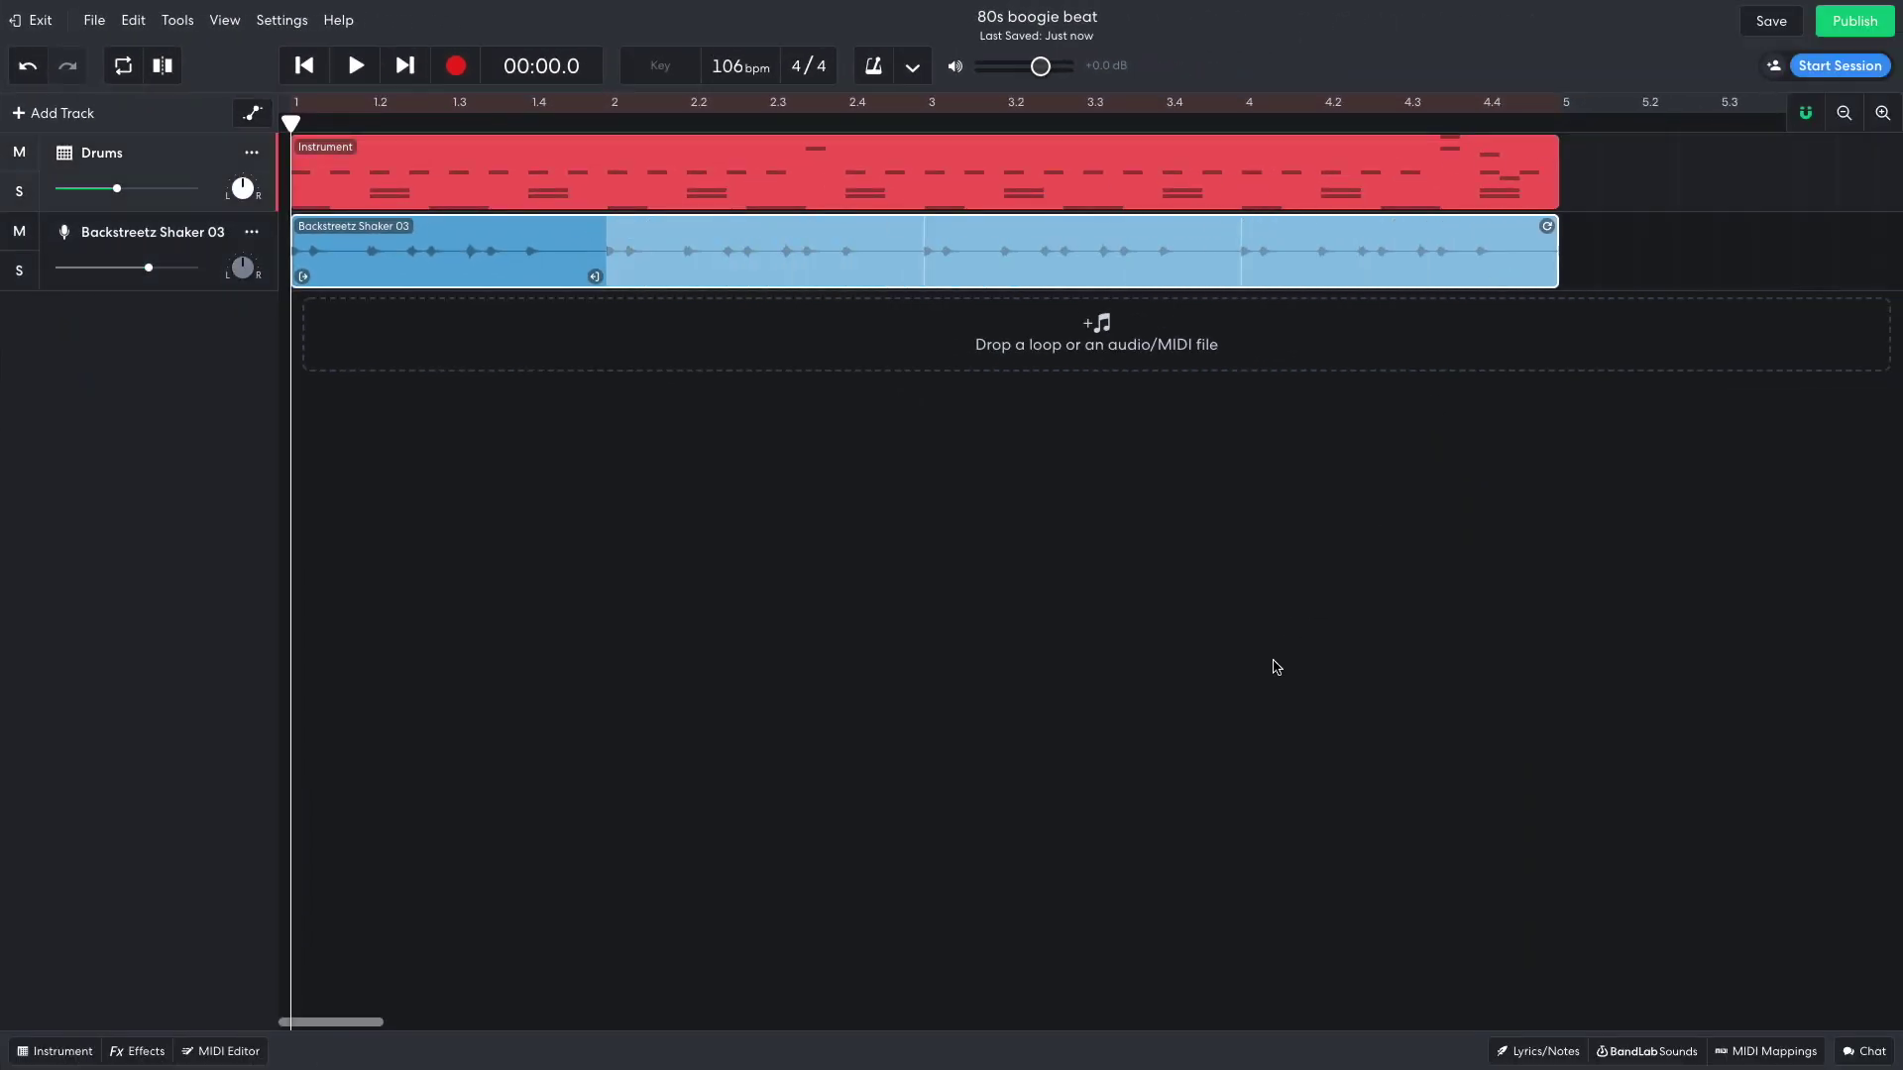
{"action": "key", "text": "space"}
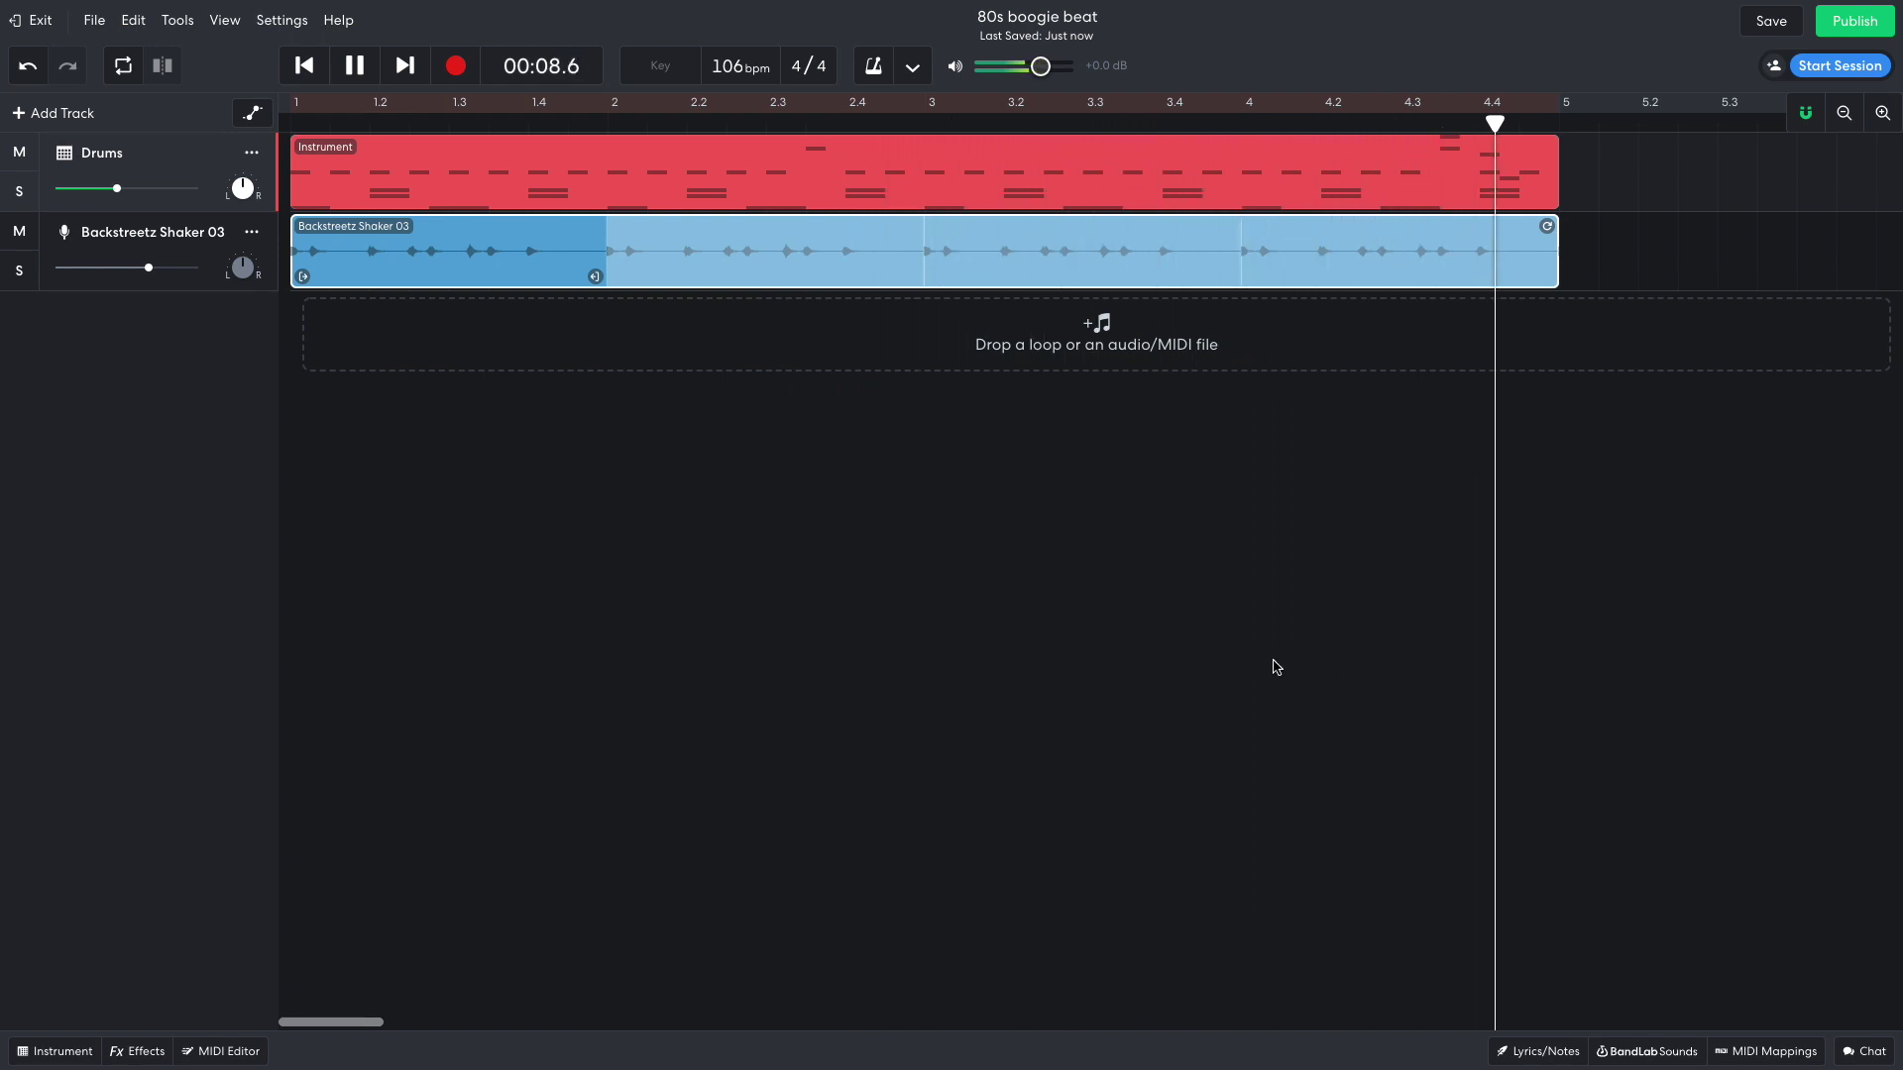
{"action": "left_click", "coordinate": [787, 524]}
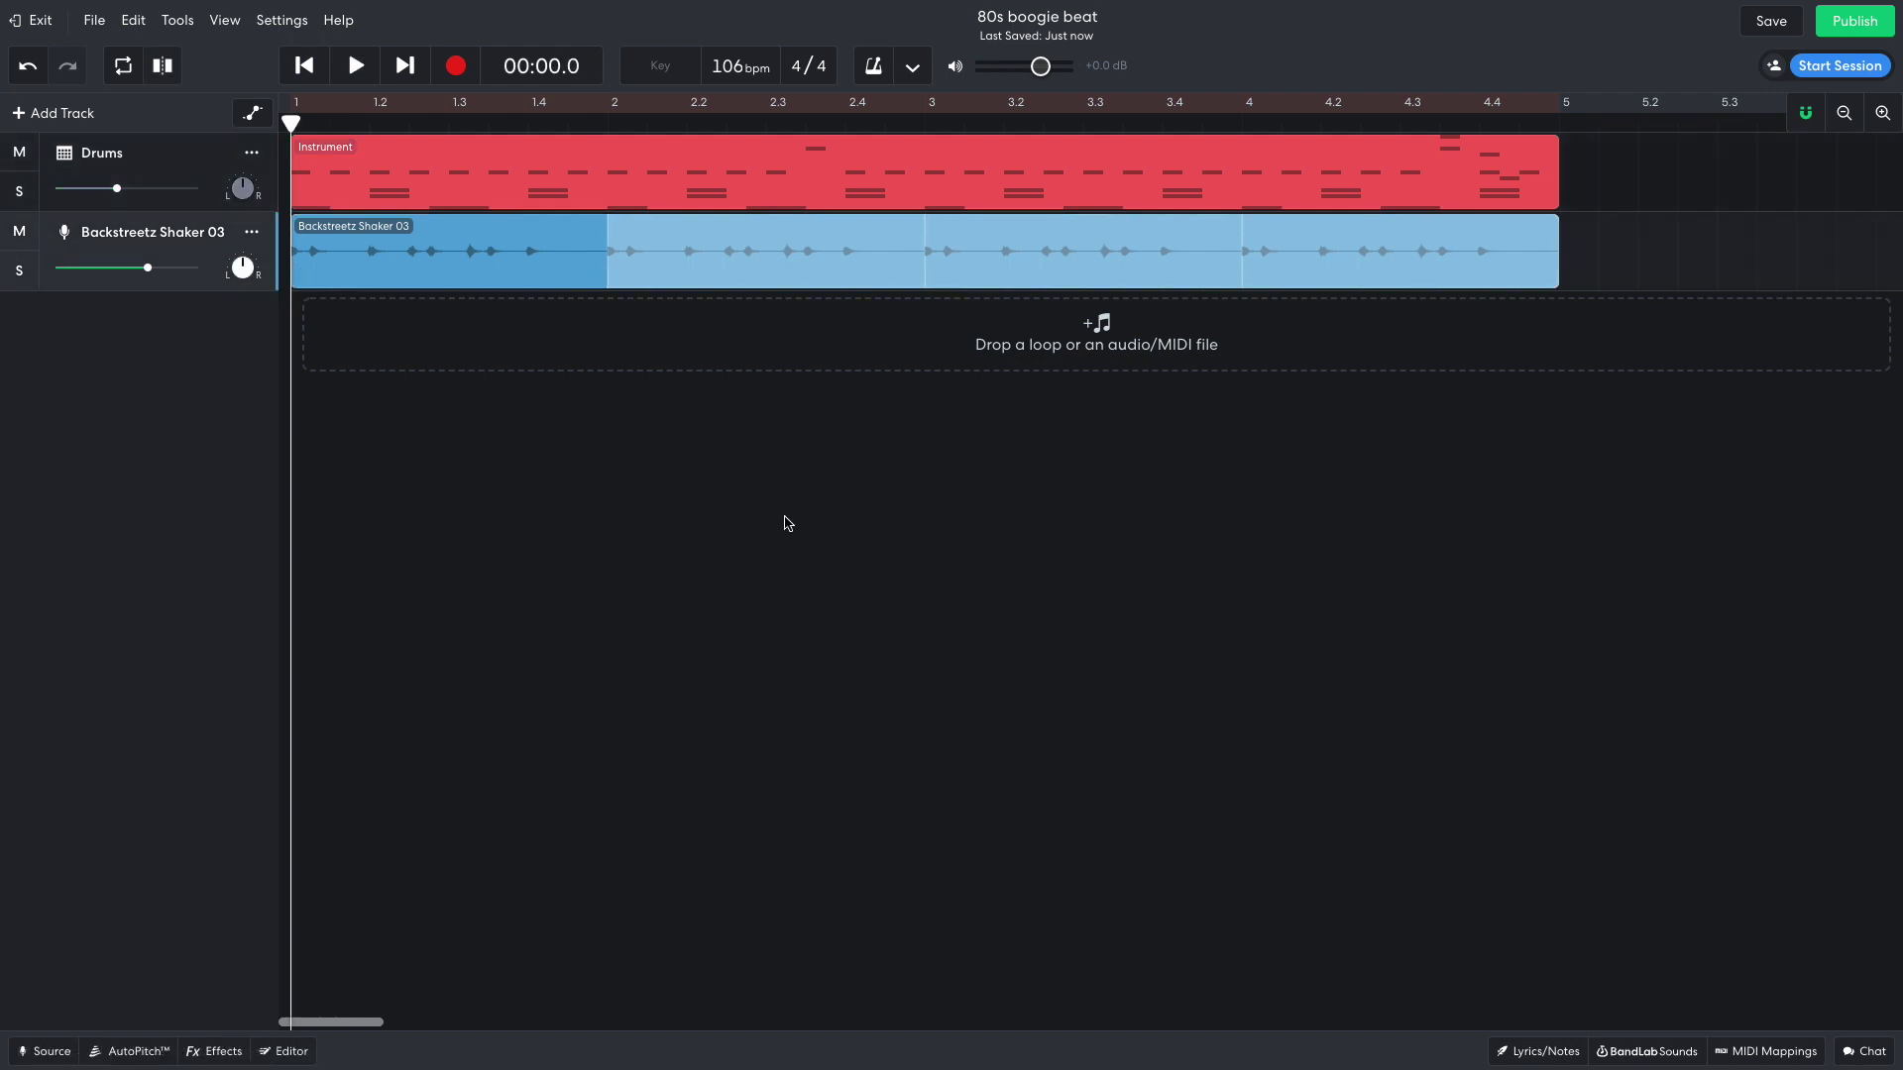
Step: Raise the Backstreetz Shaker 03 reverb knob to 65 % and audition the result
{"action": "left_click", "coordinate": [224, 1051]}
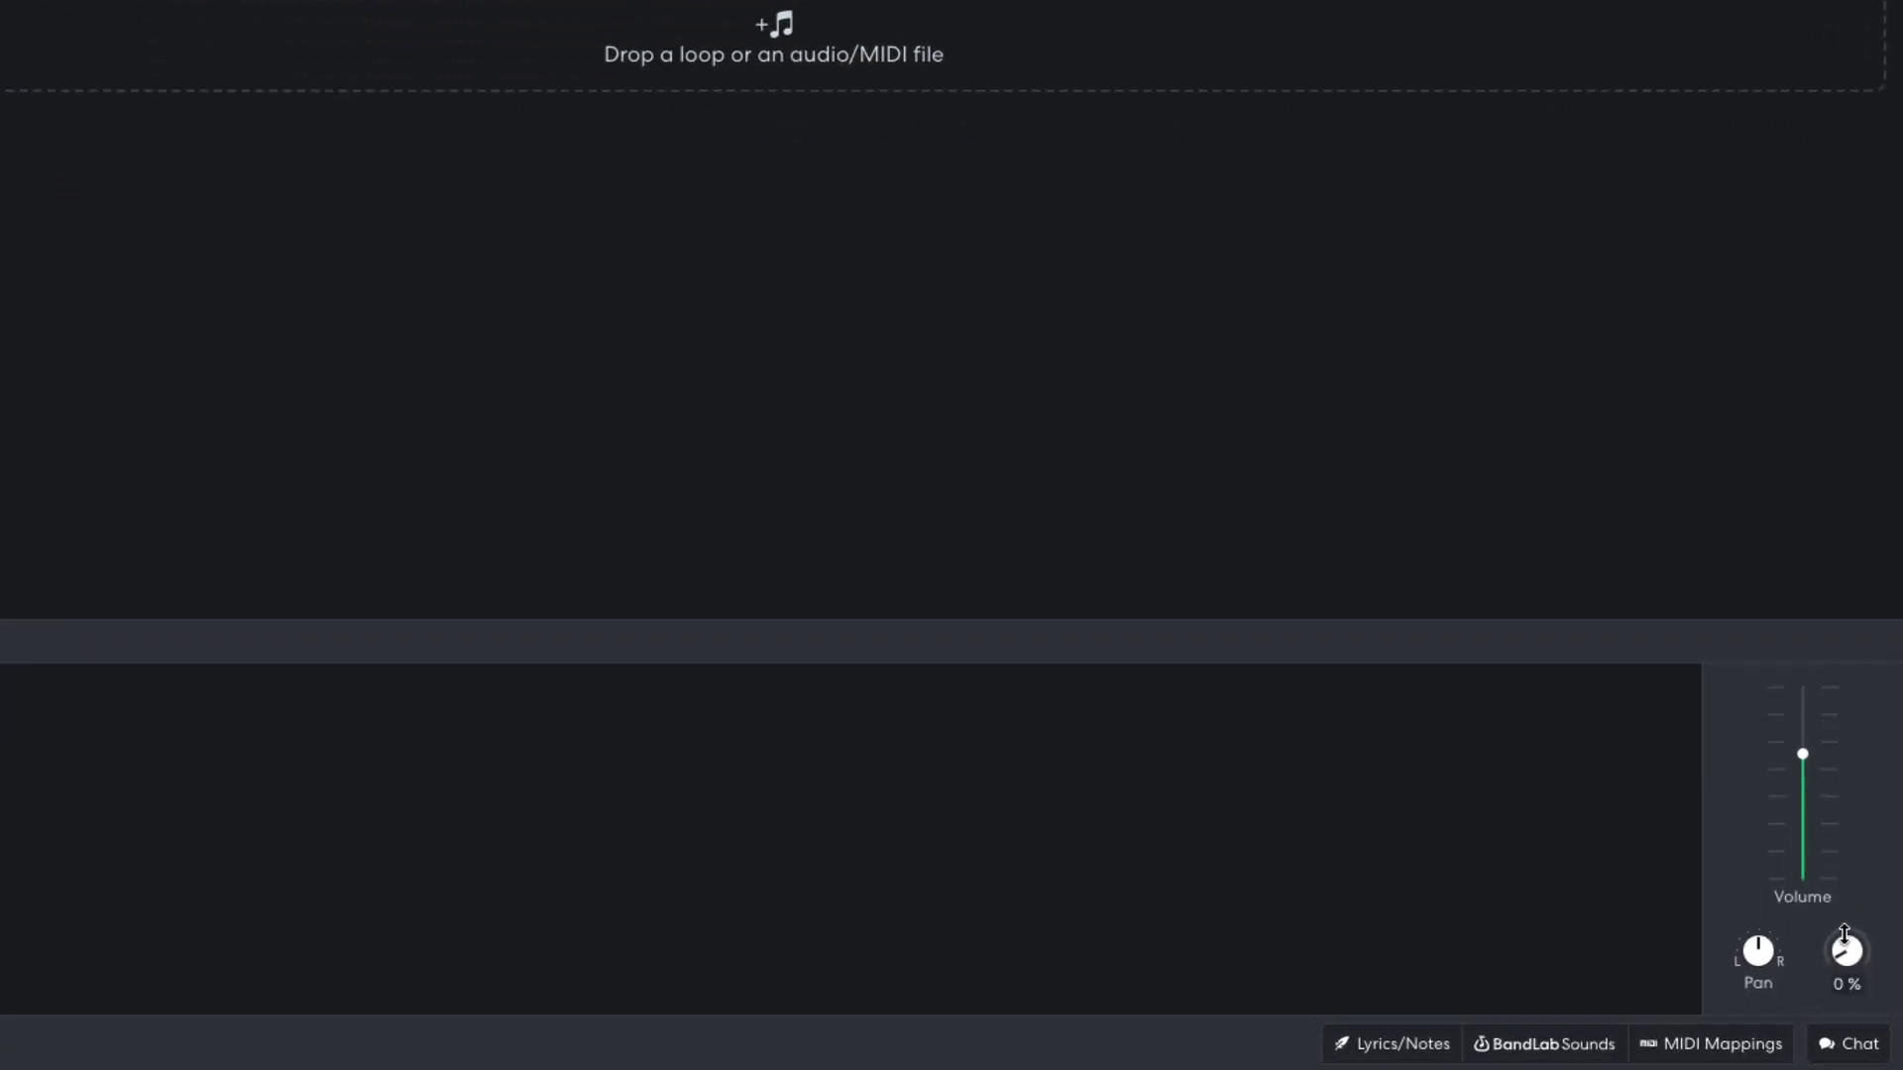
{"action": "left_click_drag", "start_coordinate": [1863, 981], "coordinate": [1857, 854]}
{"action": "left_click_drag", "start_coordinate": [1836, 768], "coordinate": [1824, 650]}
{"action": "key", "text": "space"}
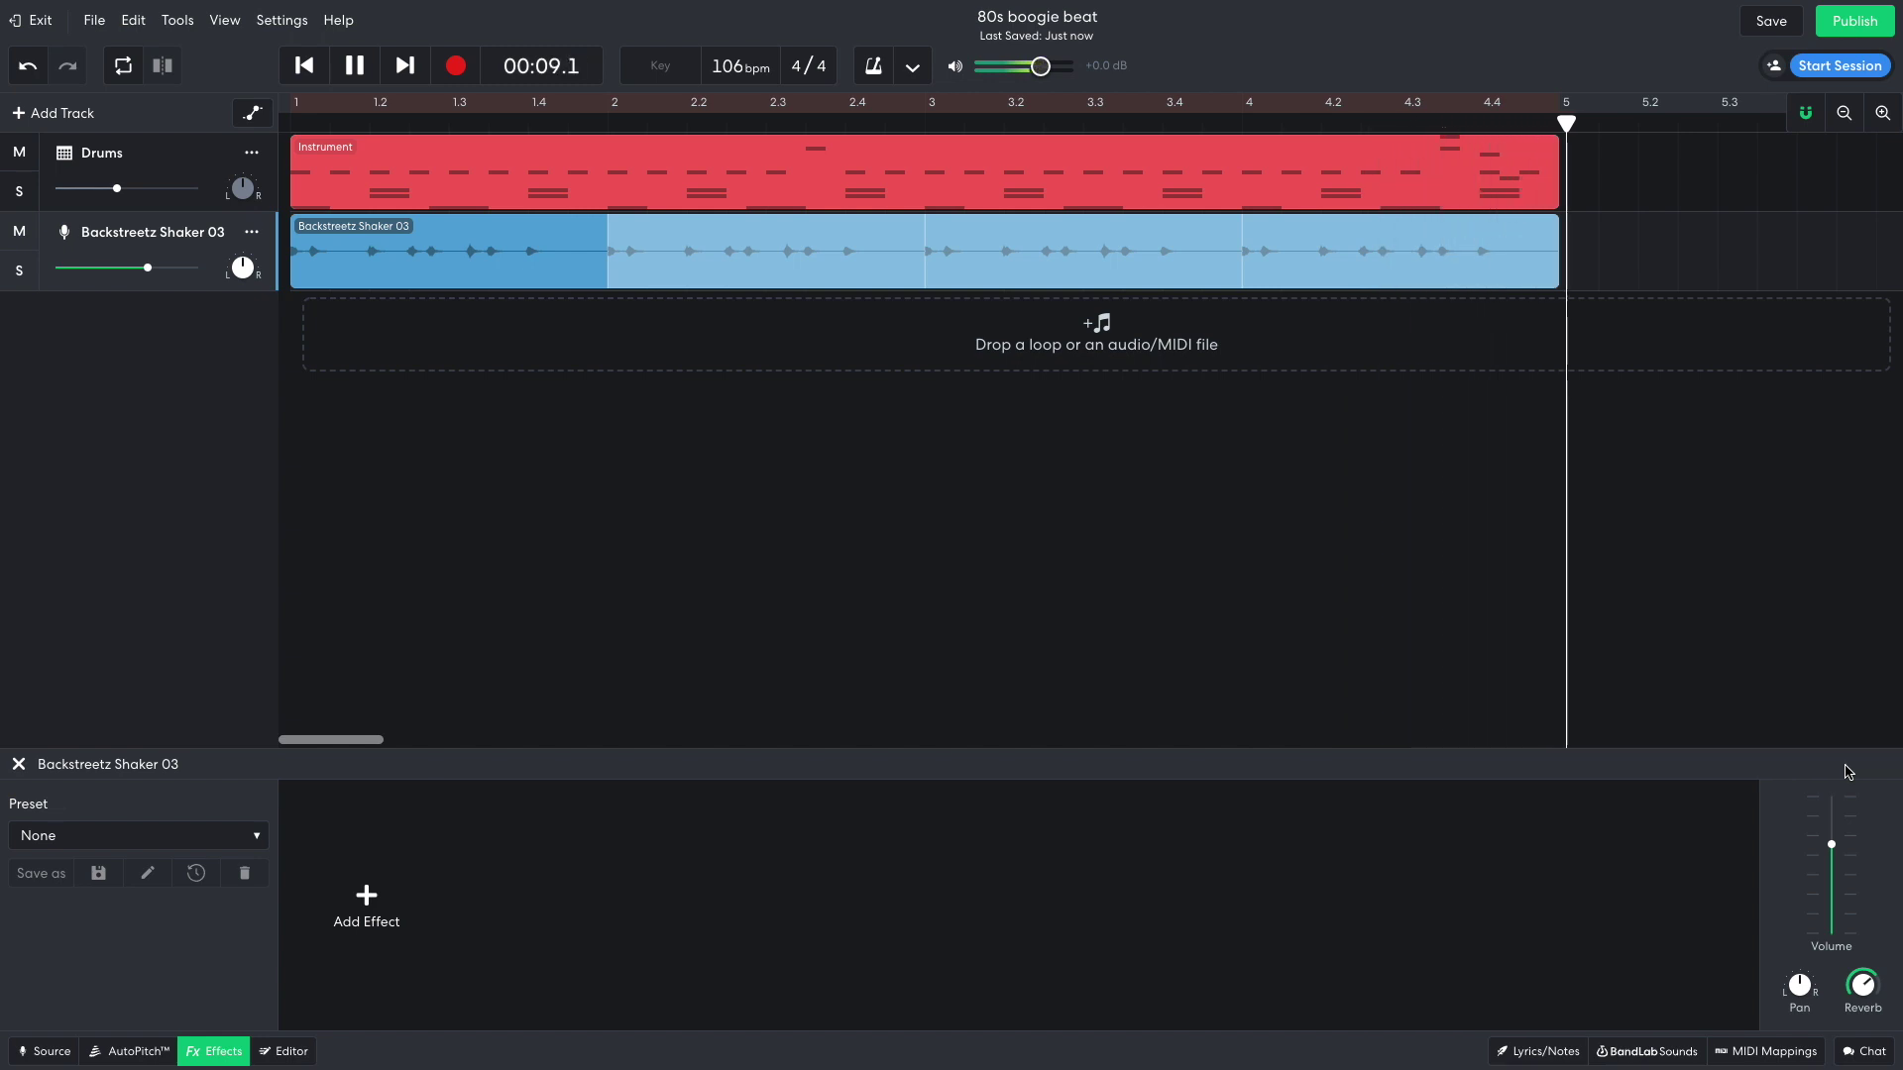
{"action": "key", "text": "space"}
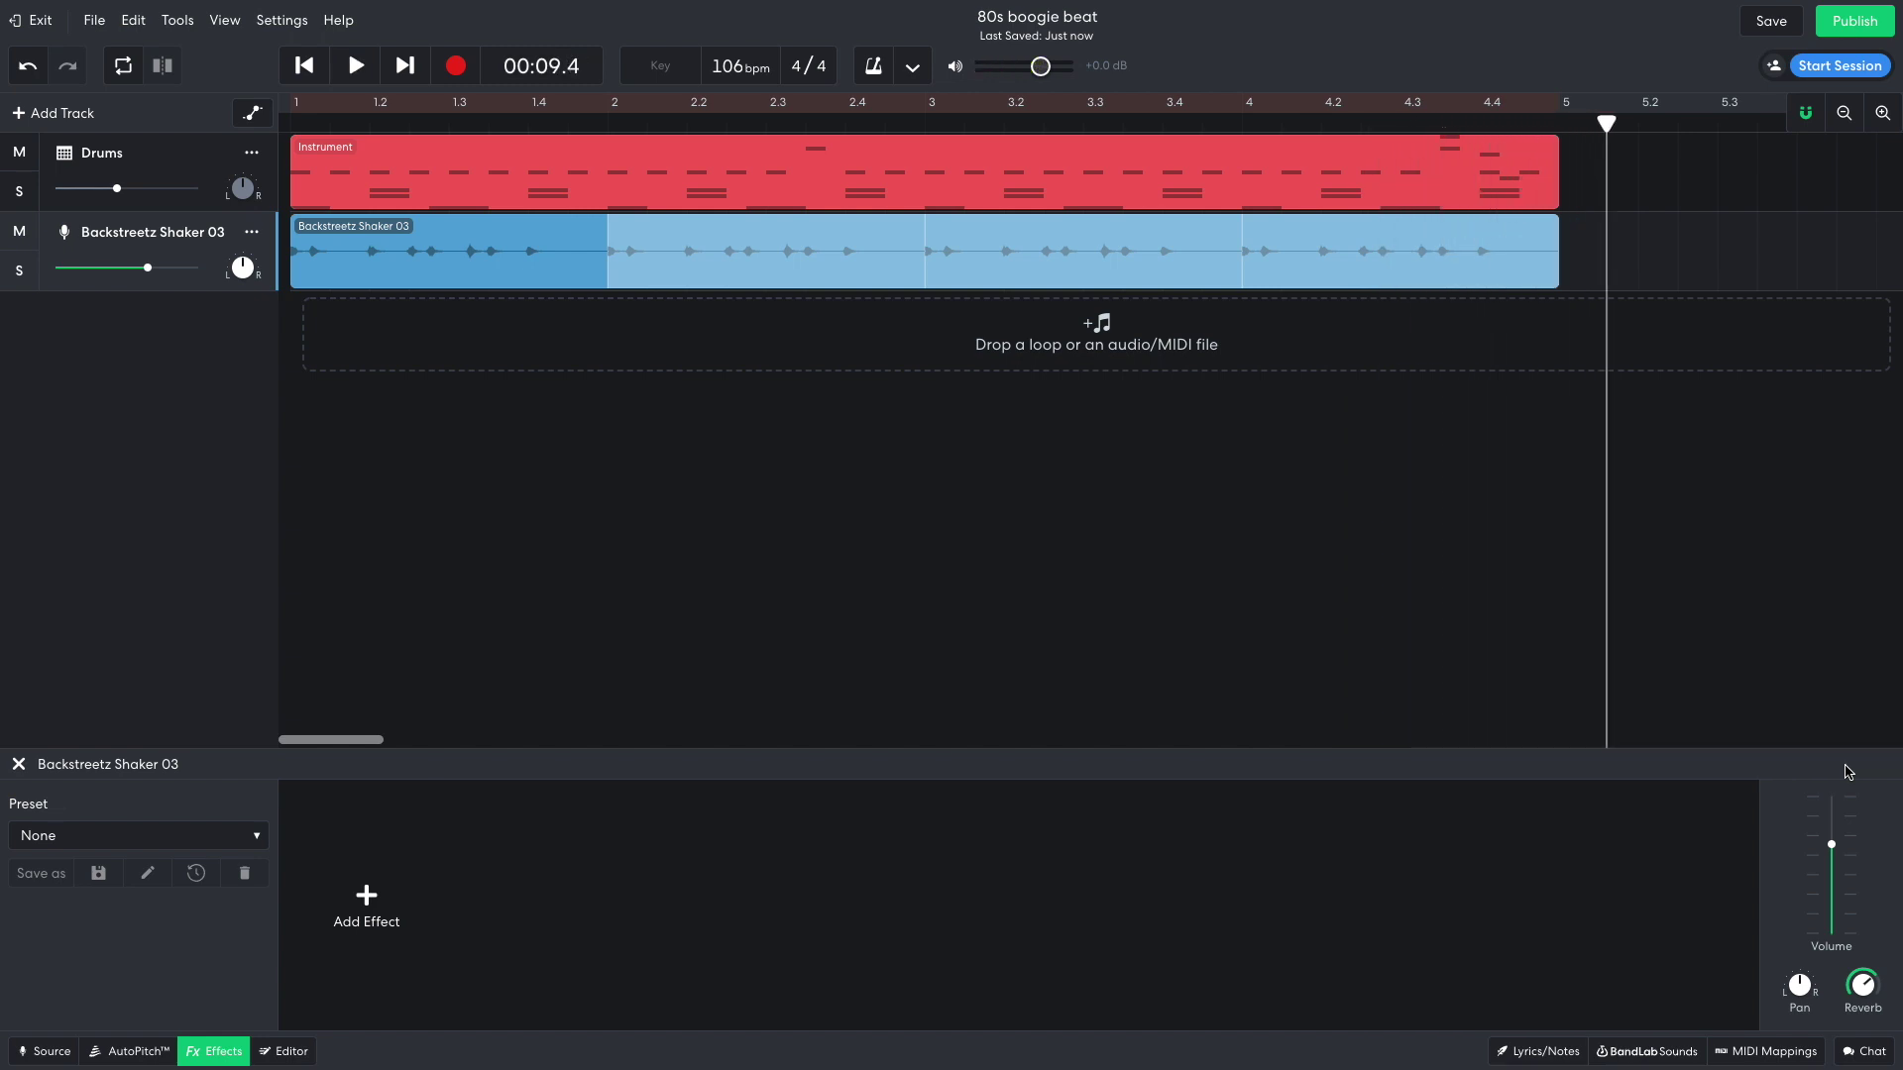
Step: Search the loops for 'dis' and drag Classic Disco Guitar 01 onto the timeline as a new track
{"action": "left_click", "coordinate": [954, 714]}
{"action": "key", "text": "Return"}
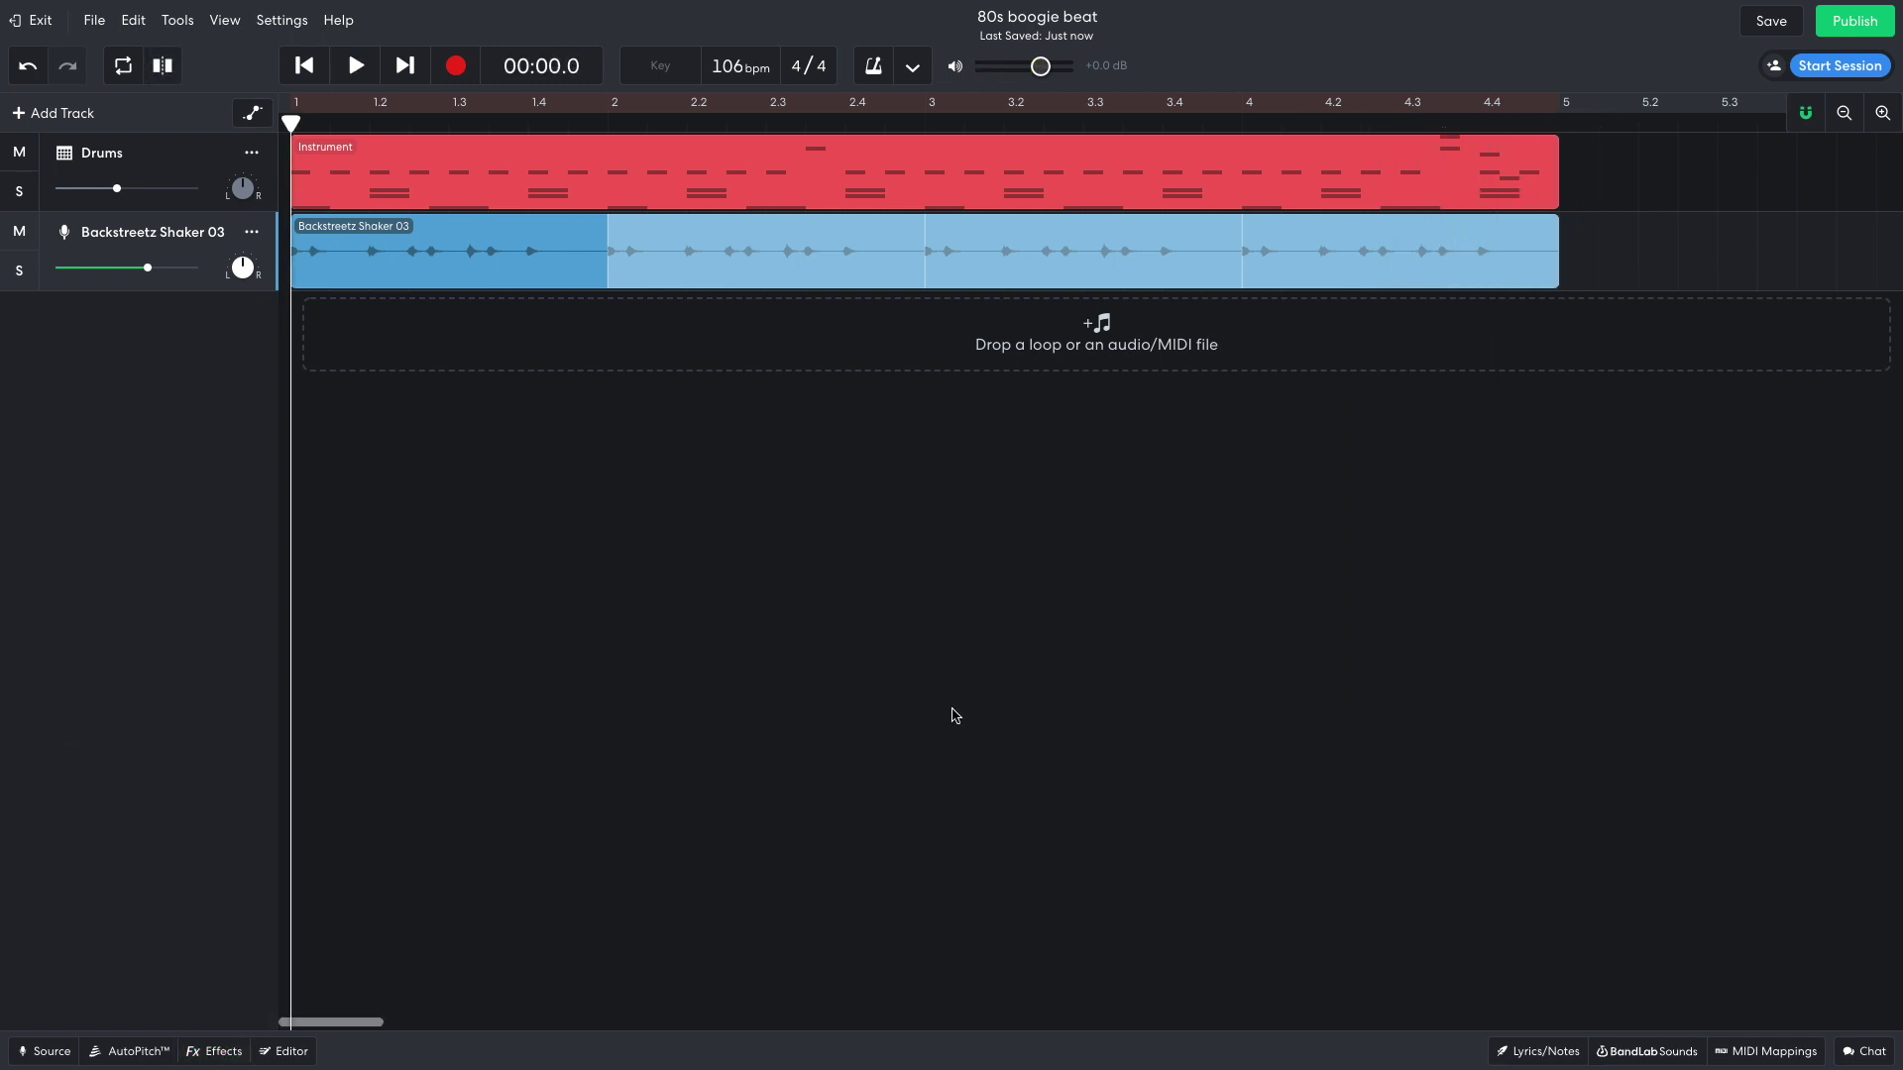
{"action": "left_click", "coordinate": [1621, 1051]}
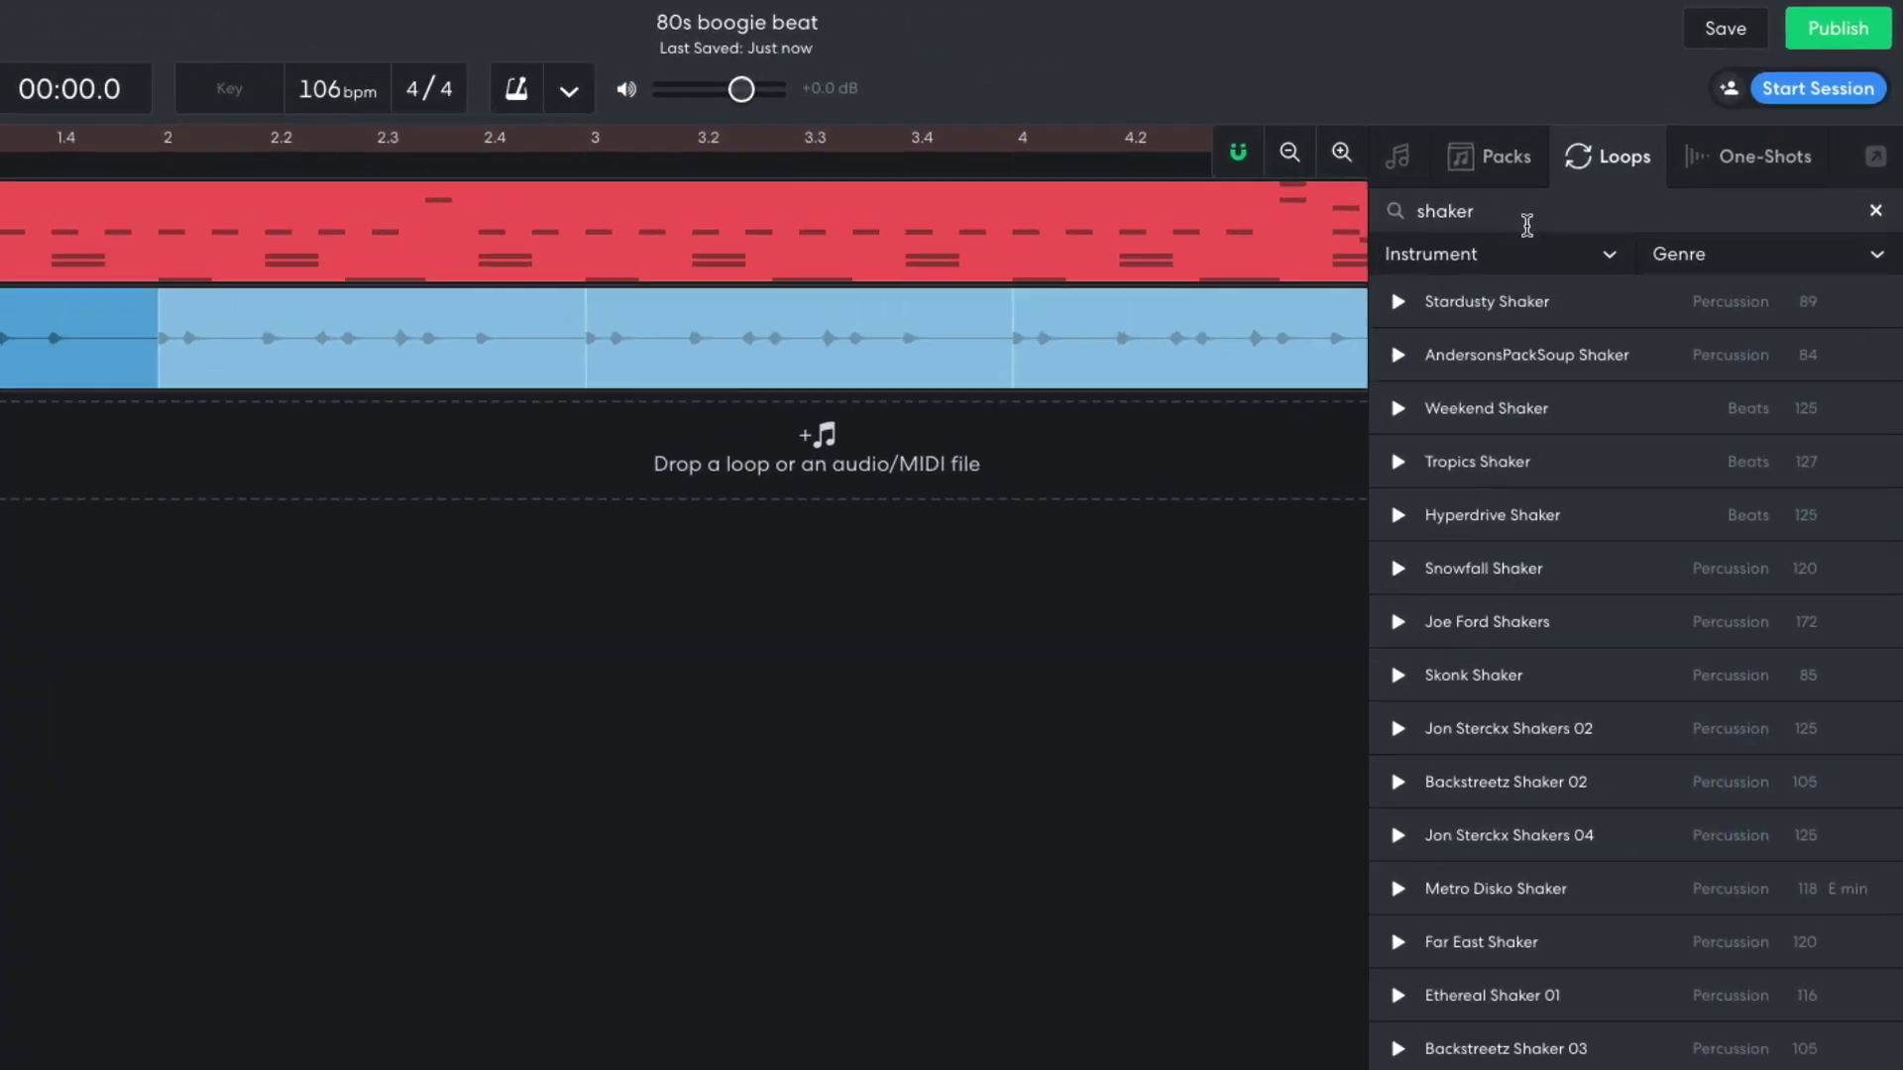
{"action": "left_click", "coordinate": [1527, 213]}
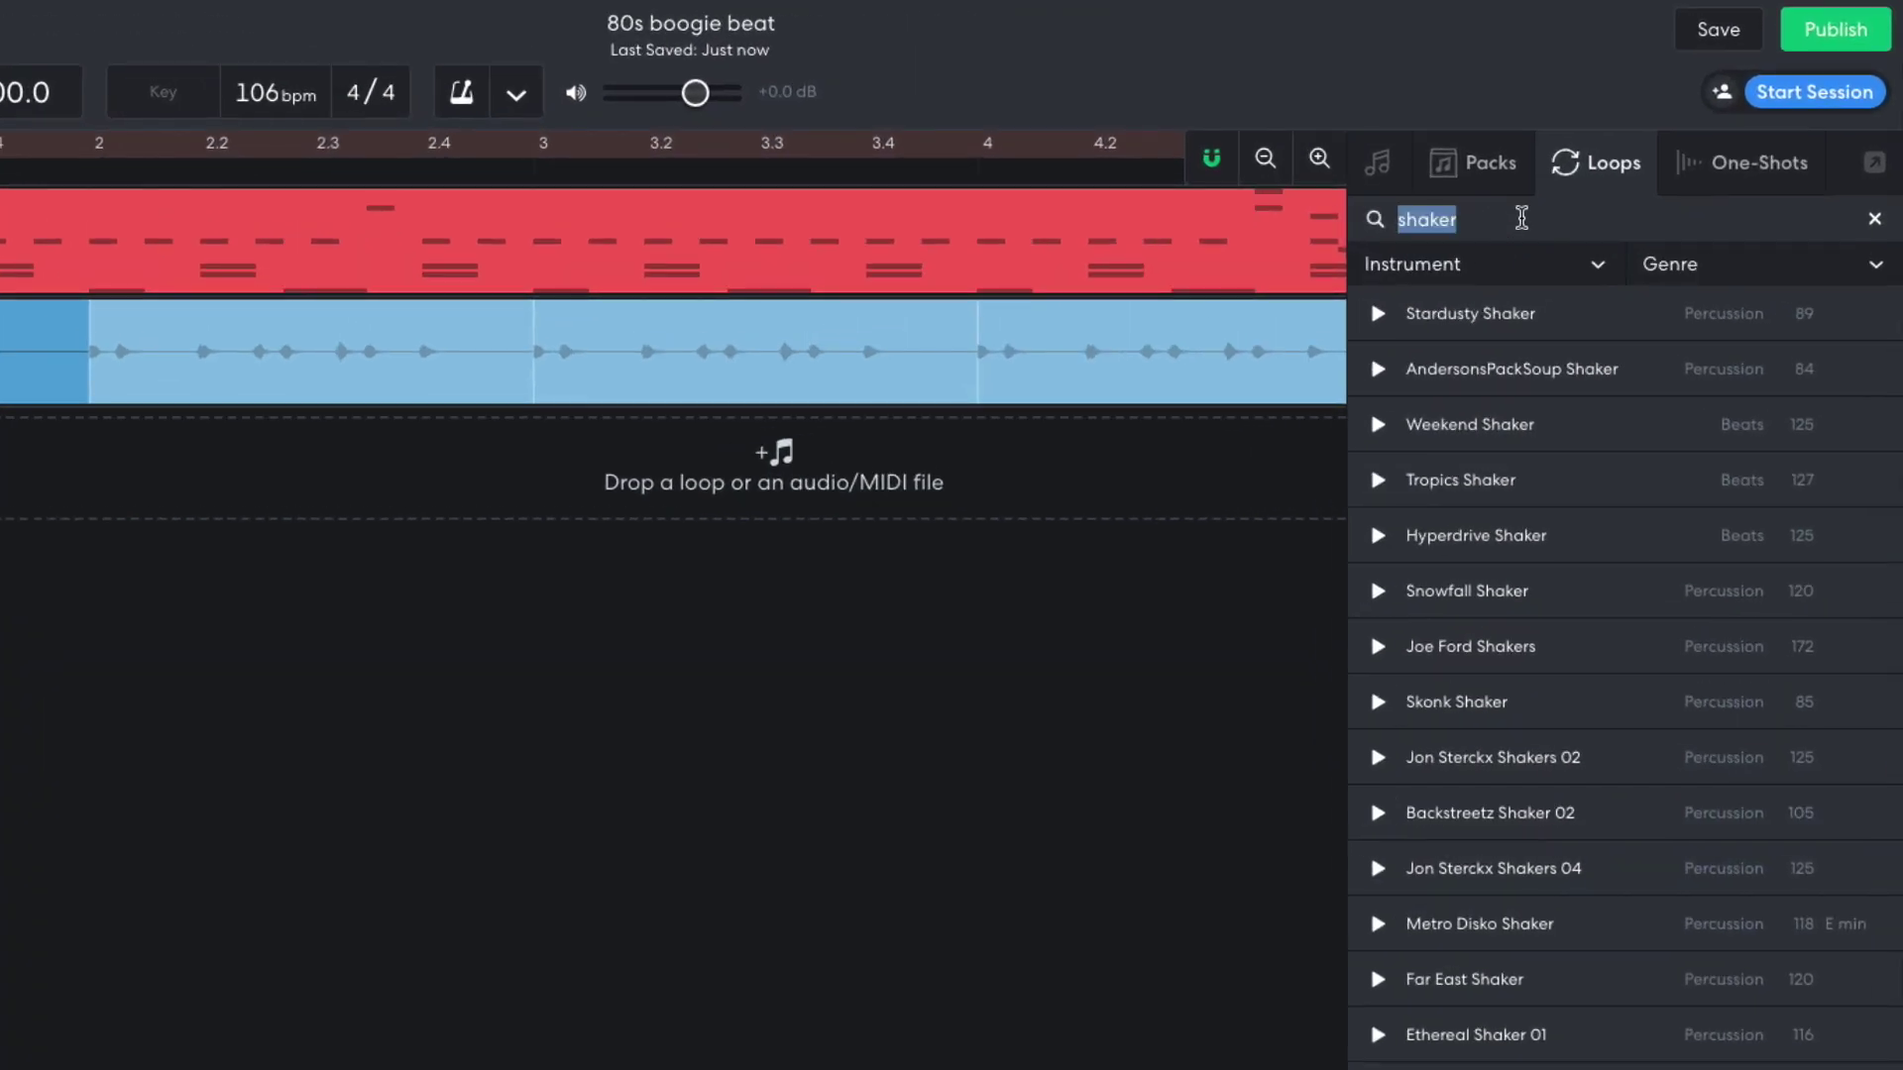
{"action": "type", "text": "disco guit"}
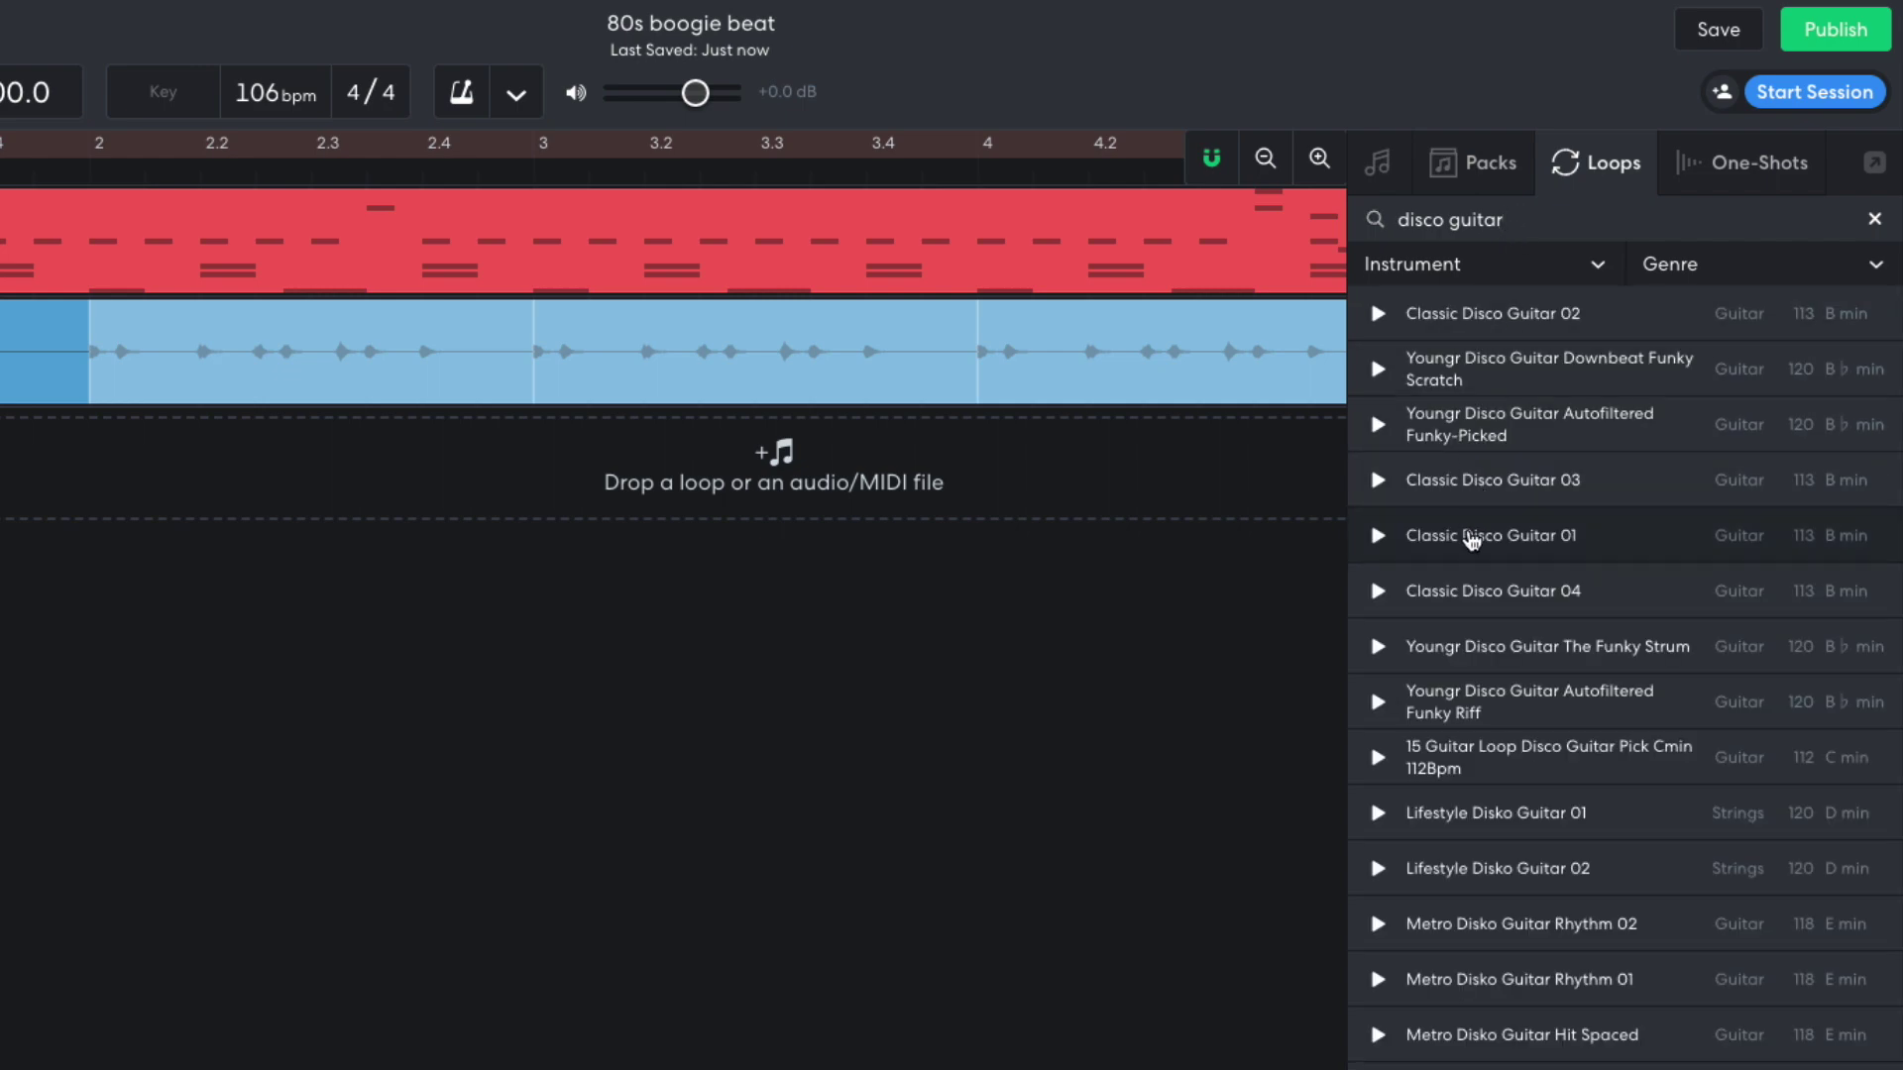
{"action": "left_click_drag", "start_coordinate": [1470, 539], "coordinate": [0, 494]}
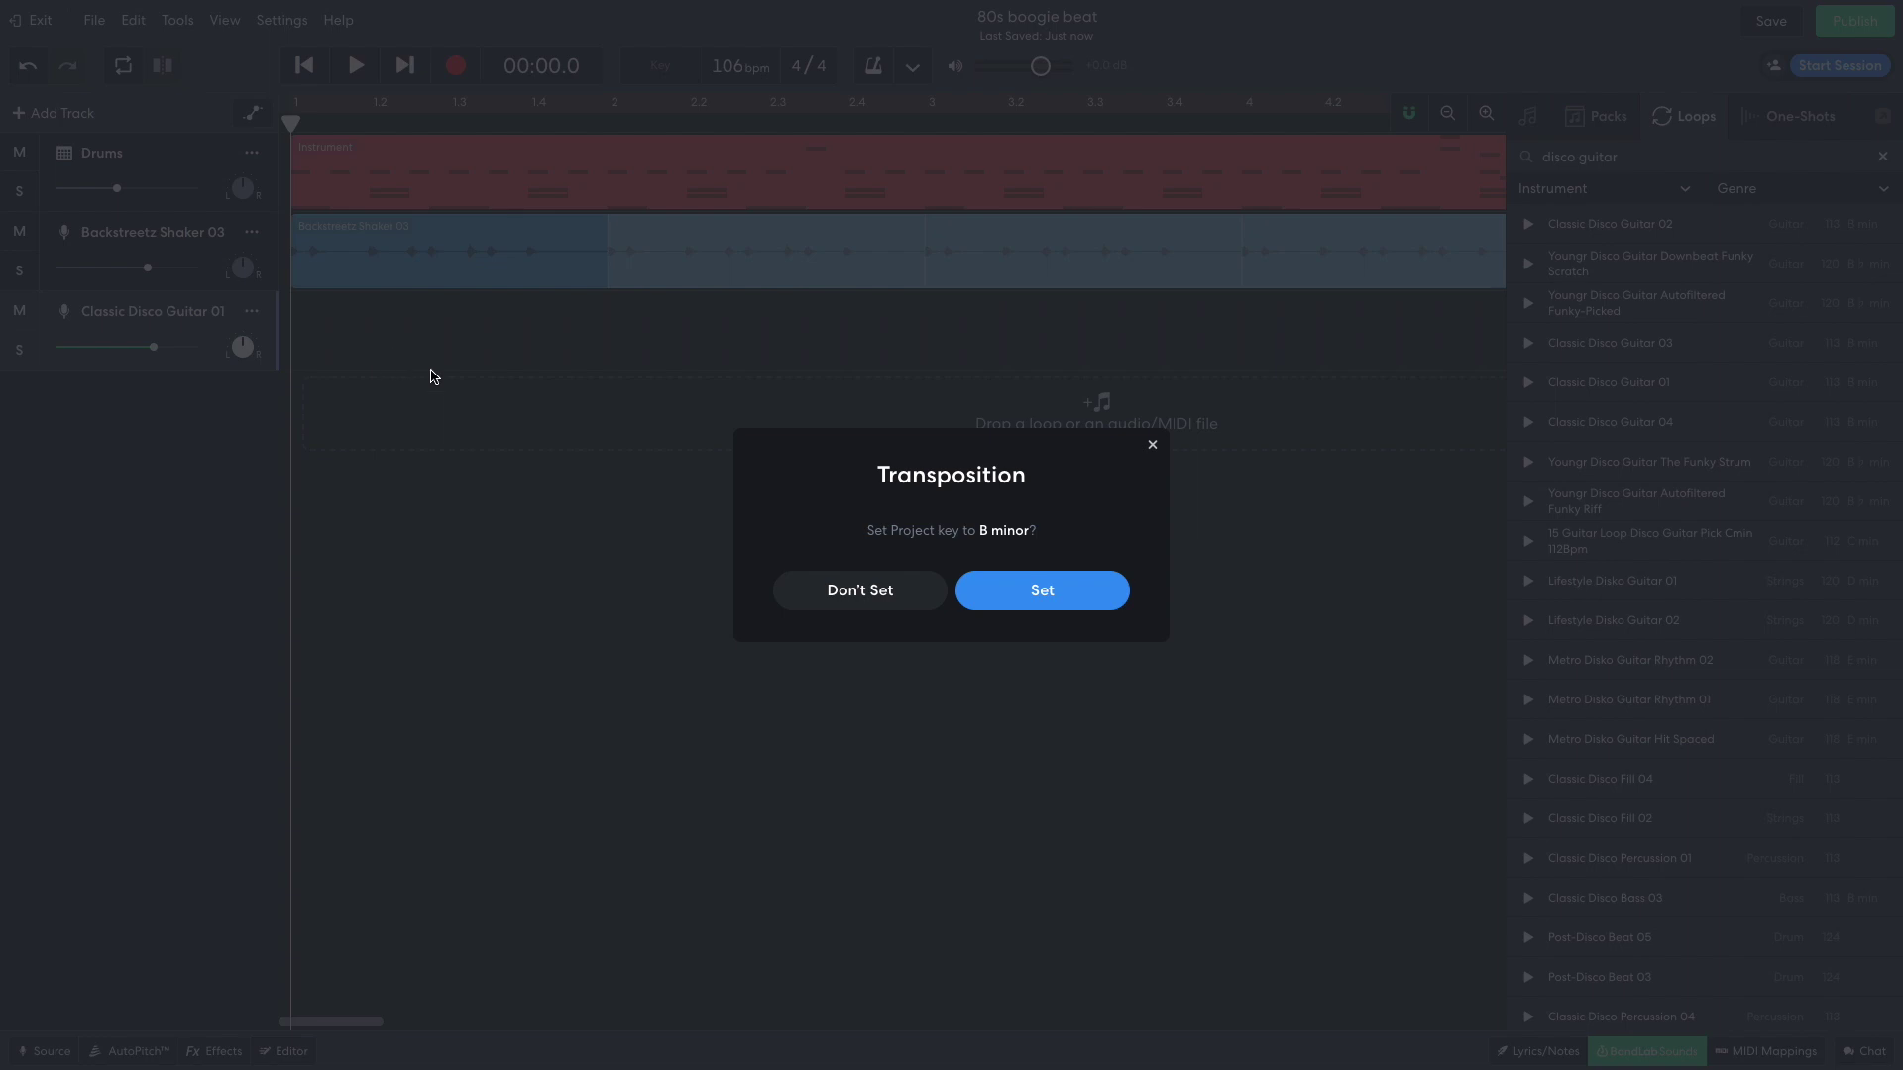
Step: Keep the project key, start the guitar clip at bar 1, close the browser, and play the arrangement
{"action": "left_click", "coordinate": [838, 587]}
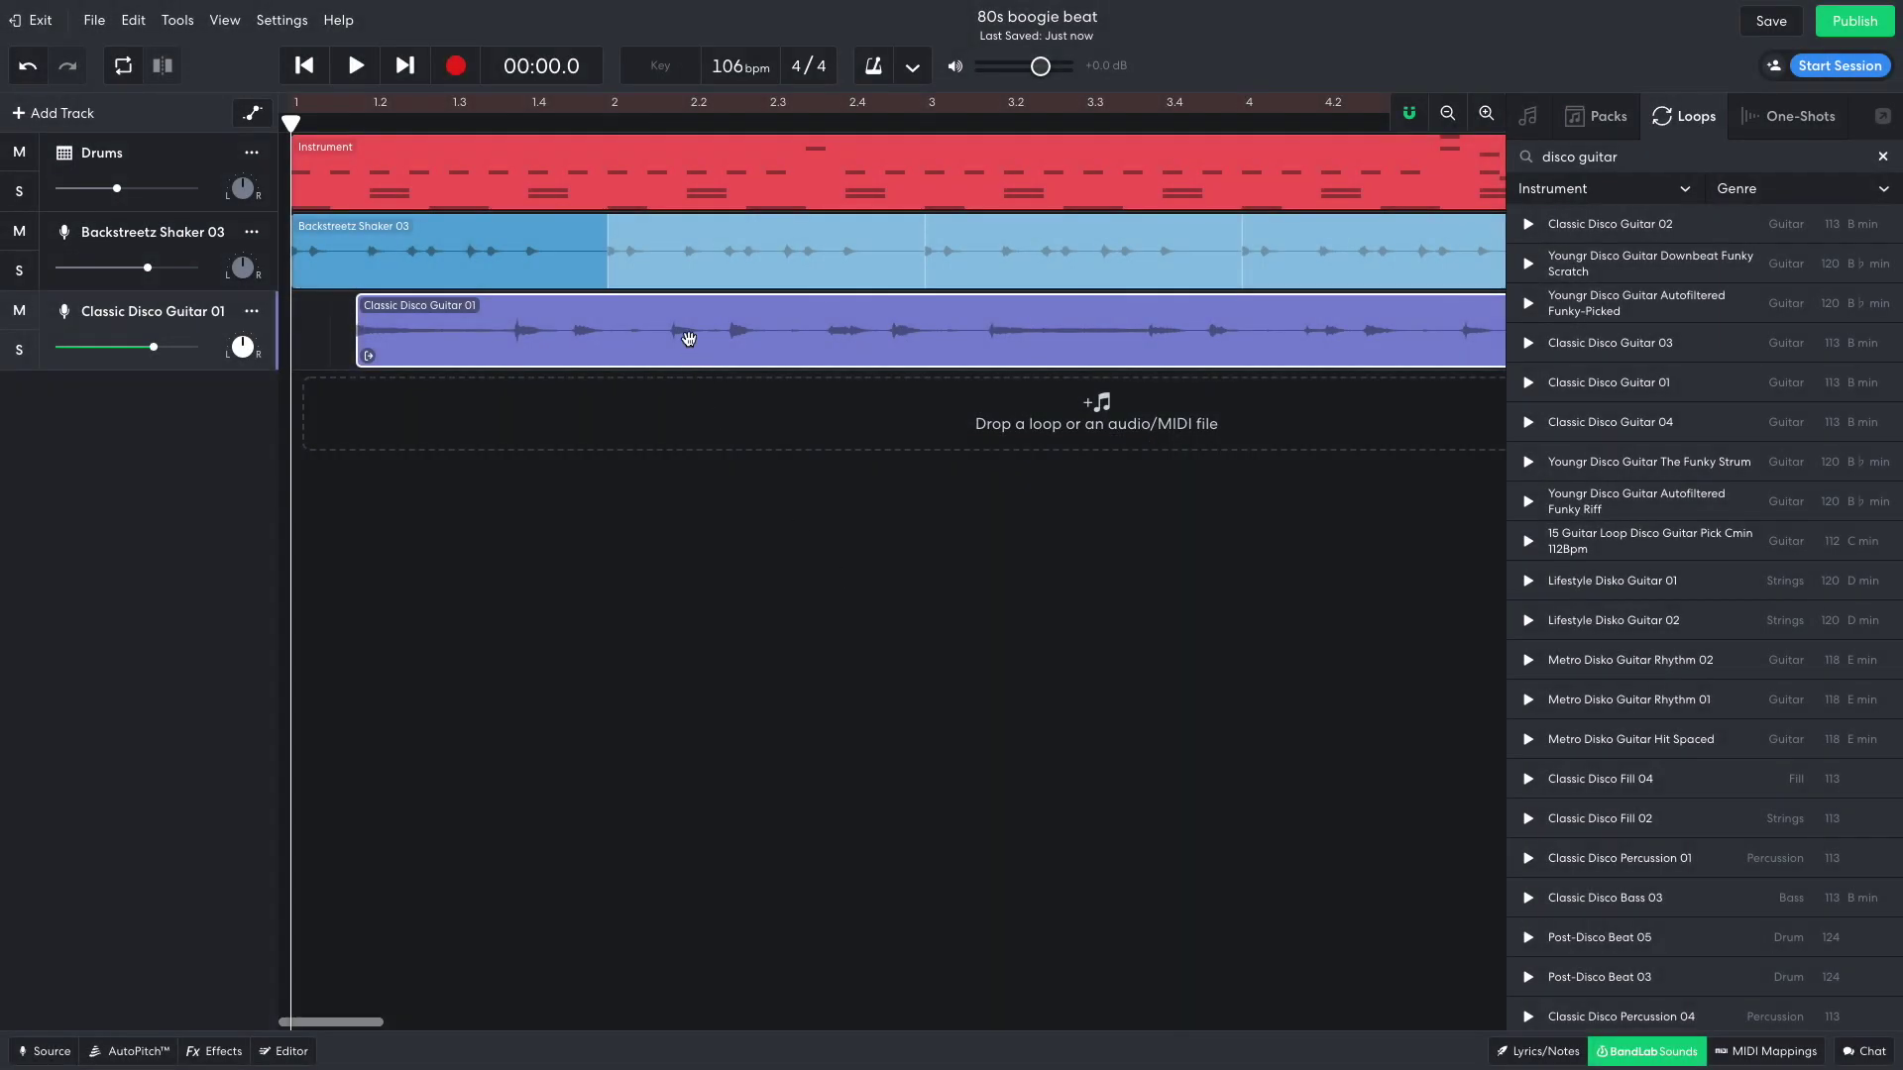
{"action": "left_click_drag", "start_coordinate": [689, 339], "coordinate": [599, 333]}
{"action": "left_click", "coordinate": [1640, 1052]}
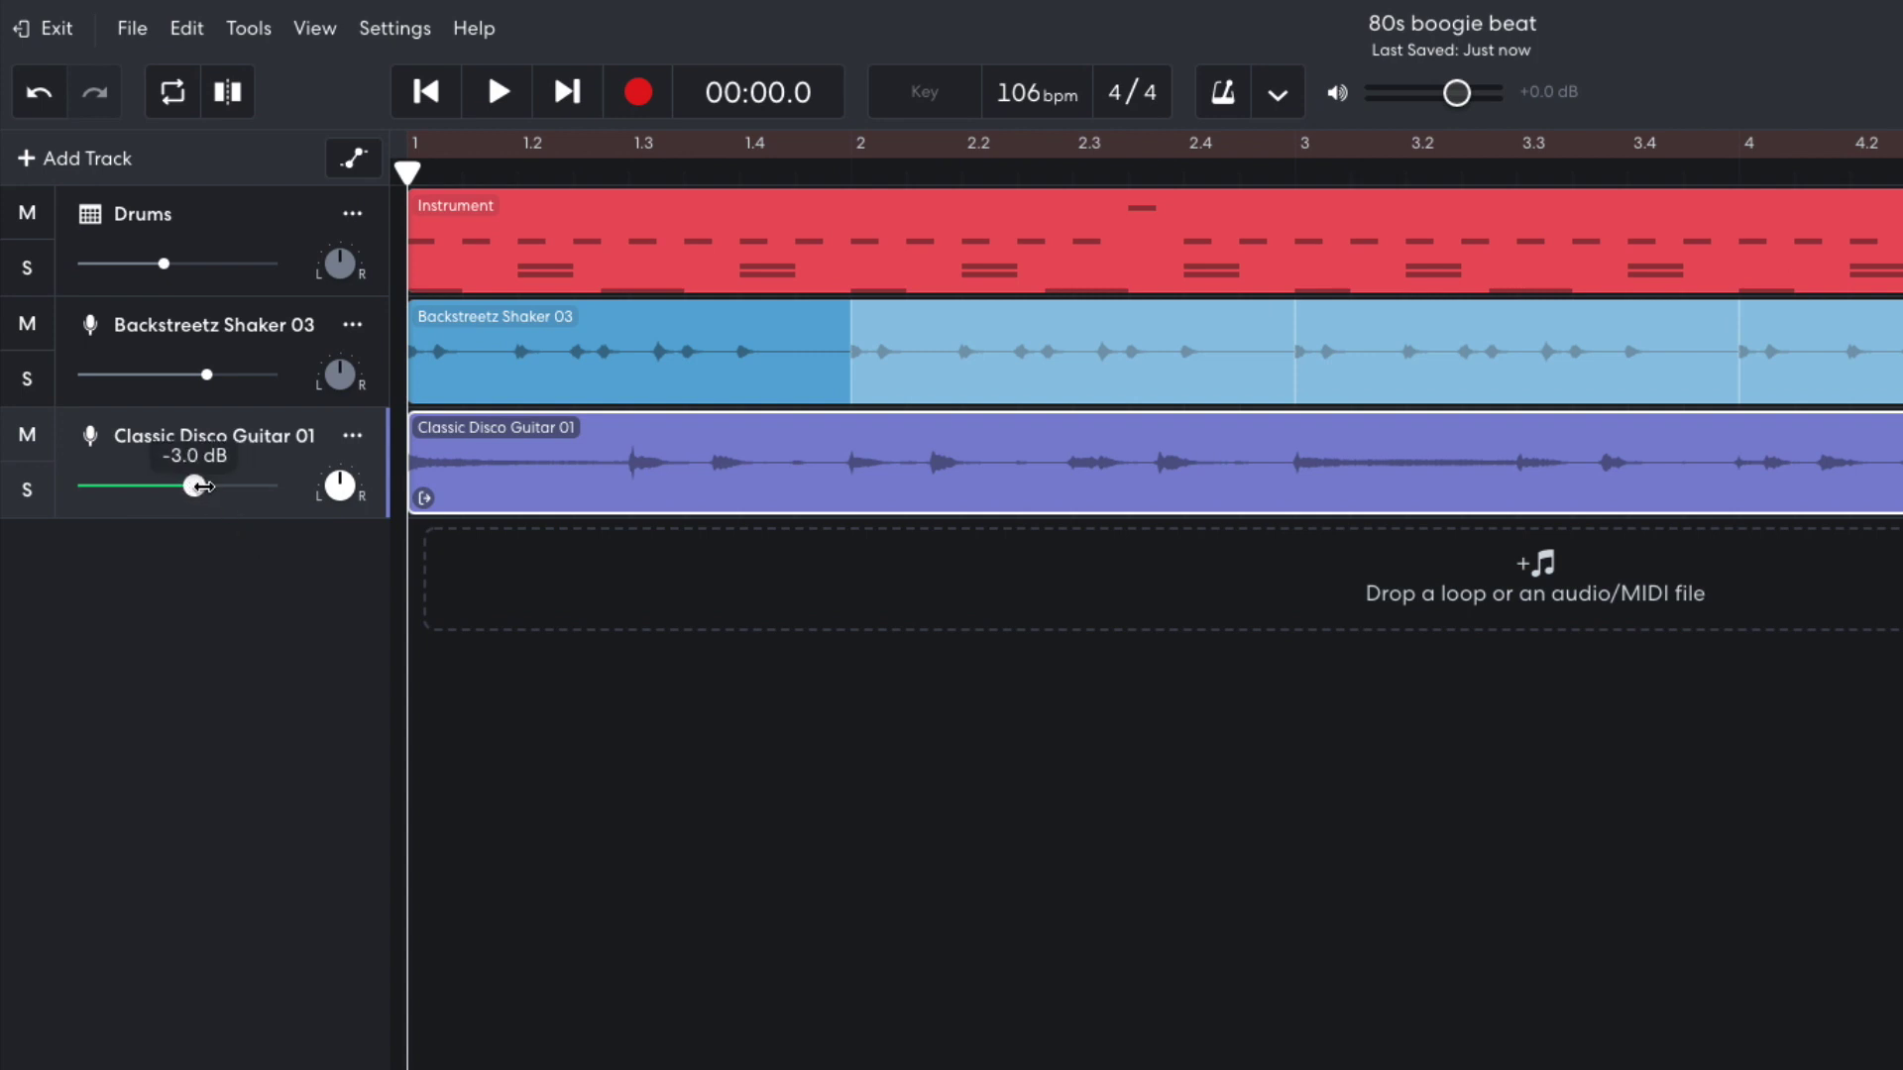
{"action": "key", "text": "space"}
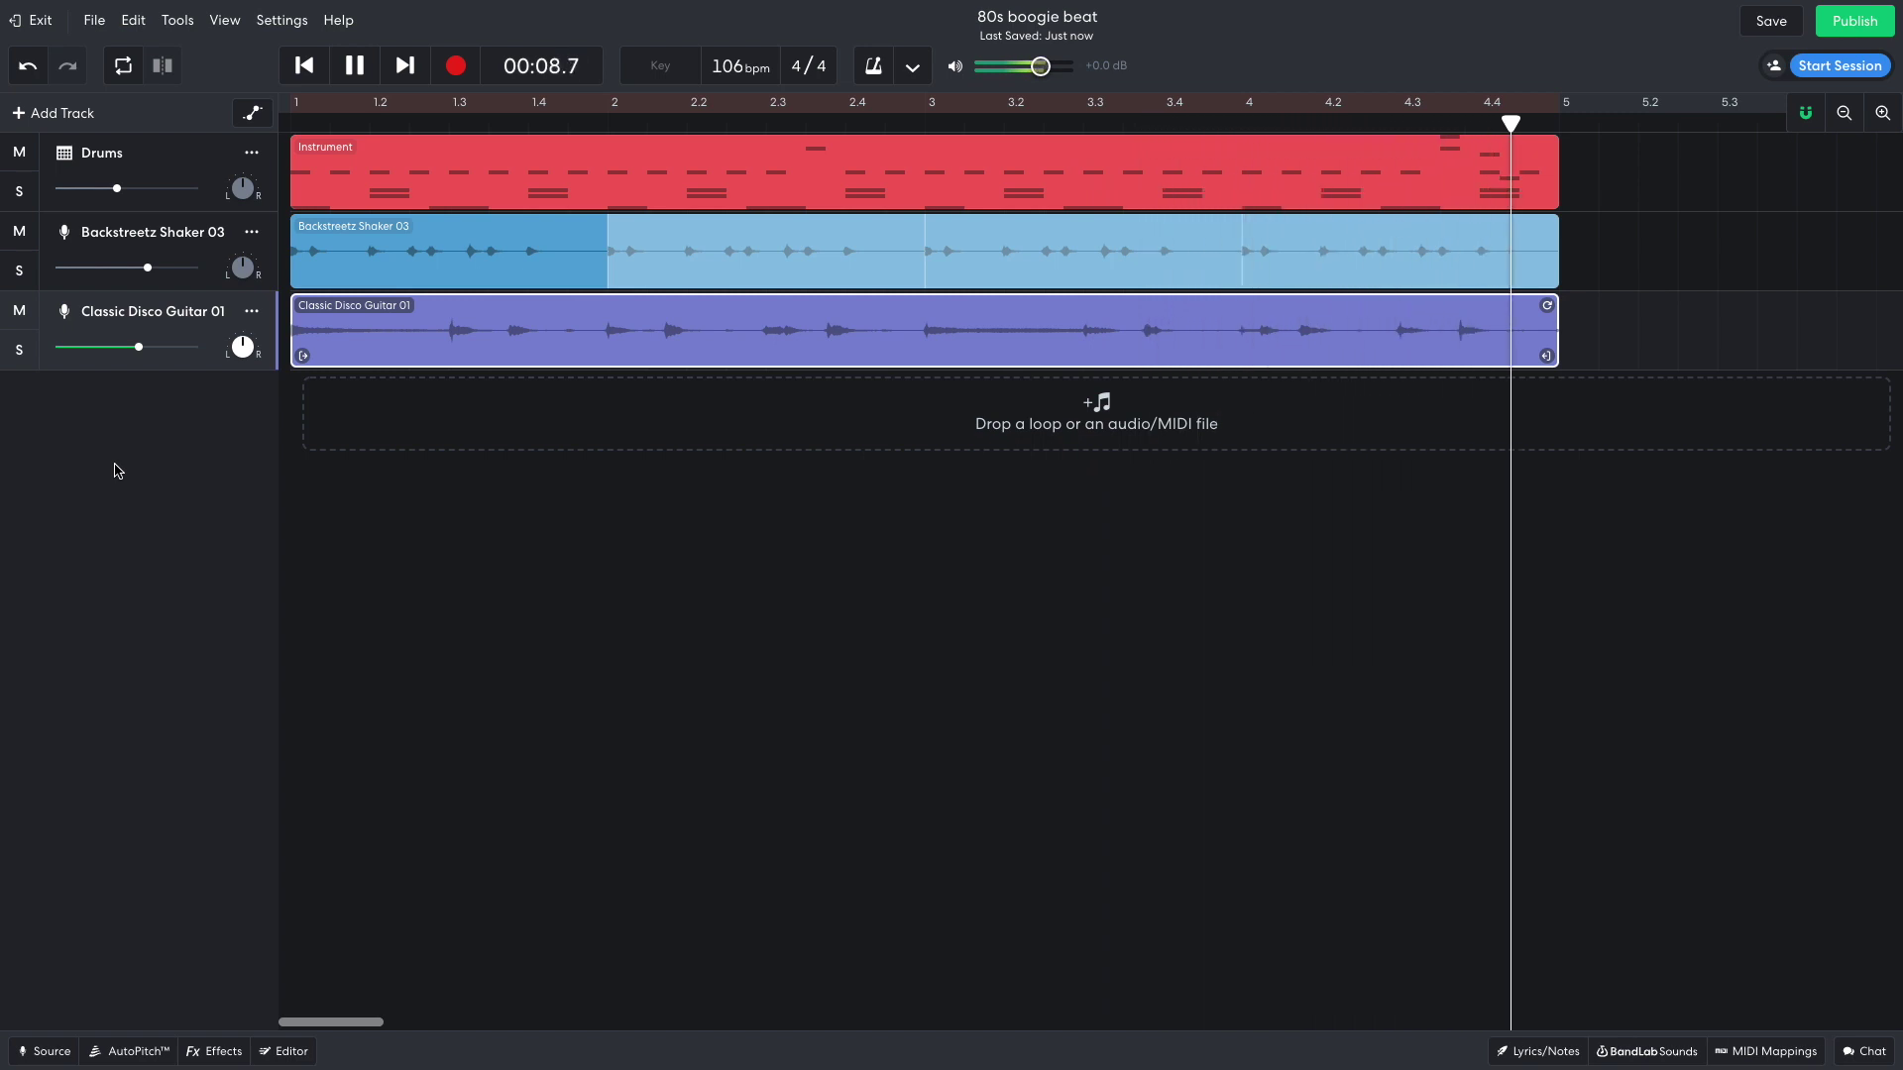
{"action": "left_click", "coordinate": [612, 630]}
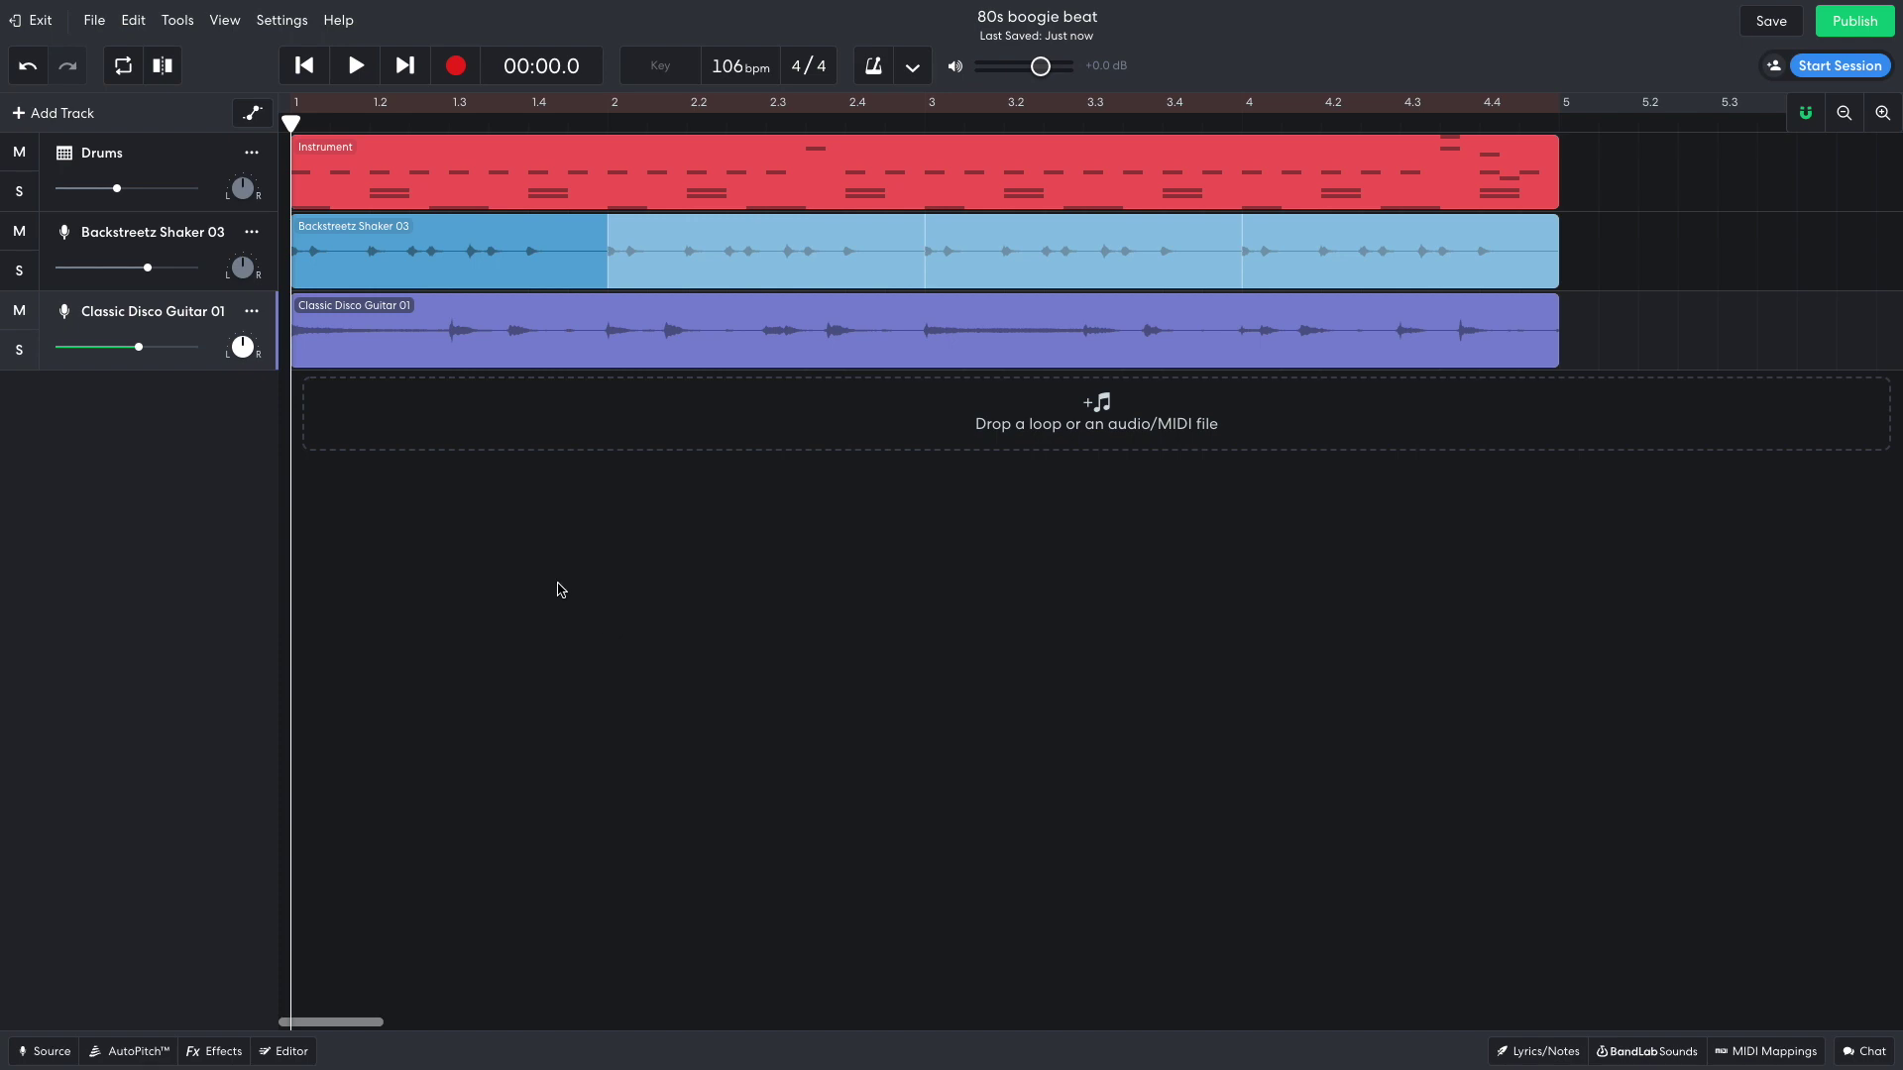
Step: Create an instrument track with the Funky Clav sound and play back its four-bar riff
{"action": "left_click", "coordinate": [63, 116]}
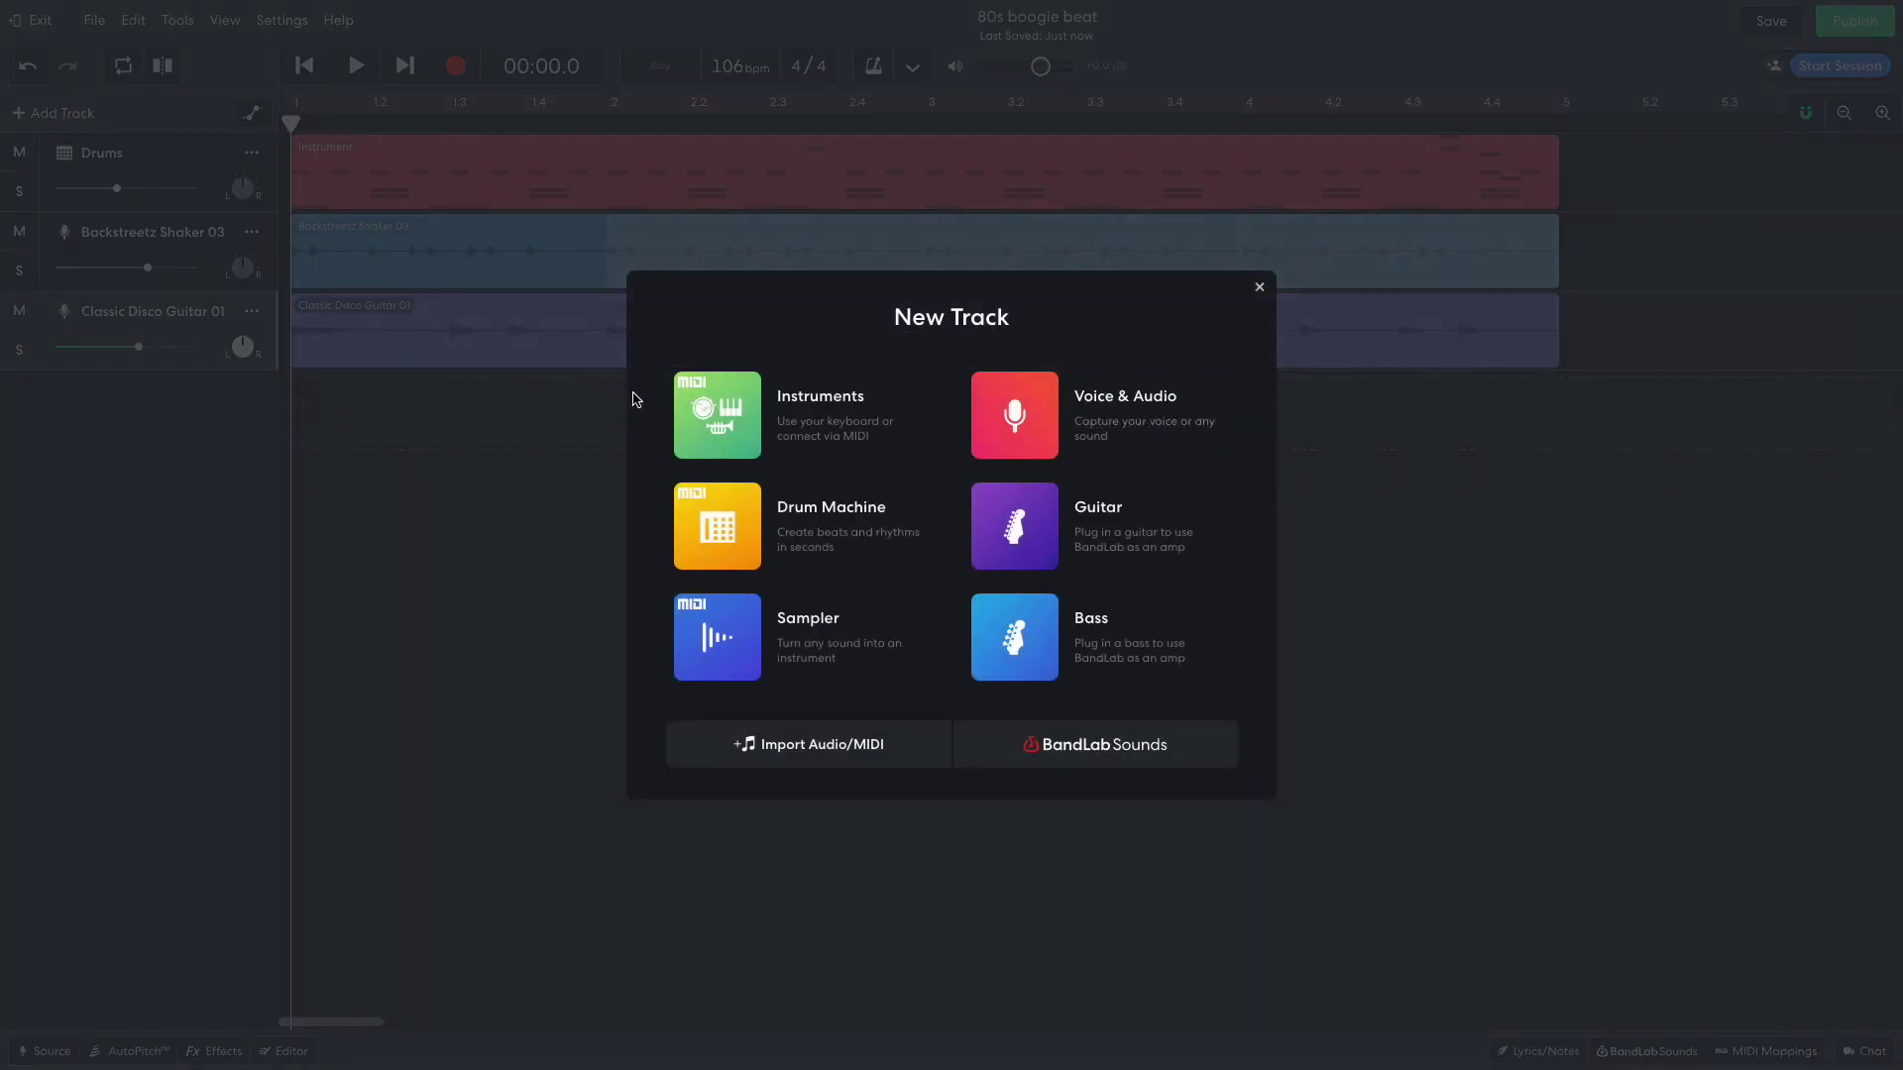
{"action": "left_click", "coordinate": [663, 407]}
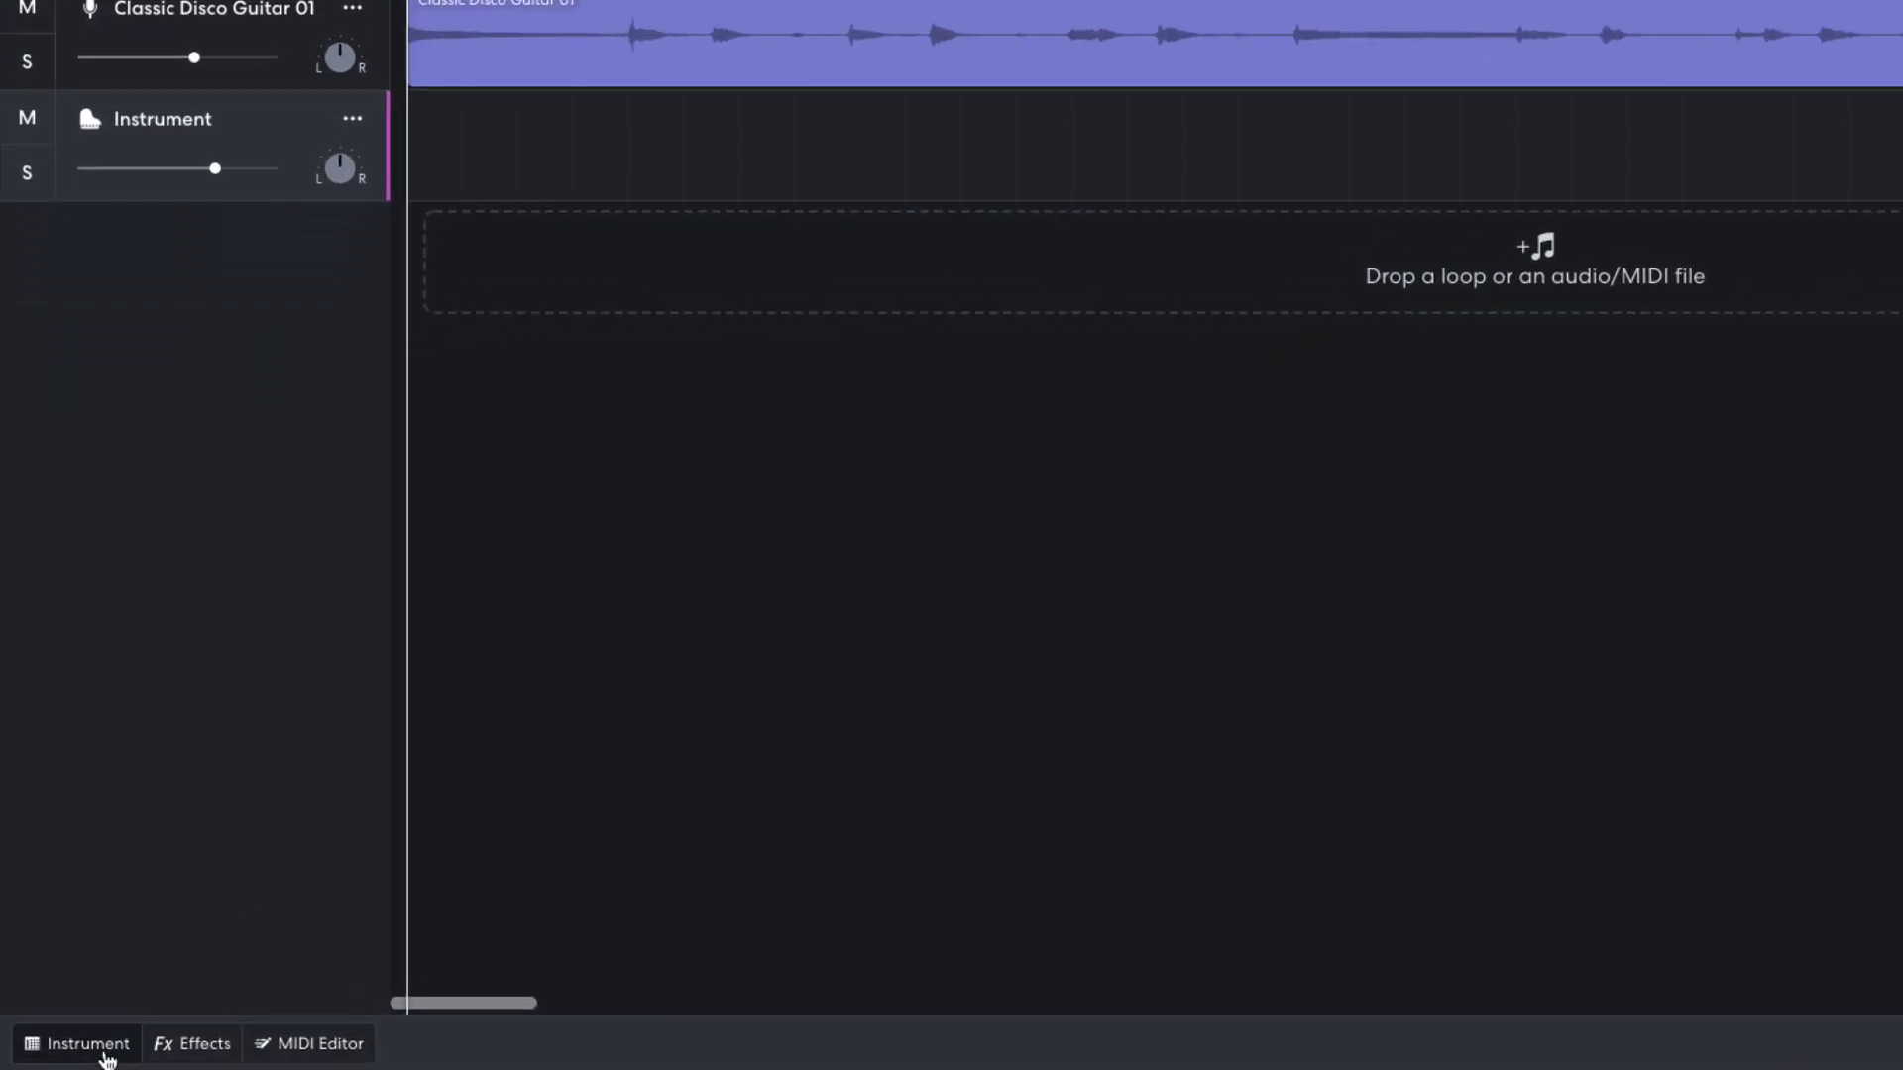
{"action": "left_click", "coordinate": [107, 1055]}
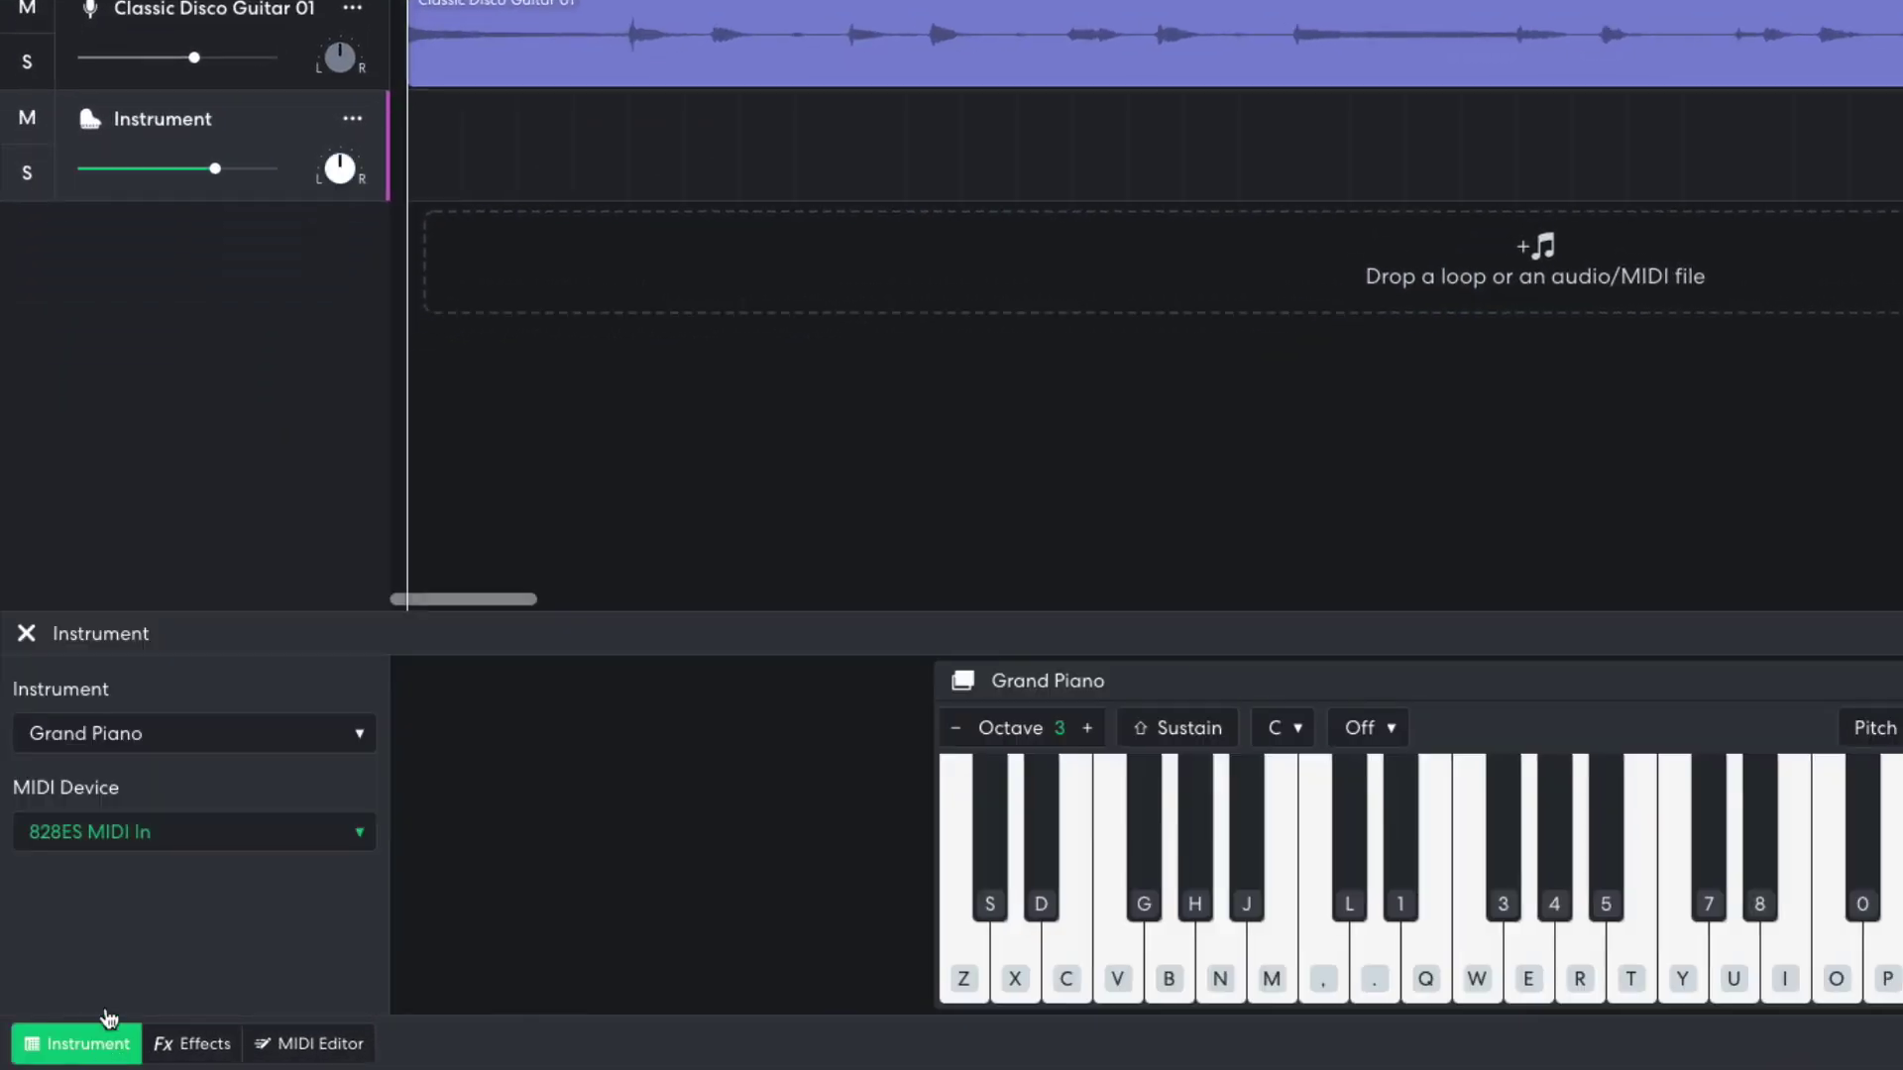
{"action": "left_click", "coordinate": [149, 734]}
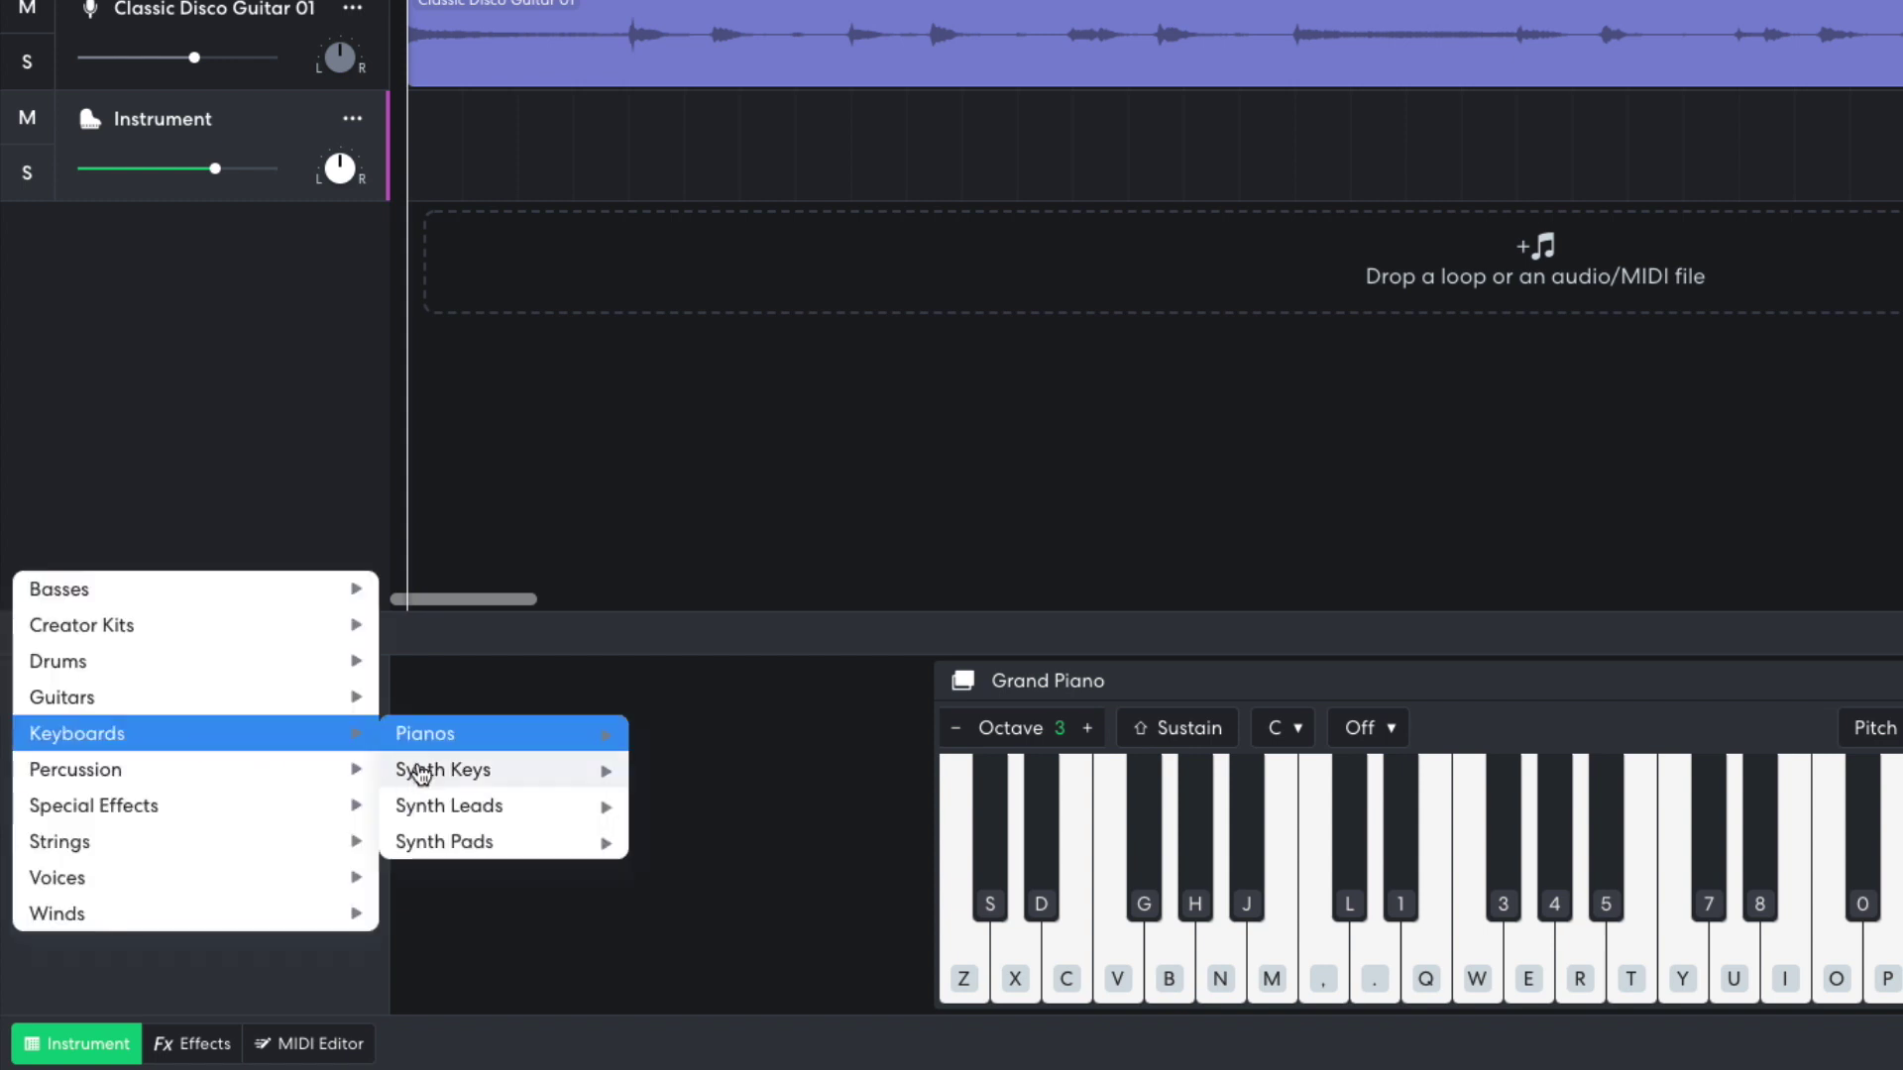
{"action": "mouse_move", "coordinate": [449, 808]}
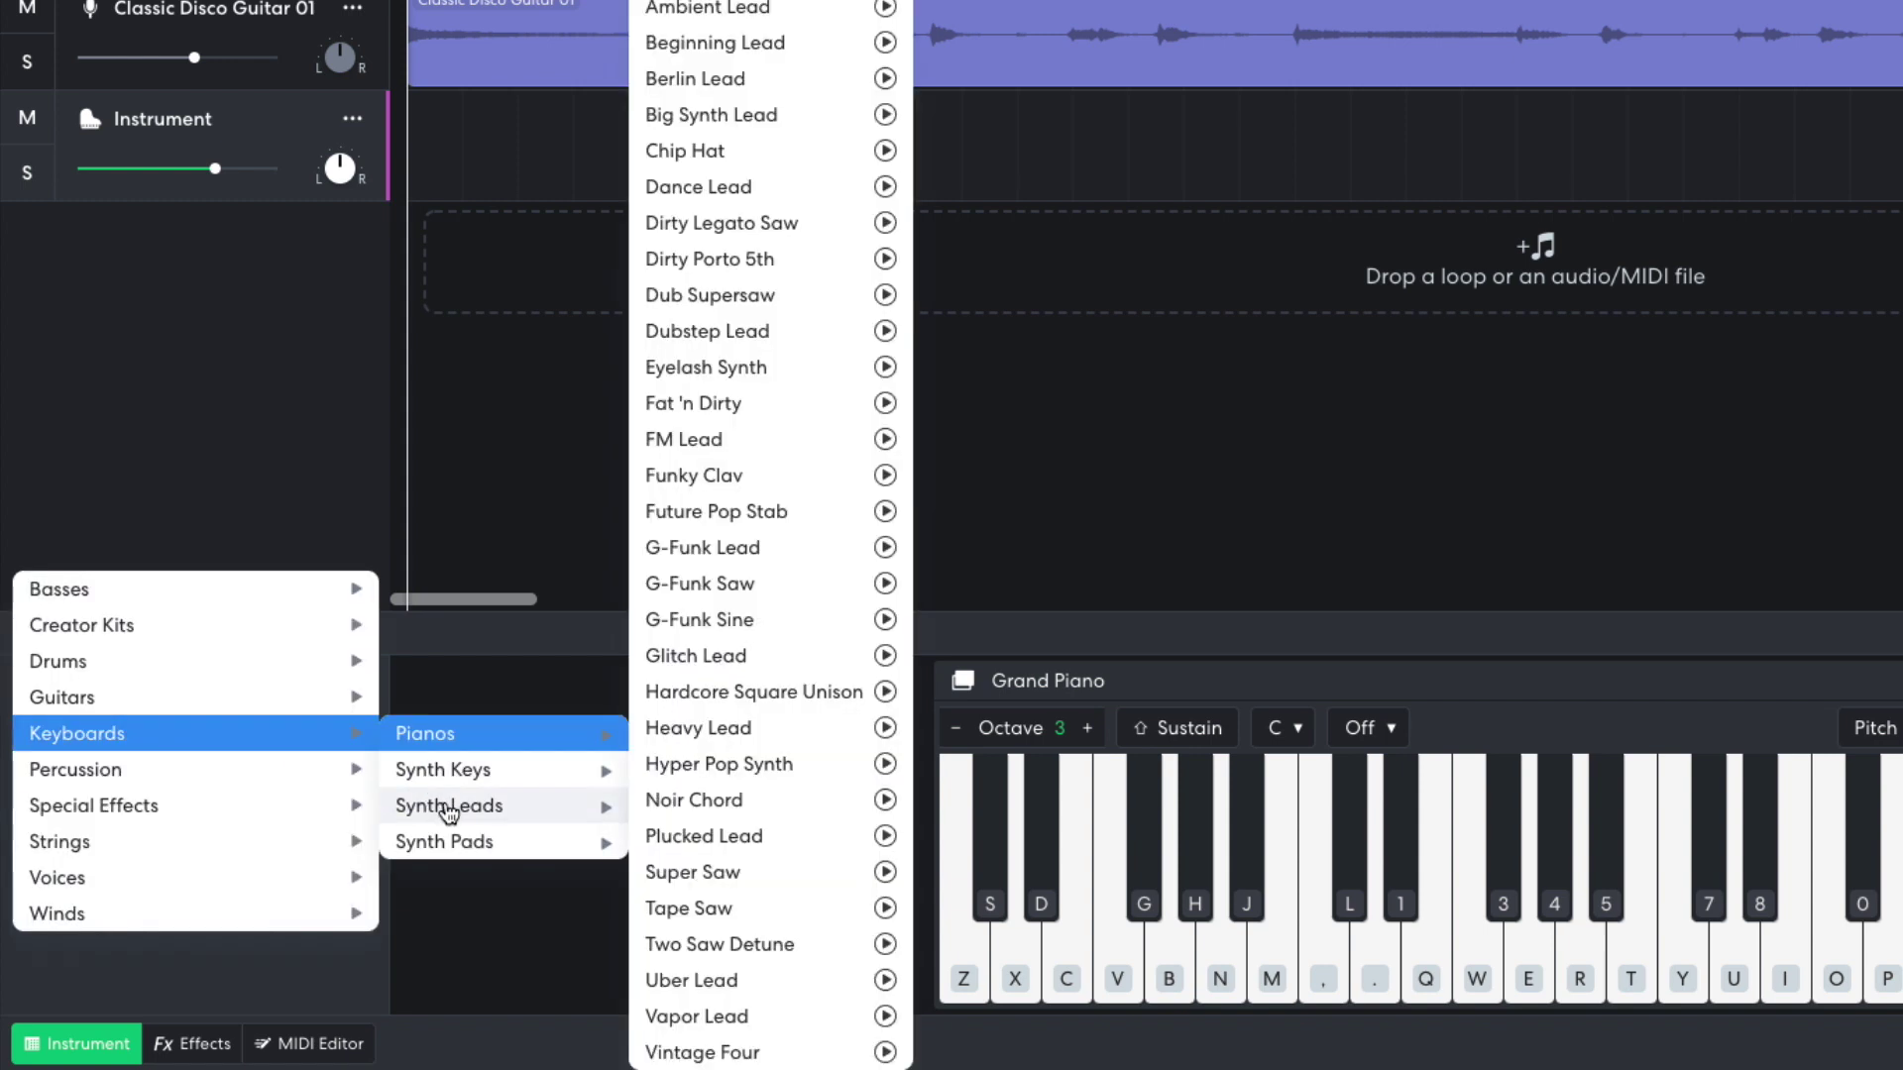
{"action": "left_click", "coordinate": [738, 483]}
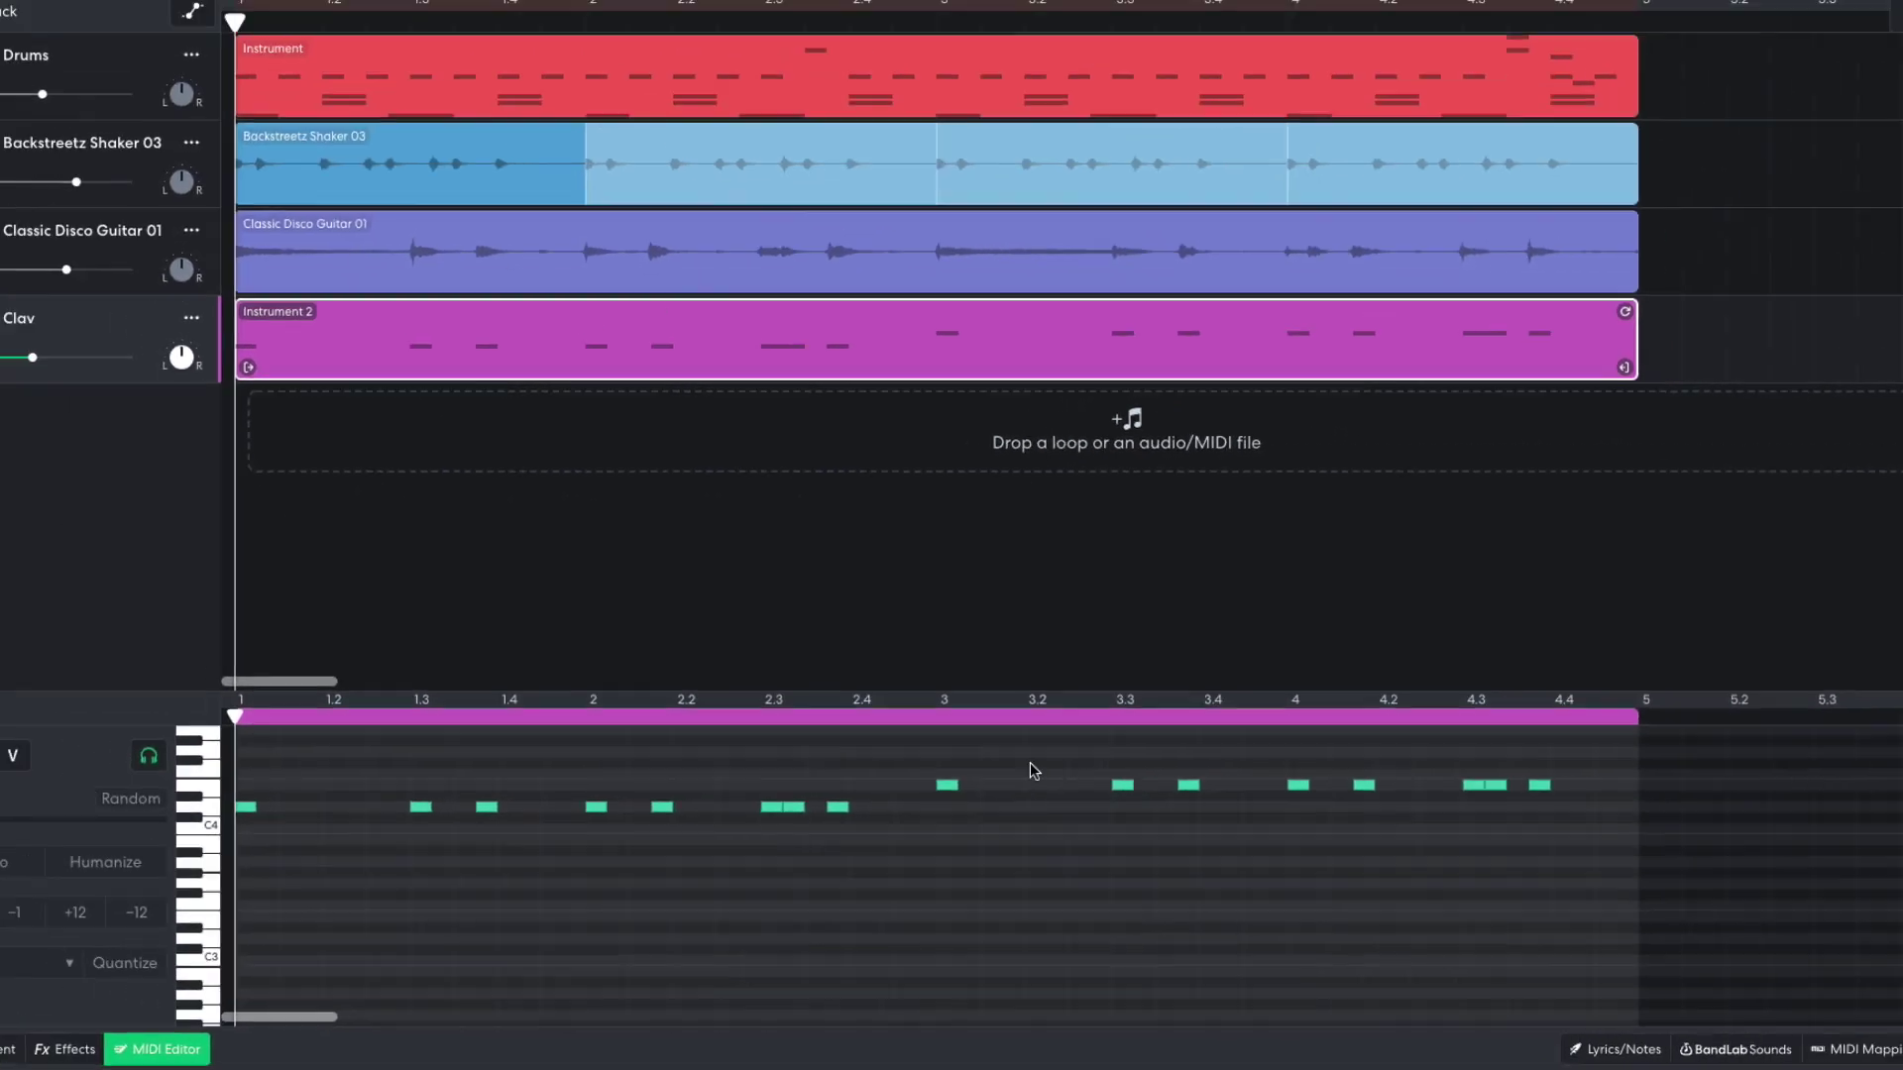
{"action": "key", "text": "space"}
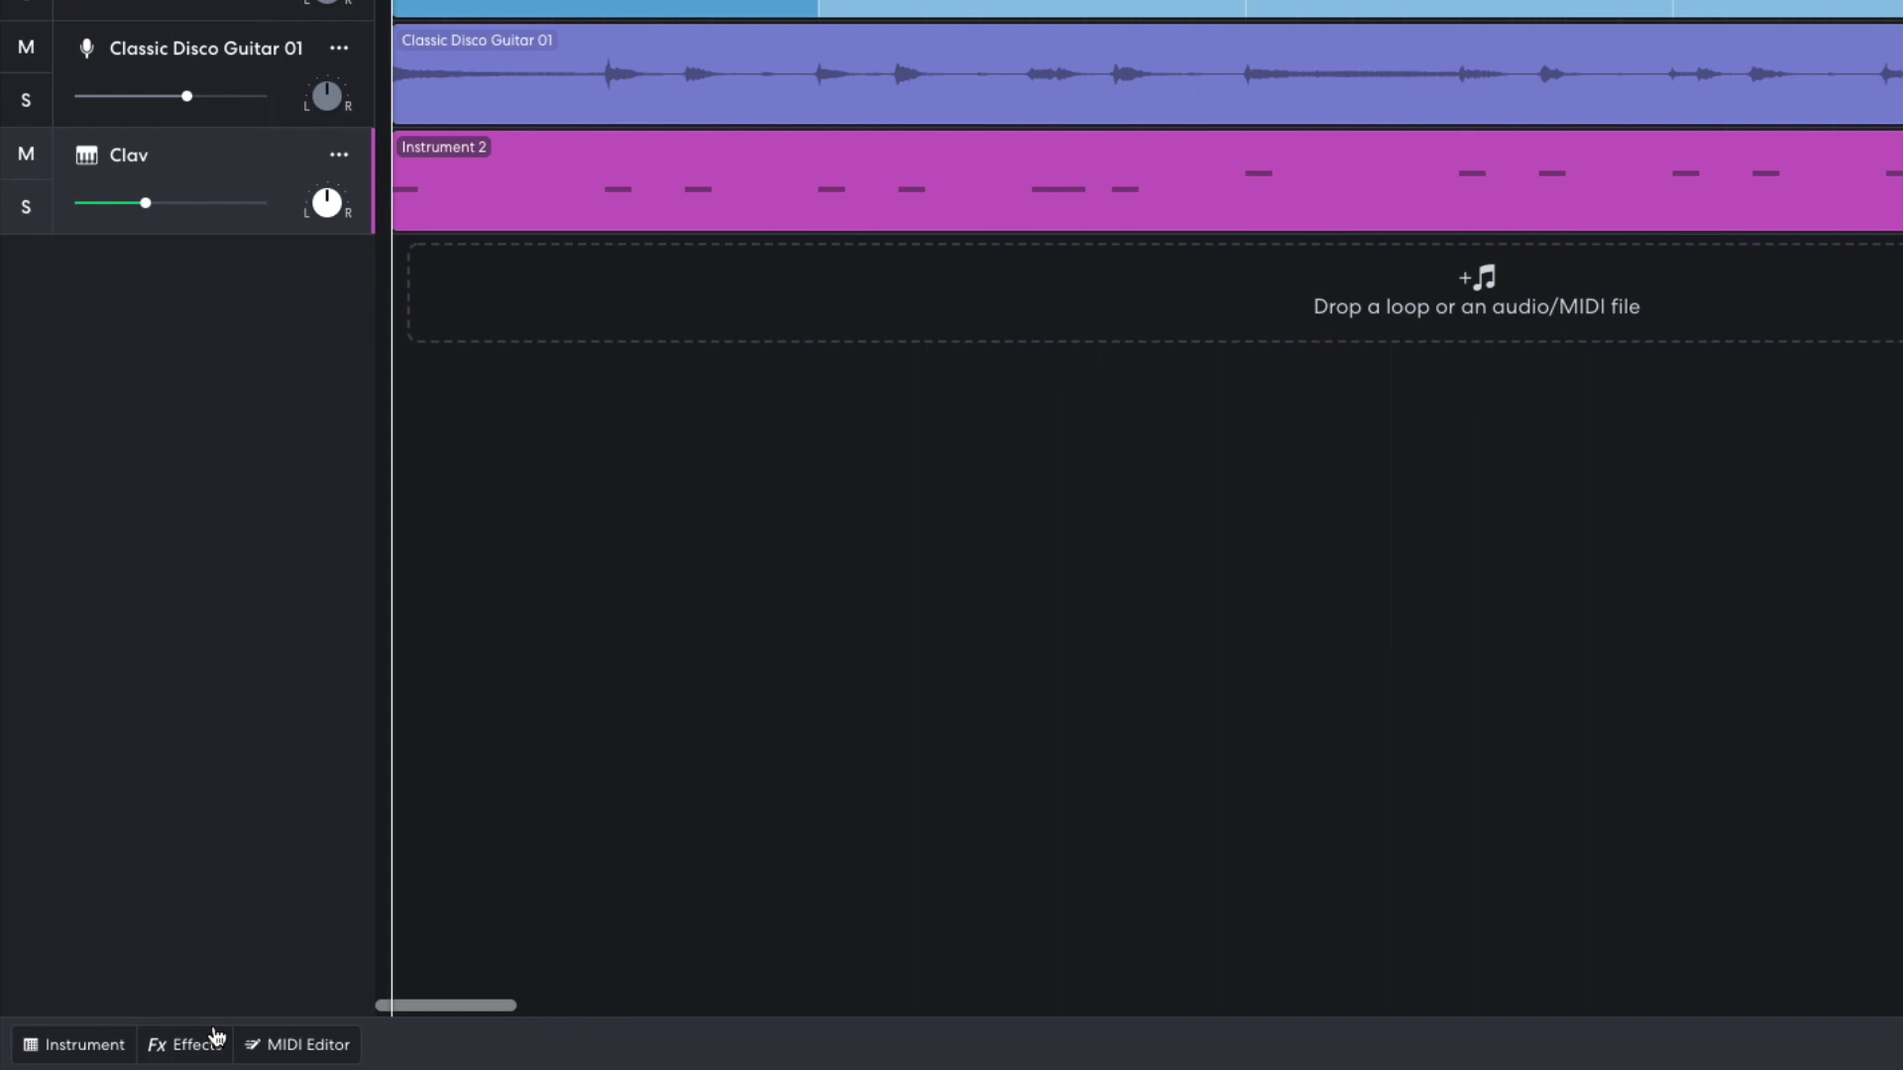
Step: Insert ST Chorus from the Modulation effects into the Clav track's effects chain
{"action": "left_click", "coordinate": [150, 1053]}
{"action": "left_click", "coordinate": [479, 876]}
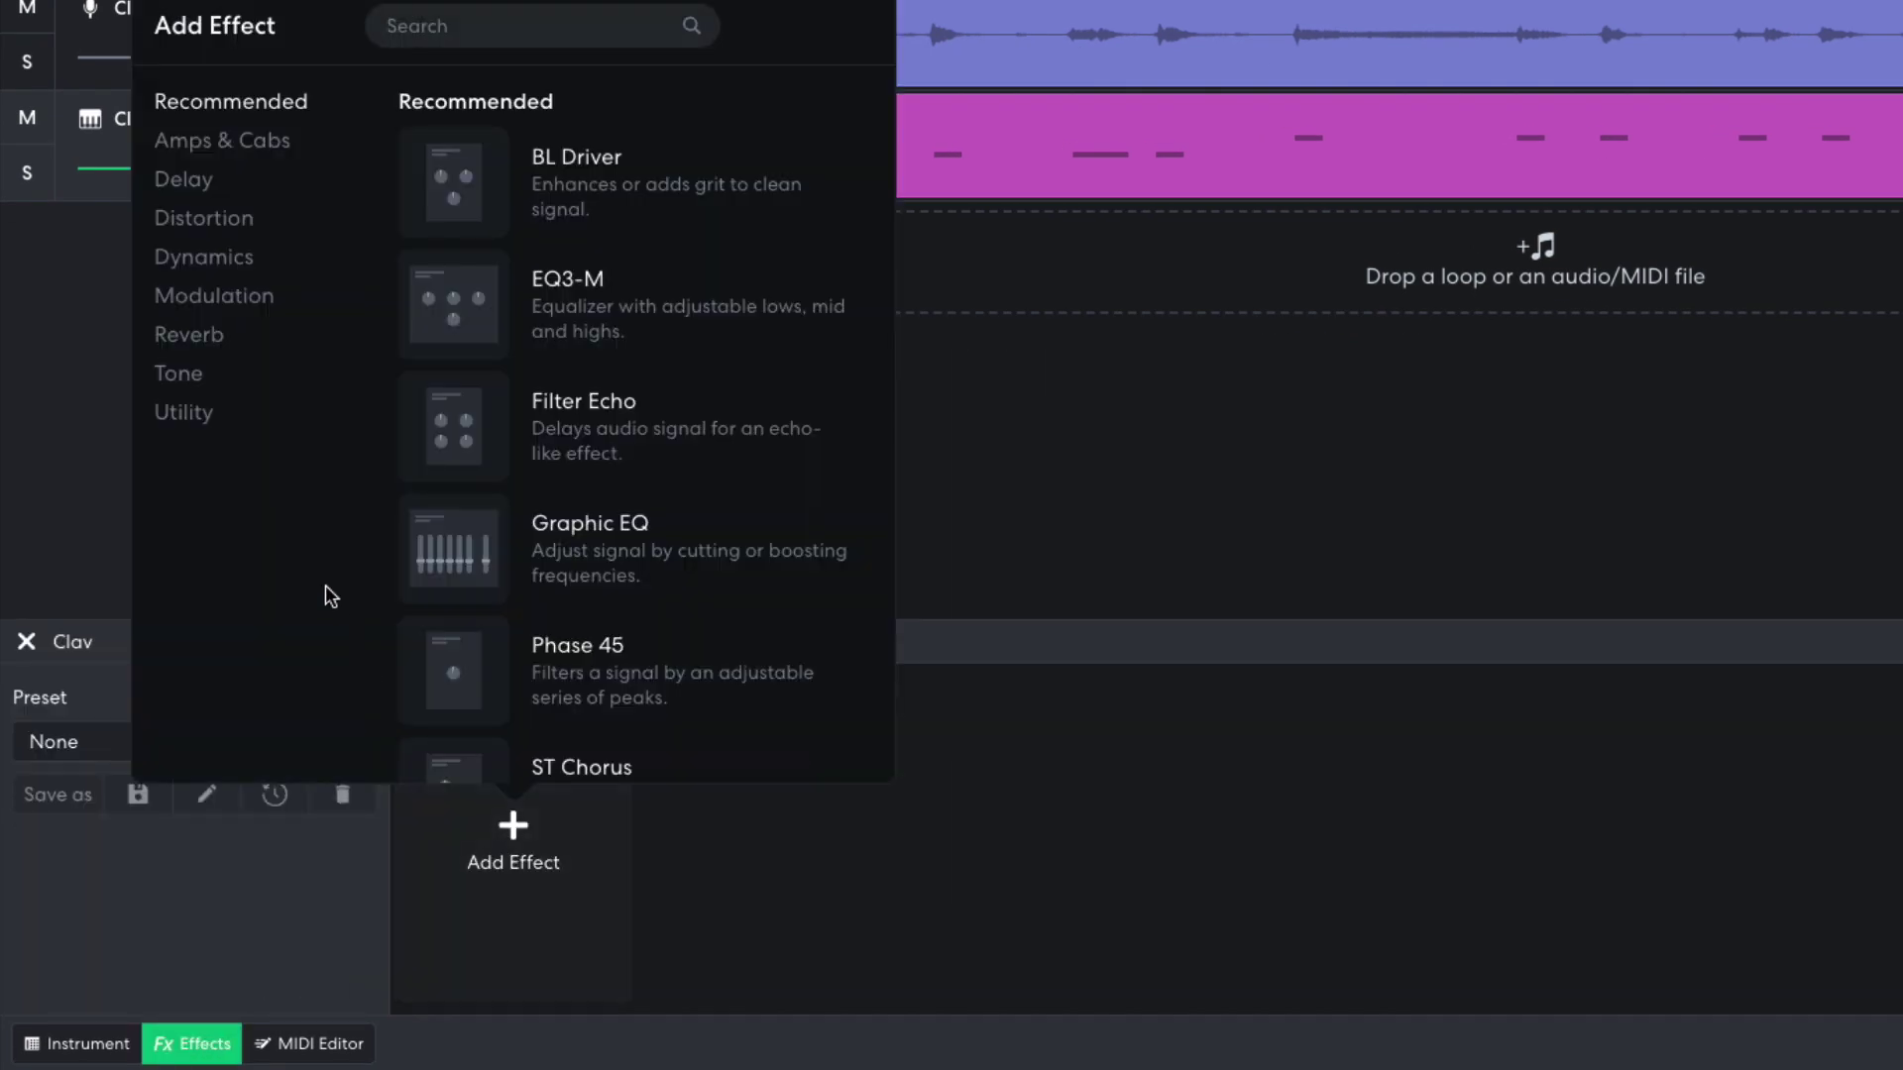
{"action": "left_click", "coordinate": [245, 307]}
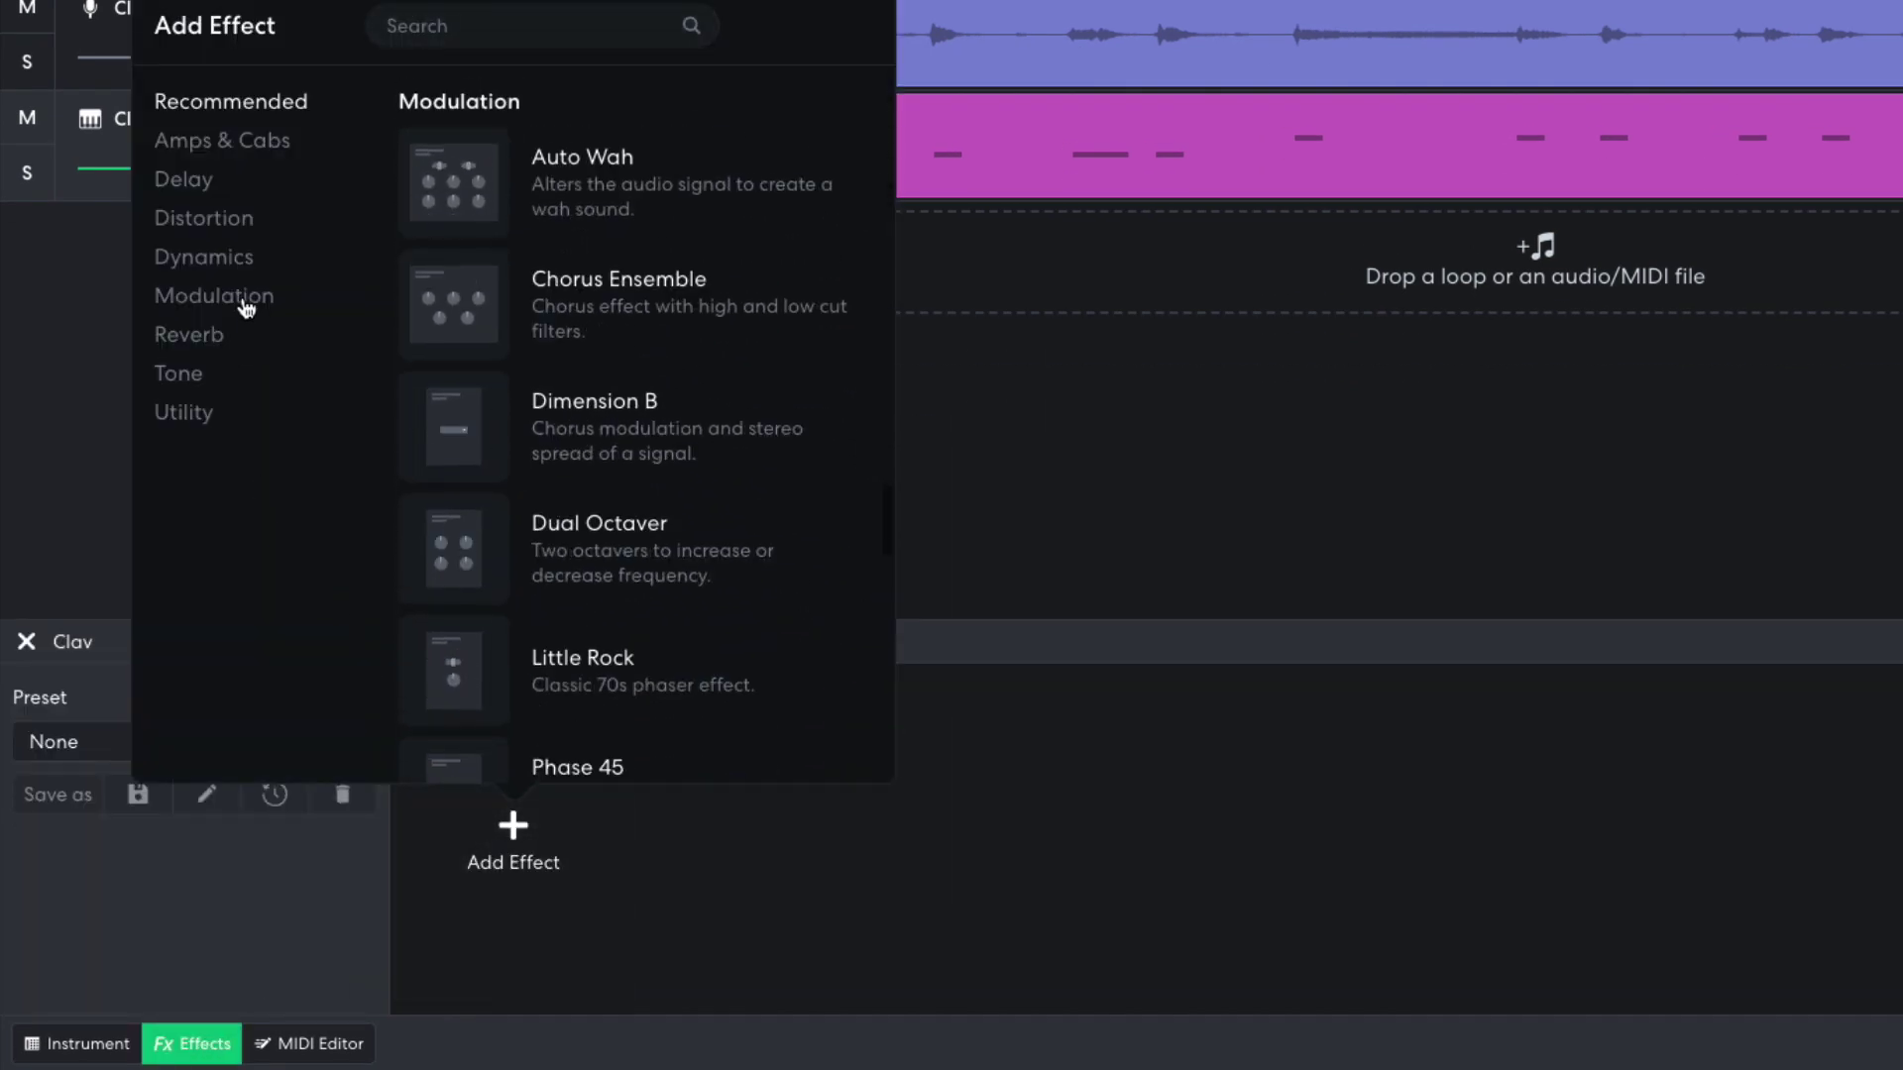
{"action": "scroll", "coordinate": [531, 489], "scroll_direction": "down", "scroll_amount": 5}
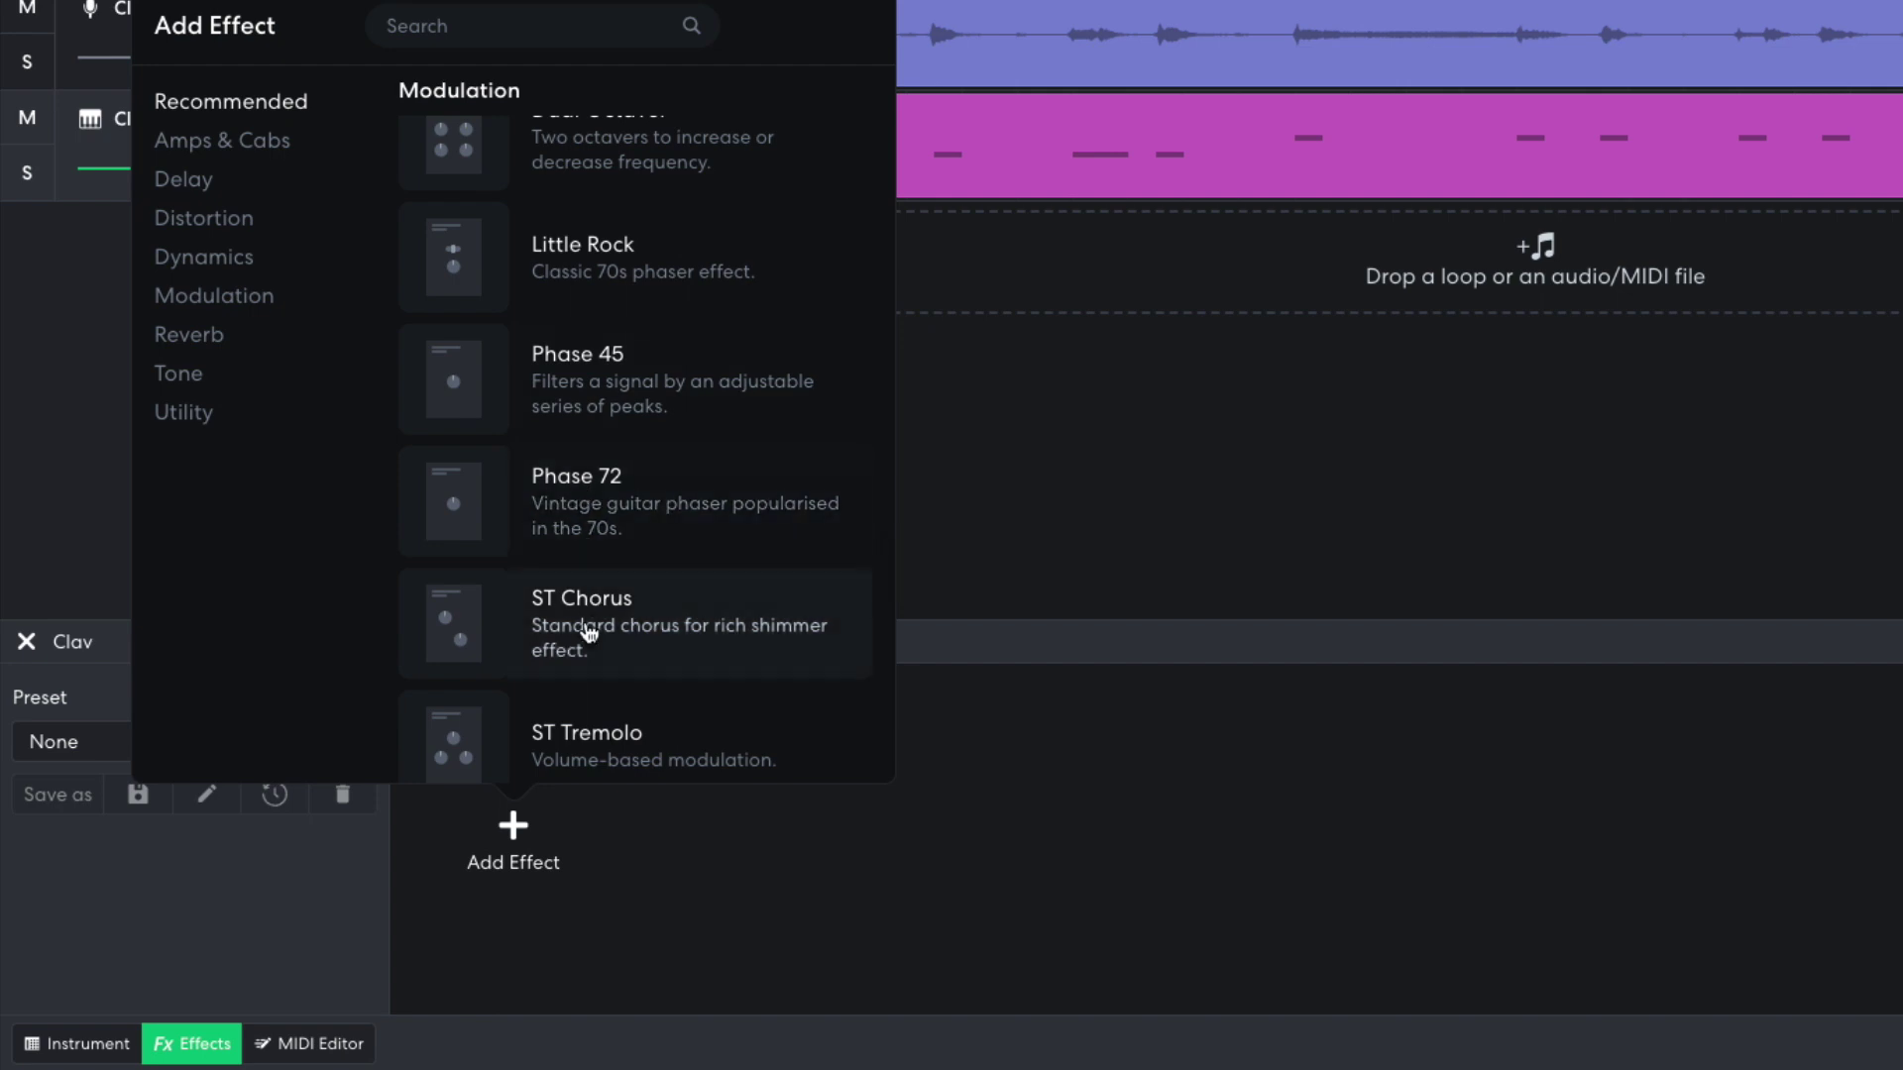
{"action": "left_click", "coordinate": [589, 635]}
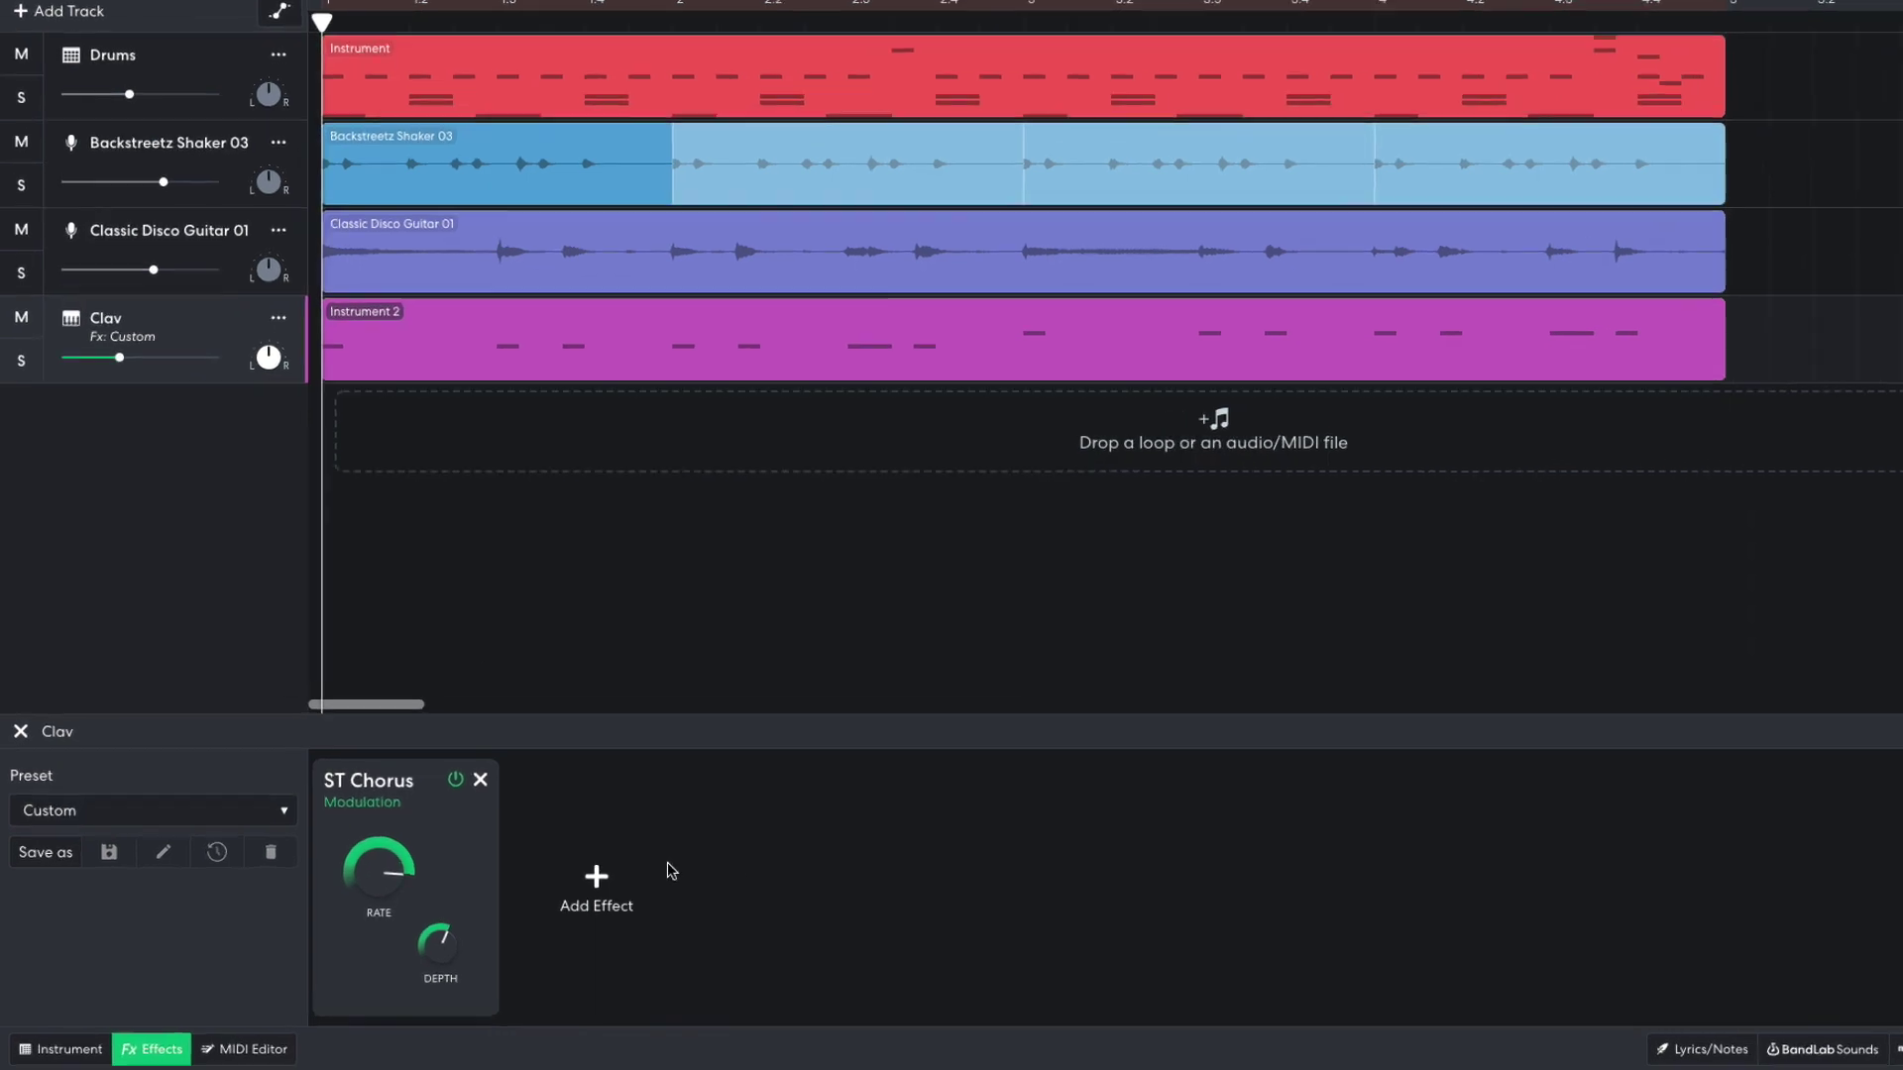
Step: Add a Studio Reverb after the Clav's ST Chorus and audition the arrangement
{"action": "left_click", "coordinate": [599, 881]}
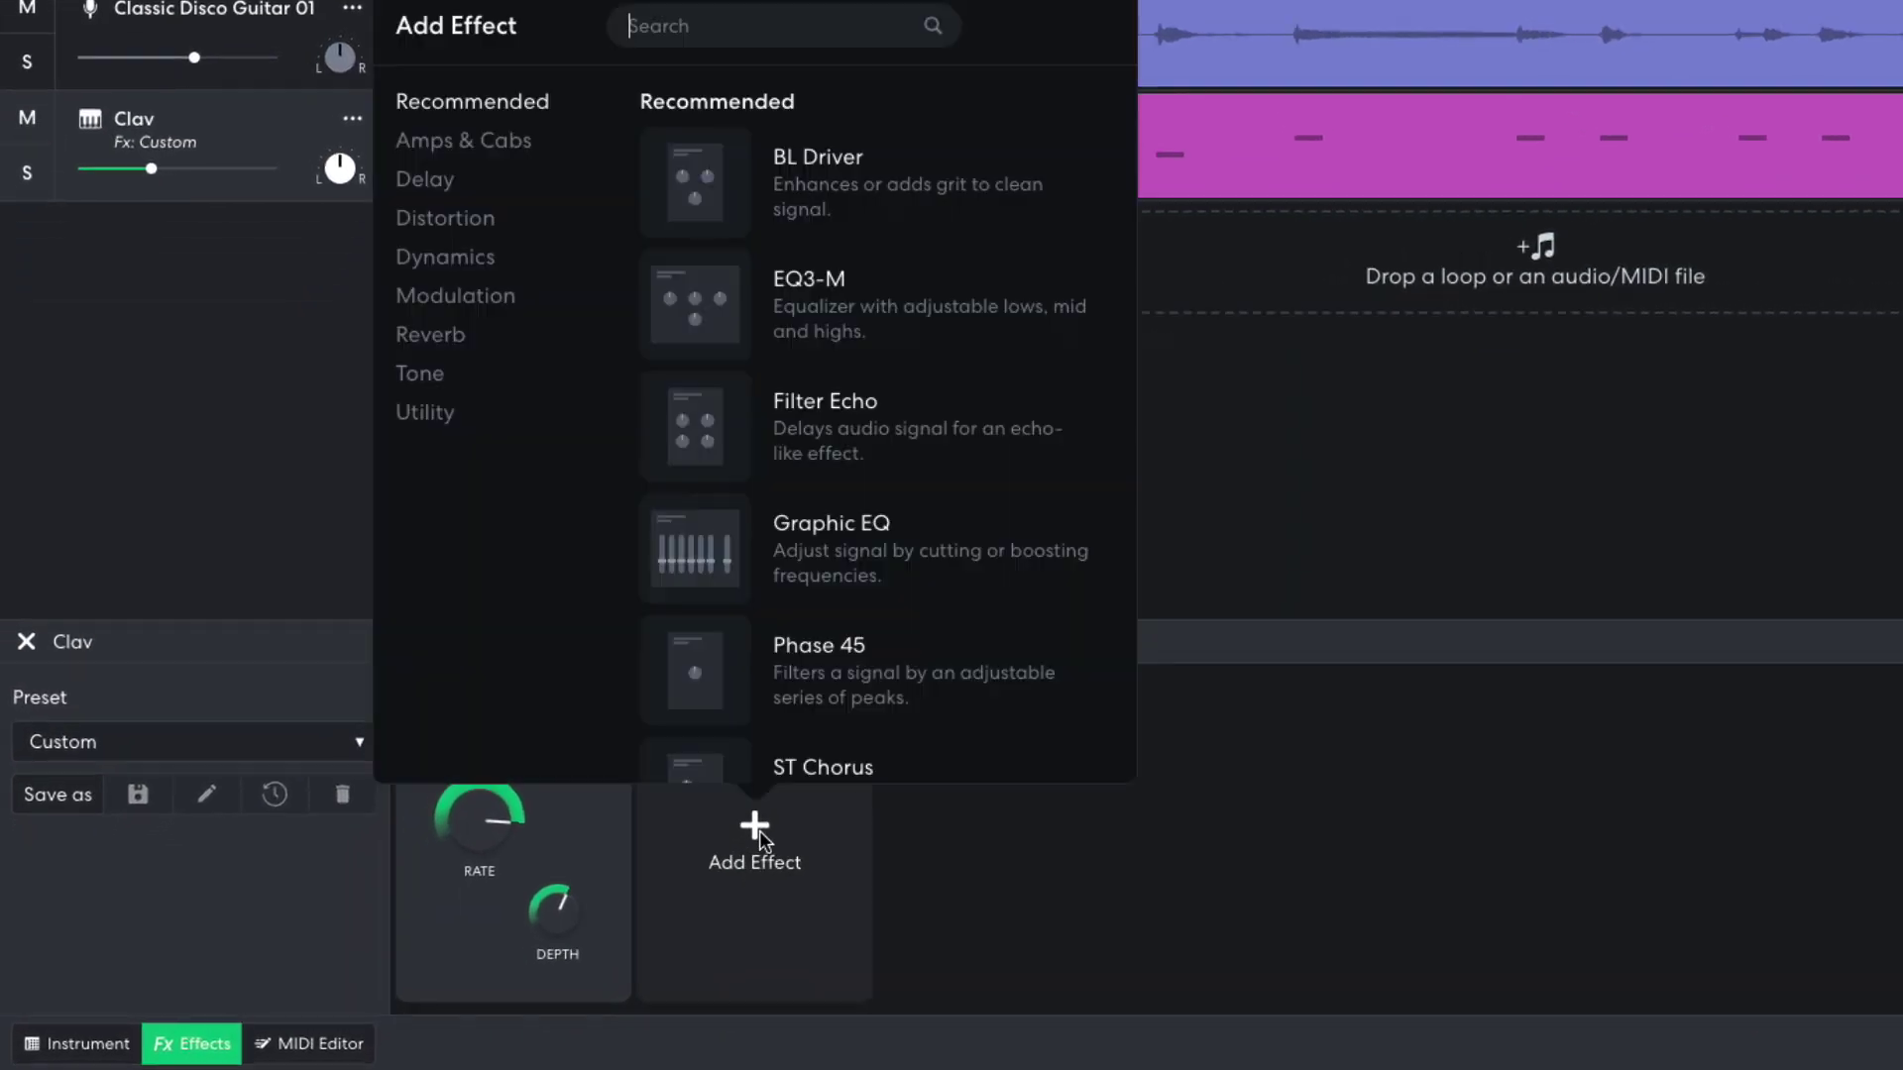
{"action": "left_click", "coordinate": [352, 490]}
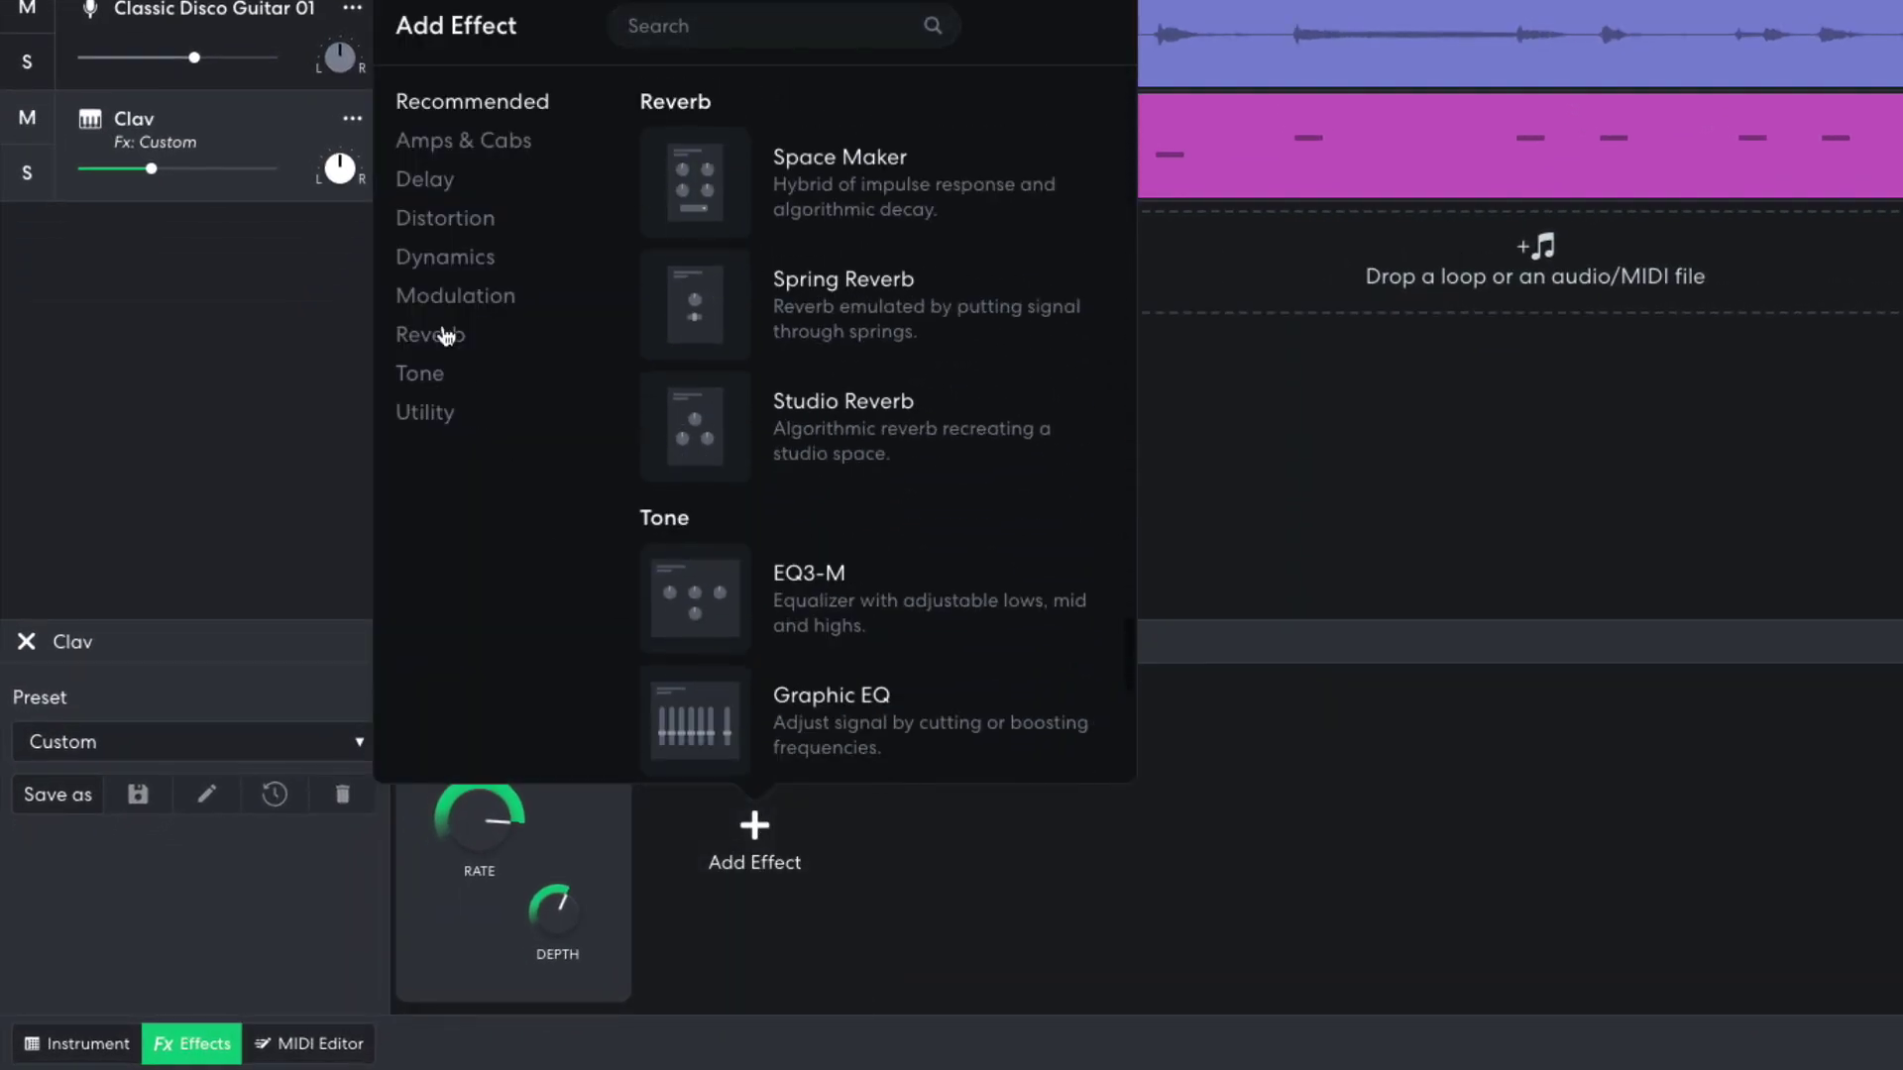
{"action": "left_click", "coordinate": [779, 455]}
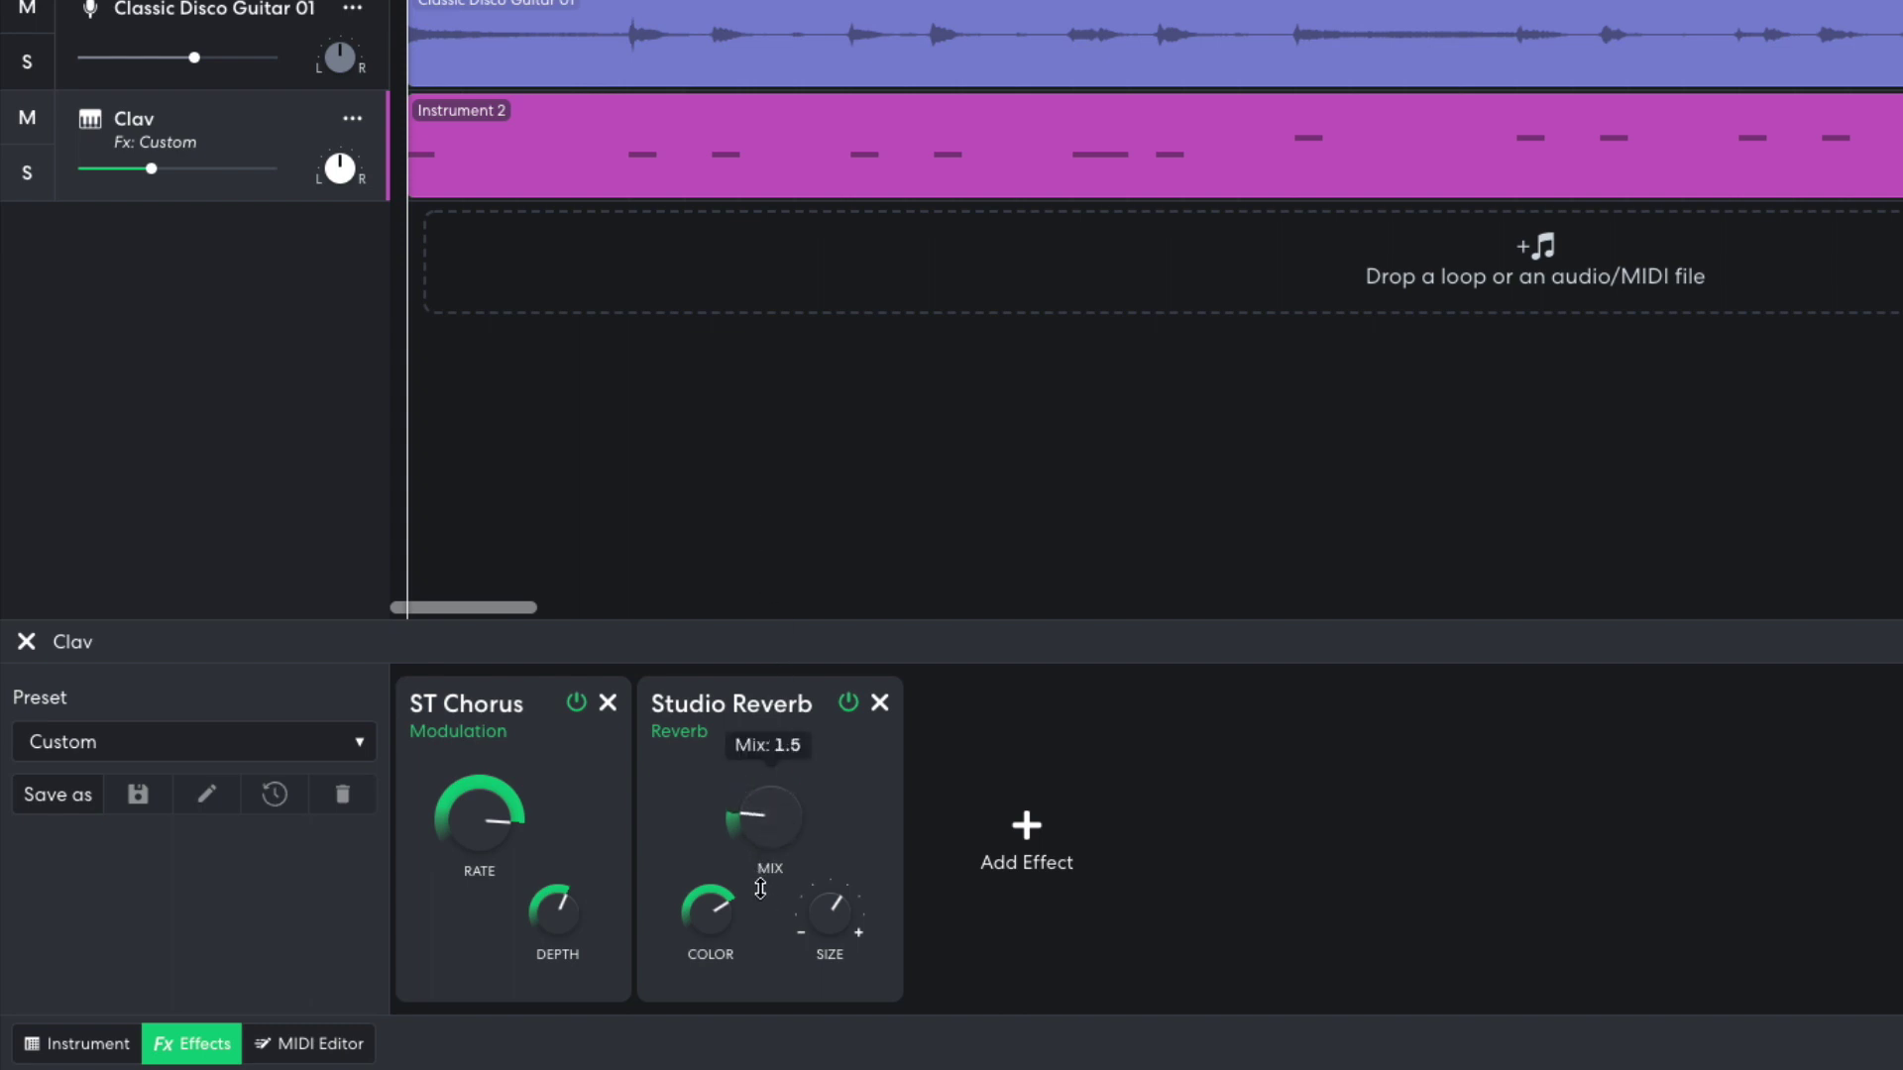
{"action": "mouse_move", "coordinate": [828, 906]}
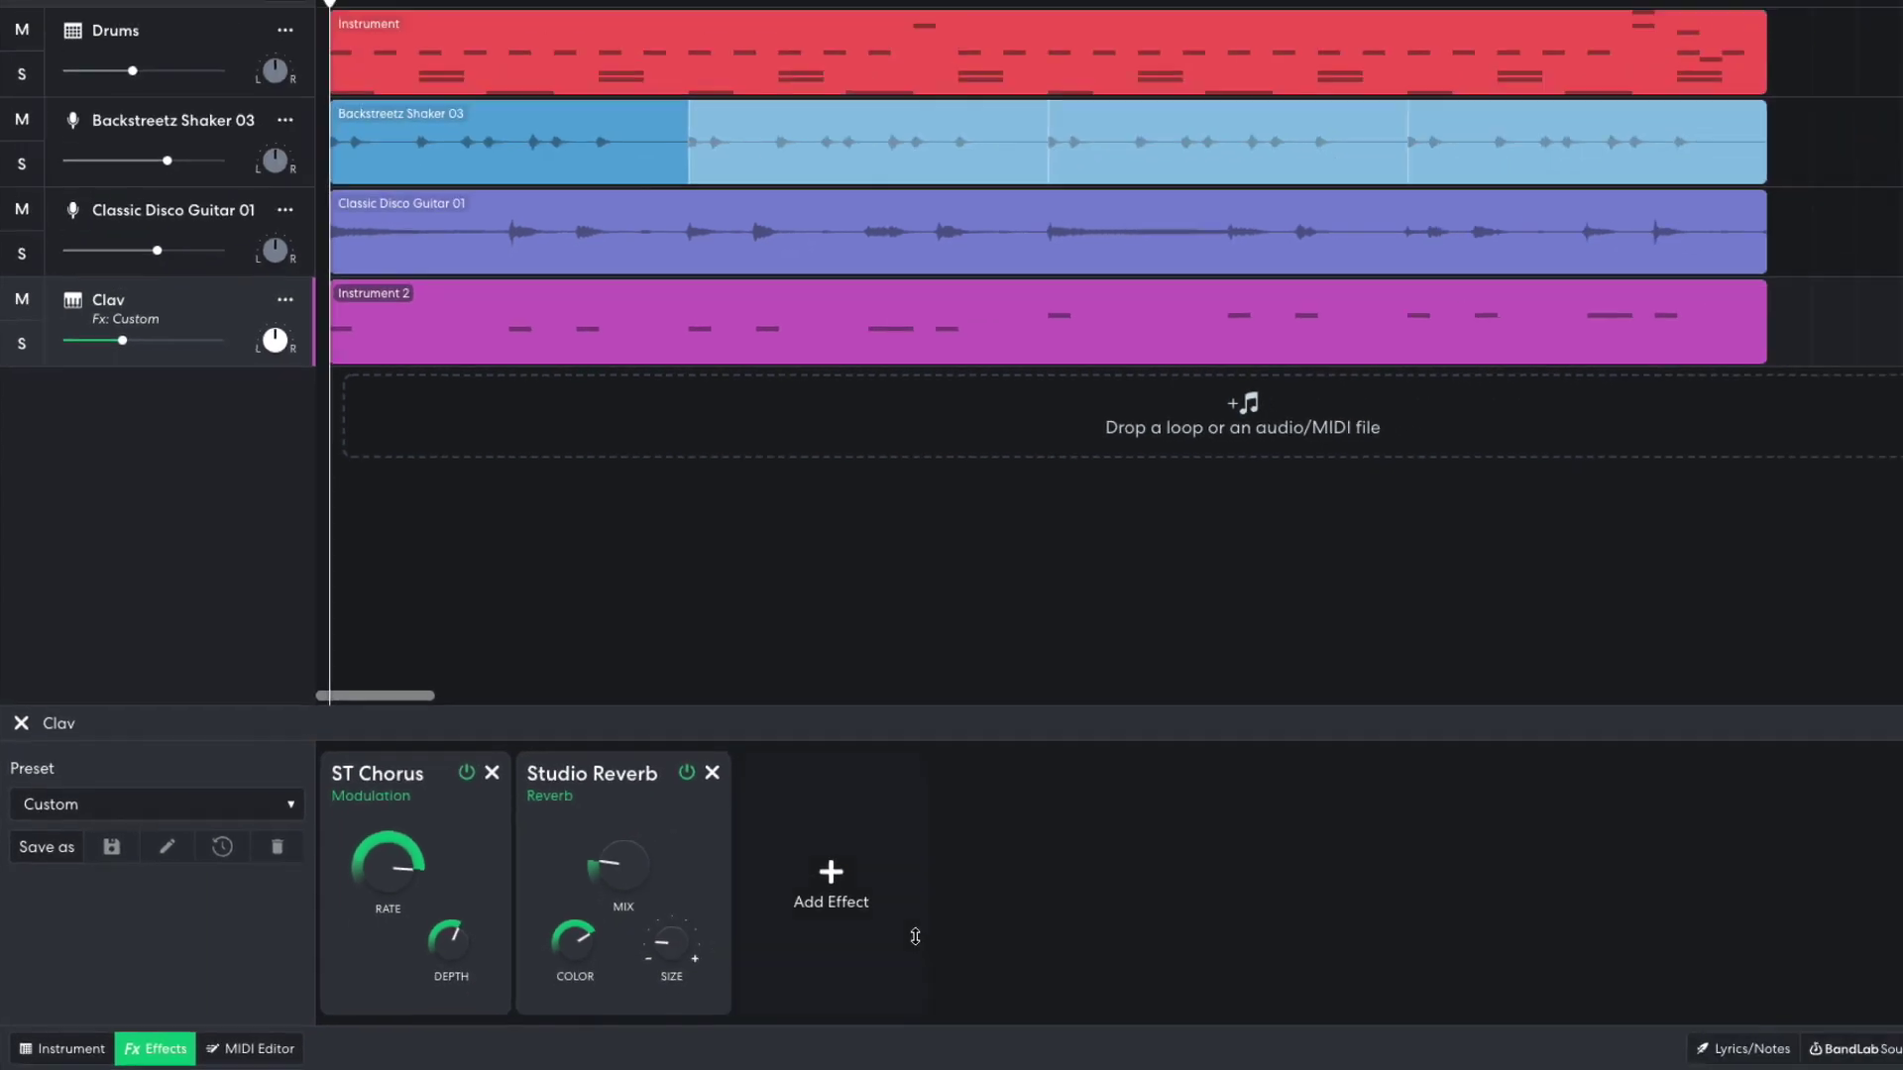
{"action": "key", "text": "space"}
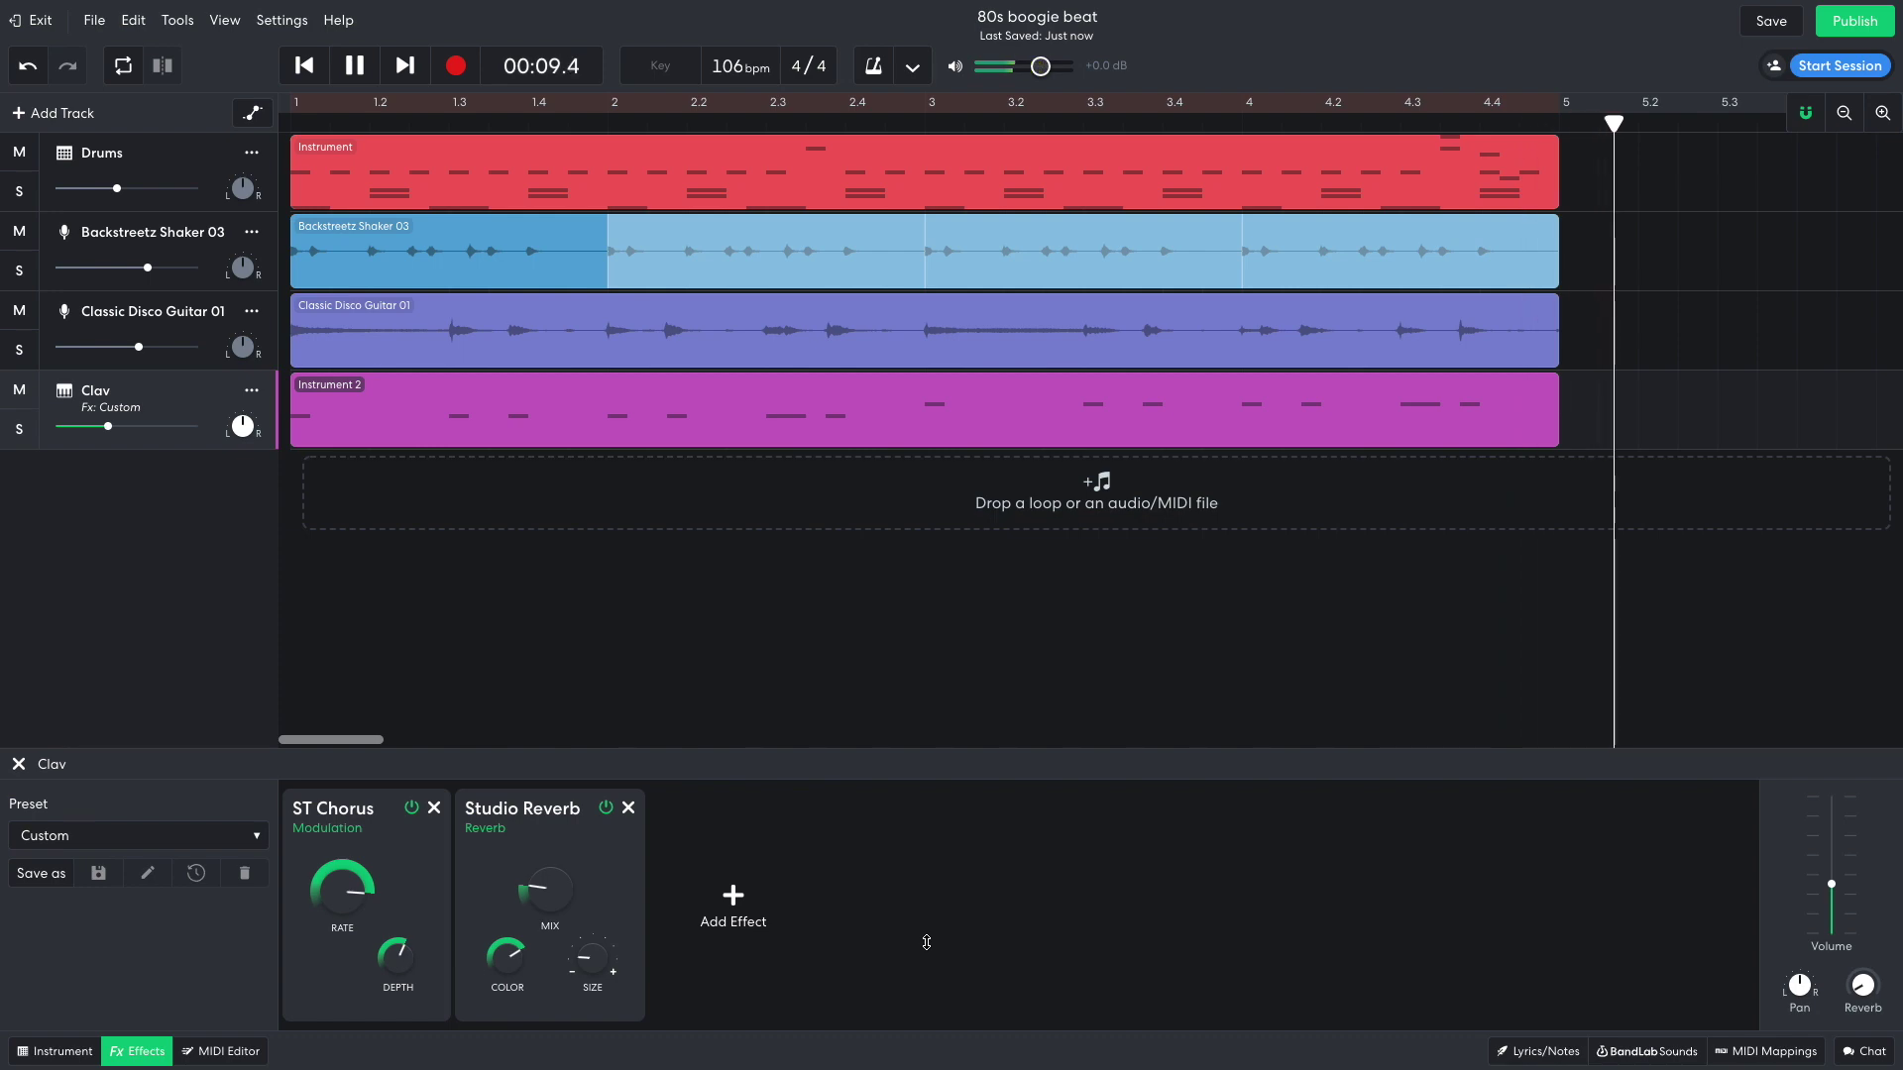
{"action": "key", "text": "space"}
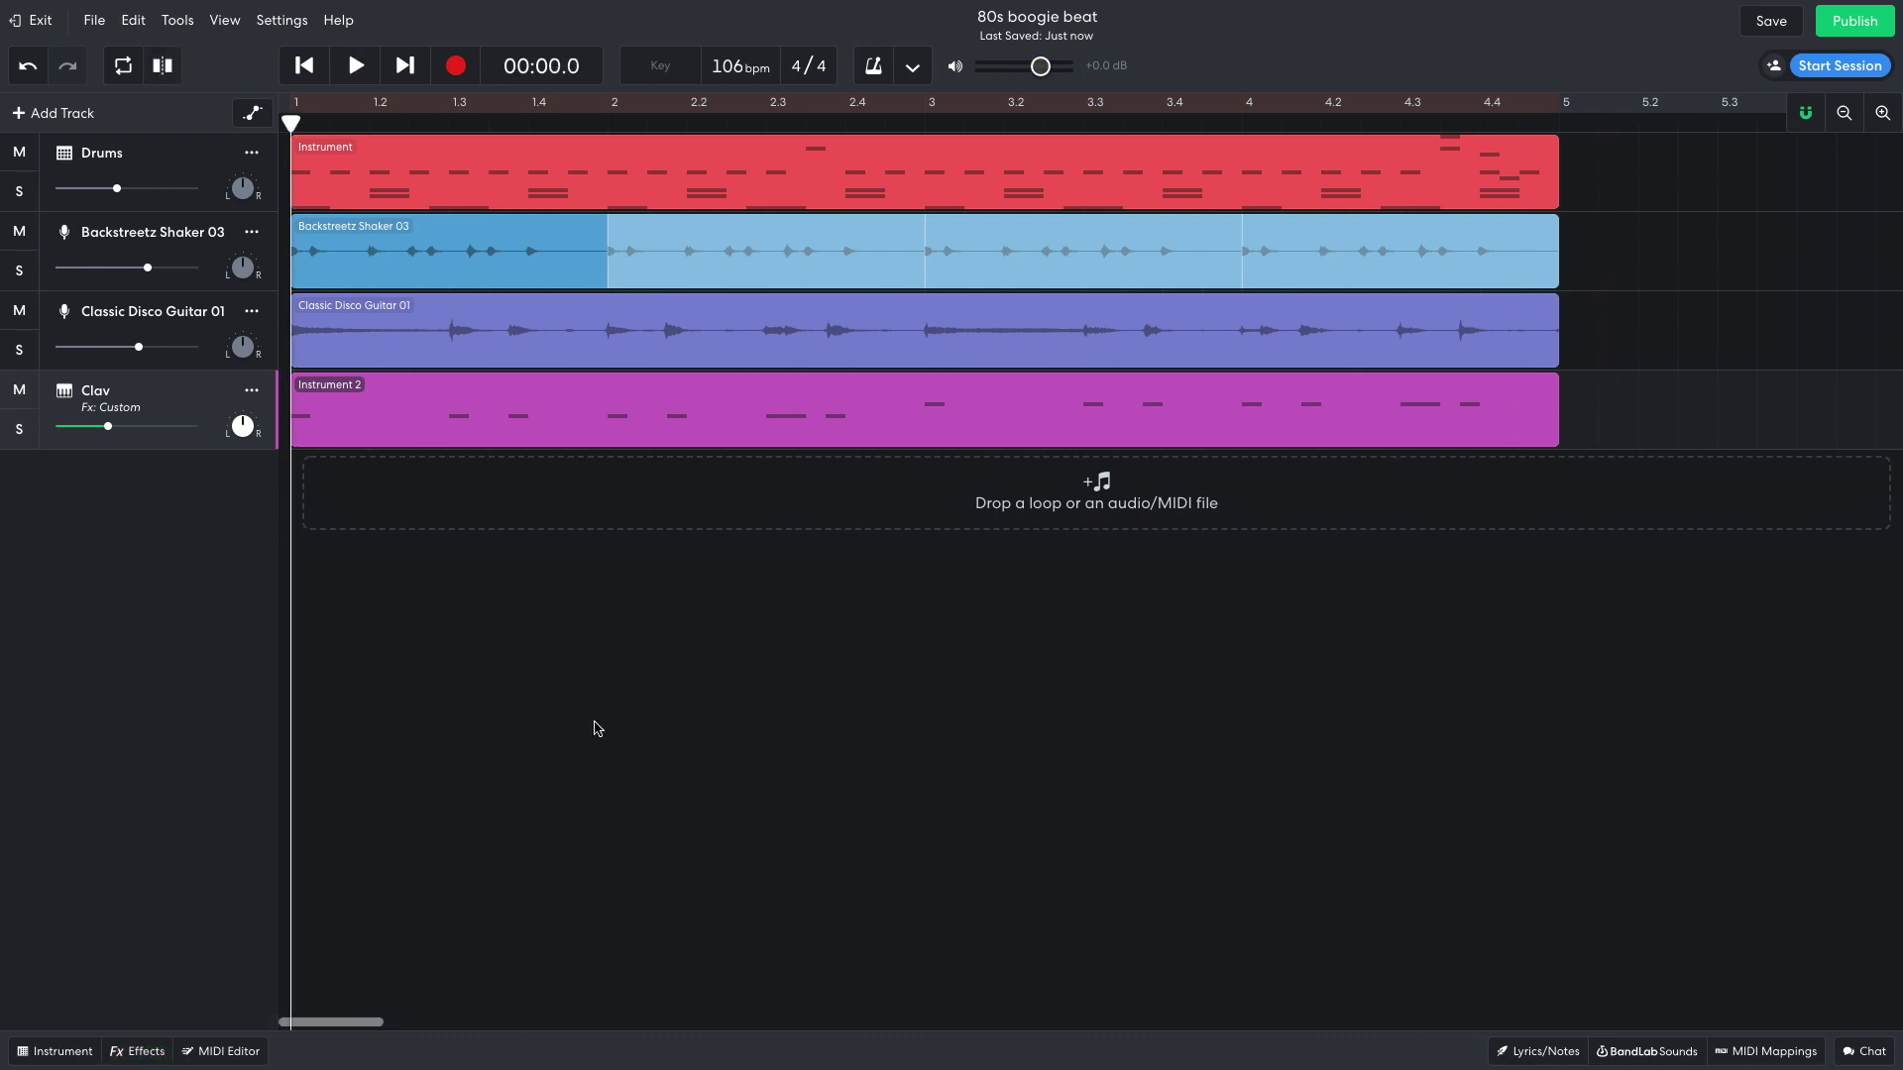
Step: Add a new virtual instrument track with the Wurlitzer sound and play the arrangement
{"action": "left_click", "coordinate": [60, 114]}
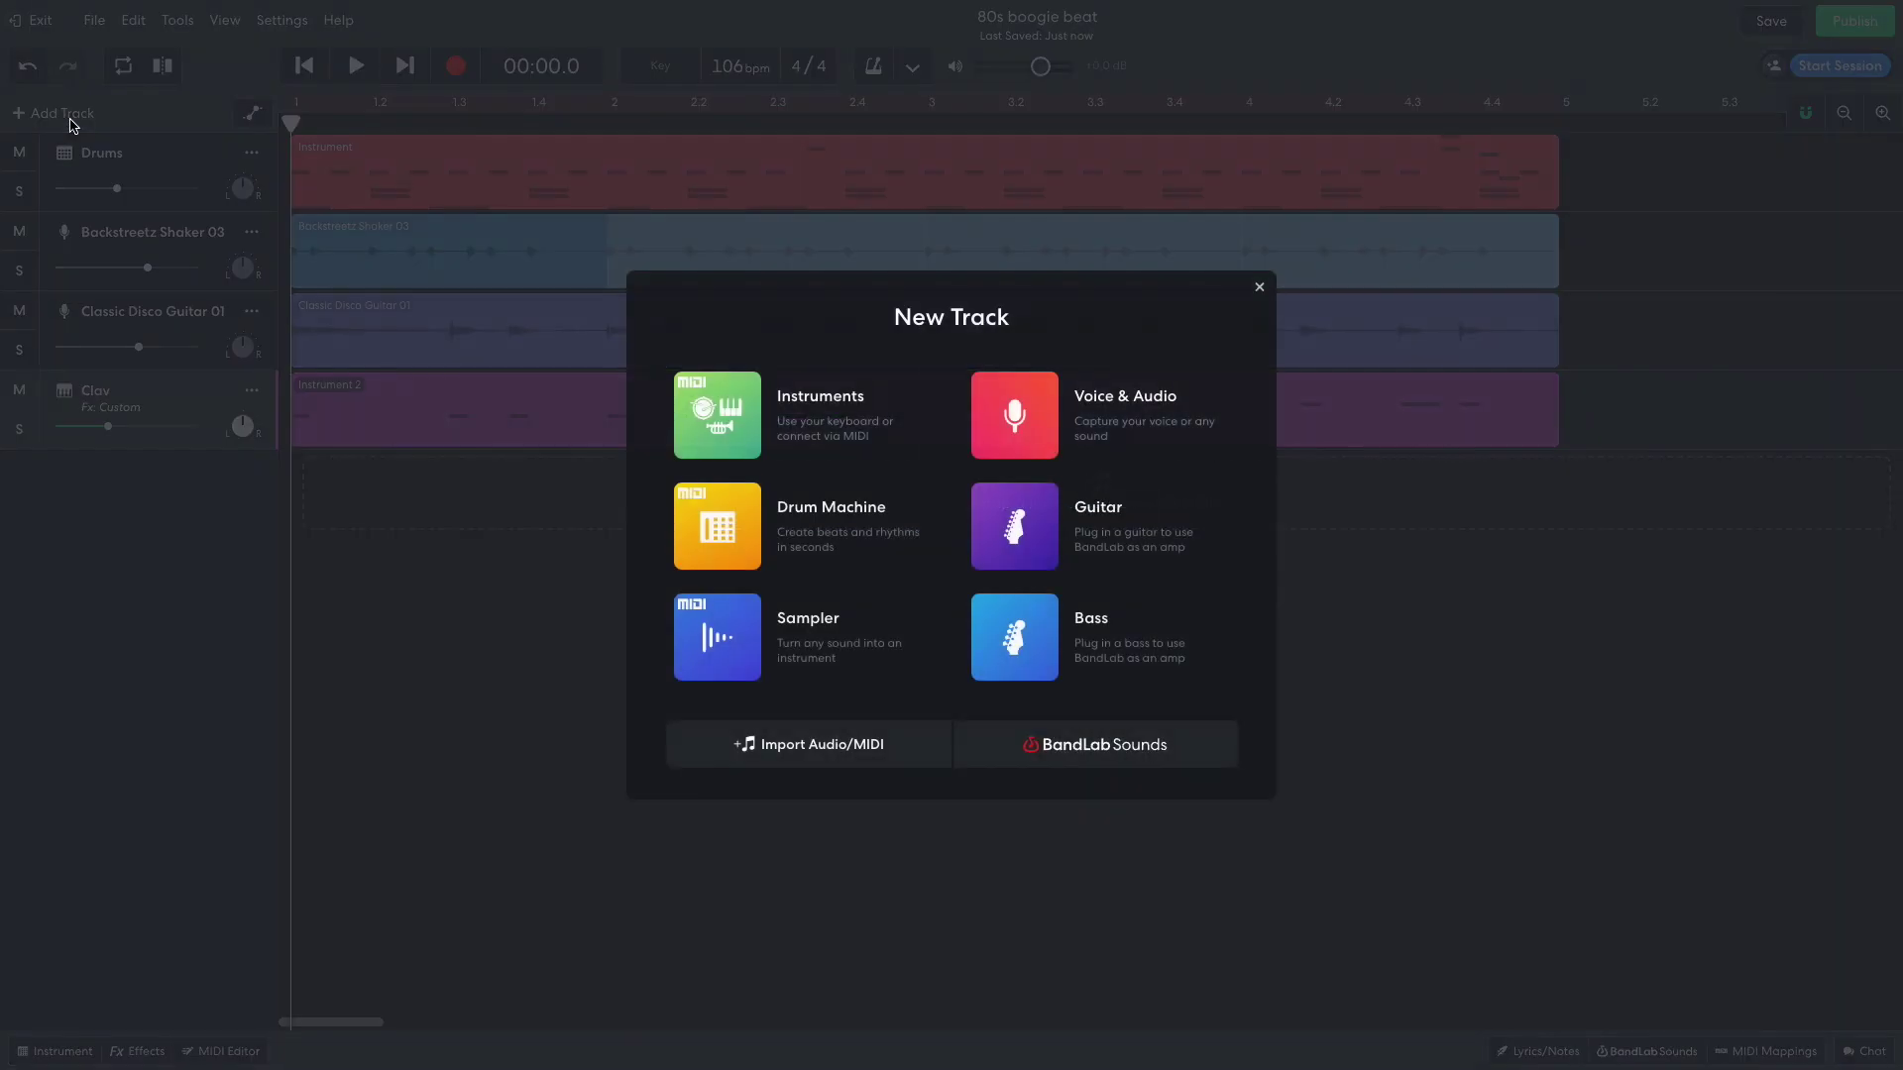
{"action": "left_click", "coordinate": [717, 415]}
{"action": "left_click", "coordinate": [54, 1052]}
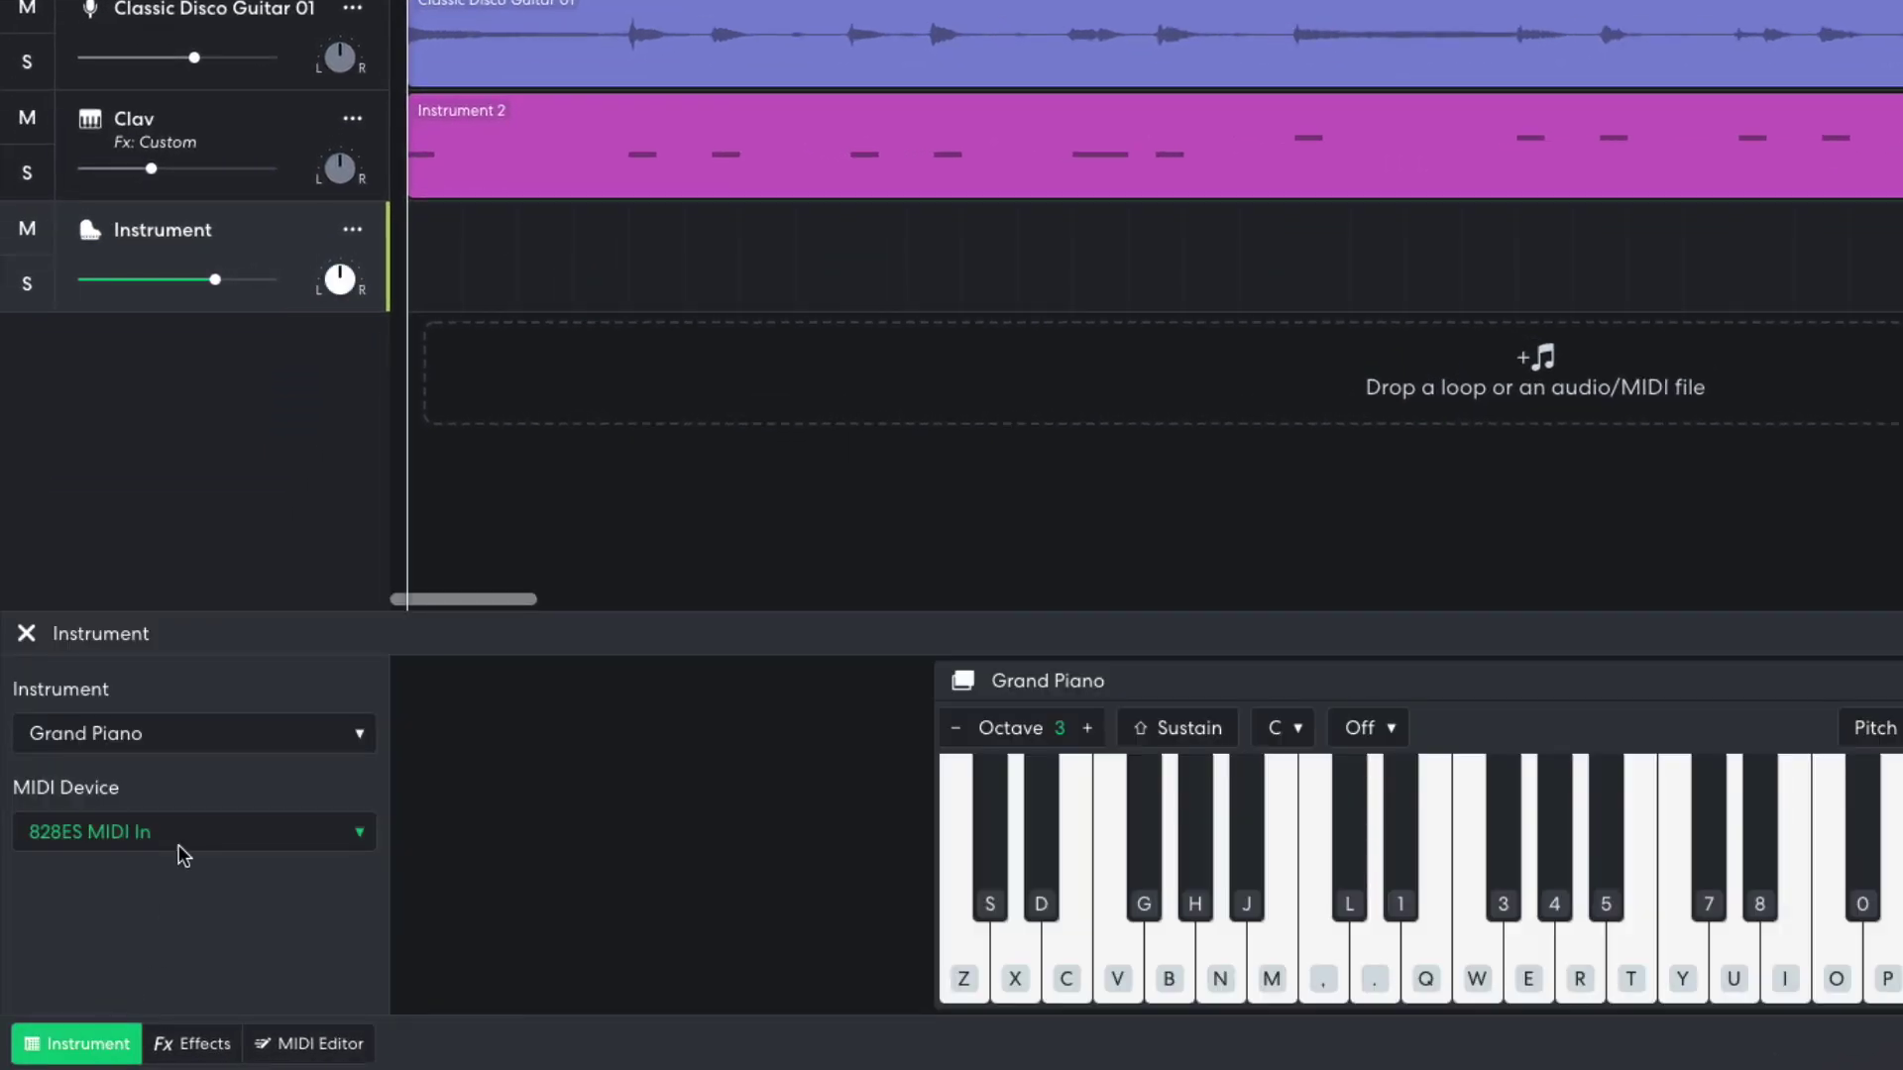
{"action": "left_click", "coordinate": [199, 735]}
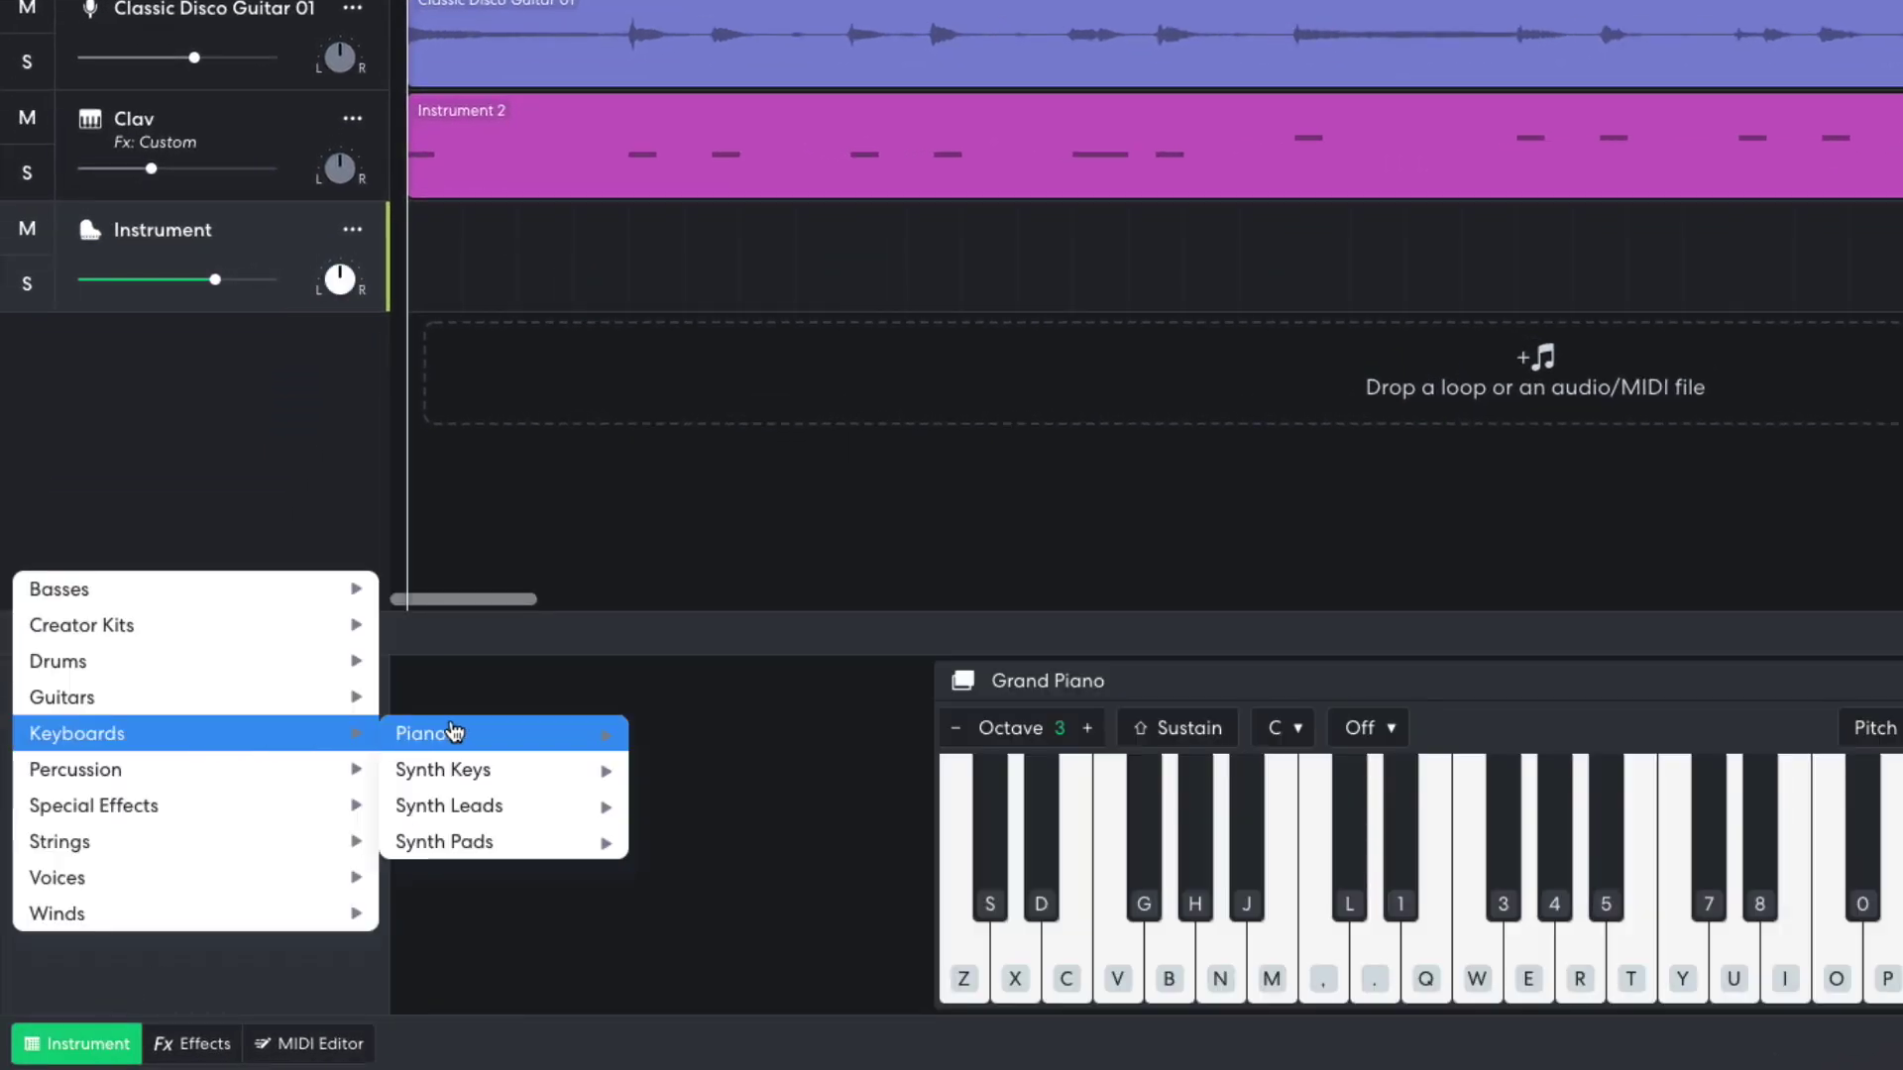
{"action": "mouse_move", "coordinate": [455, 734]}
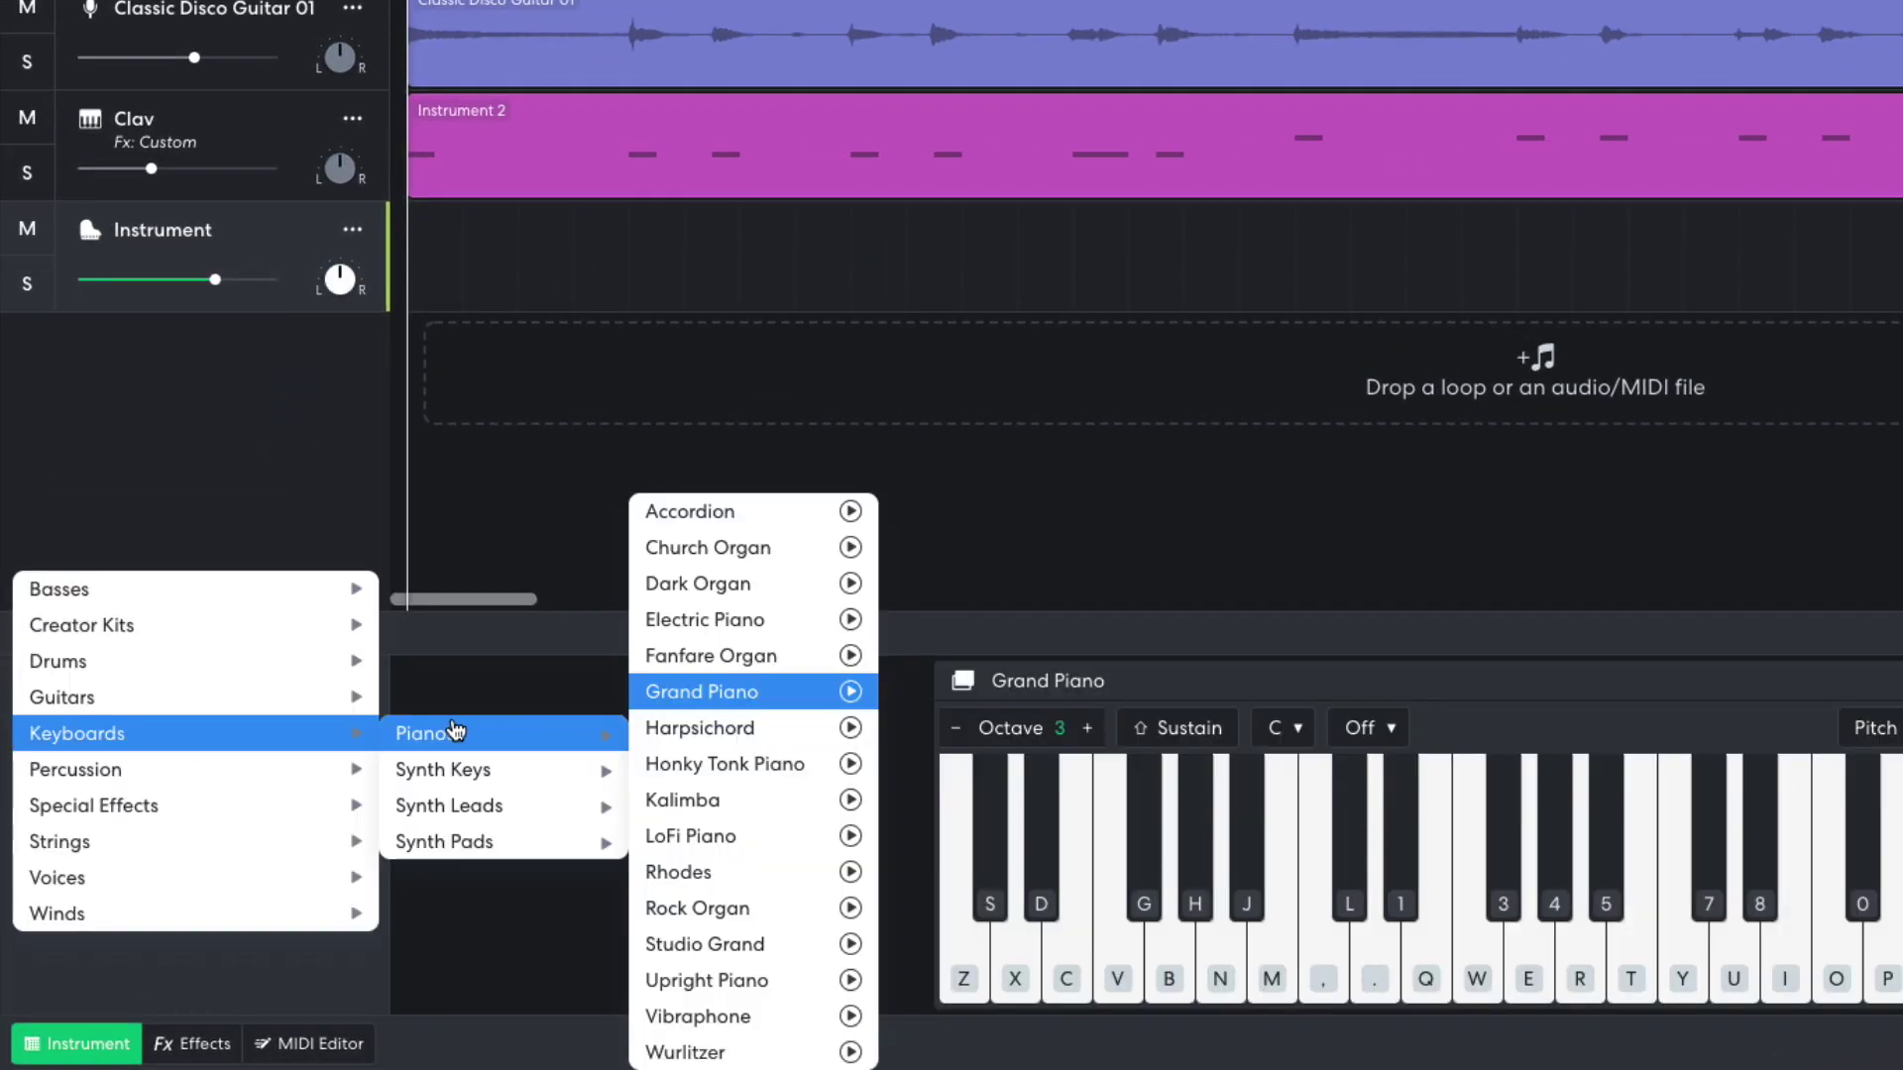
{"action": "left_click", "coordinate": [759, 1052]}
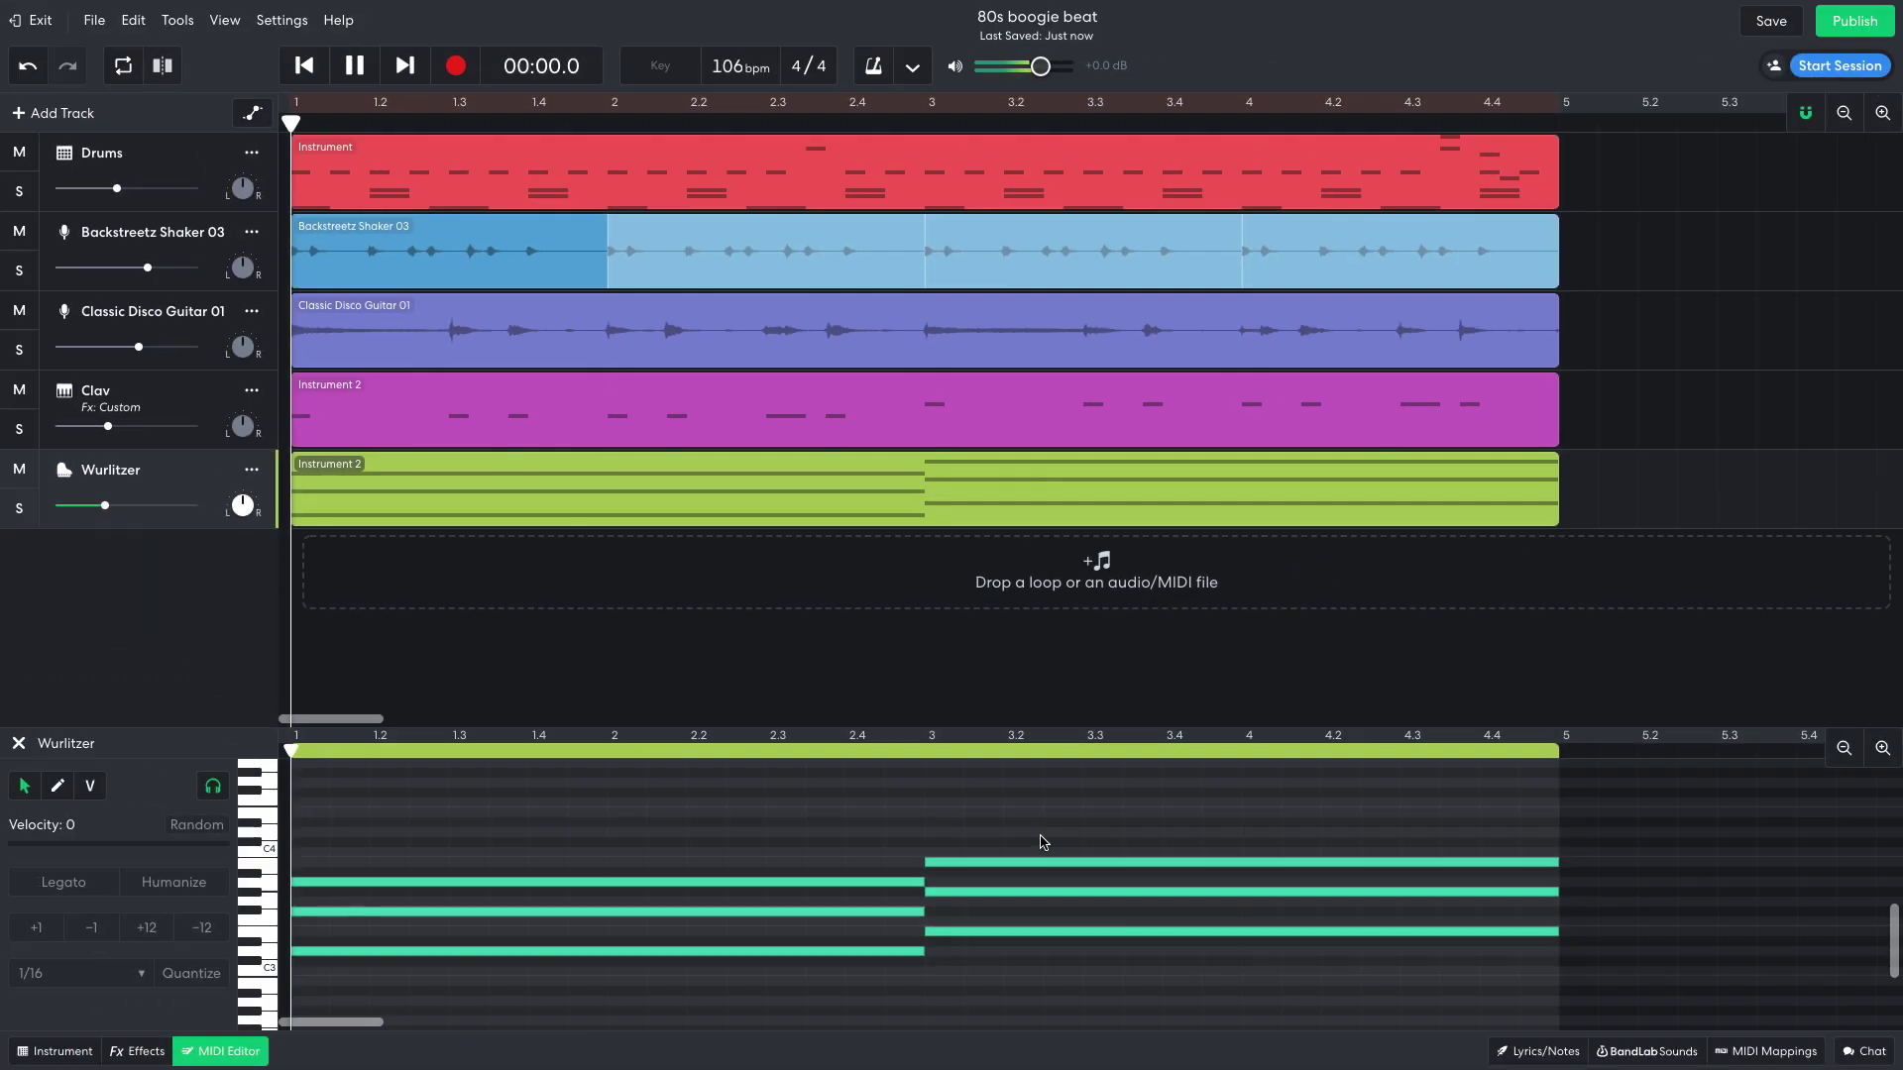
{"action": "key", "text": "space"}
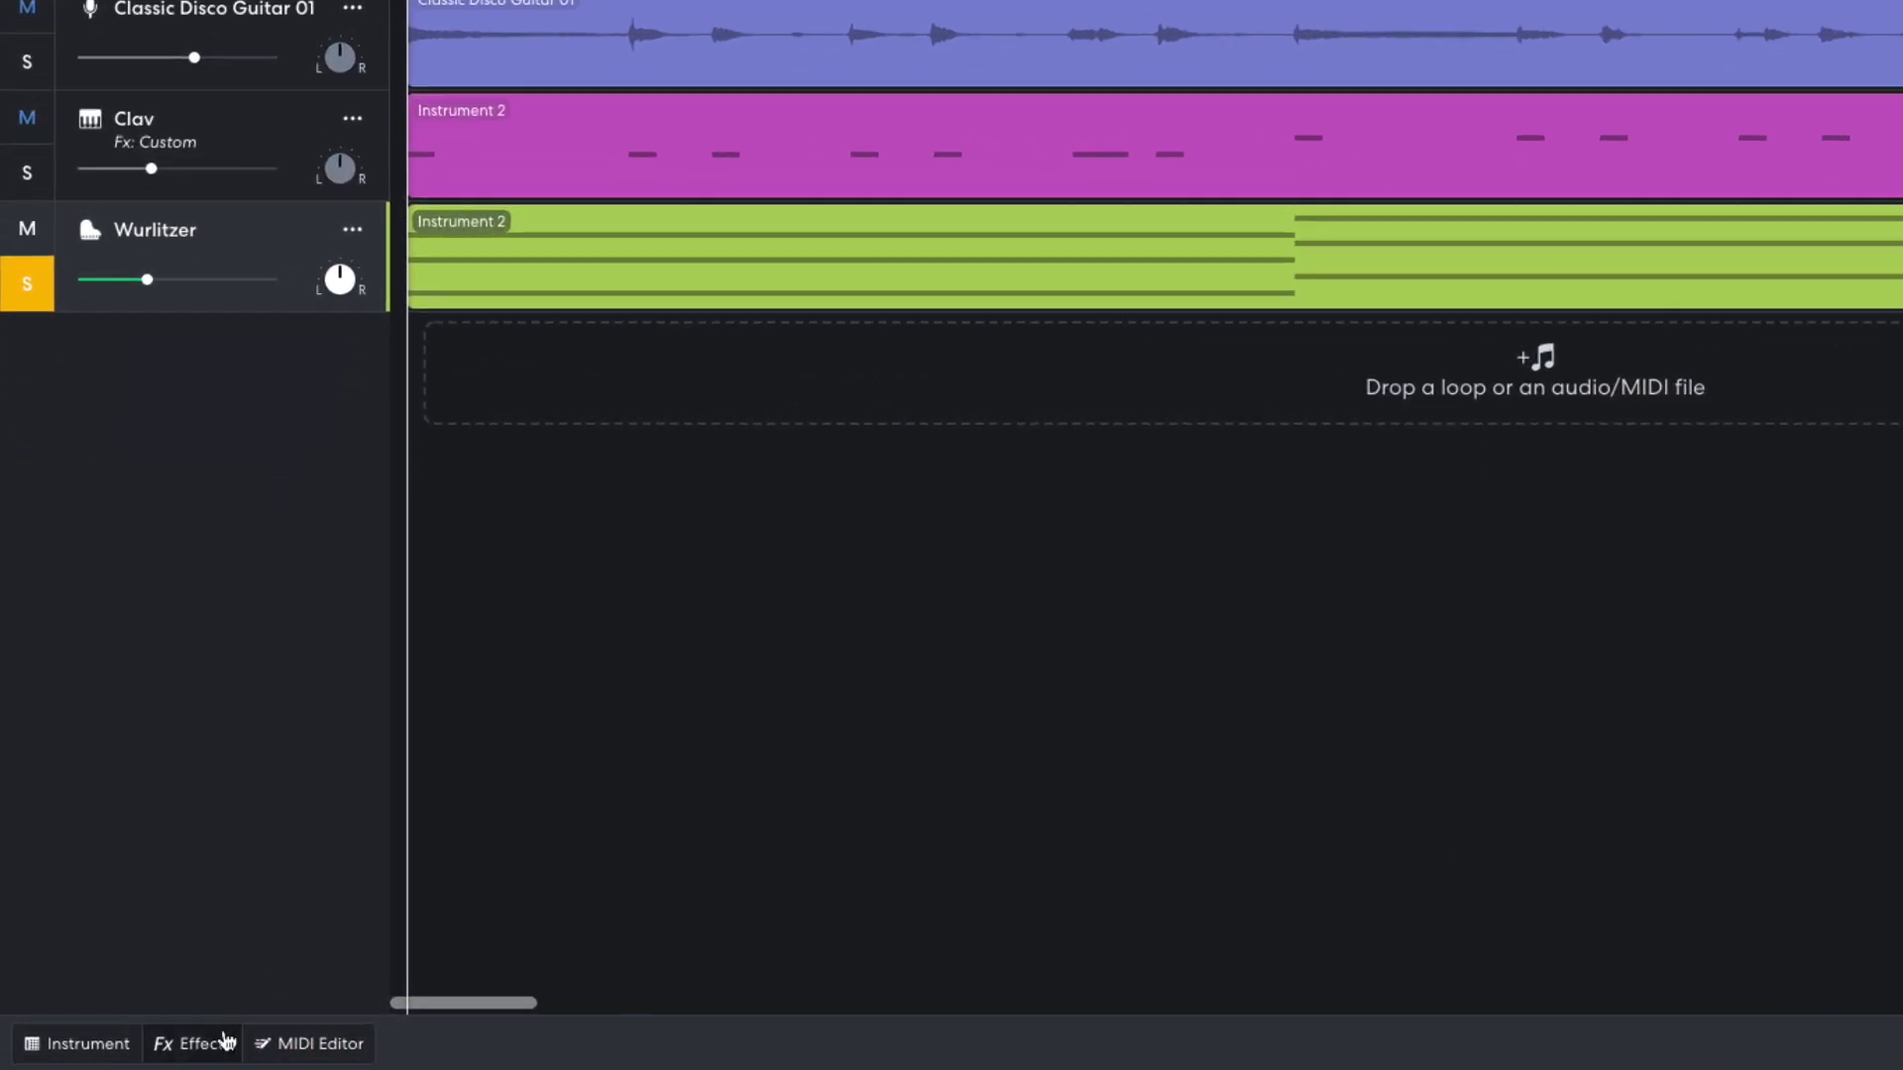
Step: Add the Phase 72 modulation effect to the Wurlitzer track and play it back
{"action": "left_click", "coordinate": [137, 1050]}
{"action": "left_click", "coordinate": [470, 865]}
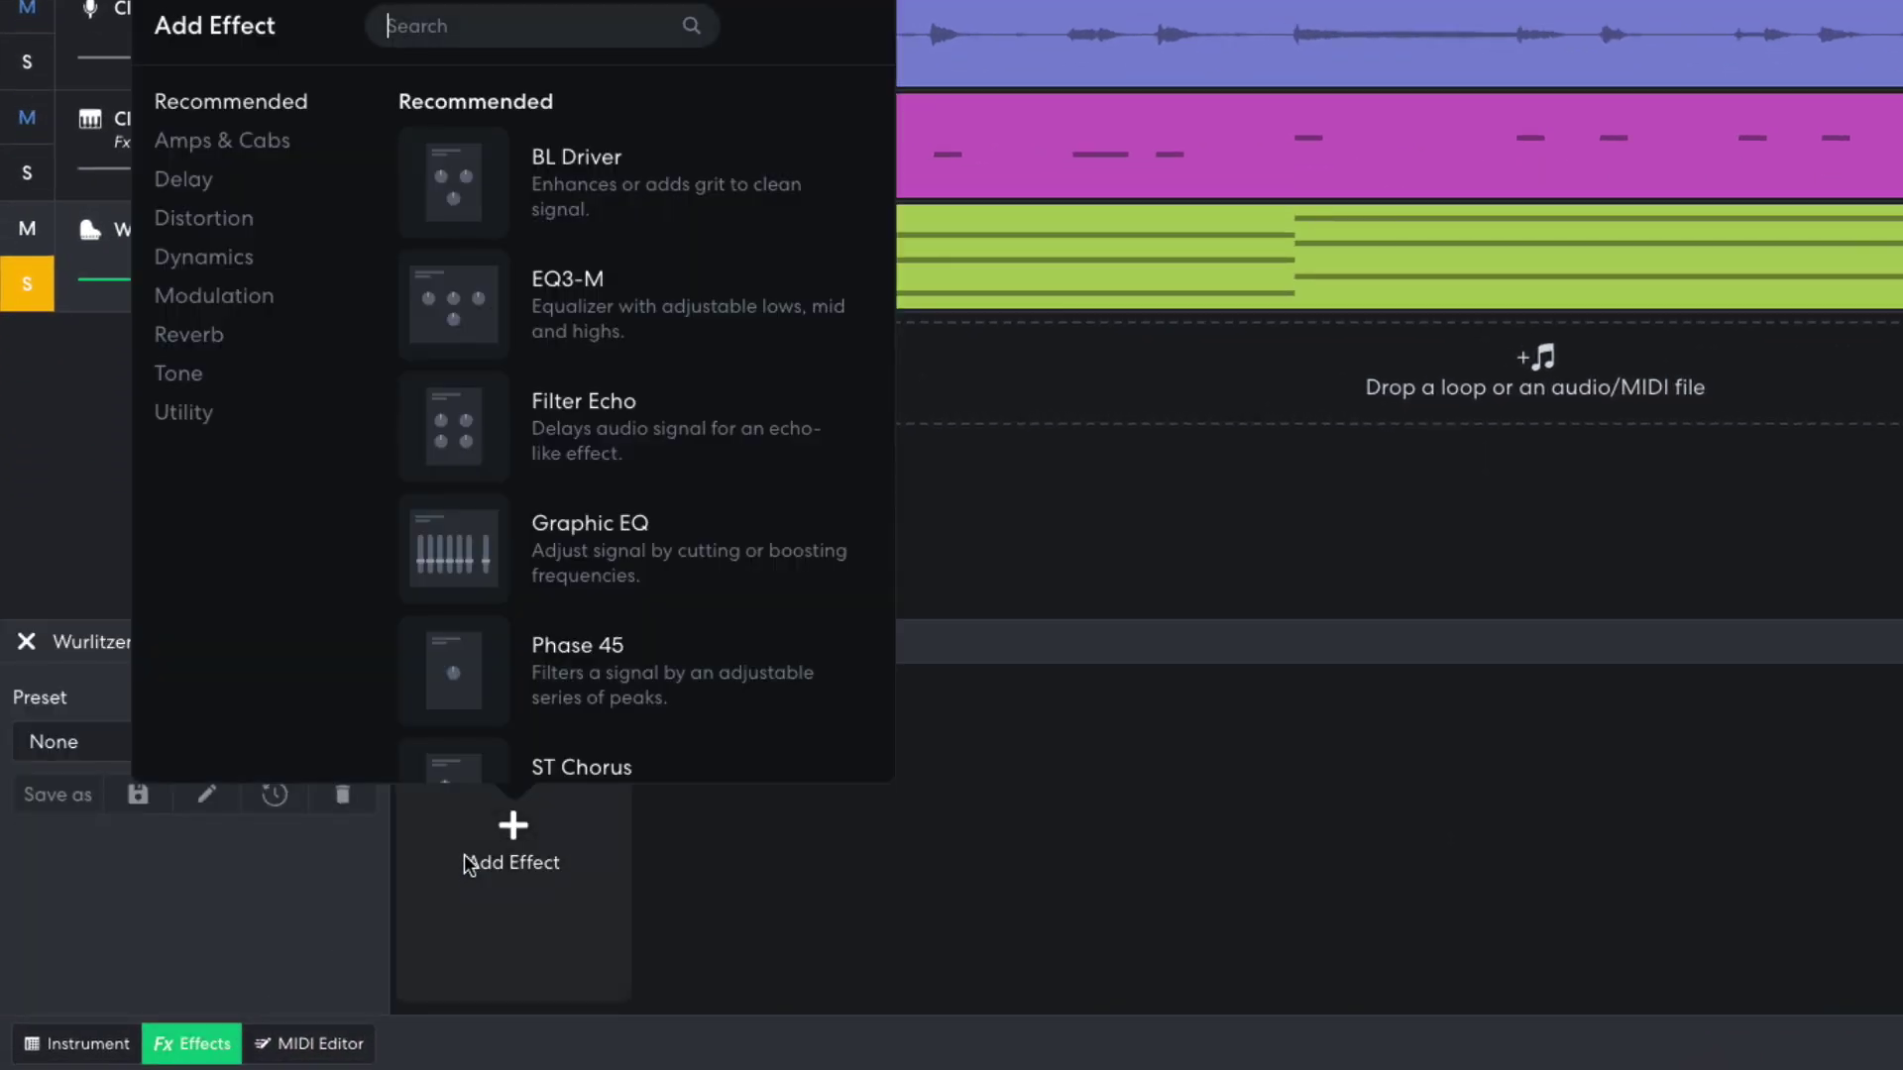
{"action": "left_click", "coordinate": [241, 303]}
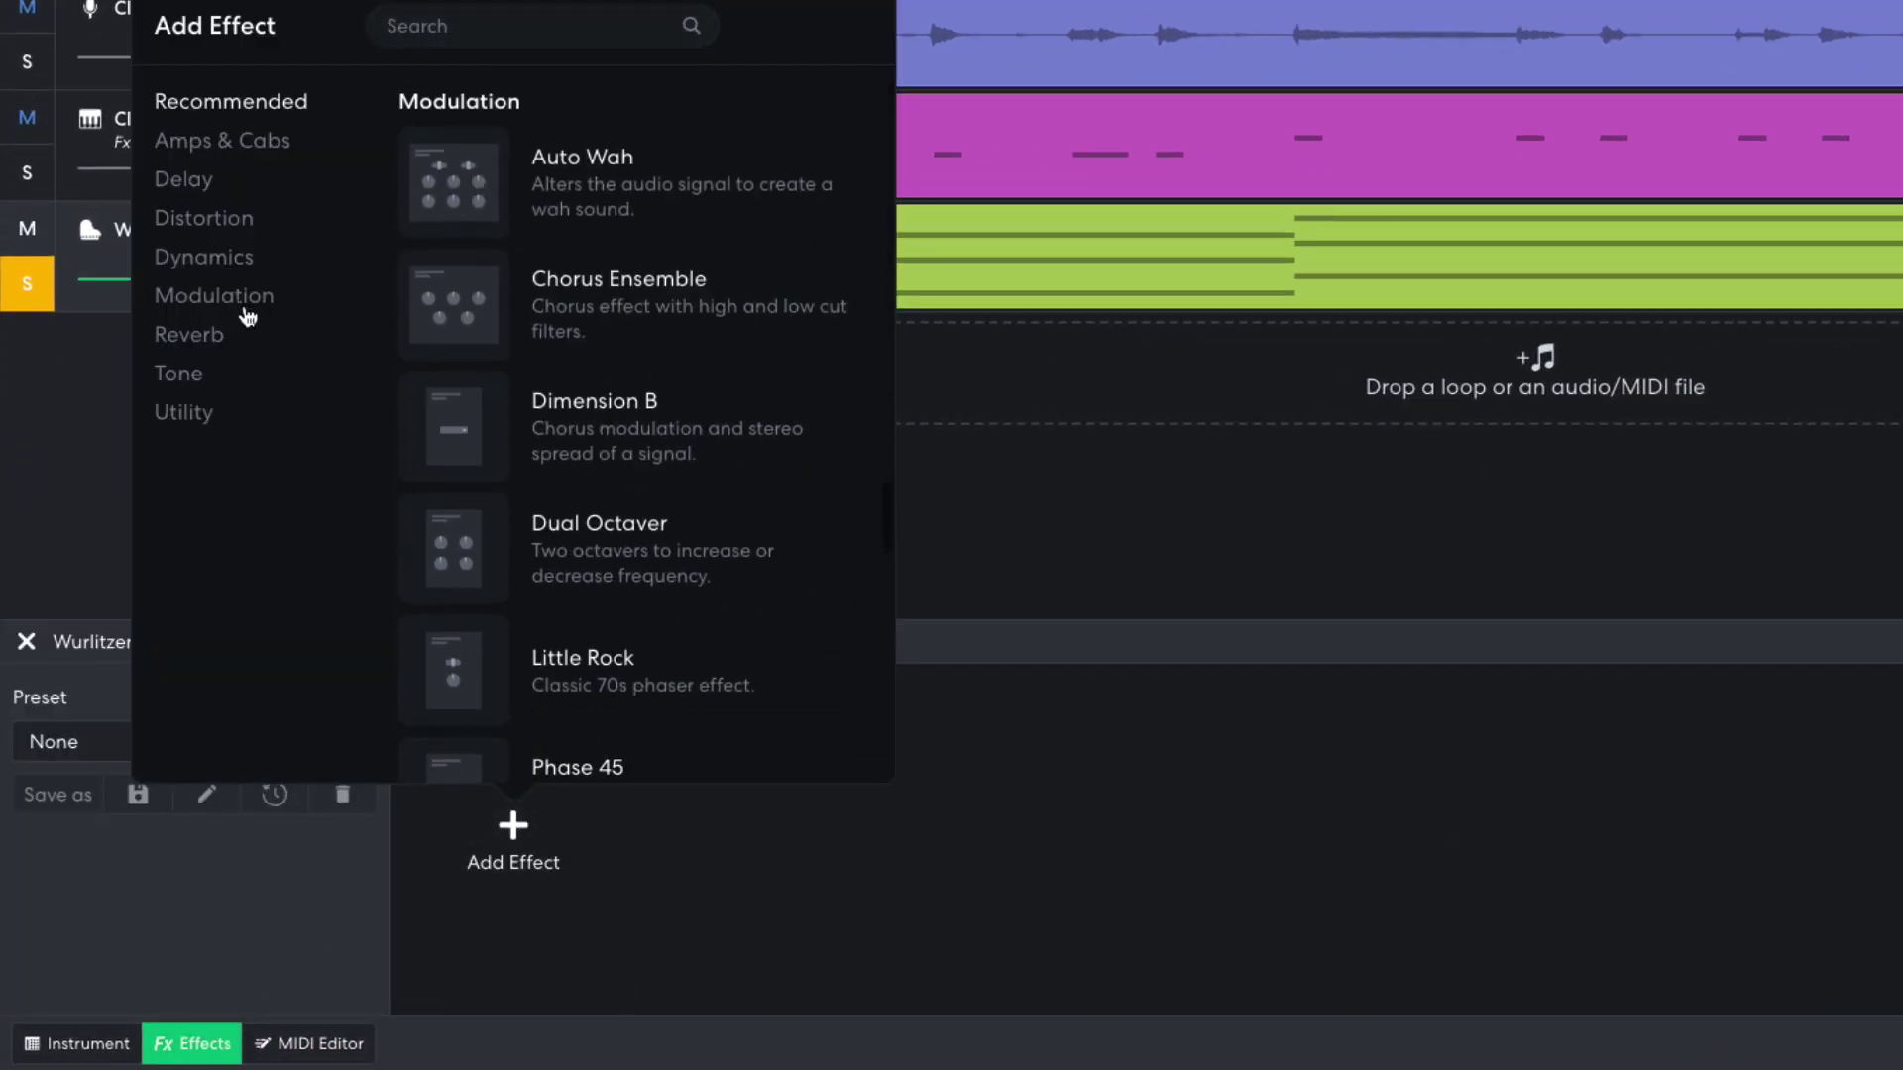
{"action": "scroll", "coordinate": [601, 458], "scroll_direction": "down", "scroll_amount": 5}
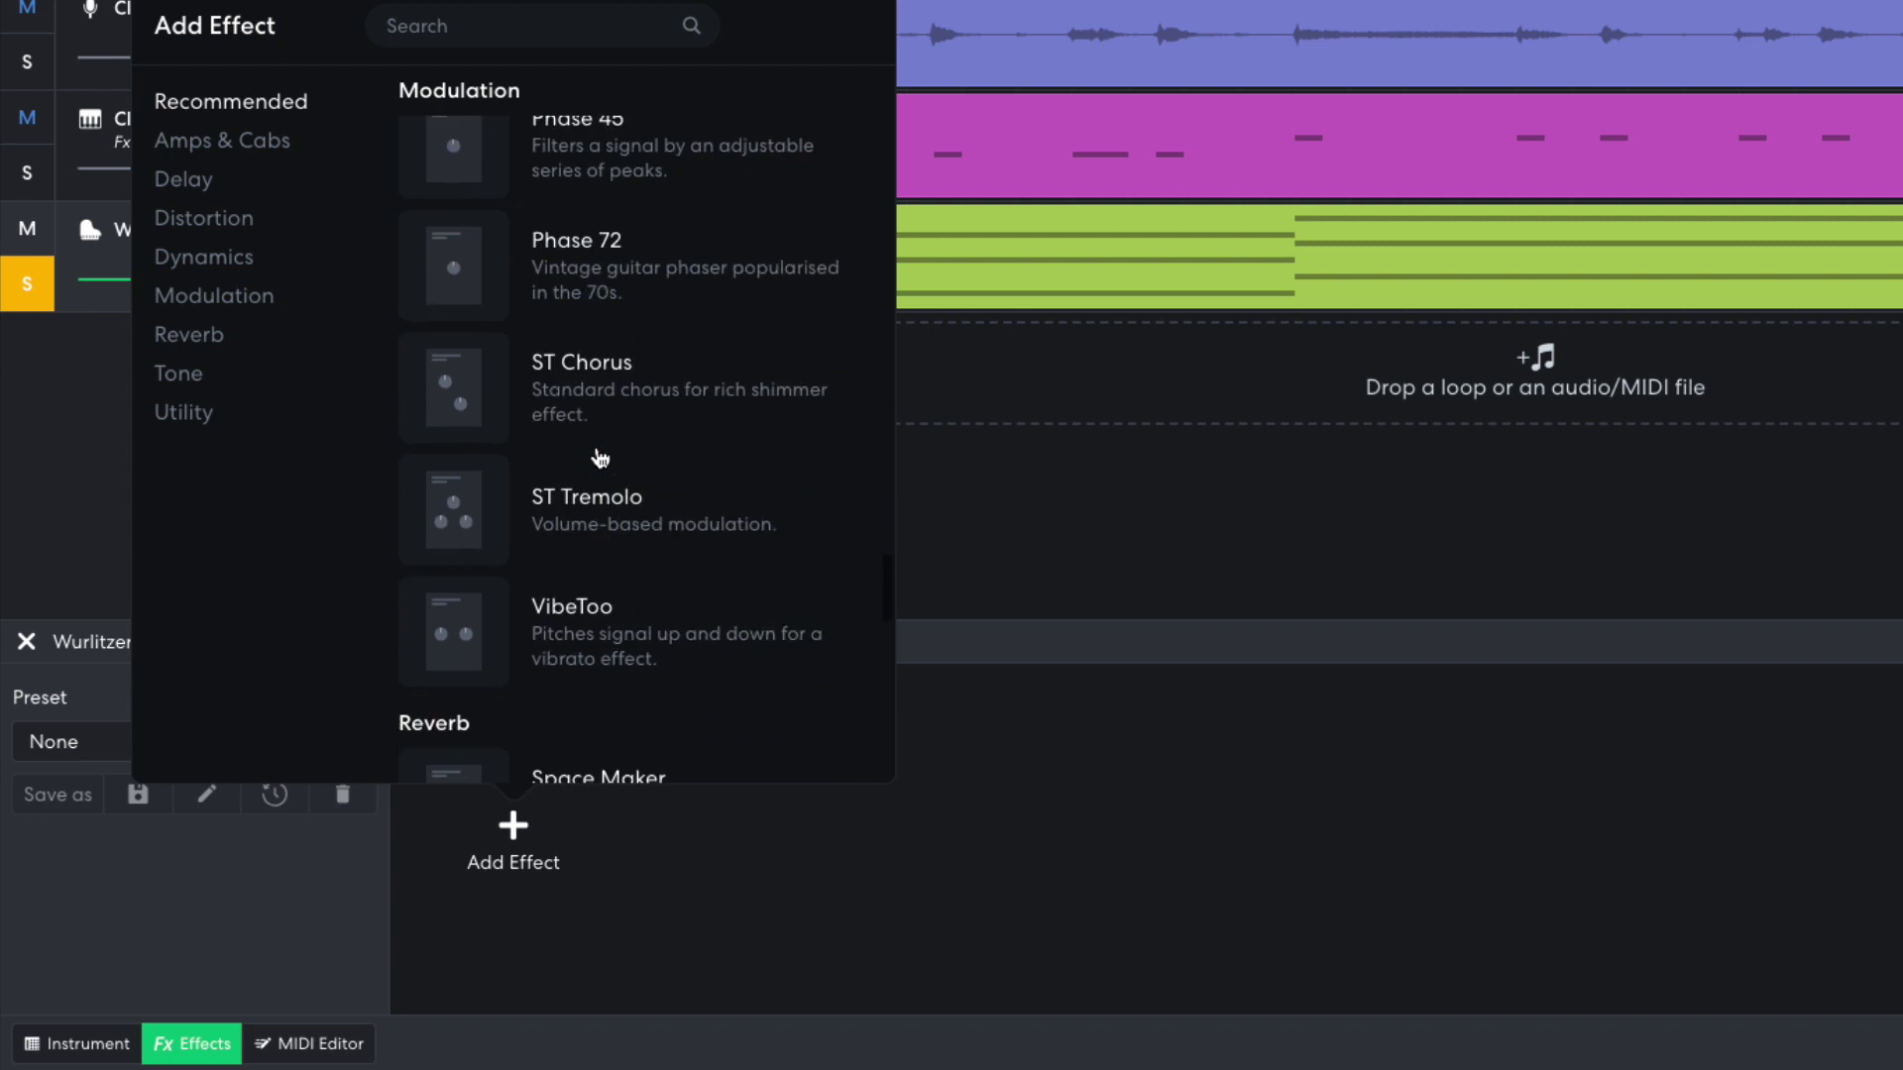
{"action": "left_click", "coordinate": [594, 287]}
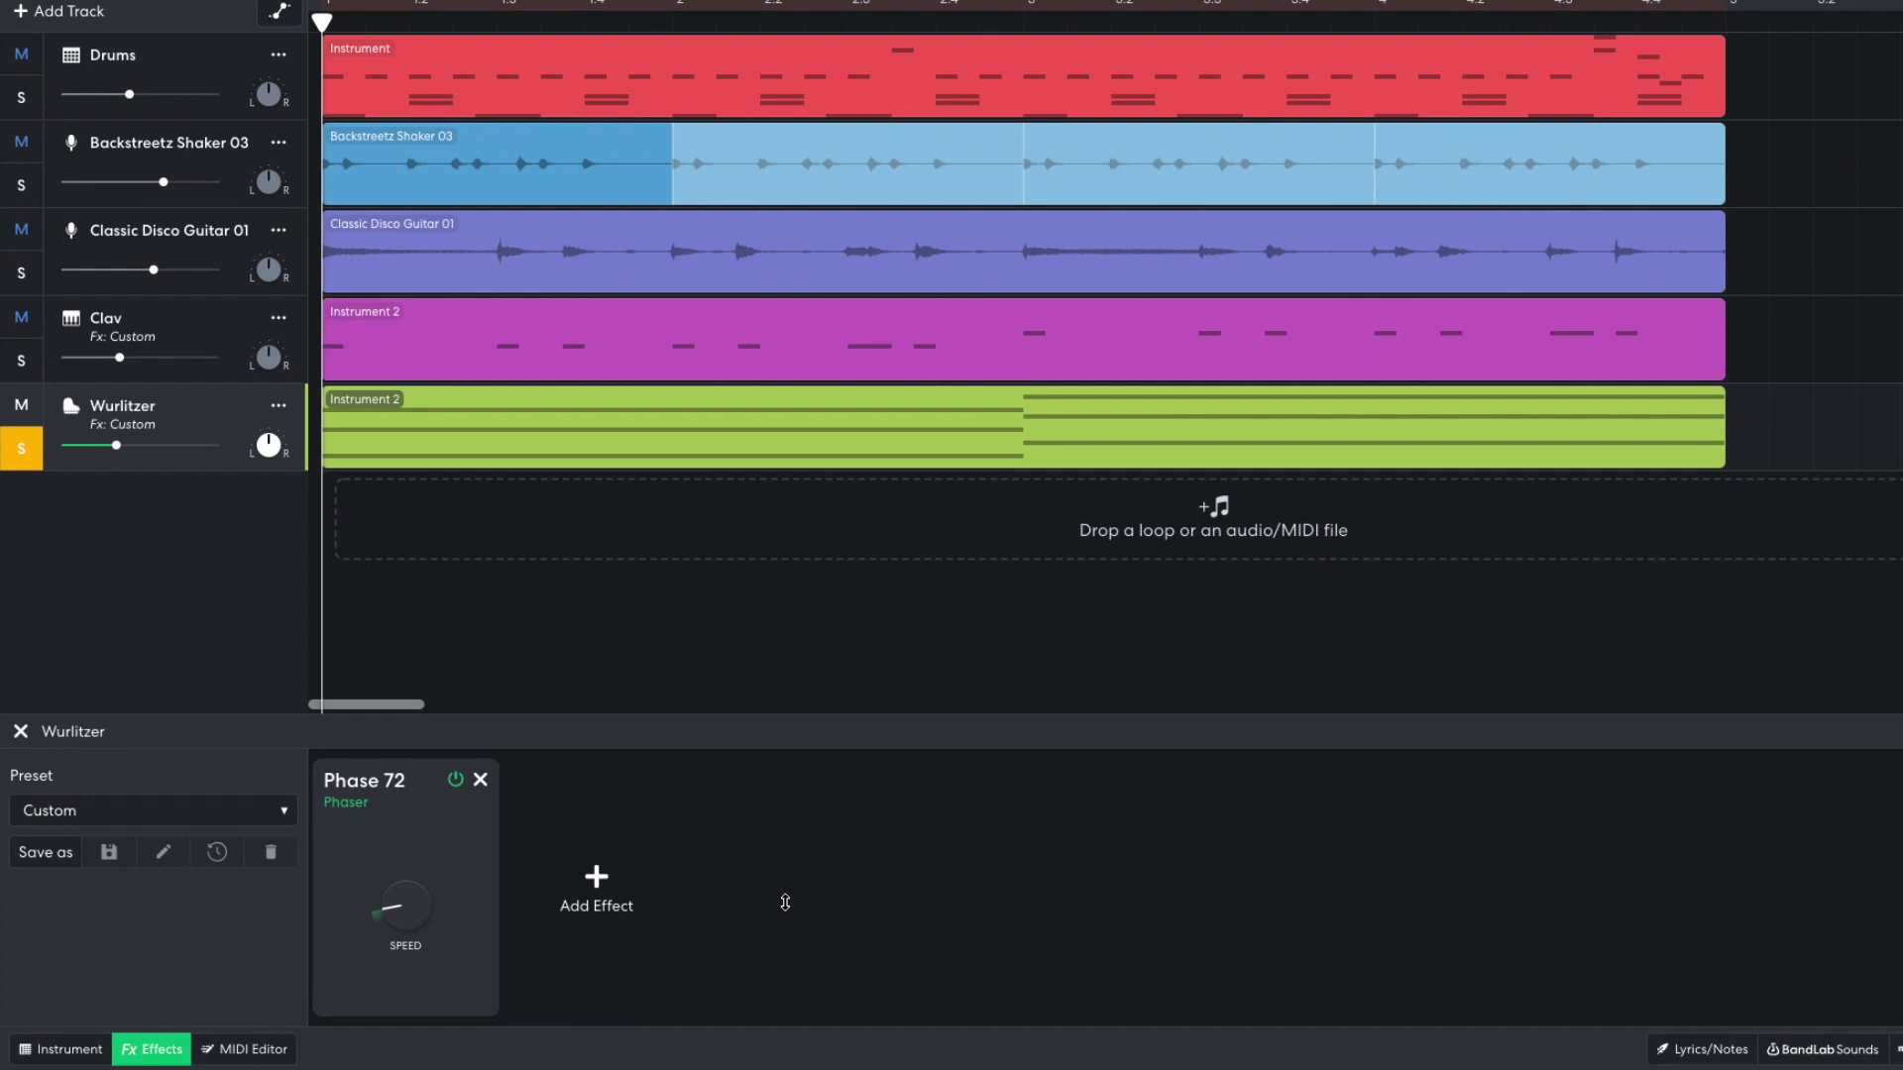
{"action": "key", "text": "space"}
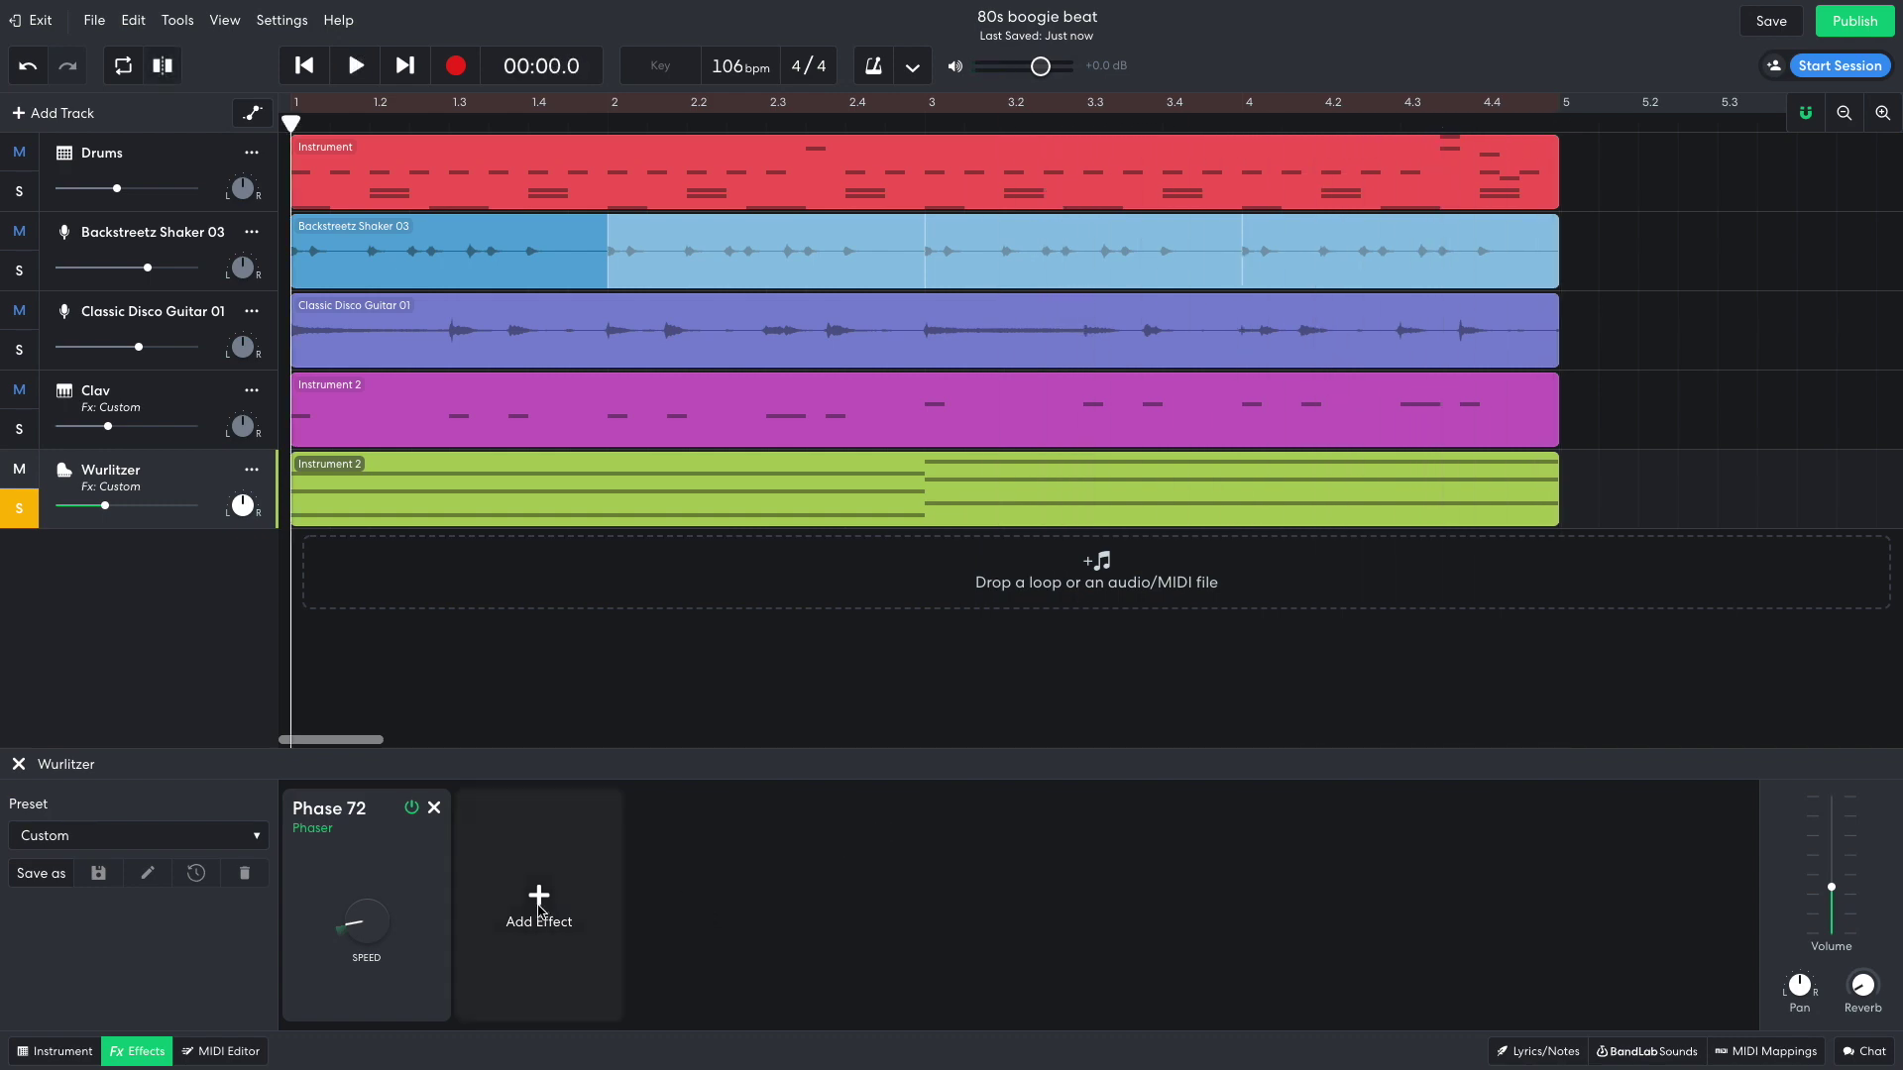
Step: Add Studio Reverb at size about 3.6 after the Wurlitzer's Phase 72 and audition it
{"action": "left_click", "coordinate": [538, 900]}
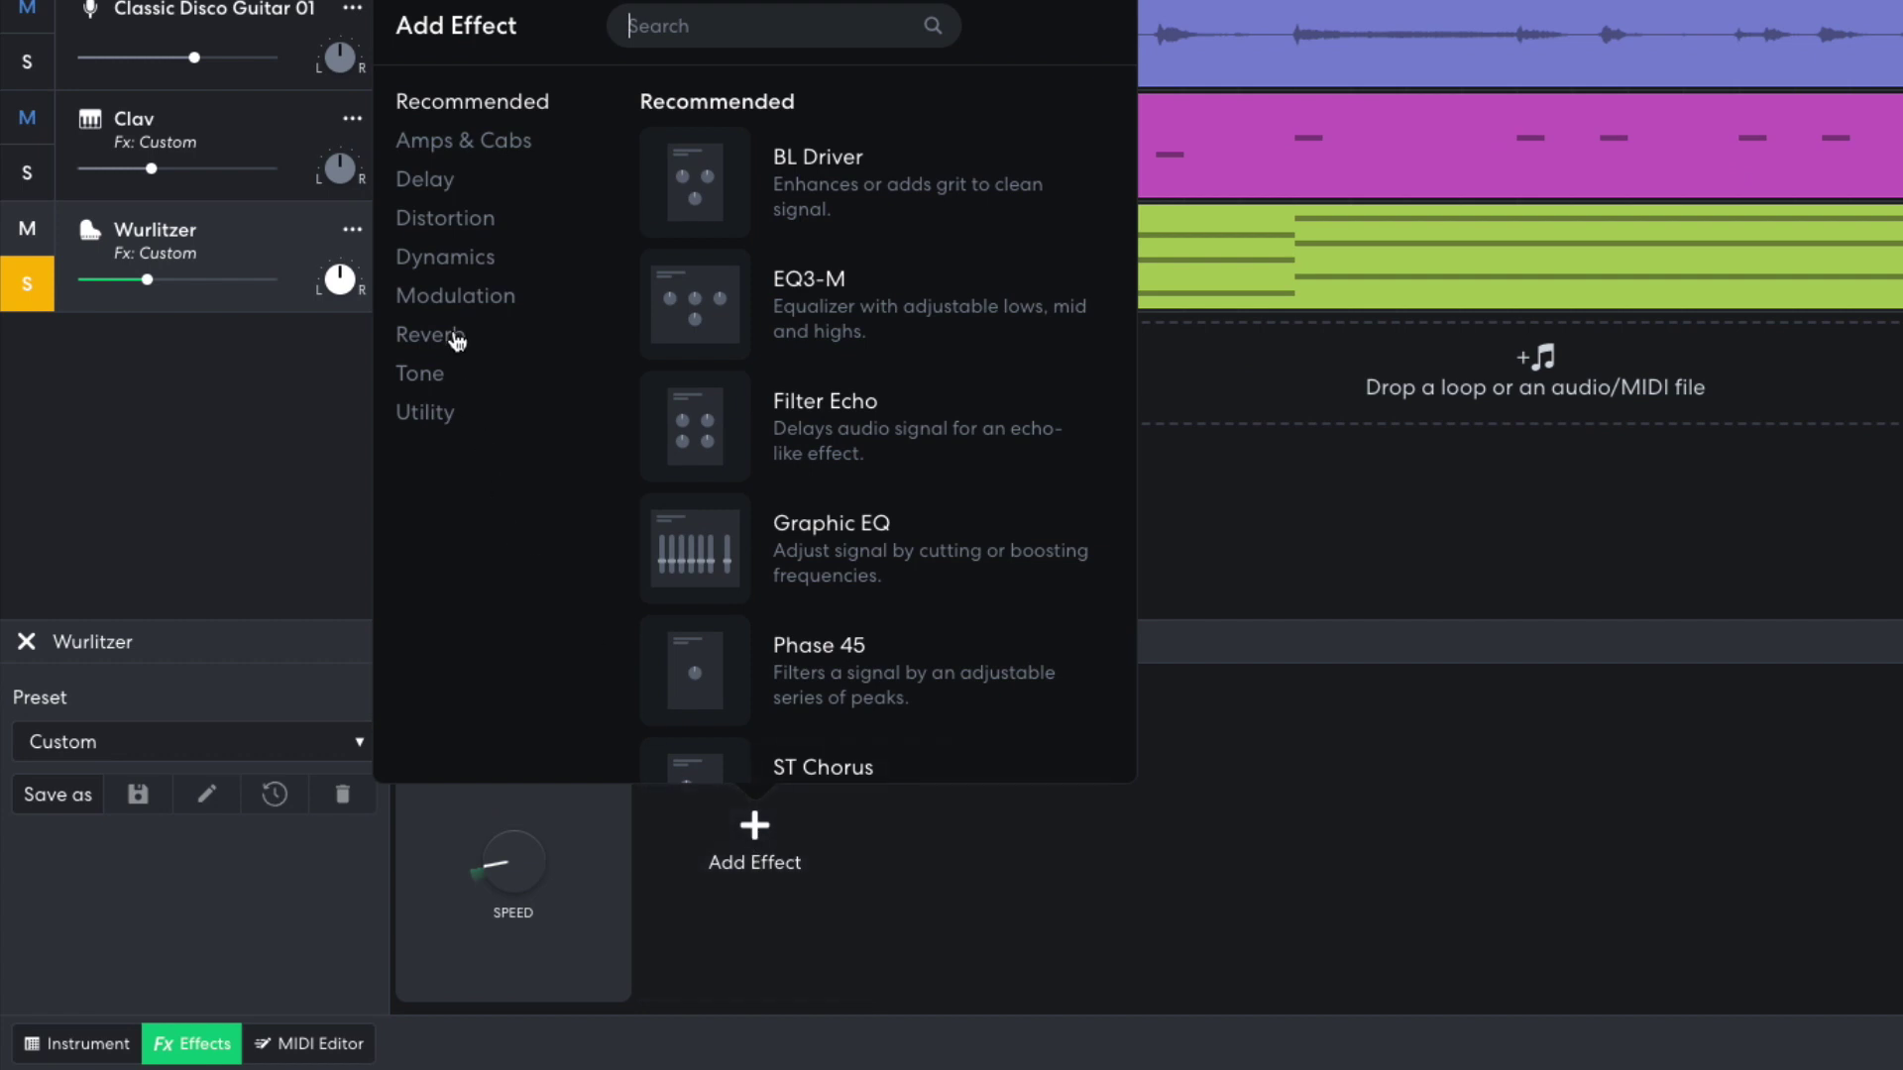
{"action": "left_click", "coordinate": [456, 340]}
{"action": "left_click", "coordinate": [786, 430]}
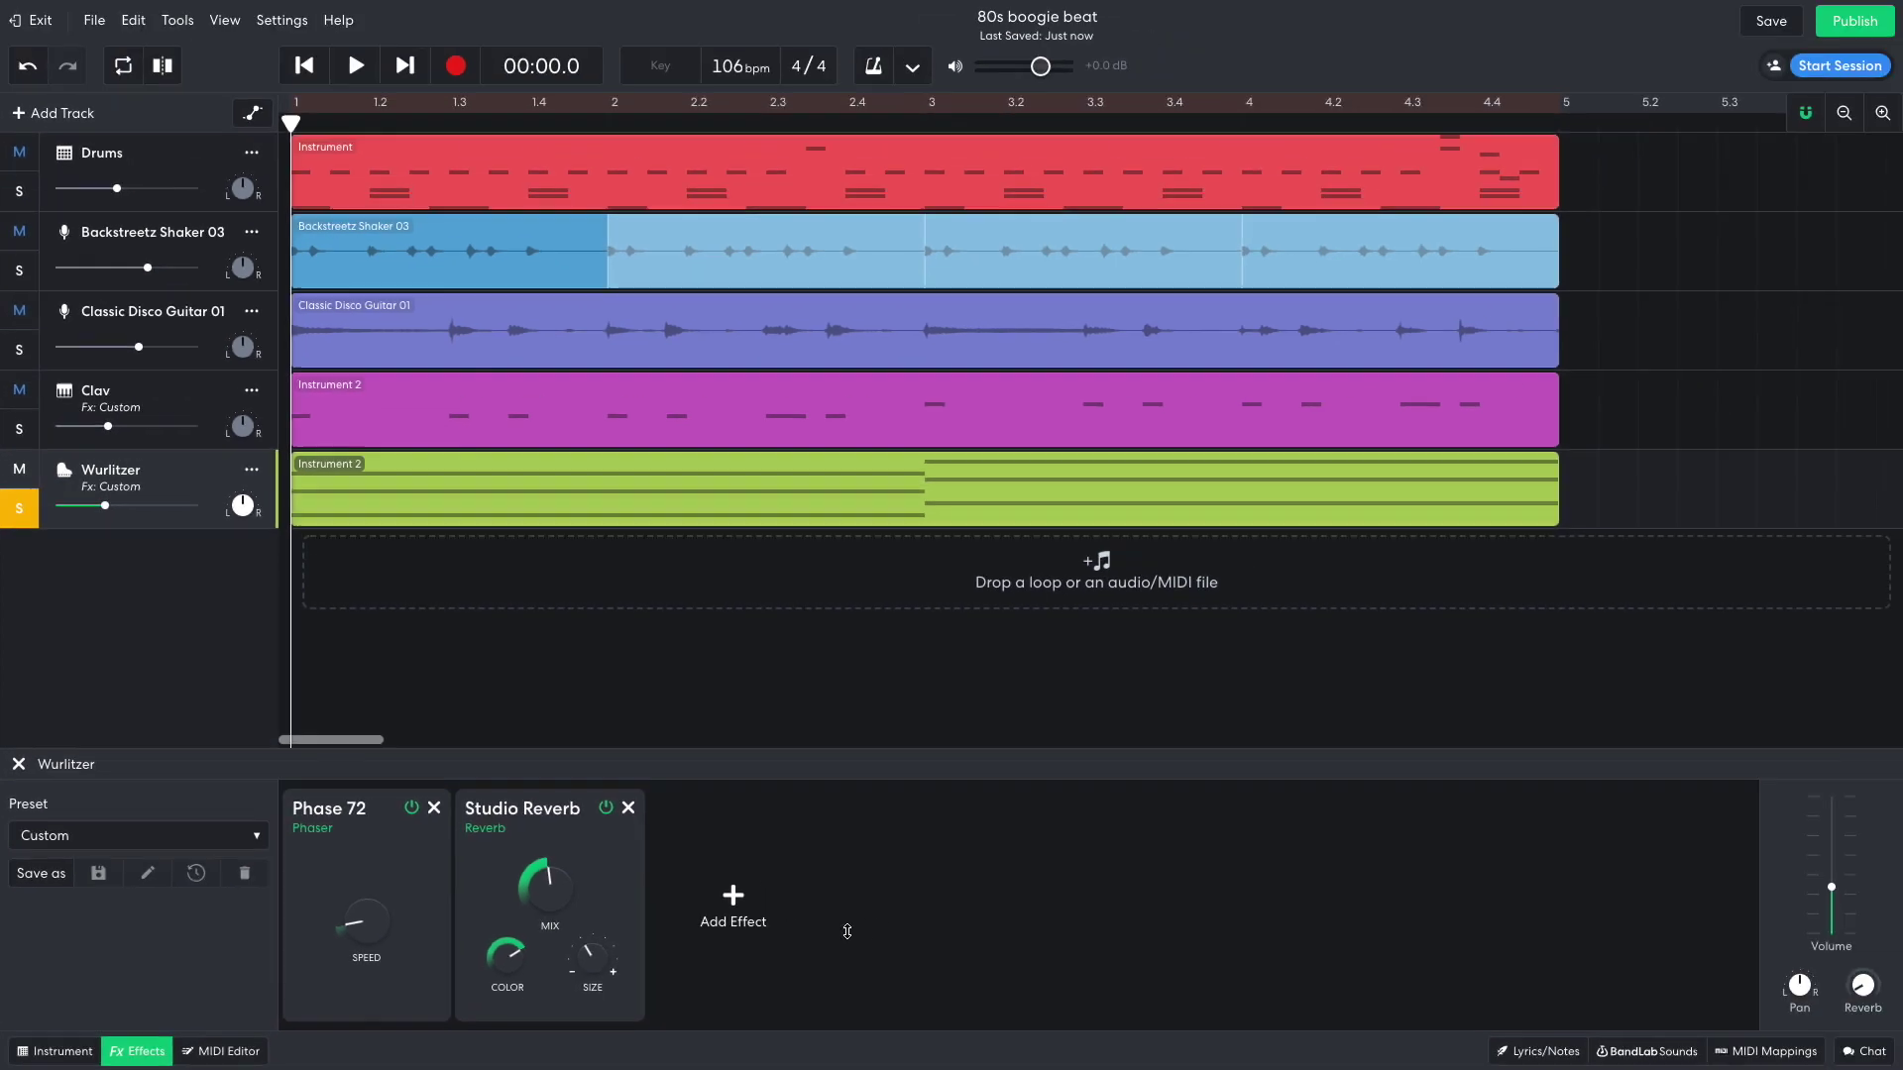
{"action": "key", "text": "space"}
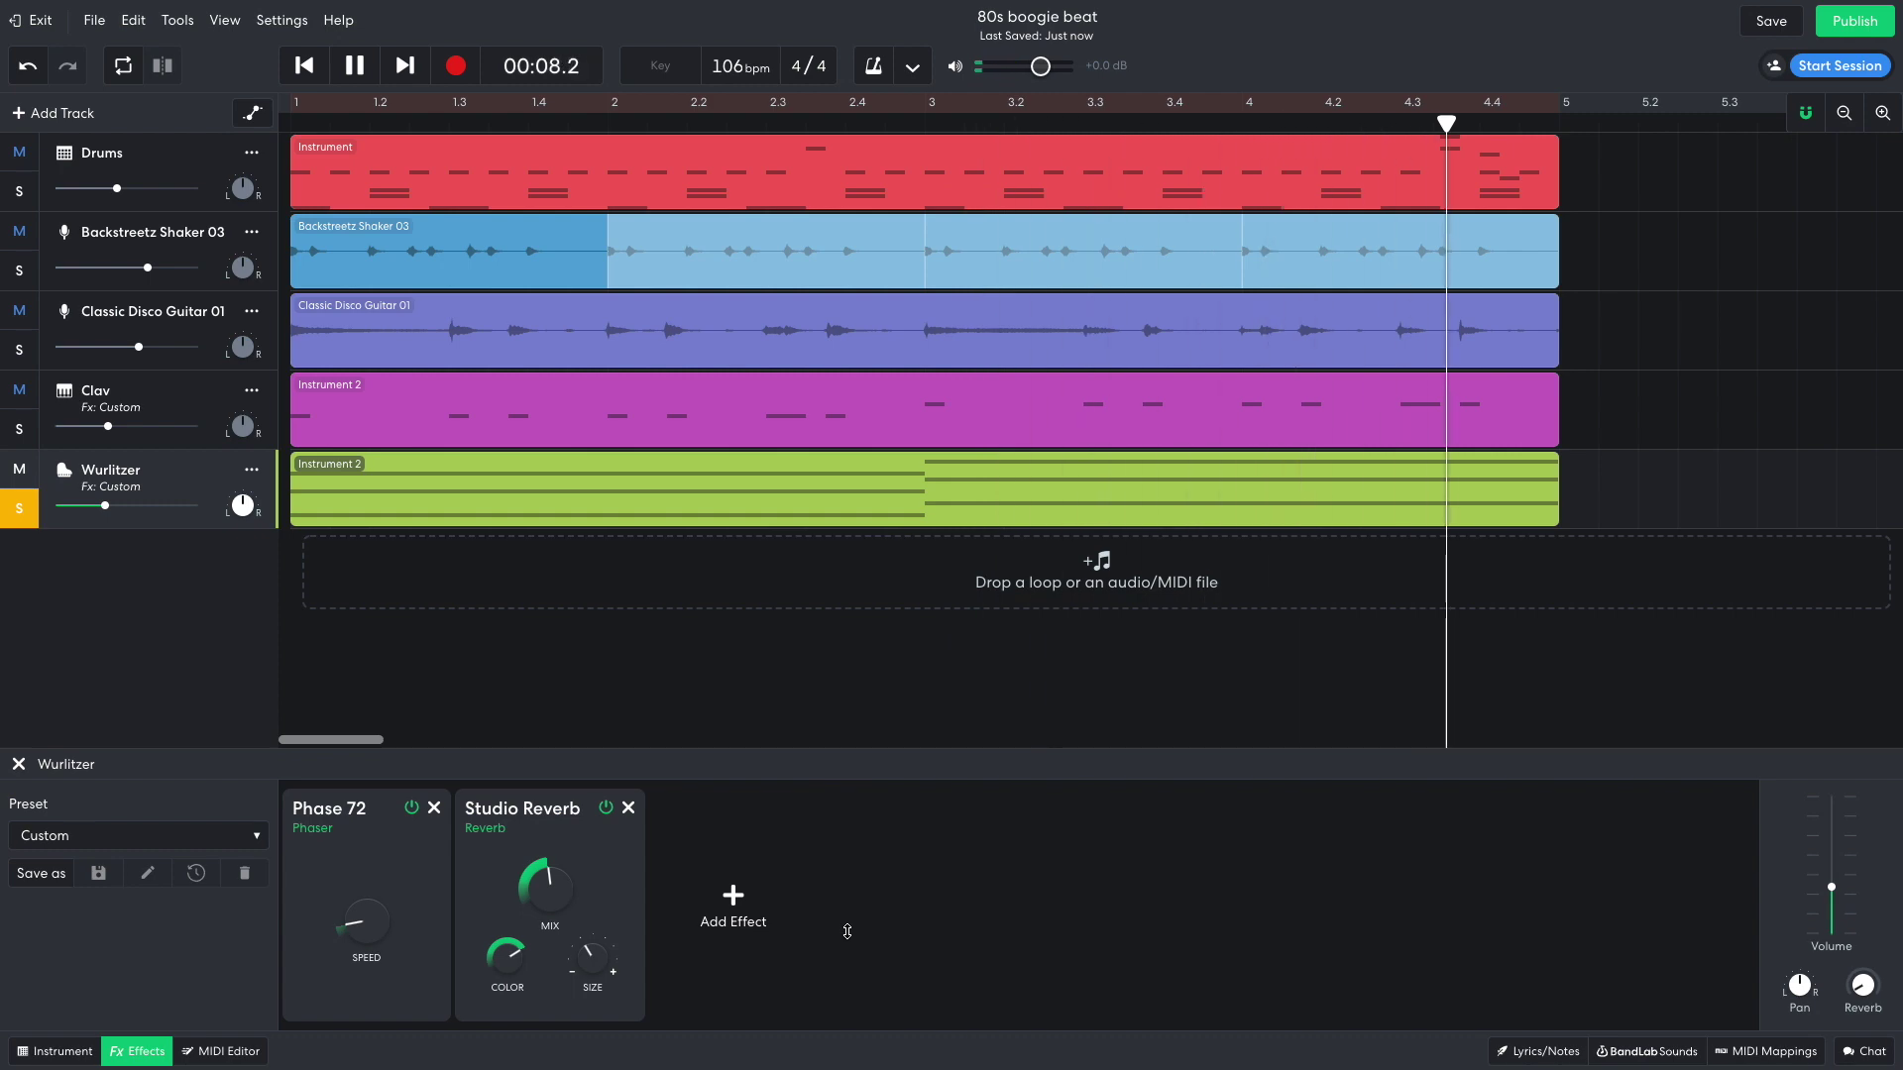
{"action": "key", "text": "shift+t"}
Step: Create a new instrument track using a preset from Basses > Synth Basses
{"action": "left_click", "coordinate": [736, 451]}
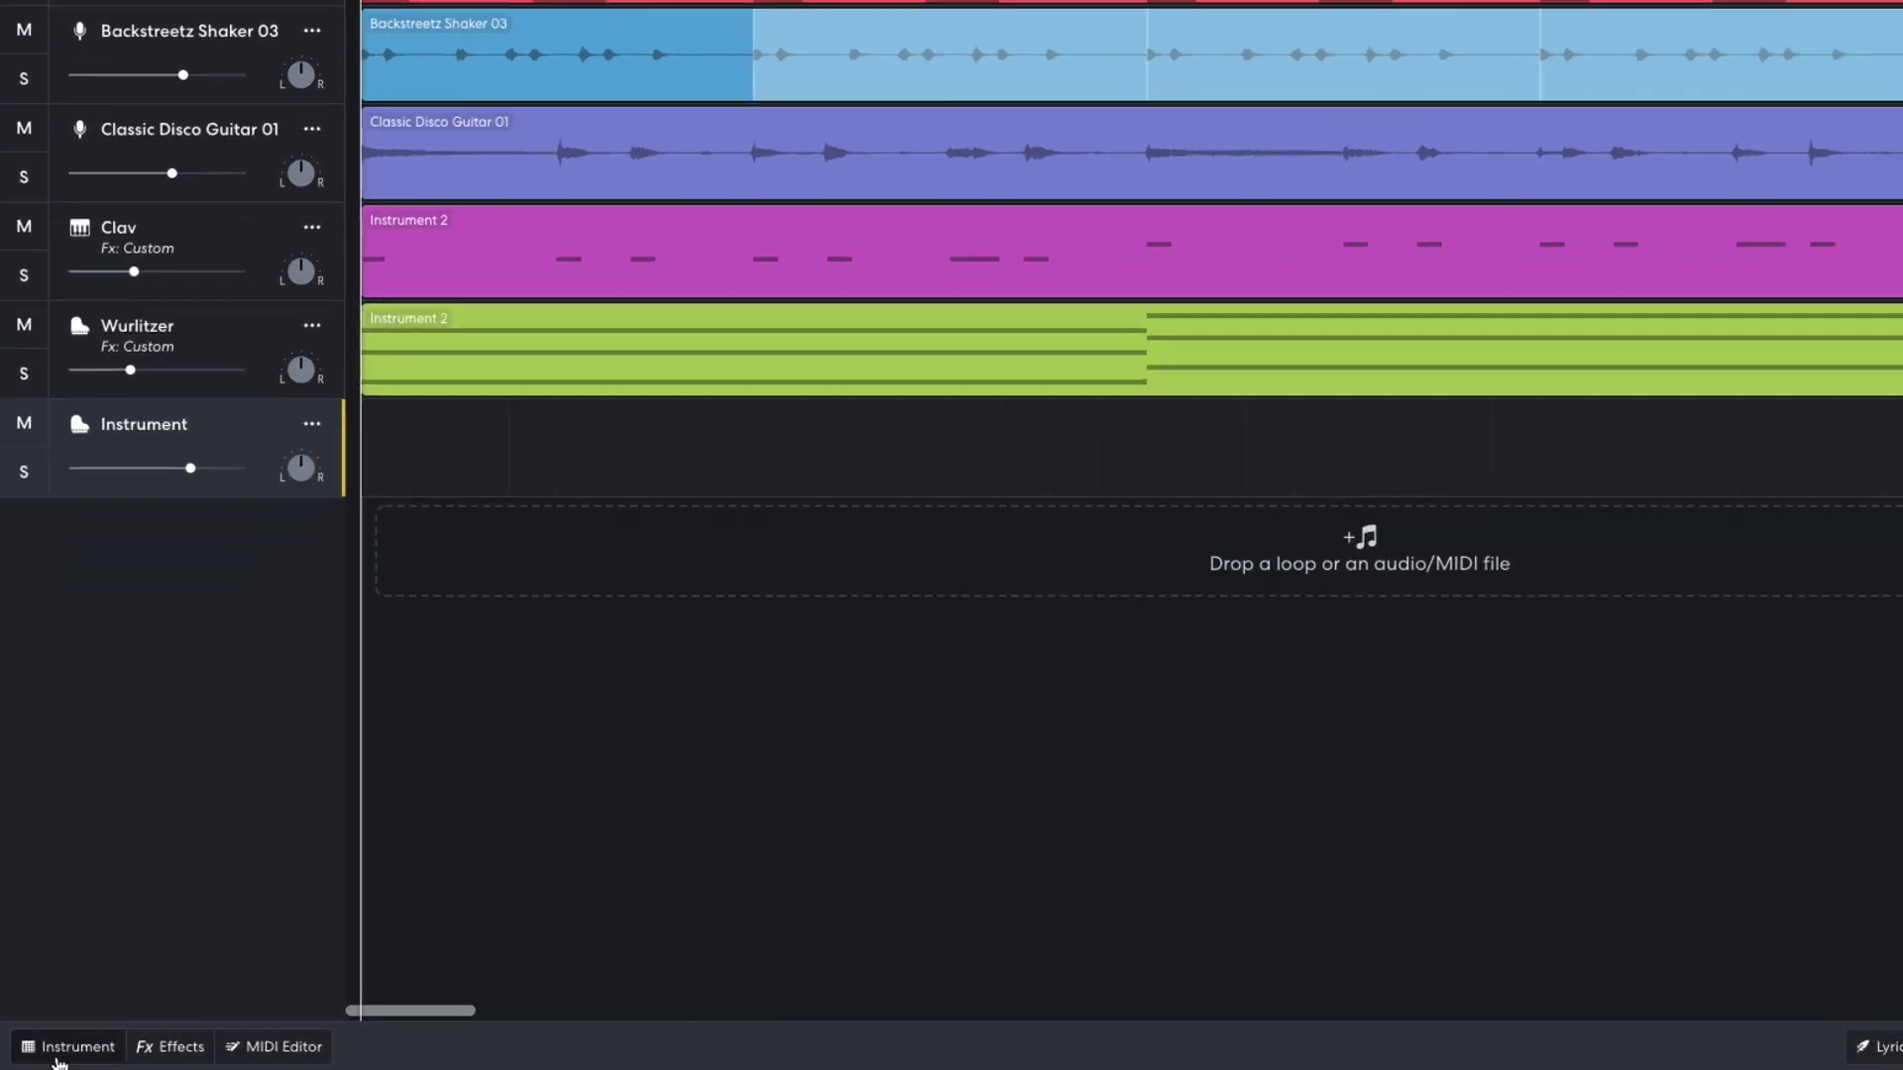
{"action": "left_click", "coordinate": [52, 1052]}
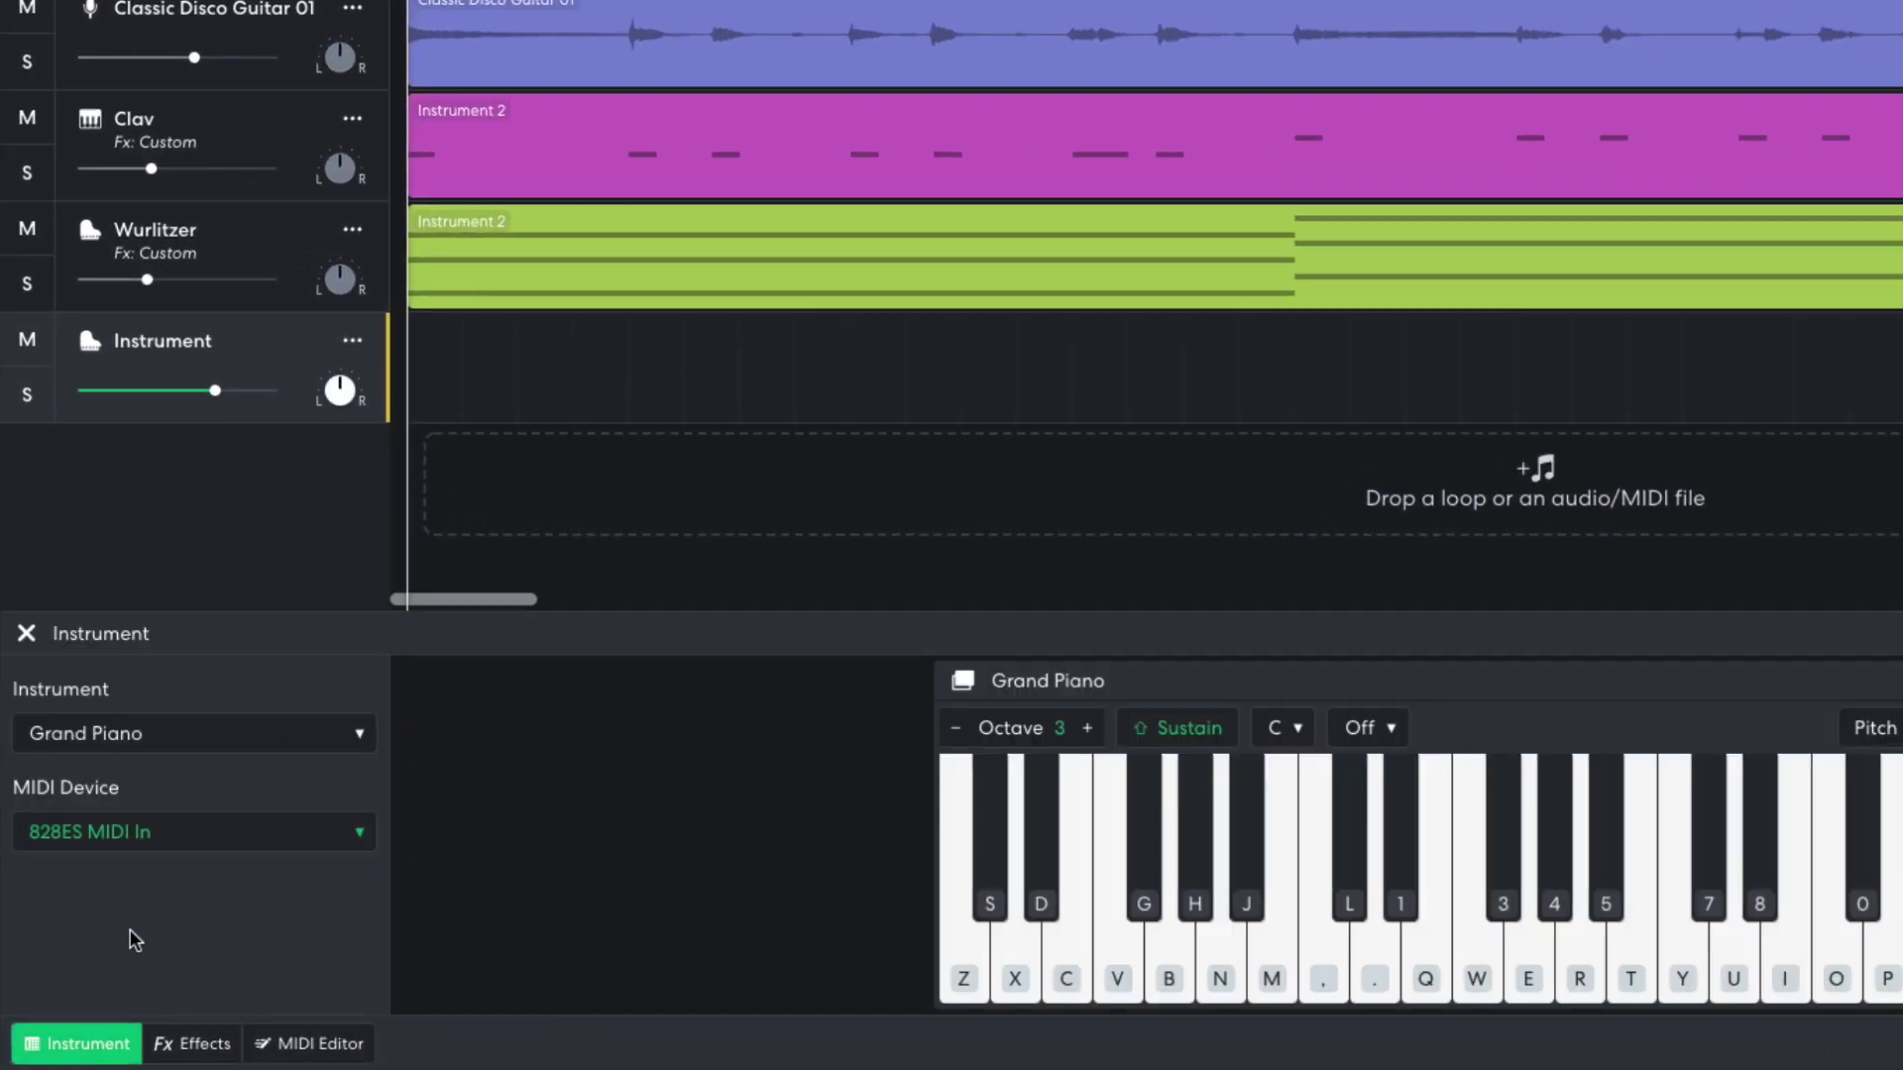
{"action": "left_click", "coordinate": [174, 743]}
{"action": "mouse_move", "coordinate": [258, 599]}
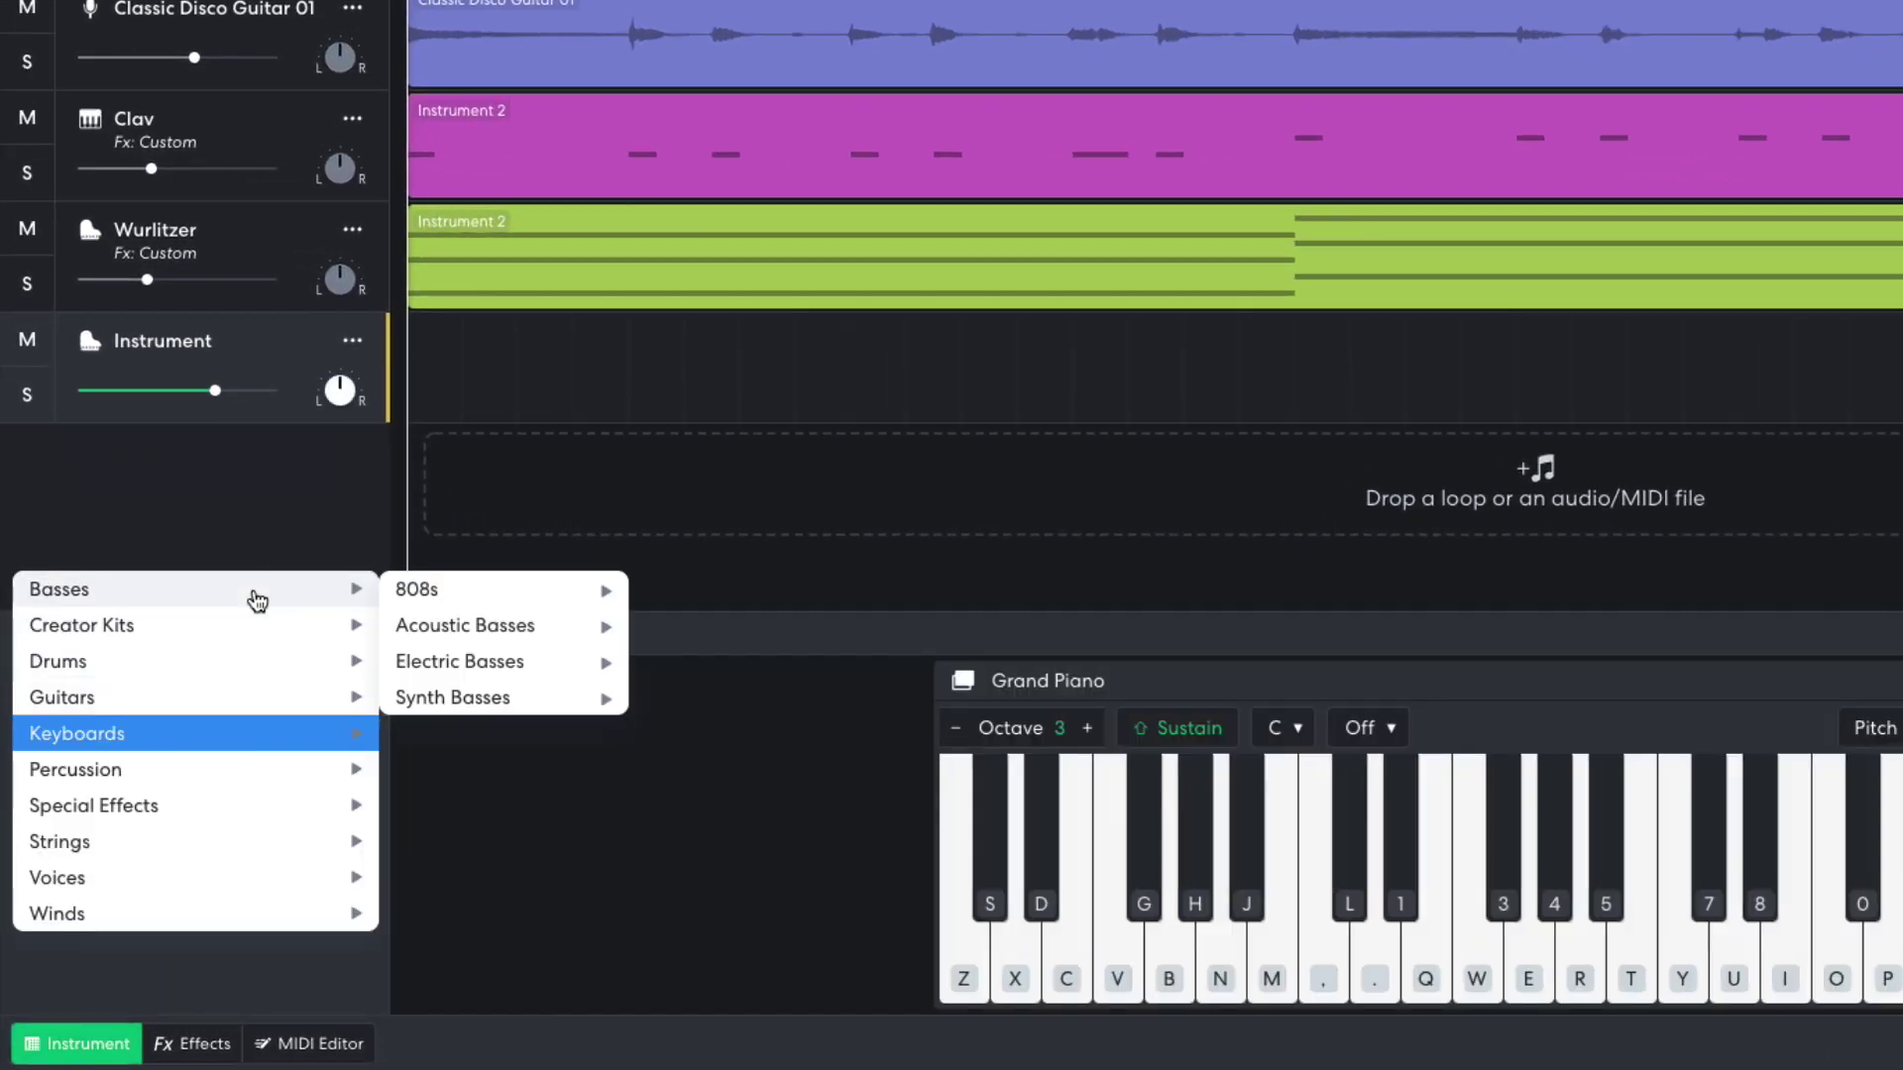
{"action": "mouse_move", "coordinate": [463, 707]}
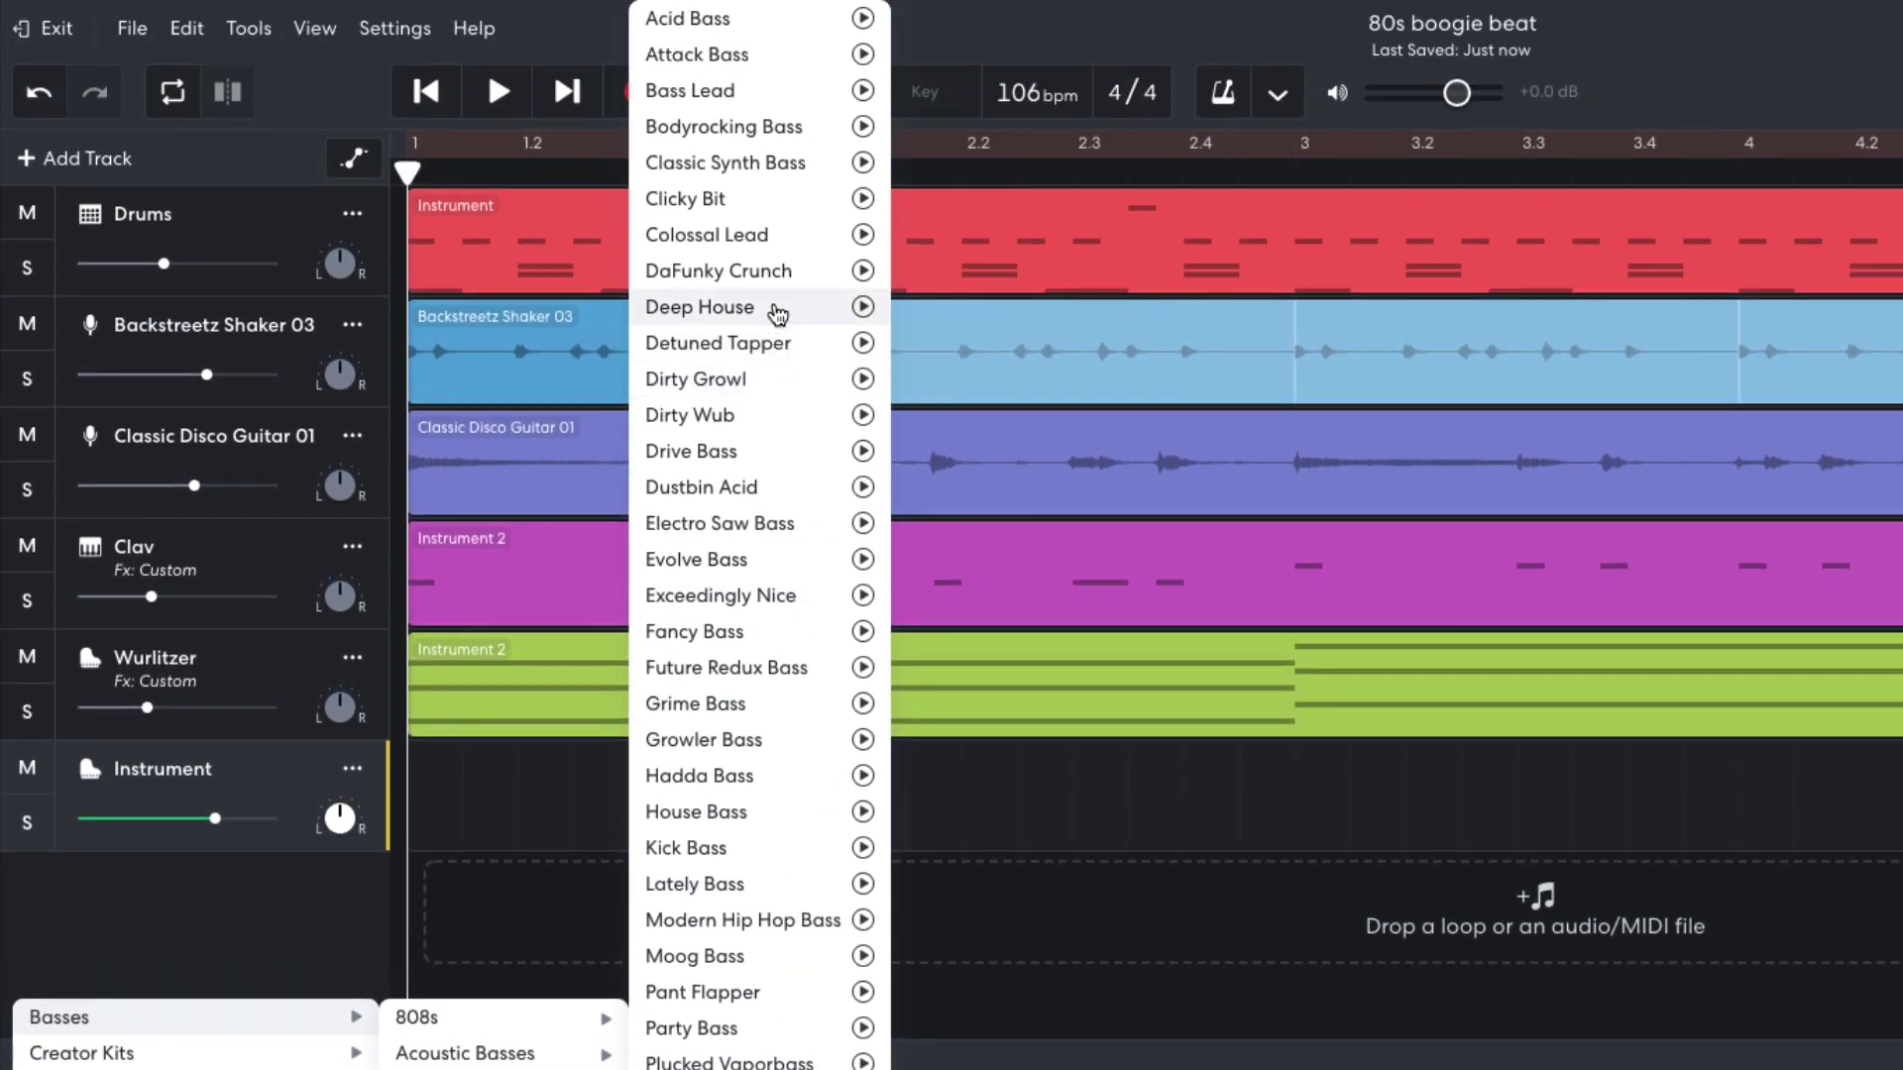
{"action": "left_click", "coordinate": [774, 308]}
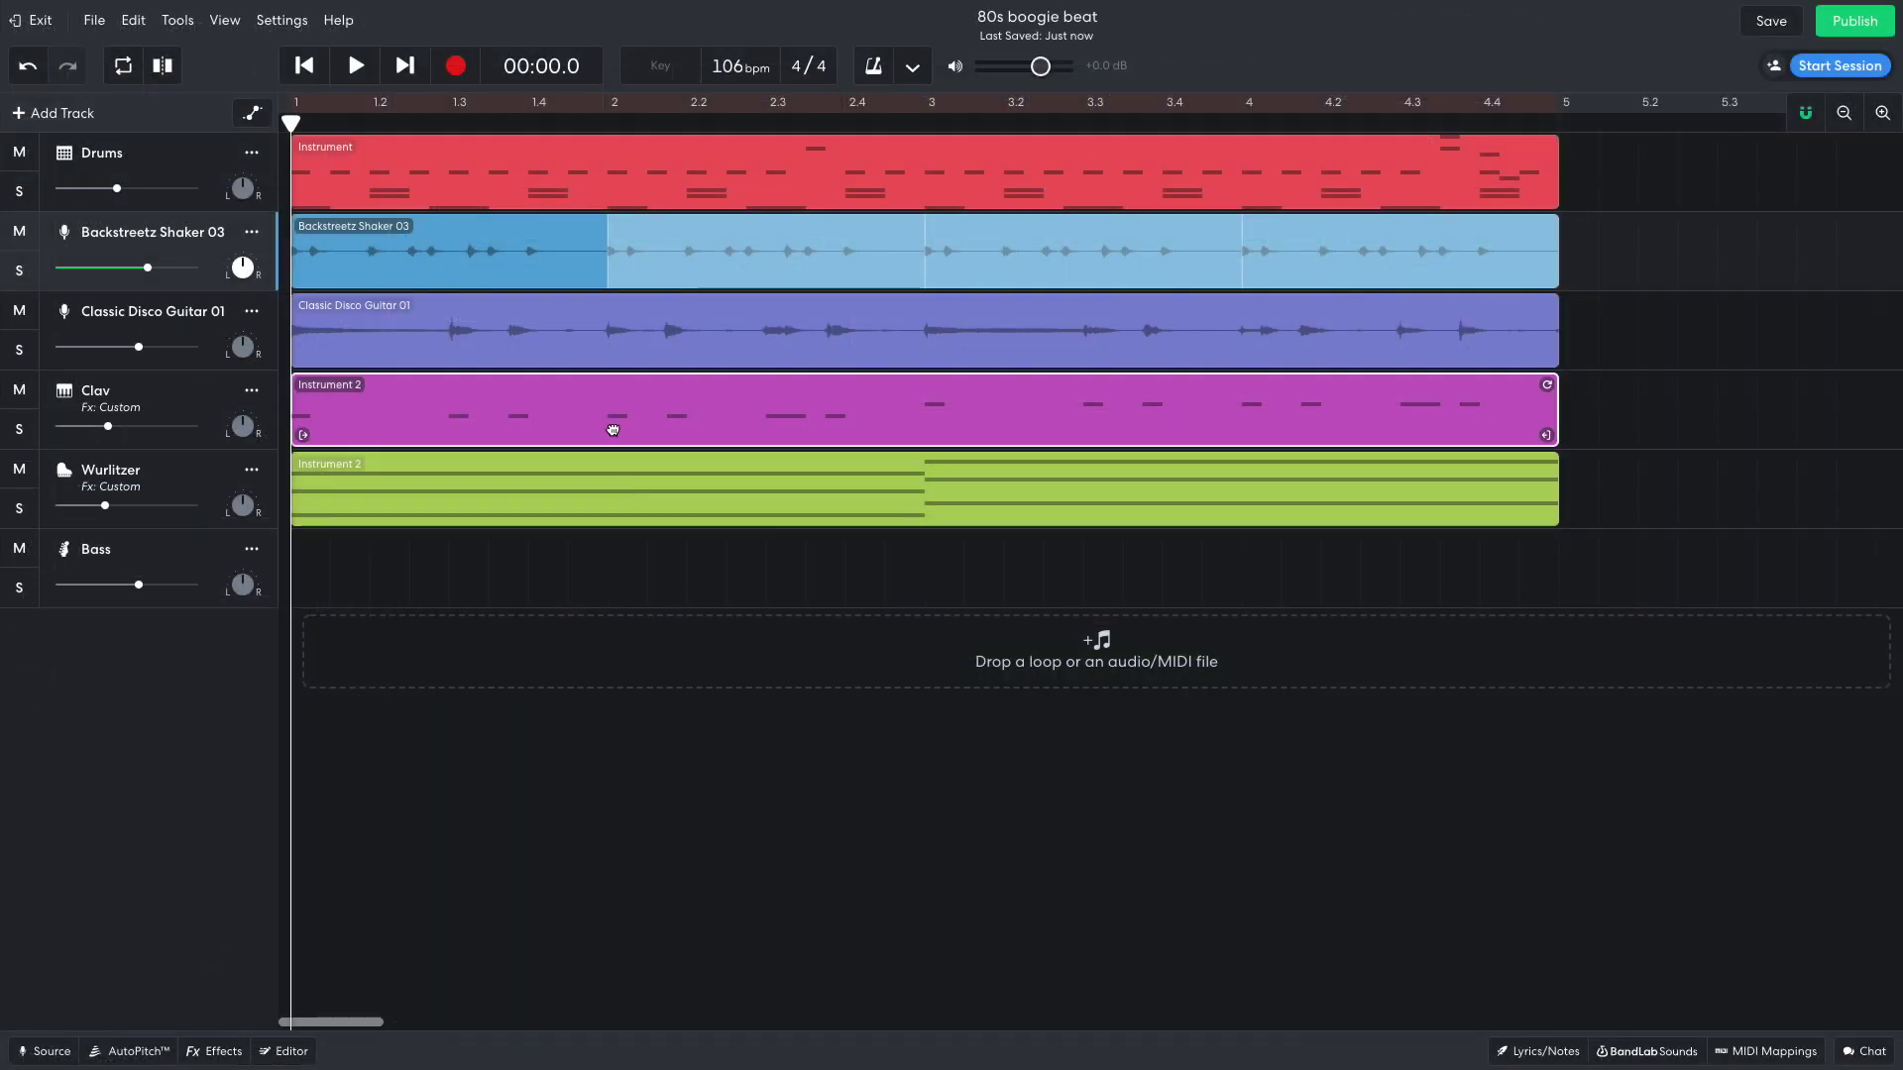
Step: Copy the Clav clip onto the Bass track, drop all its notes three octaves, and play it
{"action": "left_click_drag", "start_coordinate": [607, 420], "coordinate": [591, 569]}
{"action": "double_click", "coordinate": [591, 569]}
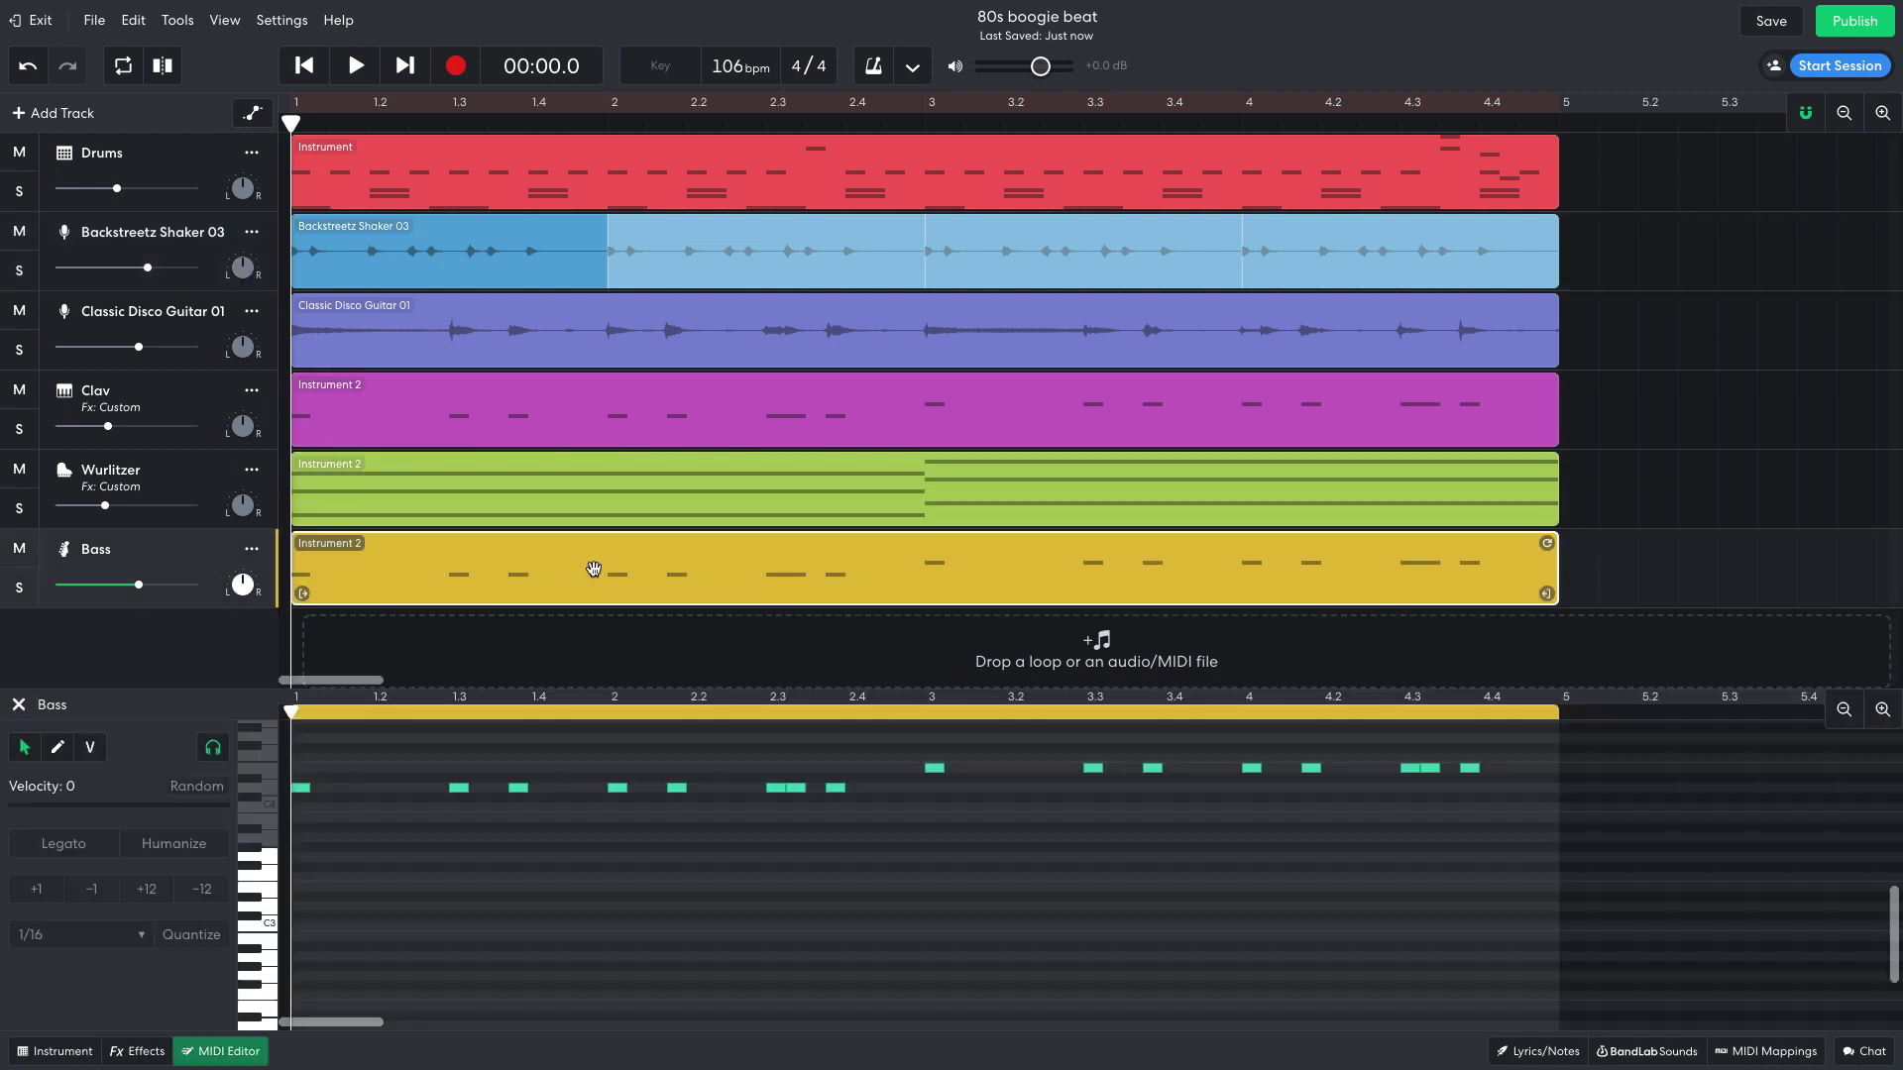
{"action": "left_click_drag", "start_coordinate": [621, 688], "coordinate": [635, 503]}
{"action": "left_click_drag", "start_coordinate": [1505, 557], "coordinate": [305, 717]}
{"action": "left_click", "coordinate": [202, 703]}
{"action": "left_click", "coordinate": [202, 702]}
{"action": "left_click", "coordinate": [203, 703]}
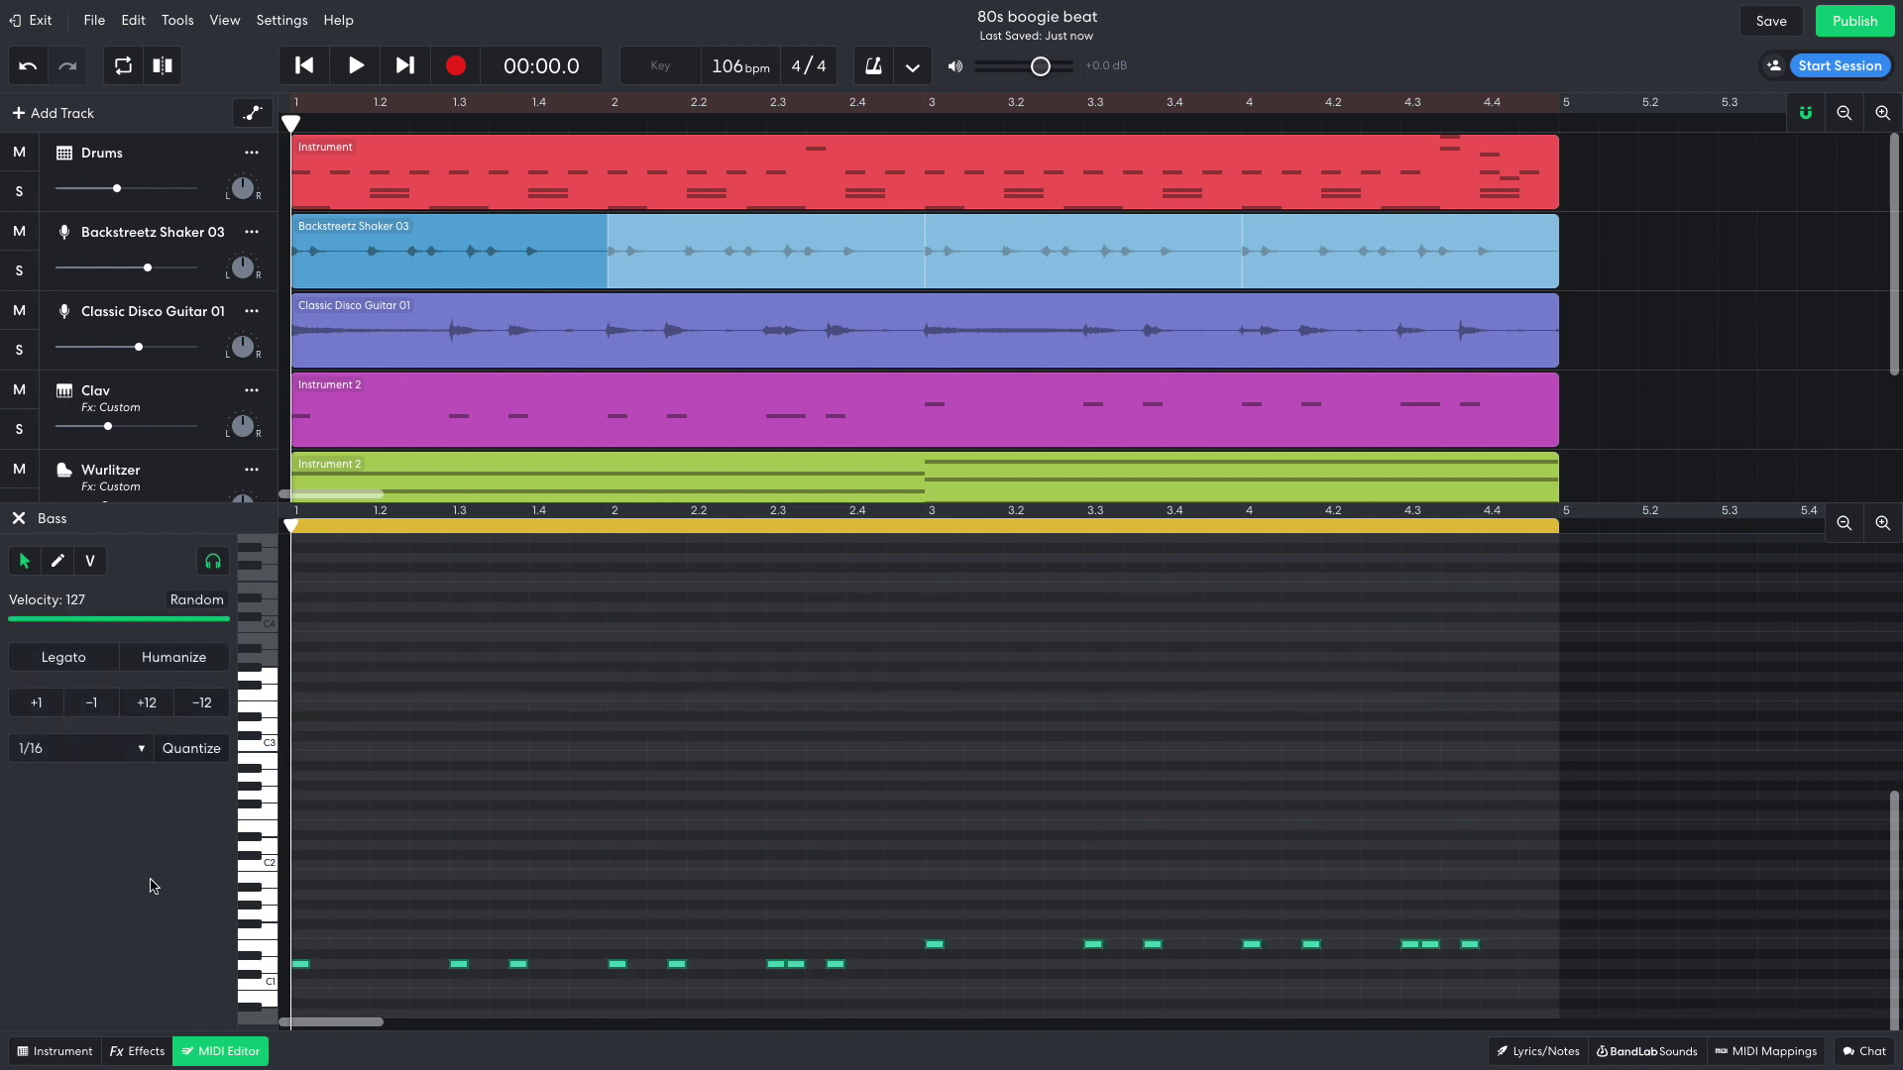
{"action": "key", "text": "space"}
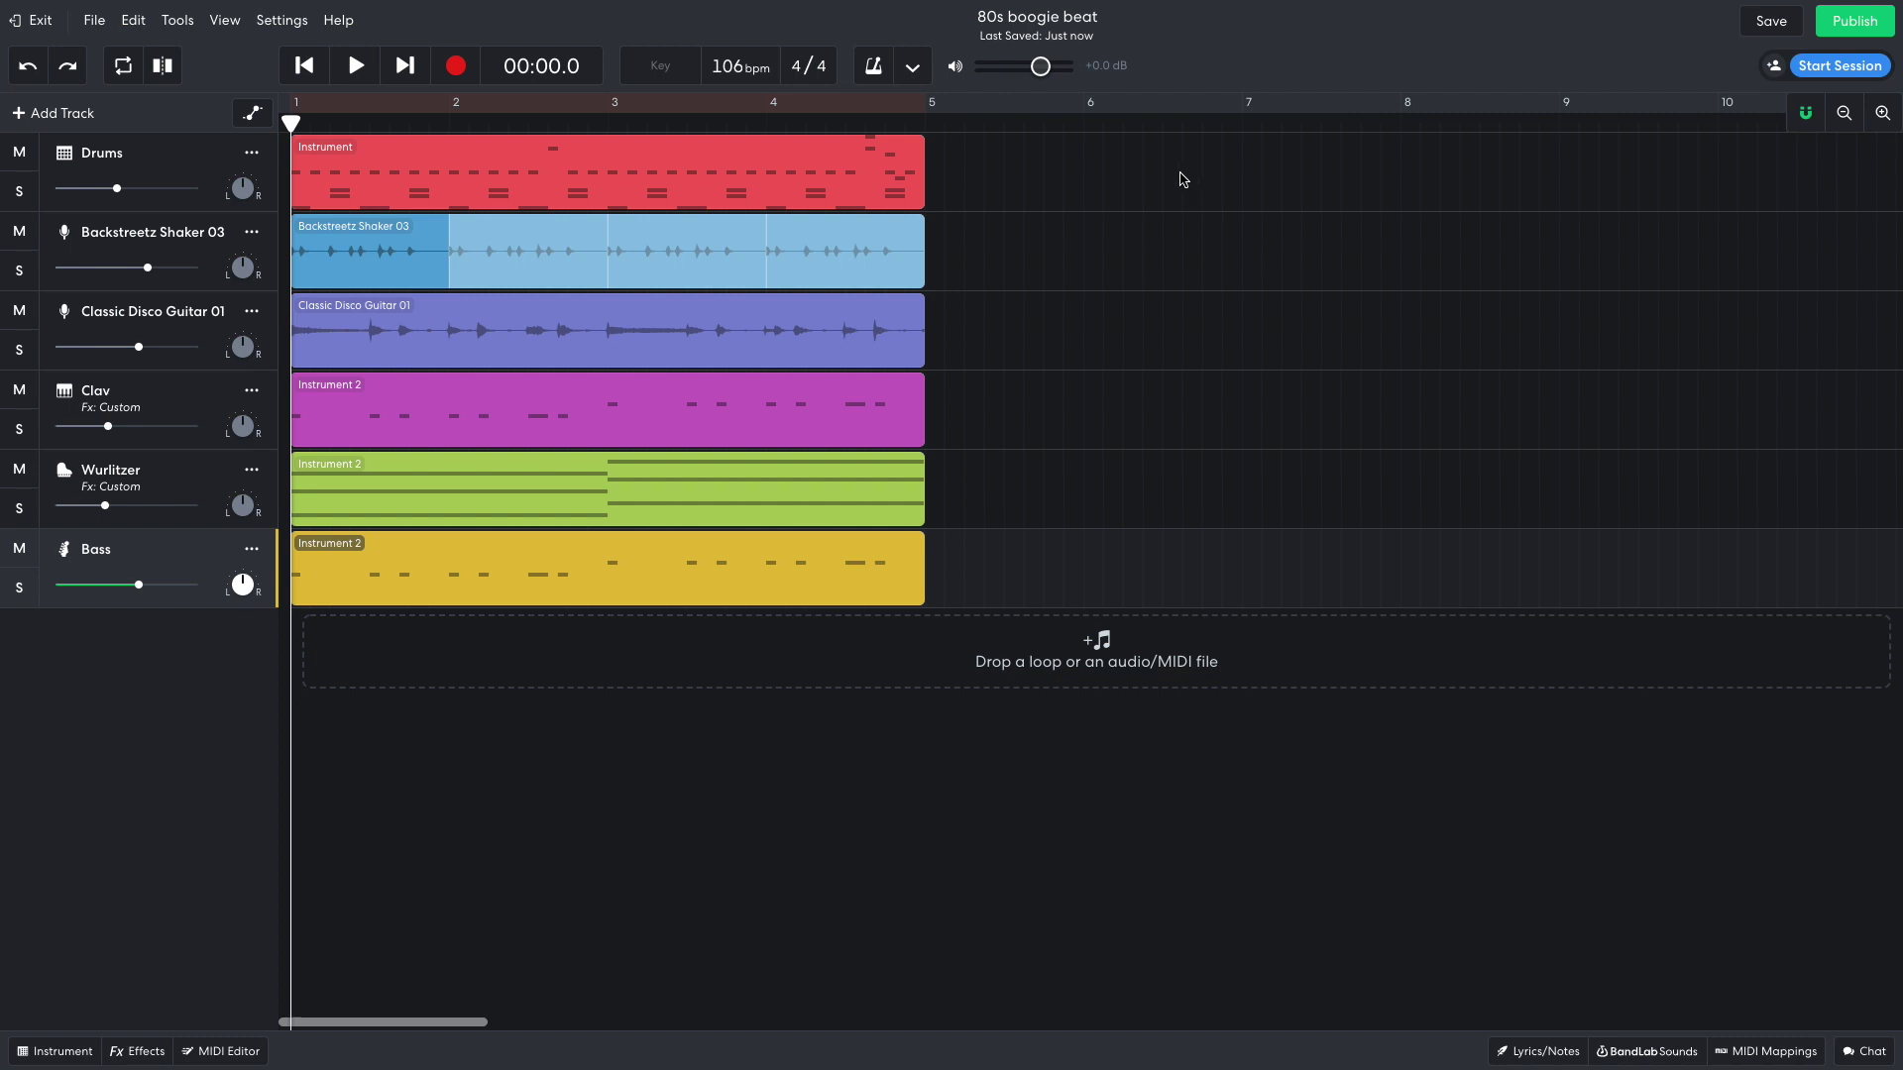
Step: Copy all six clips to start at bar 5 and open the second Bass clip
{"action": "left_click_drag", "start_coordinate": [1182, 180], "coordinate": [468, 574]}
{"action": "left_click_drag", "start_coordinate": [369, 181], "coordinate": [1024, 183]}
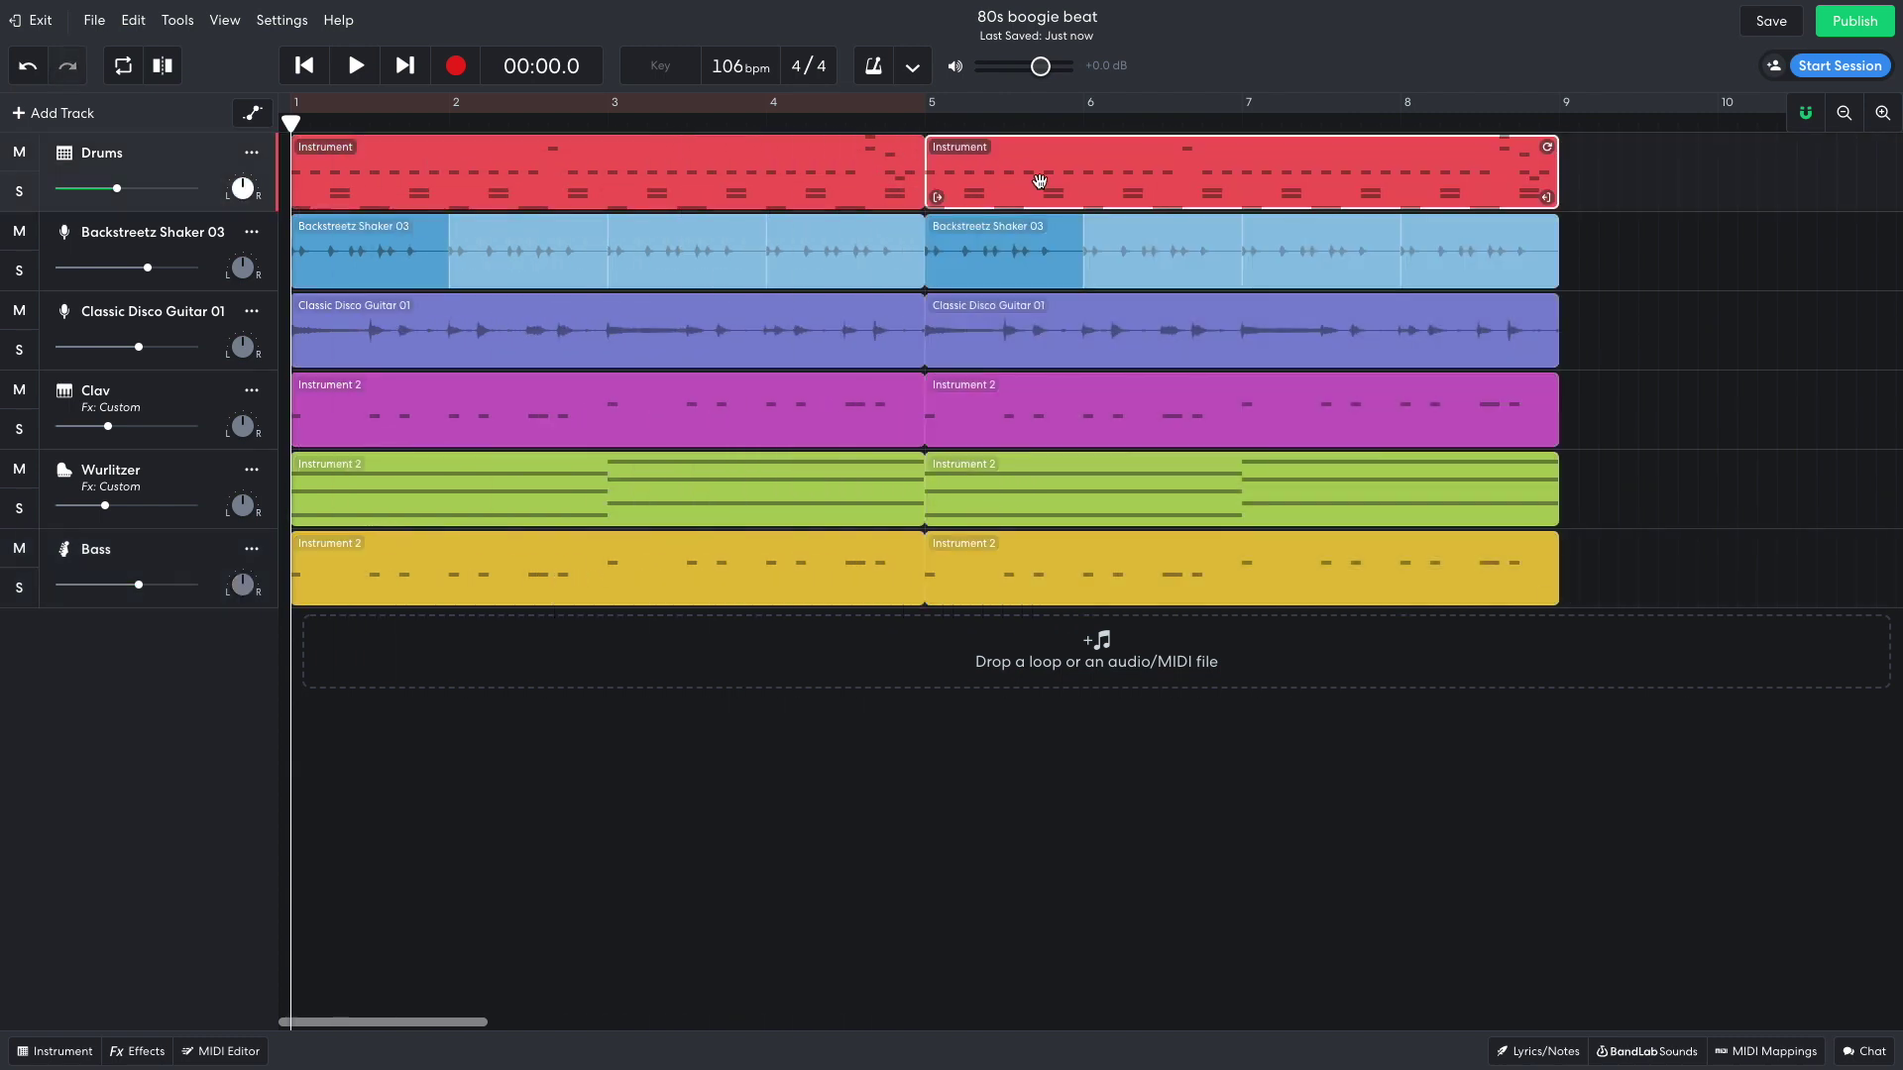
{"action": "double_click", "coordinate": [975, 559]}
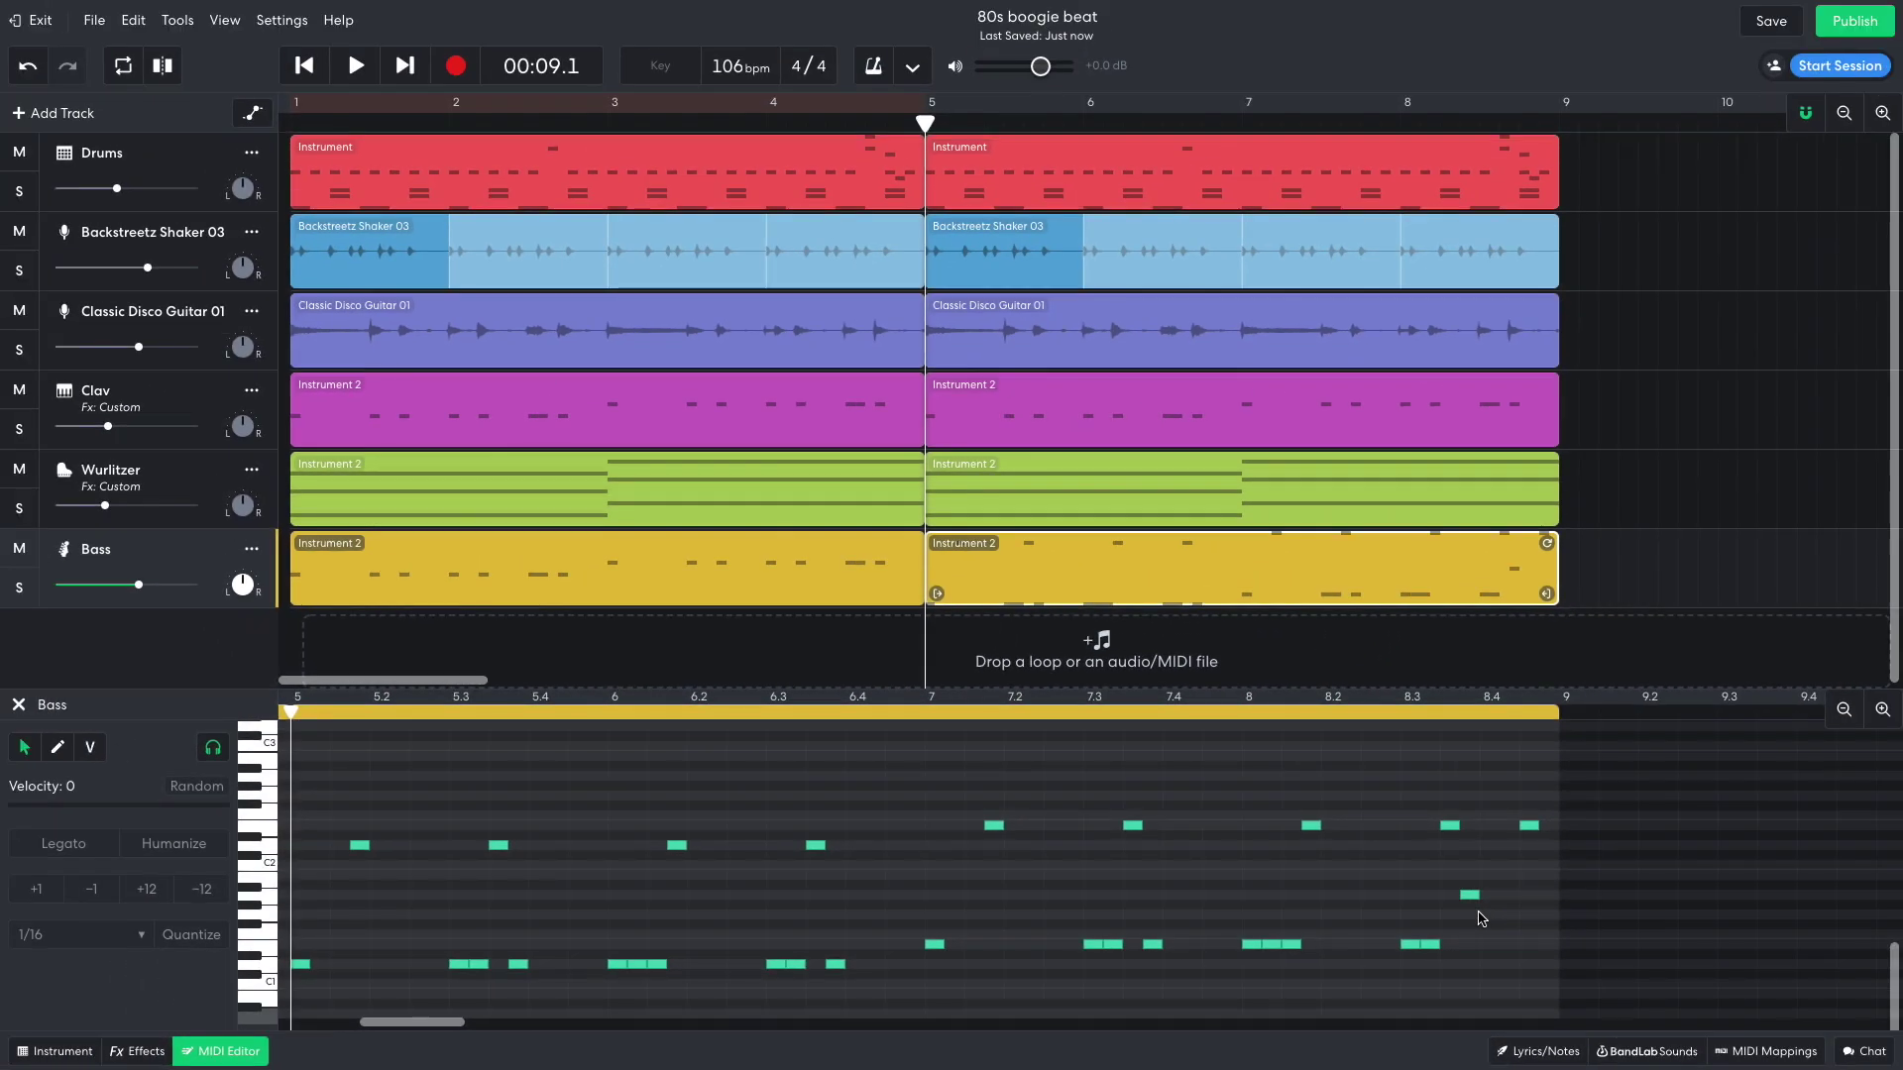
Step: Play the arrangement from bar 5 to hear the second half
{"action": "key", "text": "space"}
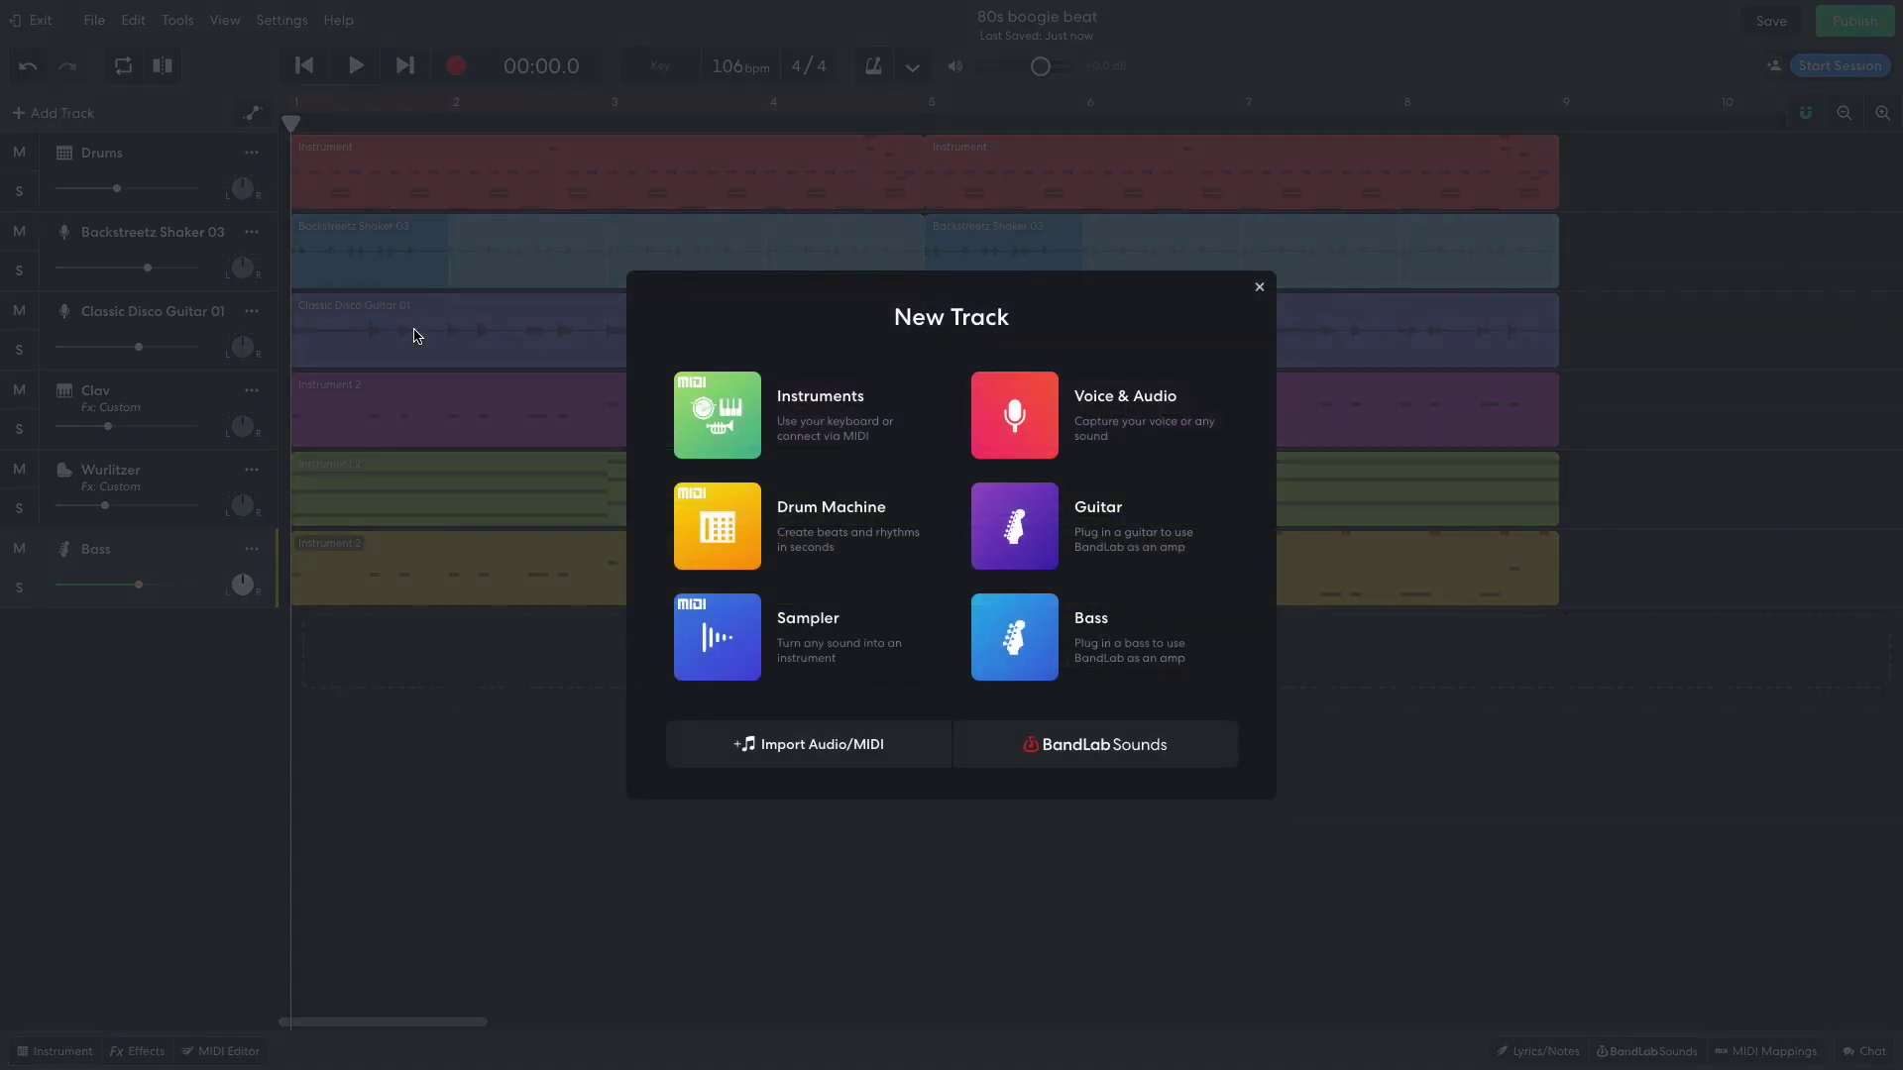
Step: Add a new instrument track with the Synth Basses > Fancy Bass sound and play it back
{"action": "left_click", "coordinate": [711, 417]}
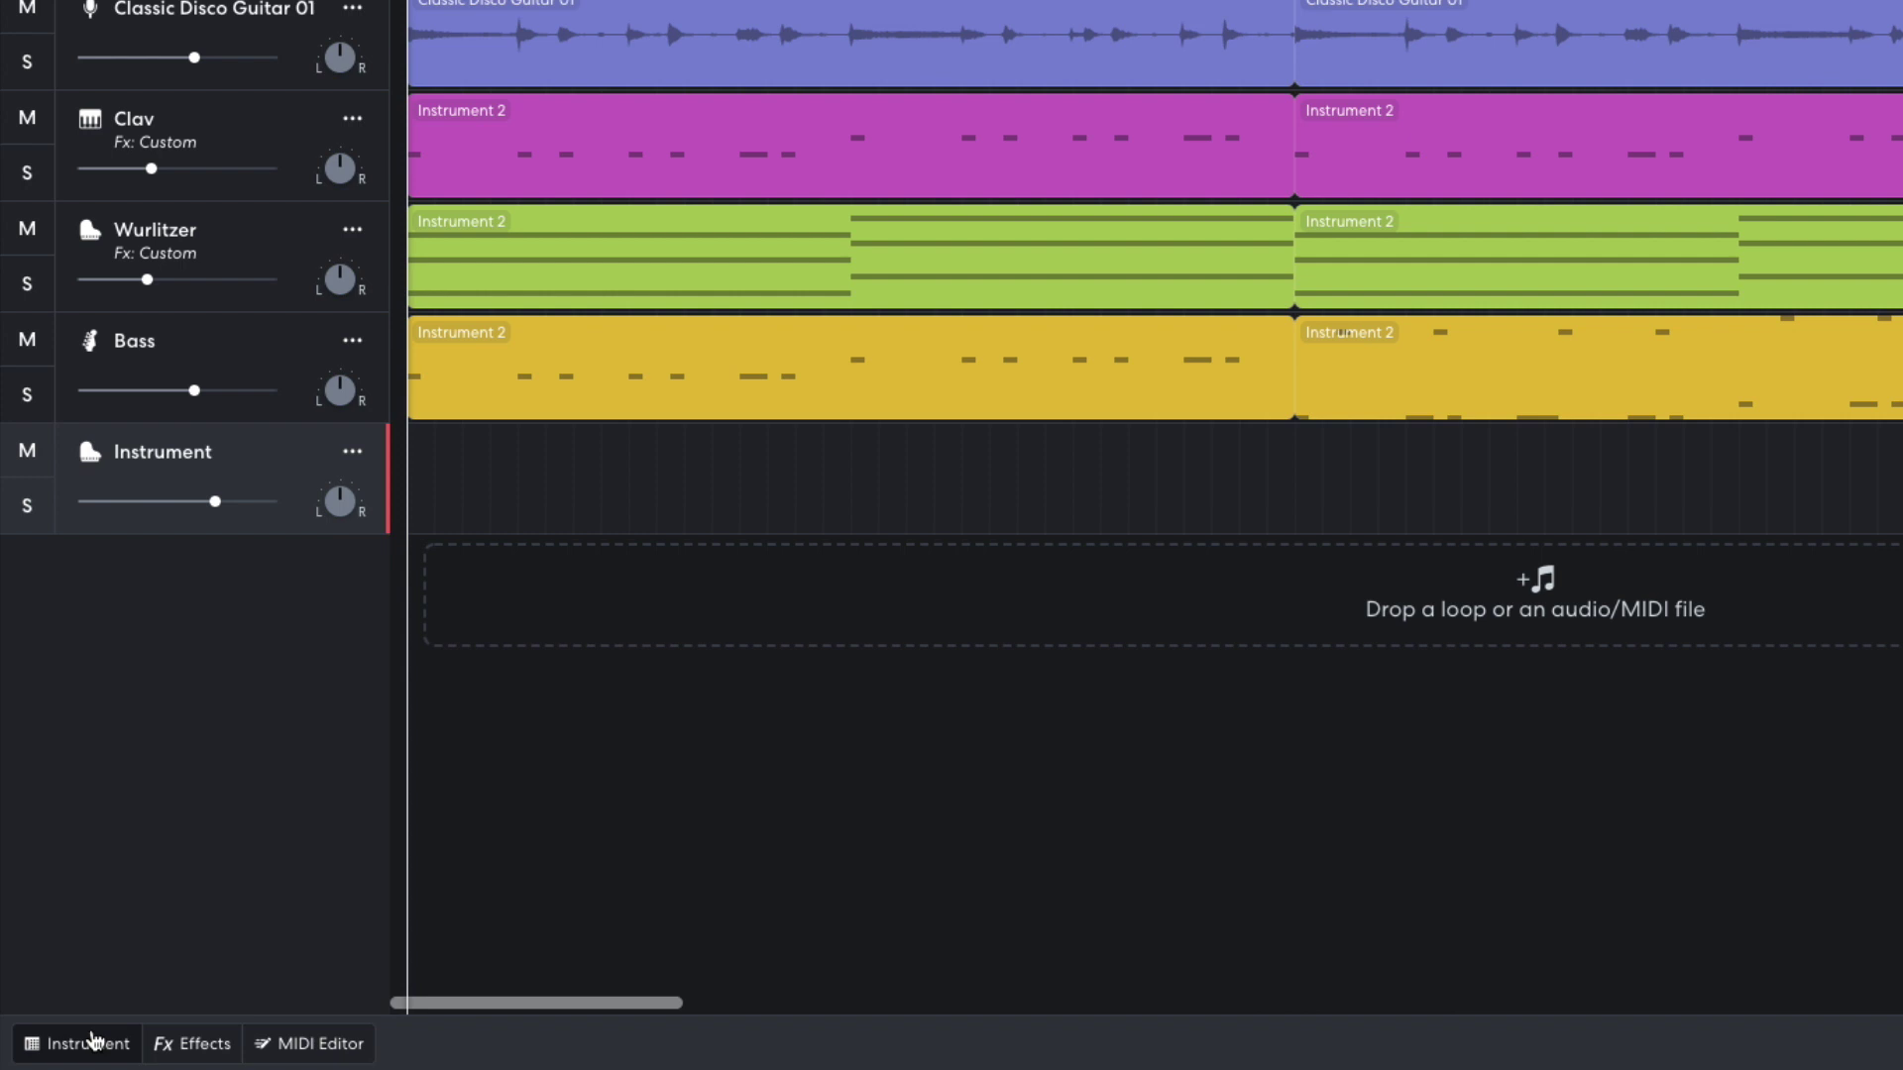
{"action": "left_click", "coordinate": [89, 1041]}
{"action": "left_click", "coordinate": [199, 741]}
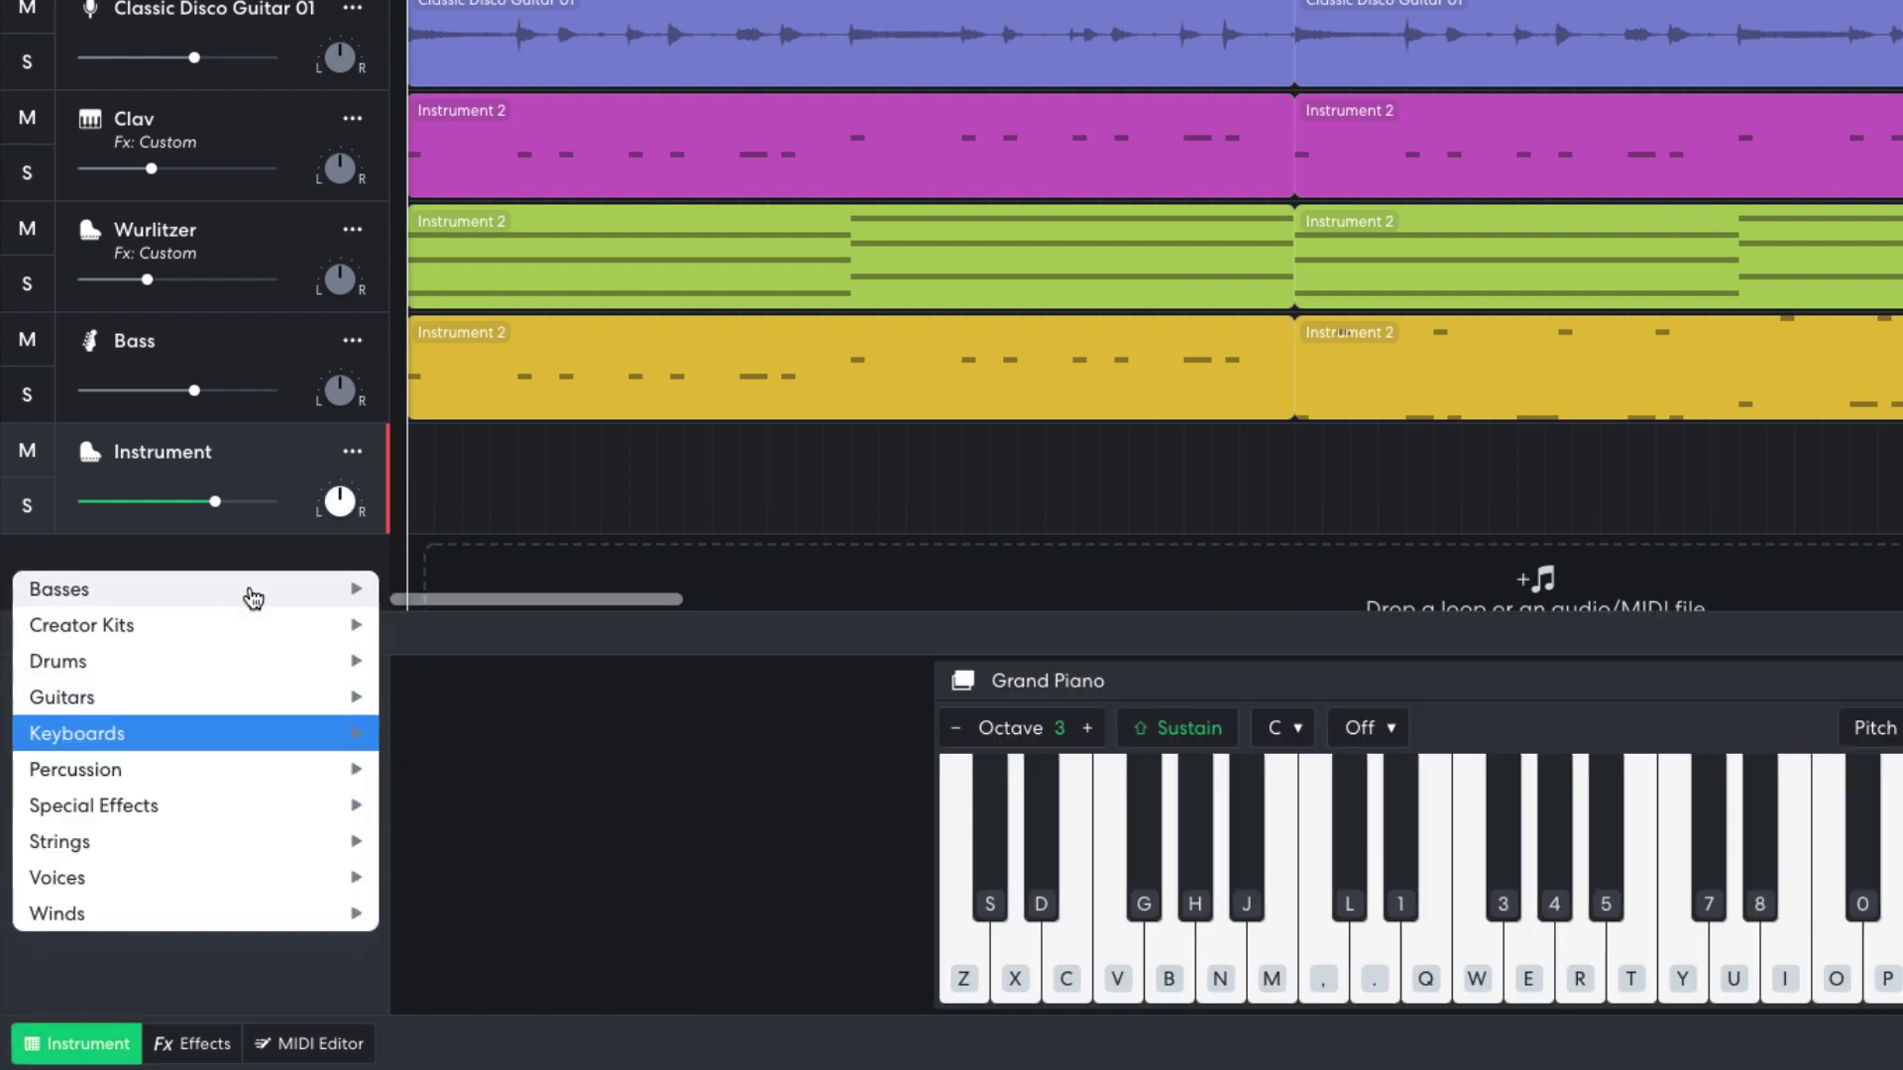
{"action": "mouse_move", "coordinate": [253, 598]}
{"action": "mouse_move", "coordinate": [495, 702]}
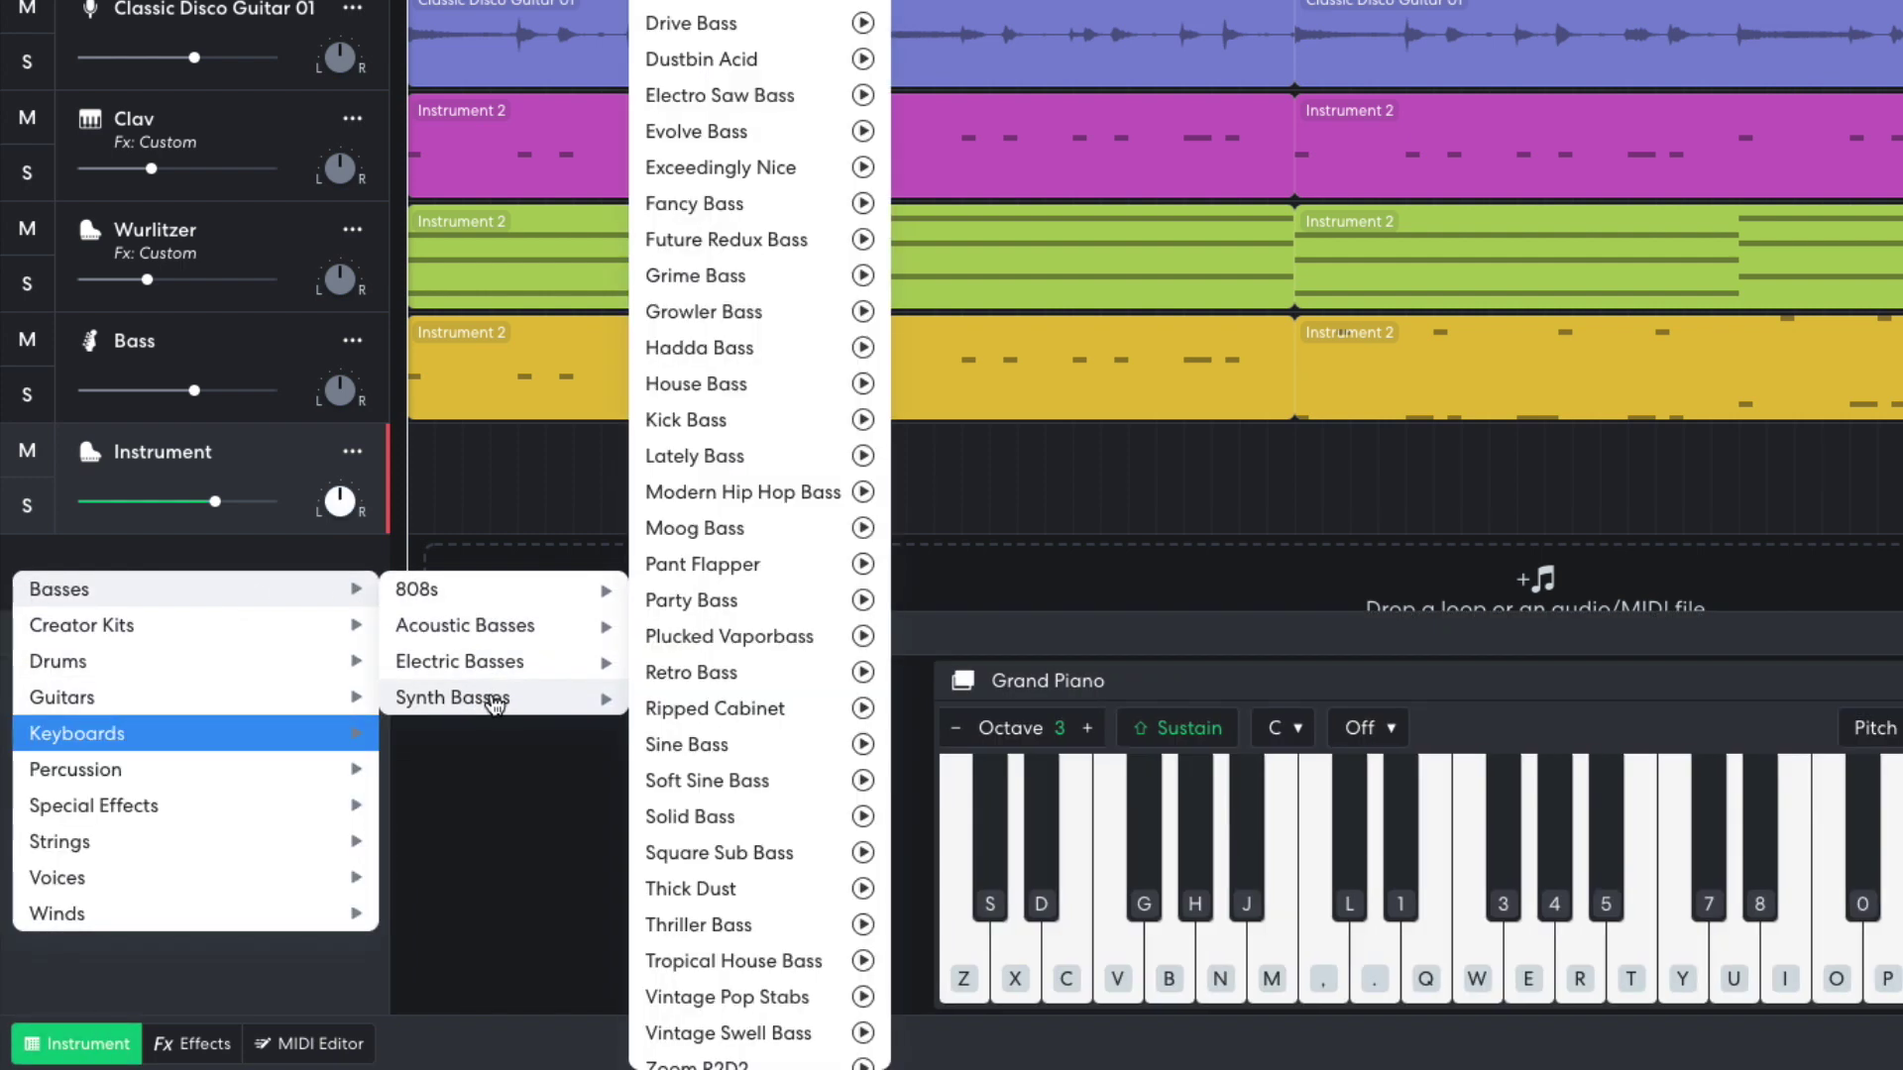
{"action": "left_click", "coordinate": [768, 204]}
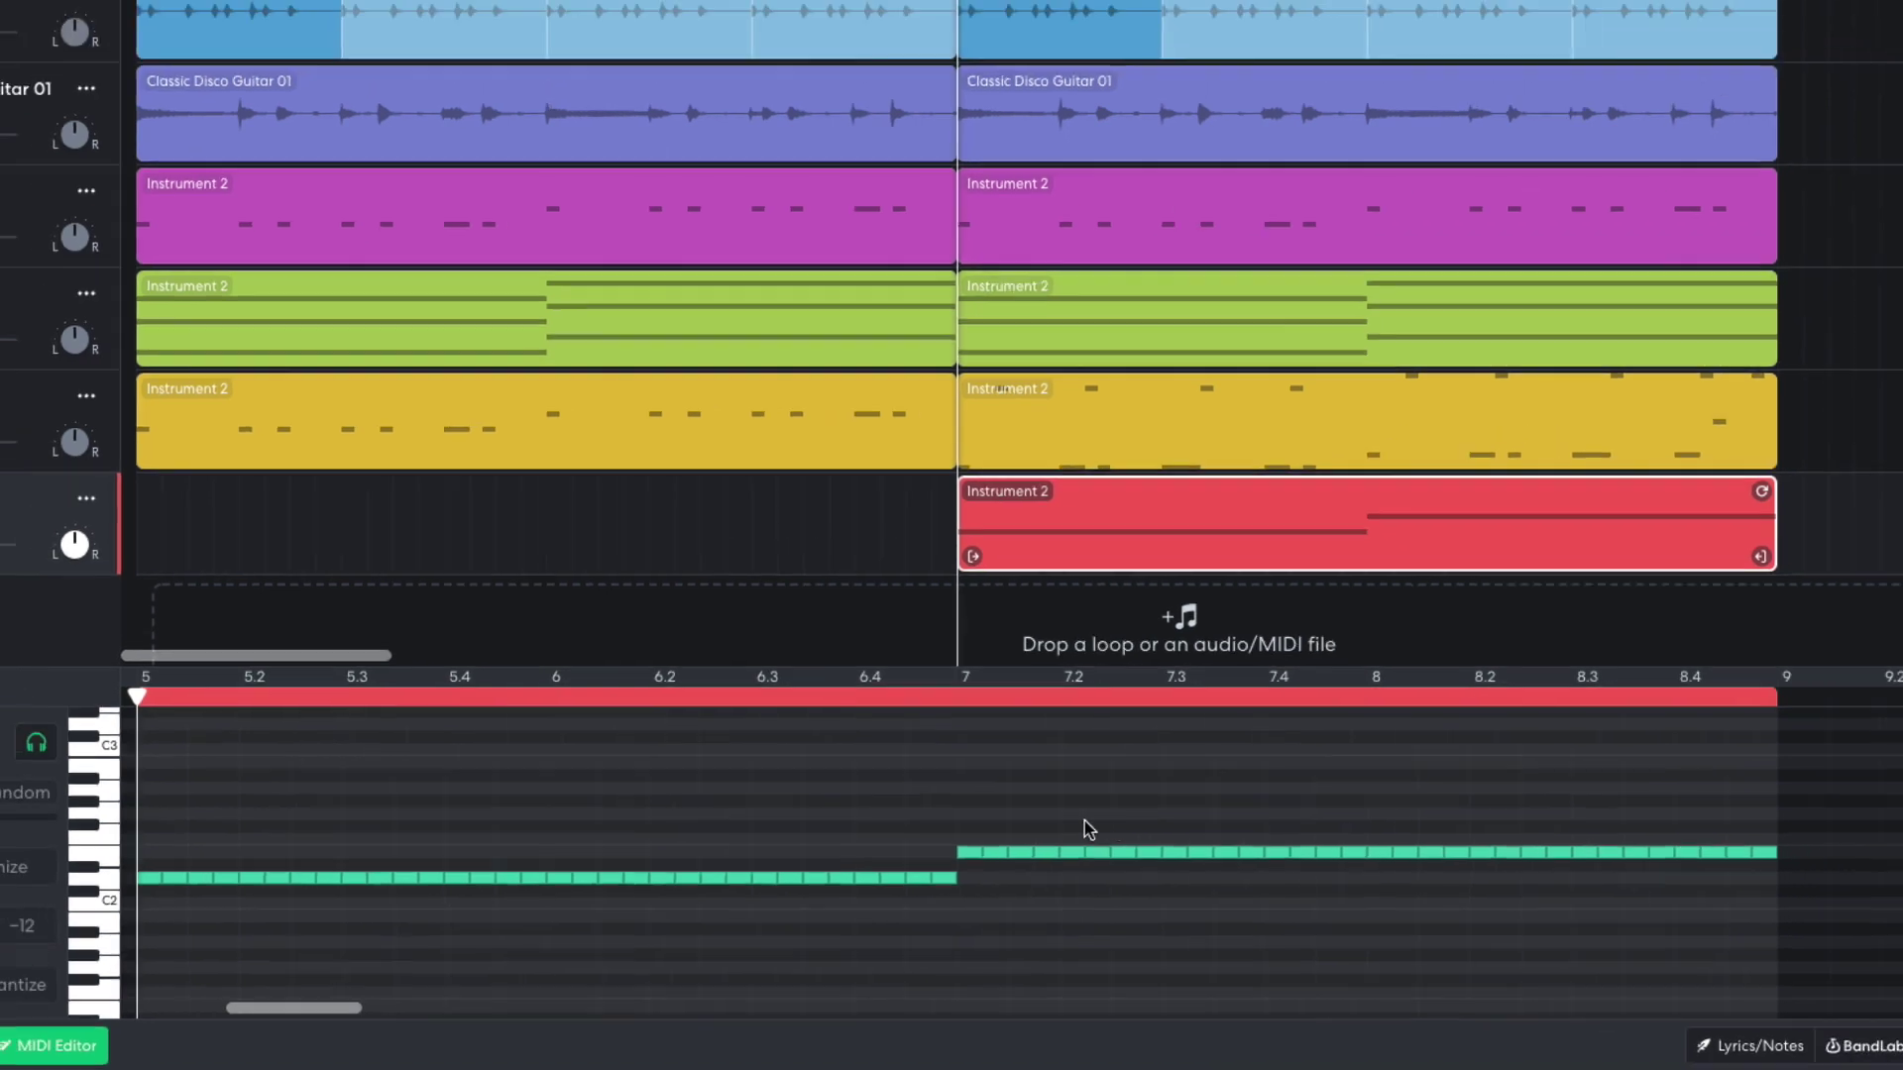
{"action": "key", "text": "space"}
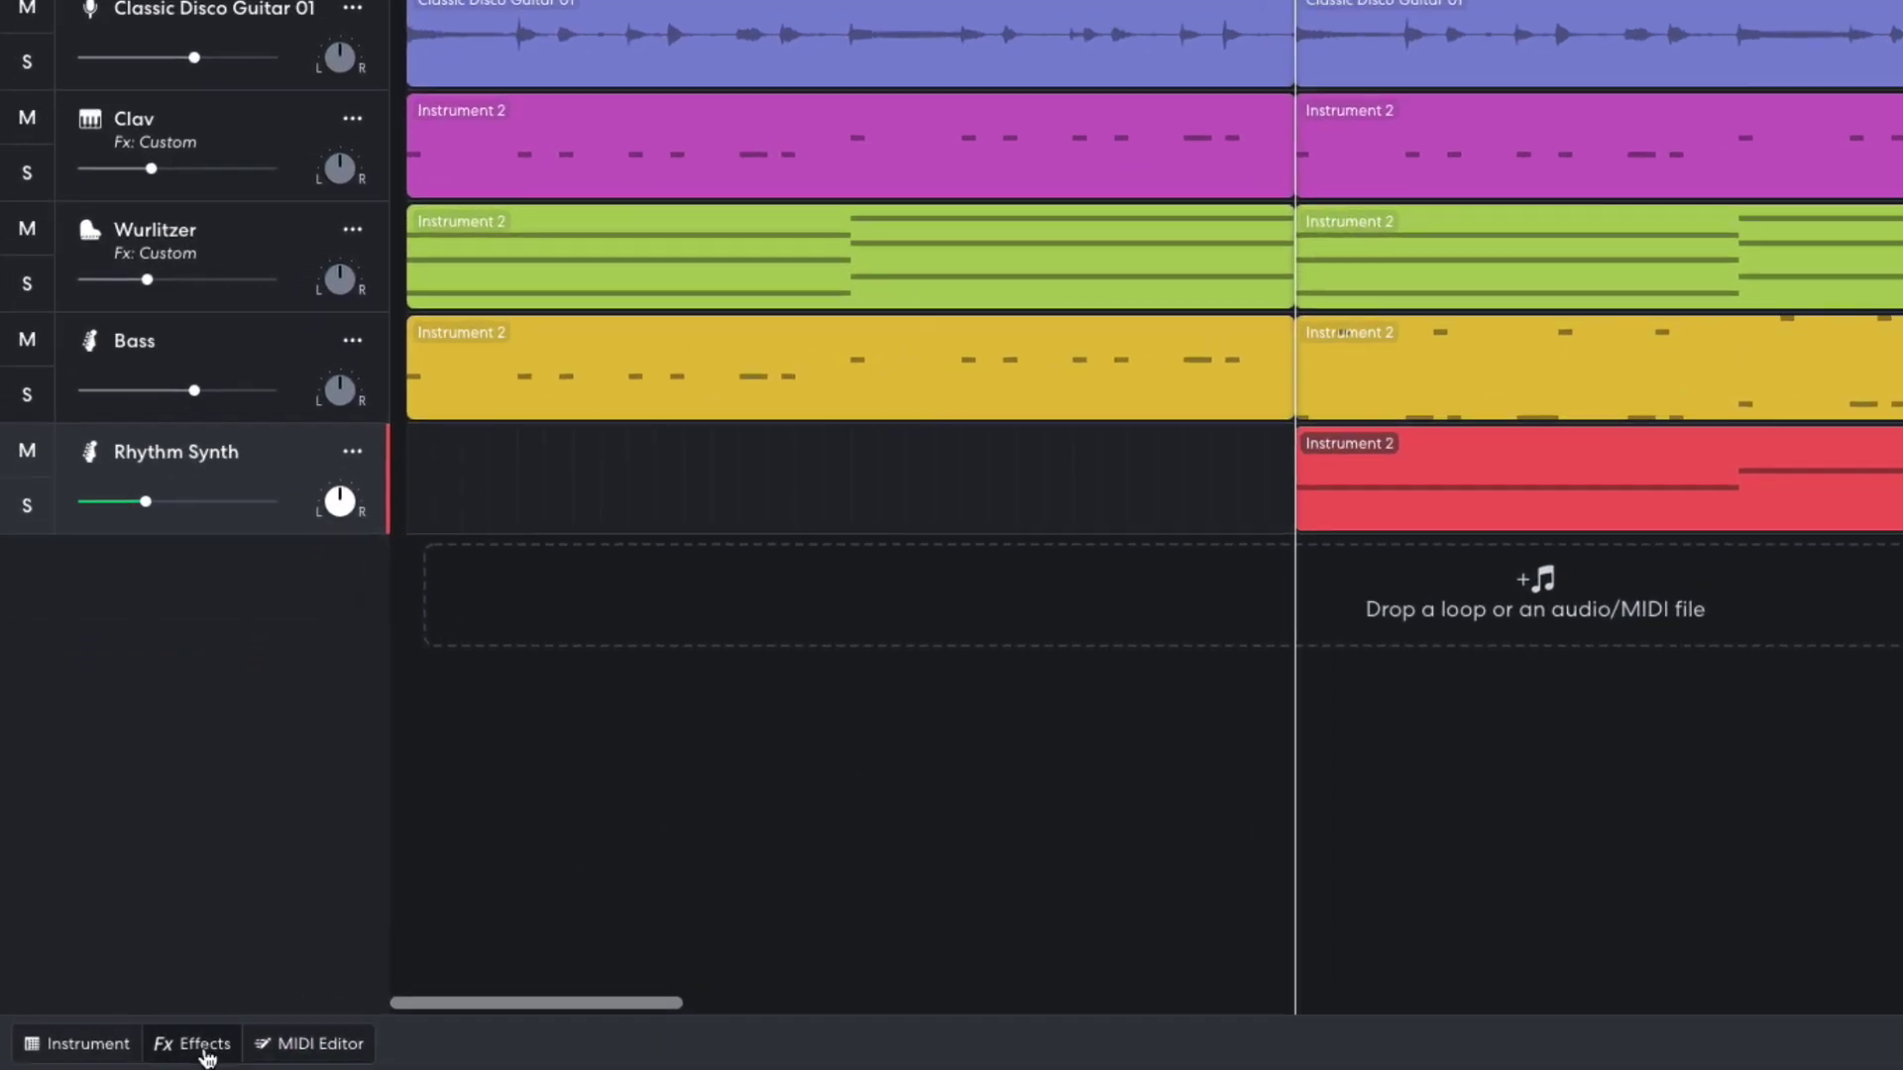
Step: Add an EQ3-M to the Rhythm Synth with Low −6.8 dB, Mid +4.8 dB, High +18.6 dB
{"action": "left_click", "coordinate": [204, 1045]}
{"action": "left_click", "coordinate": [491, 866]}
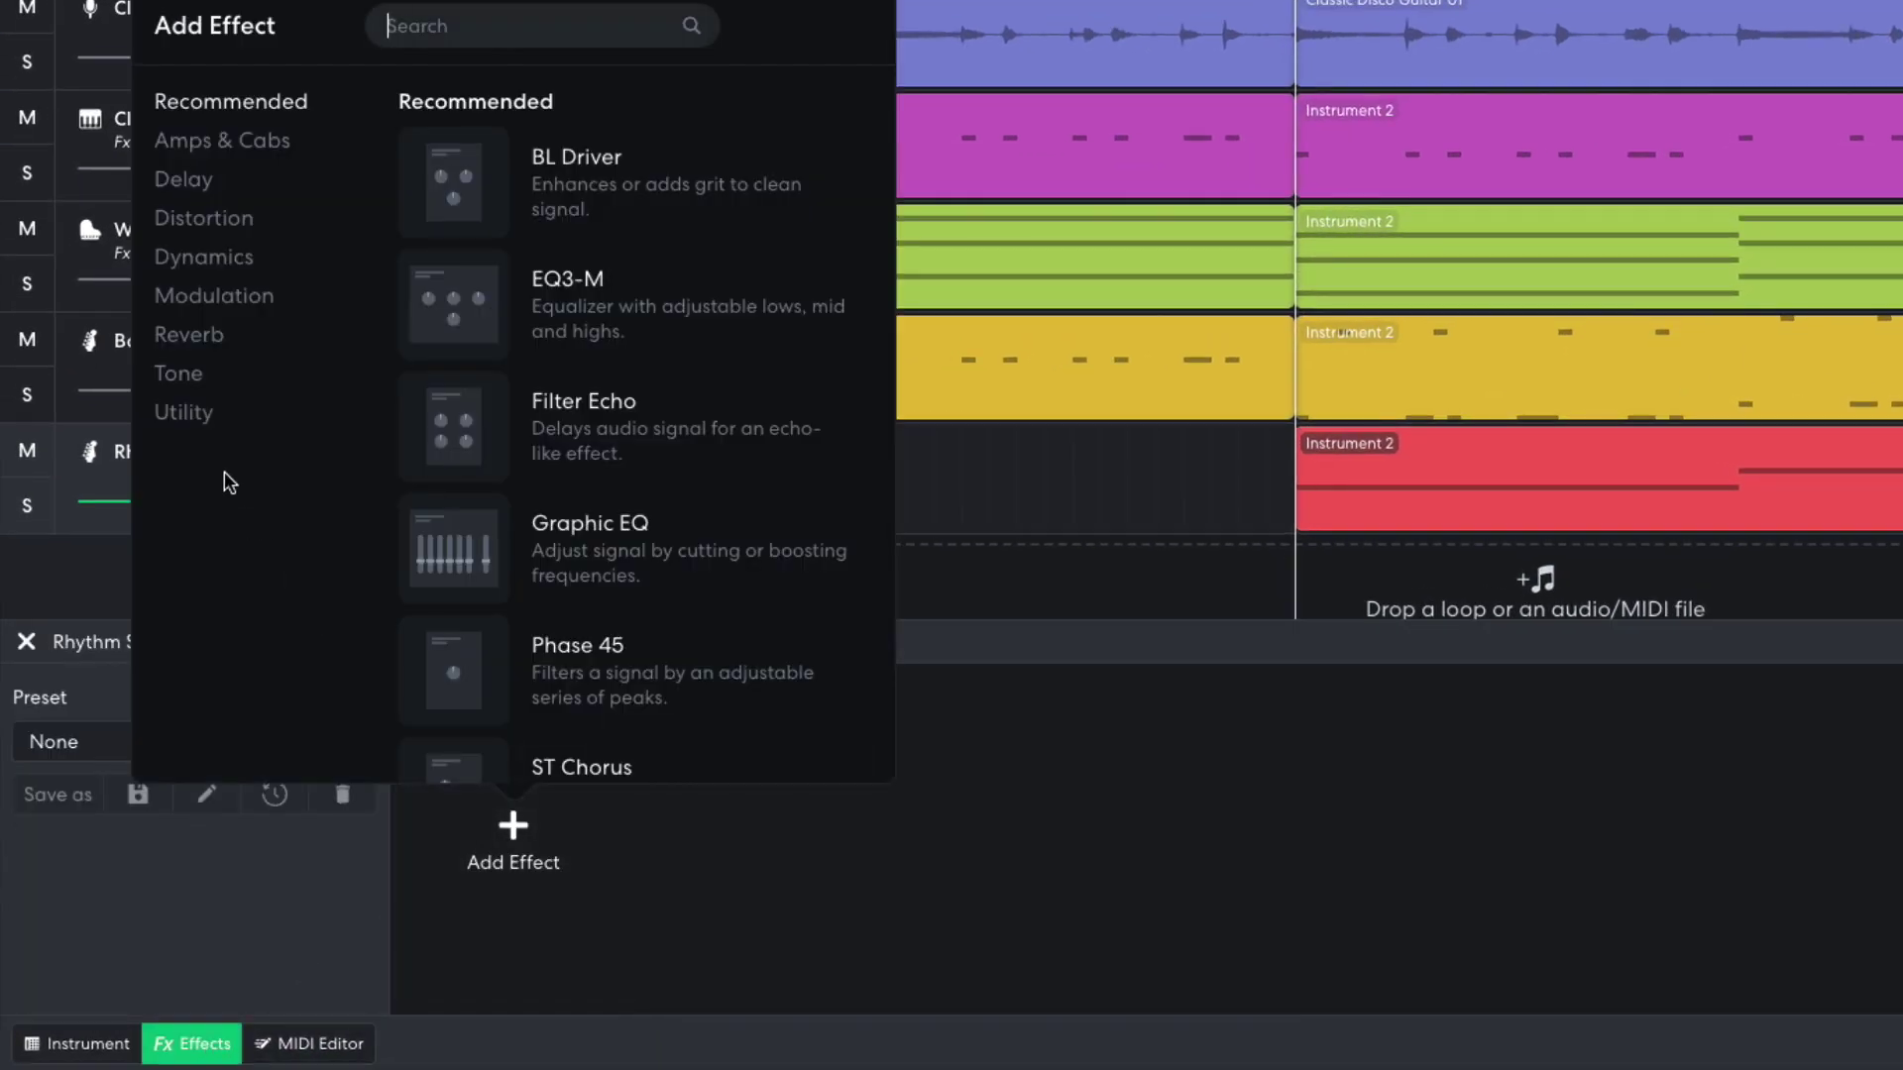
{"action": "left_click", "coordinate": [183, 374]}
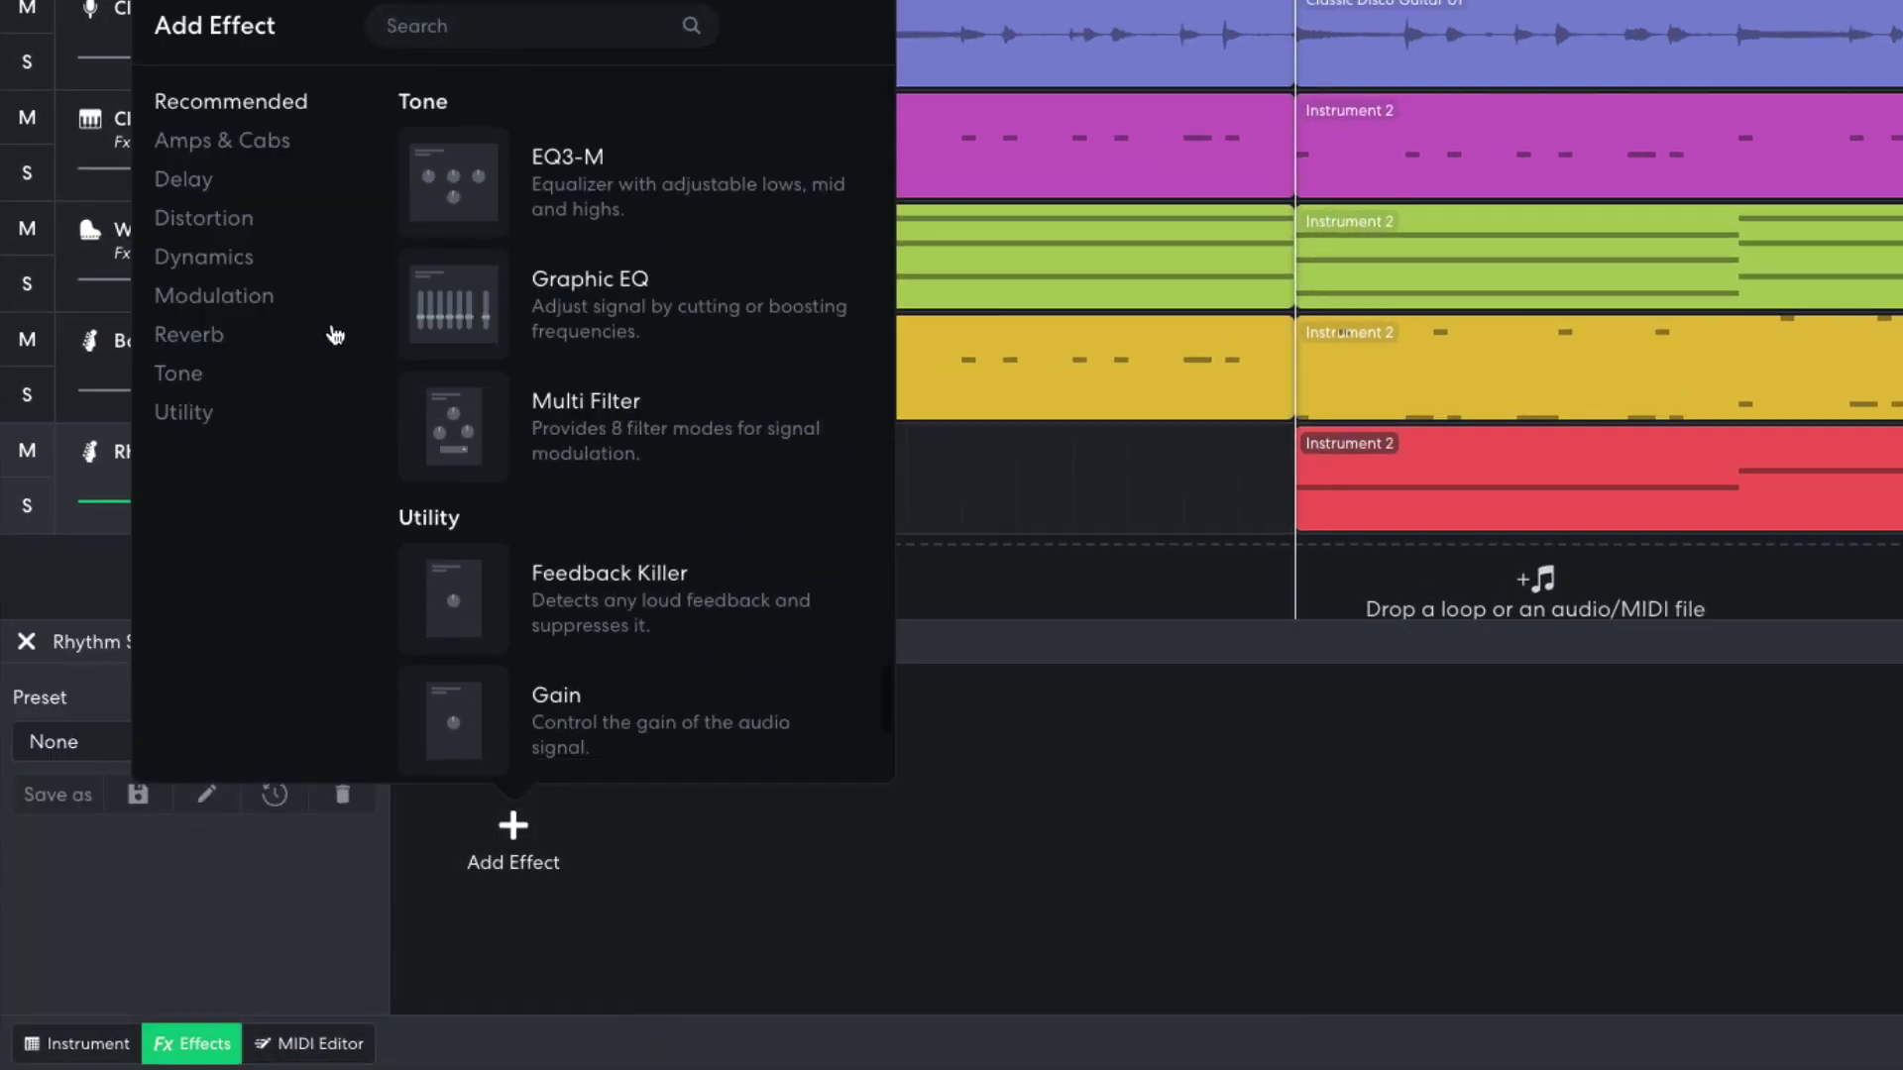
{"action": "left_click", "coordinate": [471, 203]}
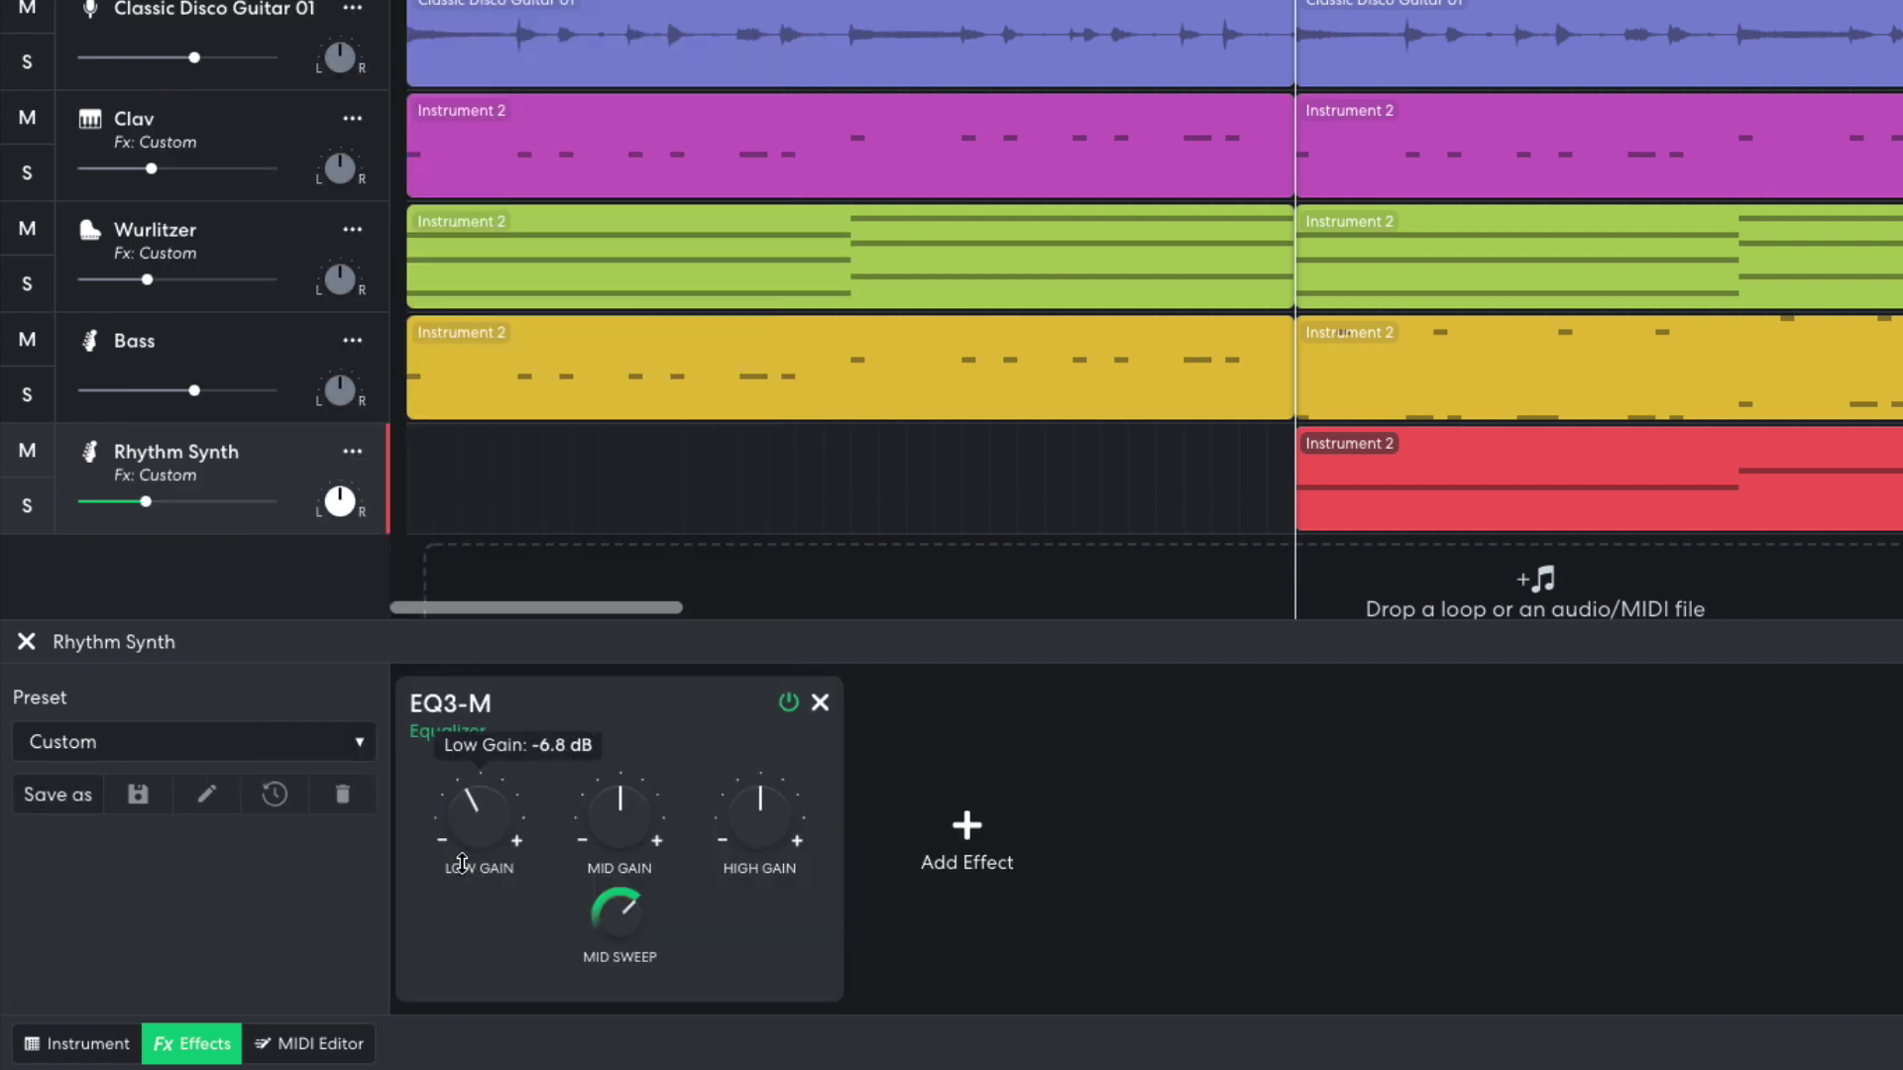
{"action": "mouse_move", "coordinate": [623, 840]}
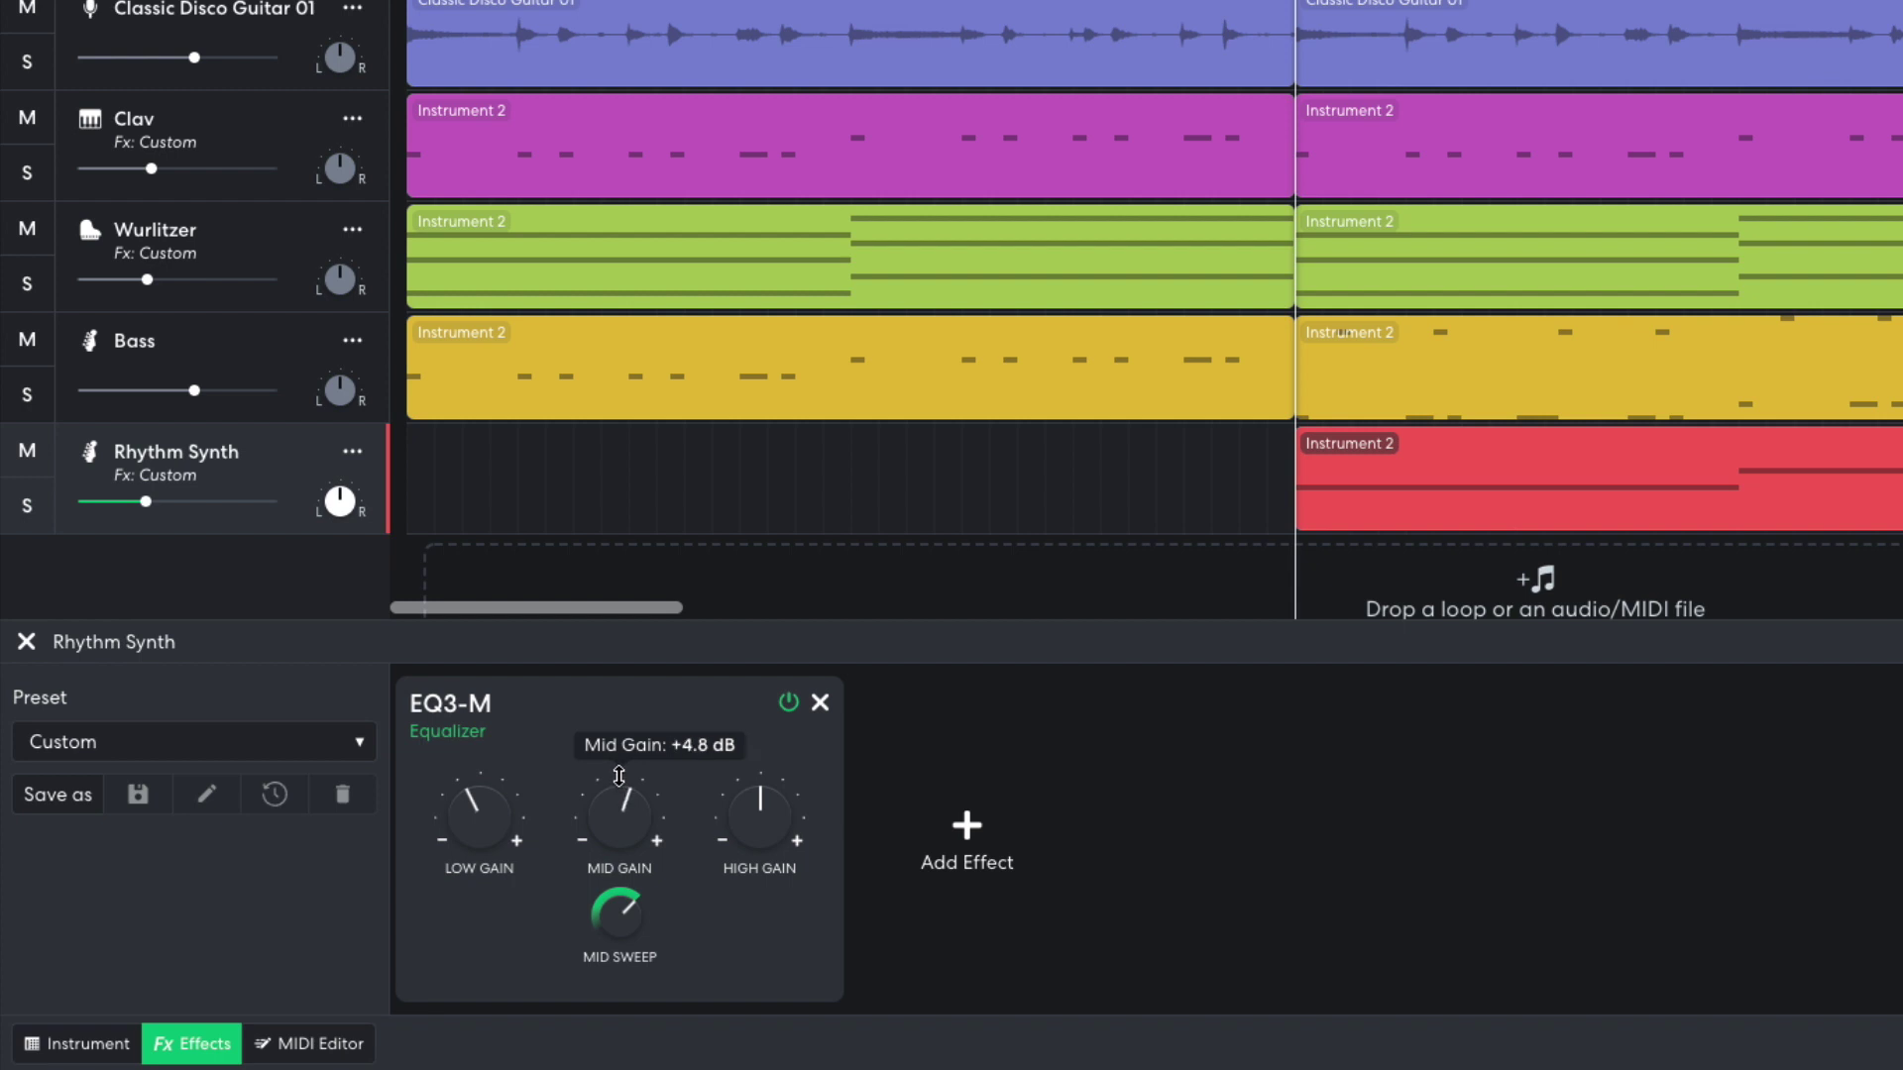
{"action": "mouse_move", "coordinate": [781, 810]}
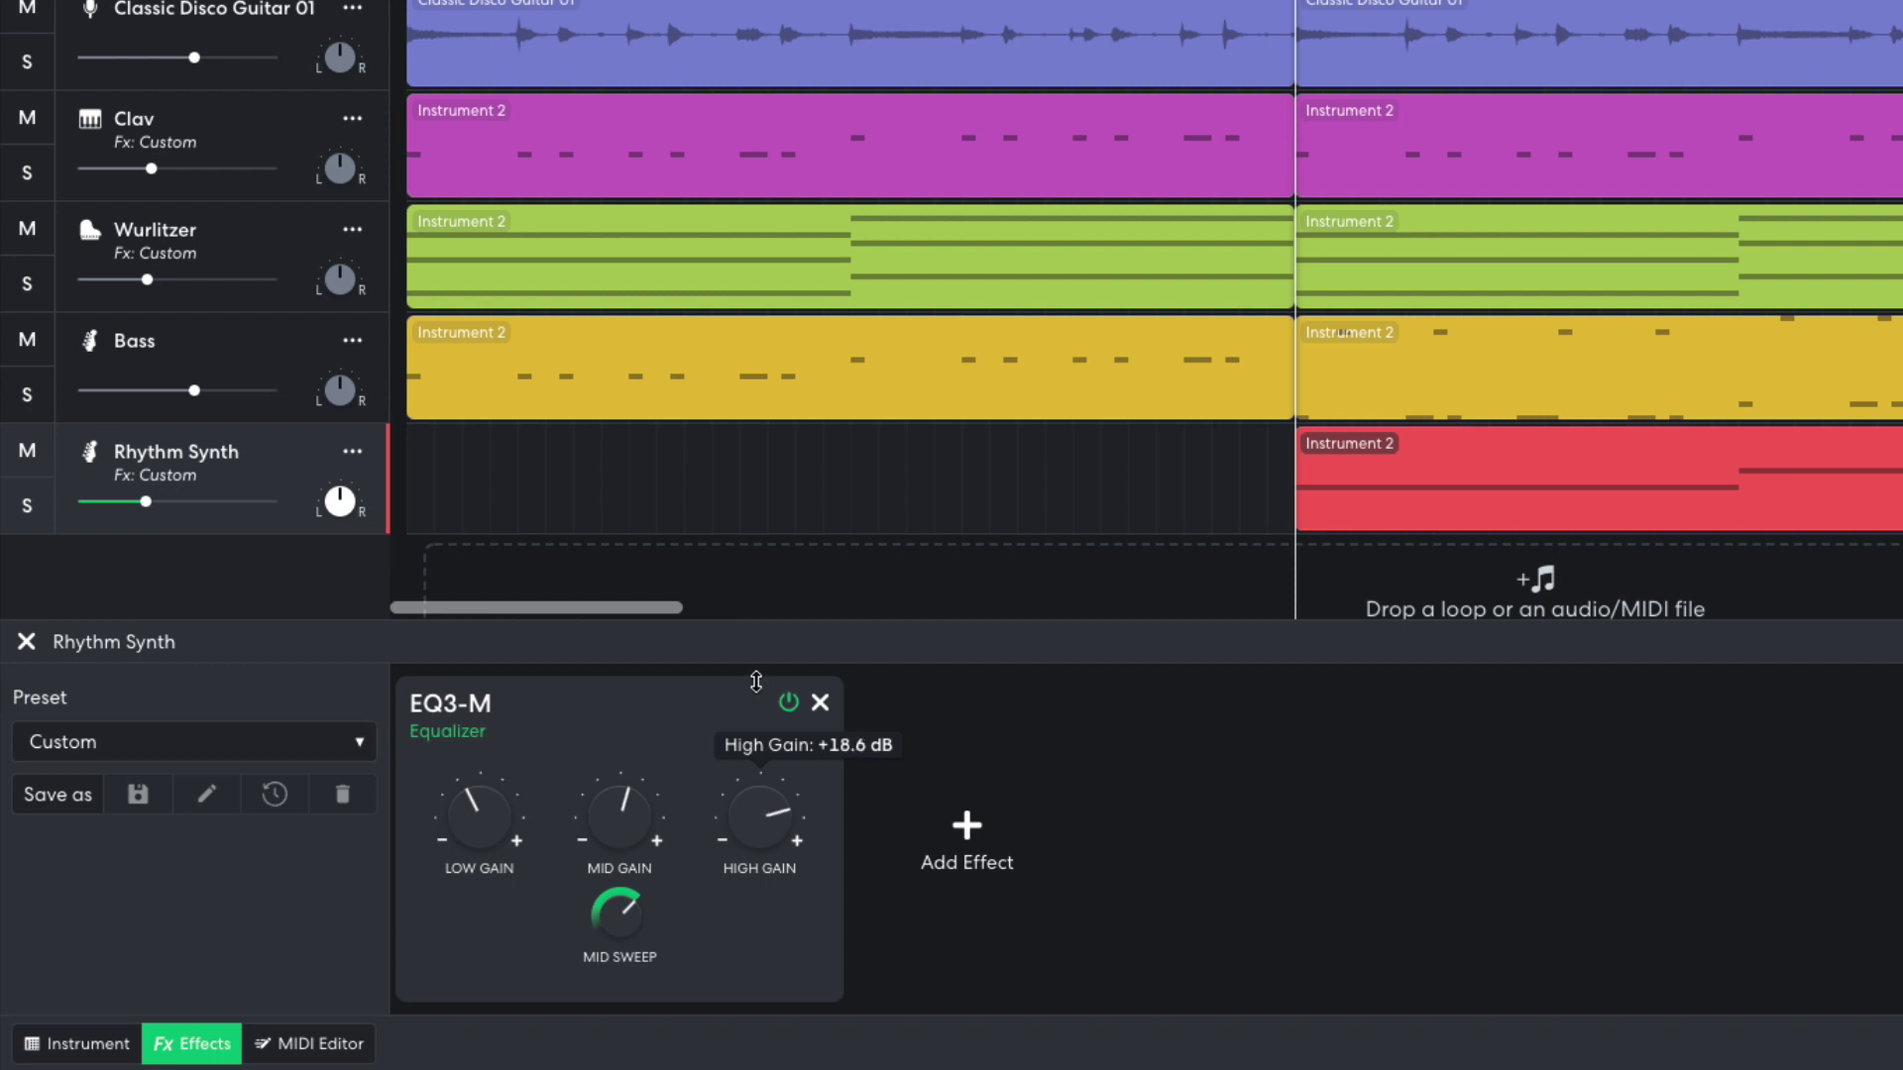
Step: Add an ST Chorus after the EQ3-M and play the arrangement
{"action": "left_click", "coordinate": [961, 834]}
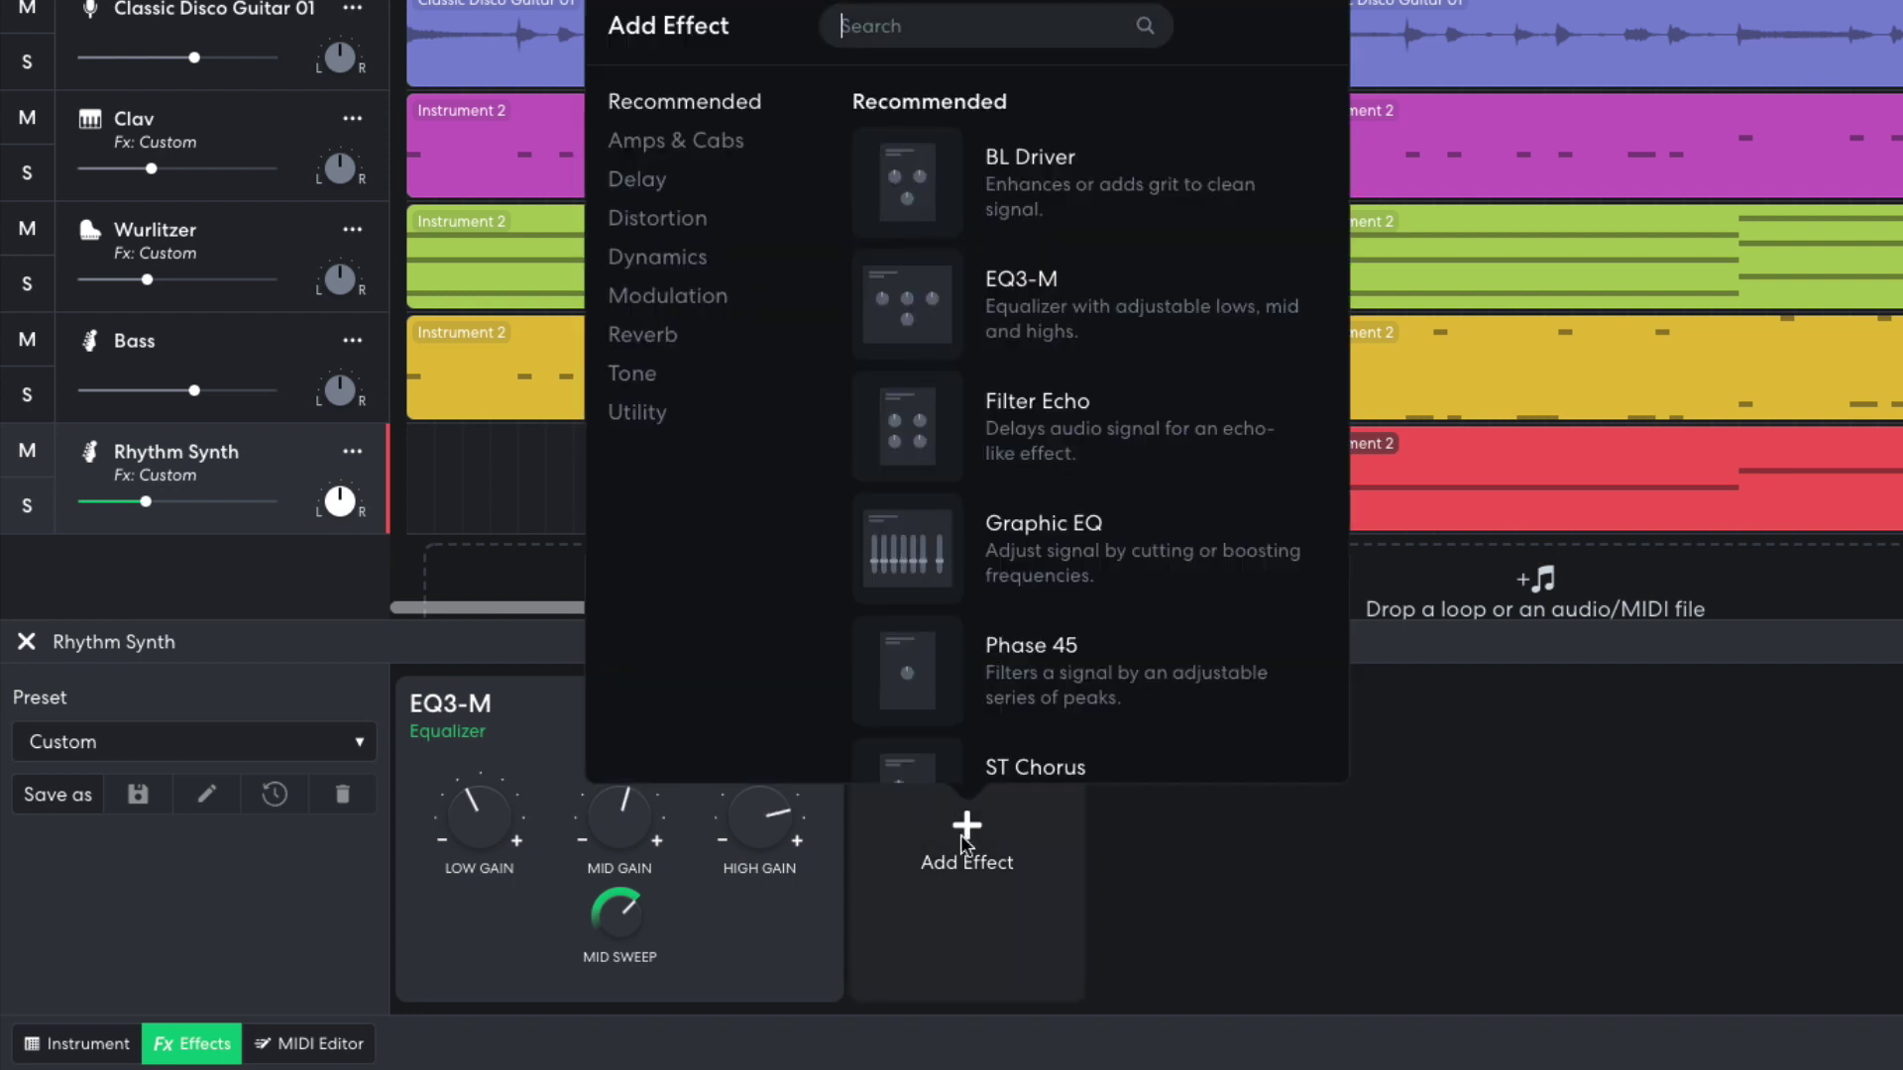
{"action": "left_click", "coordinate": [711, 300]}
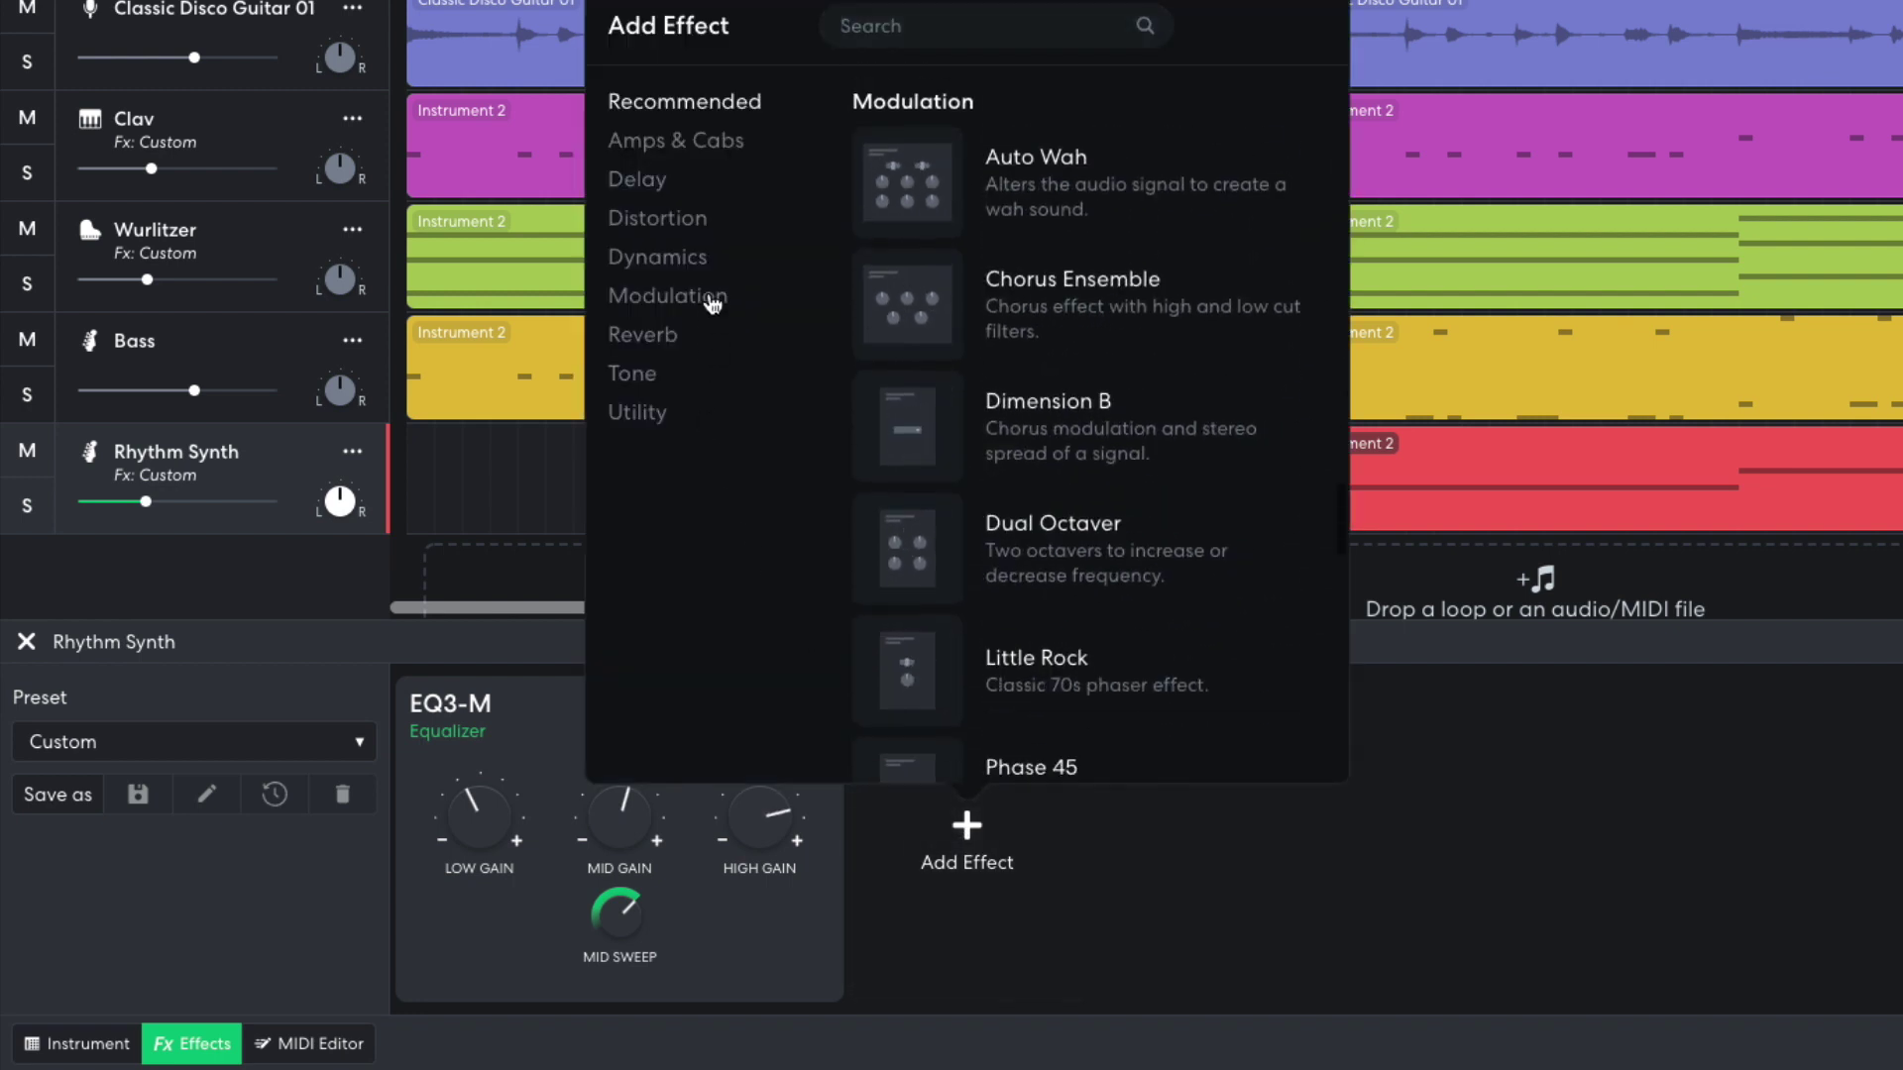
{"action": "scroll", "coordinate": [1031, 480], "scroll_direction": "down", "scroll_amount": 3}
{"action": "scroll", "coordinate": [1046, 481], "scroll_direction": "down", "scroll_amount": 2}
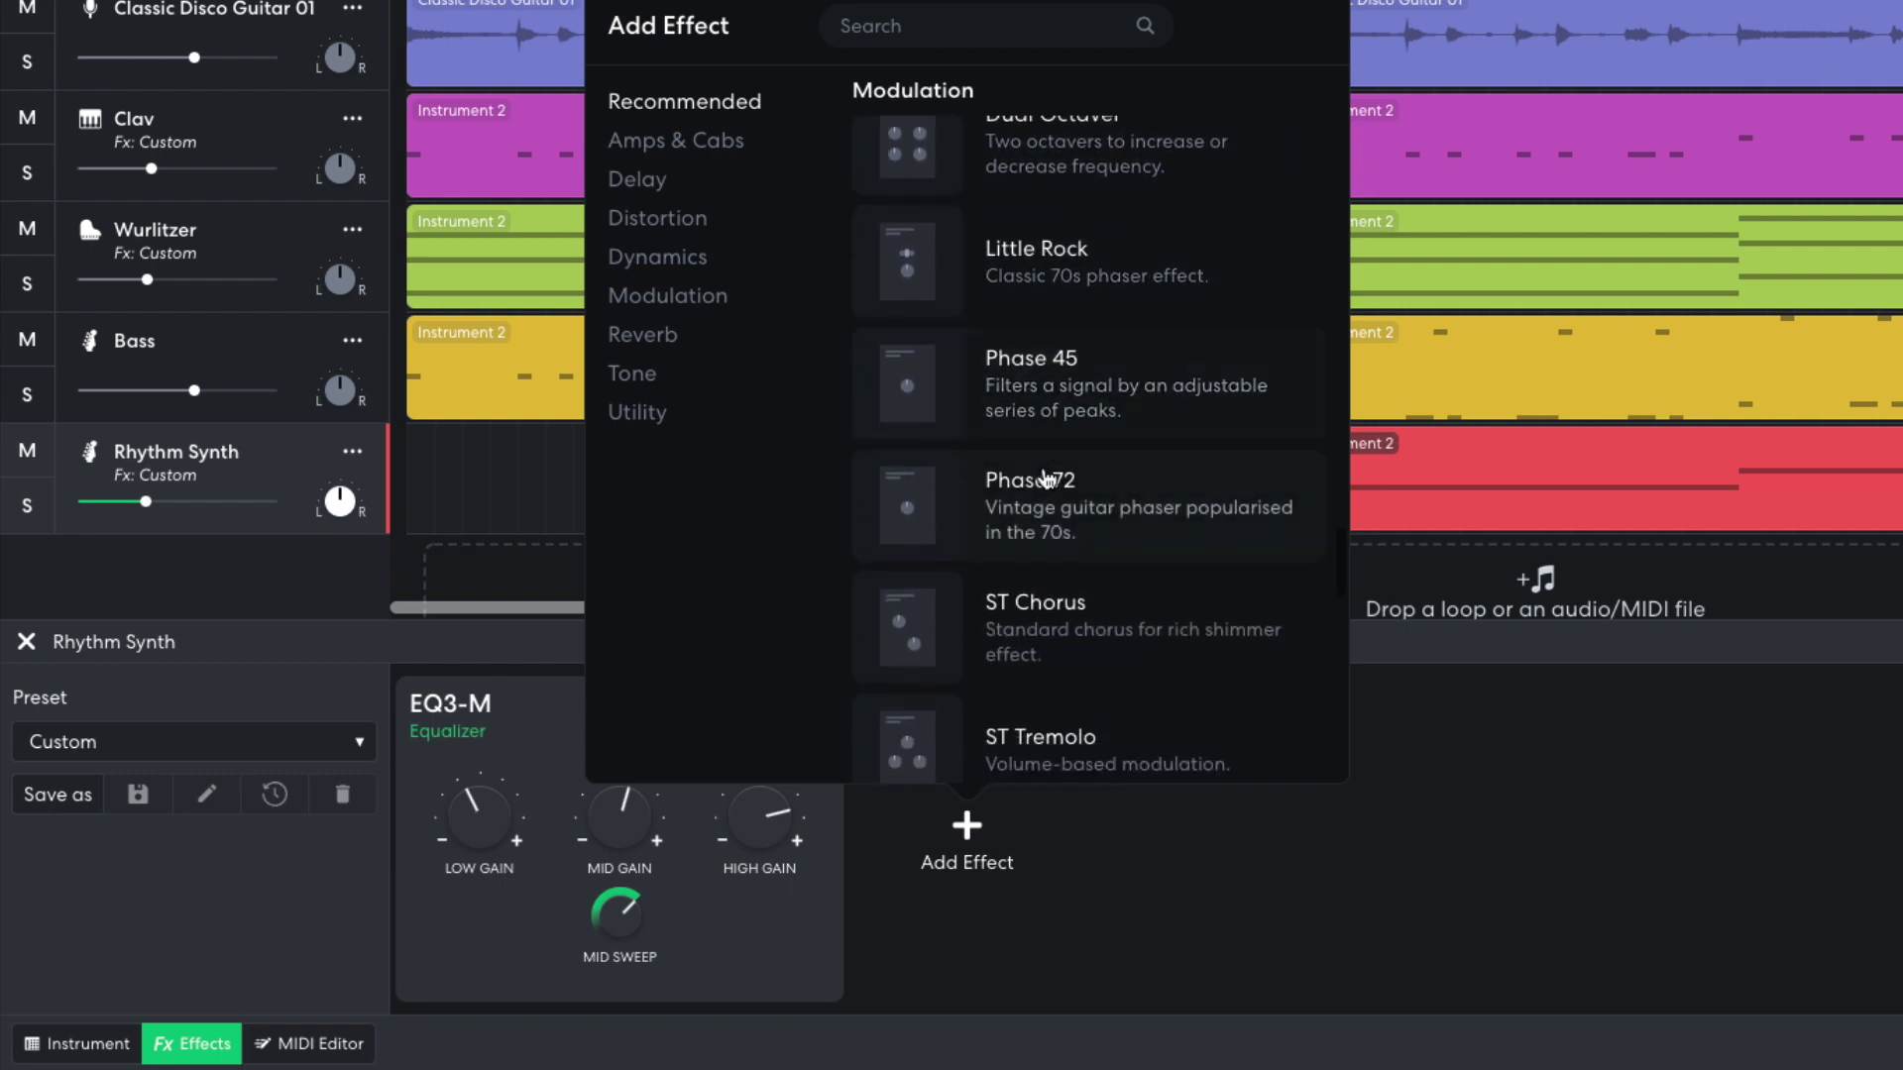
{"action": "left_click", "coordinate": [1052, 622]}
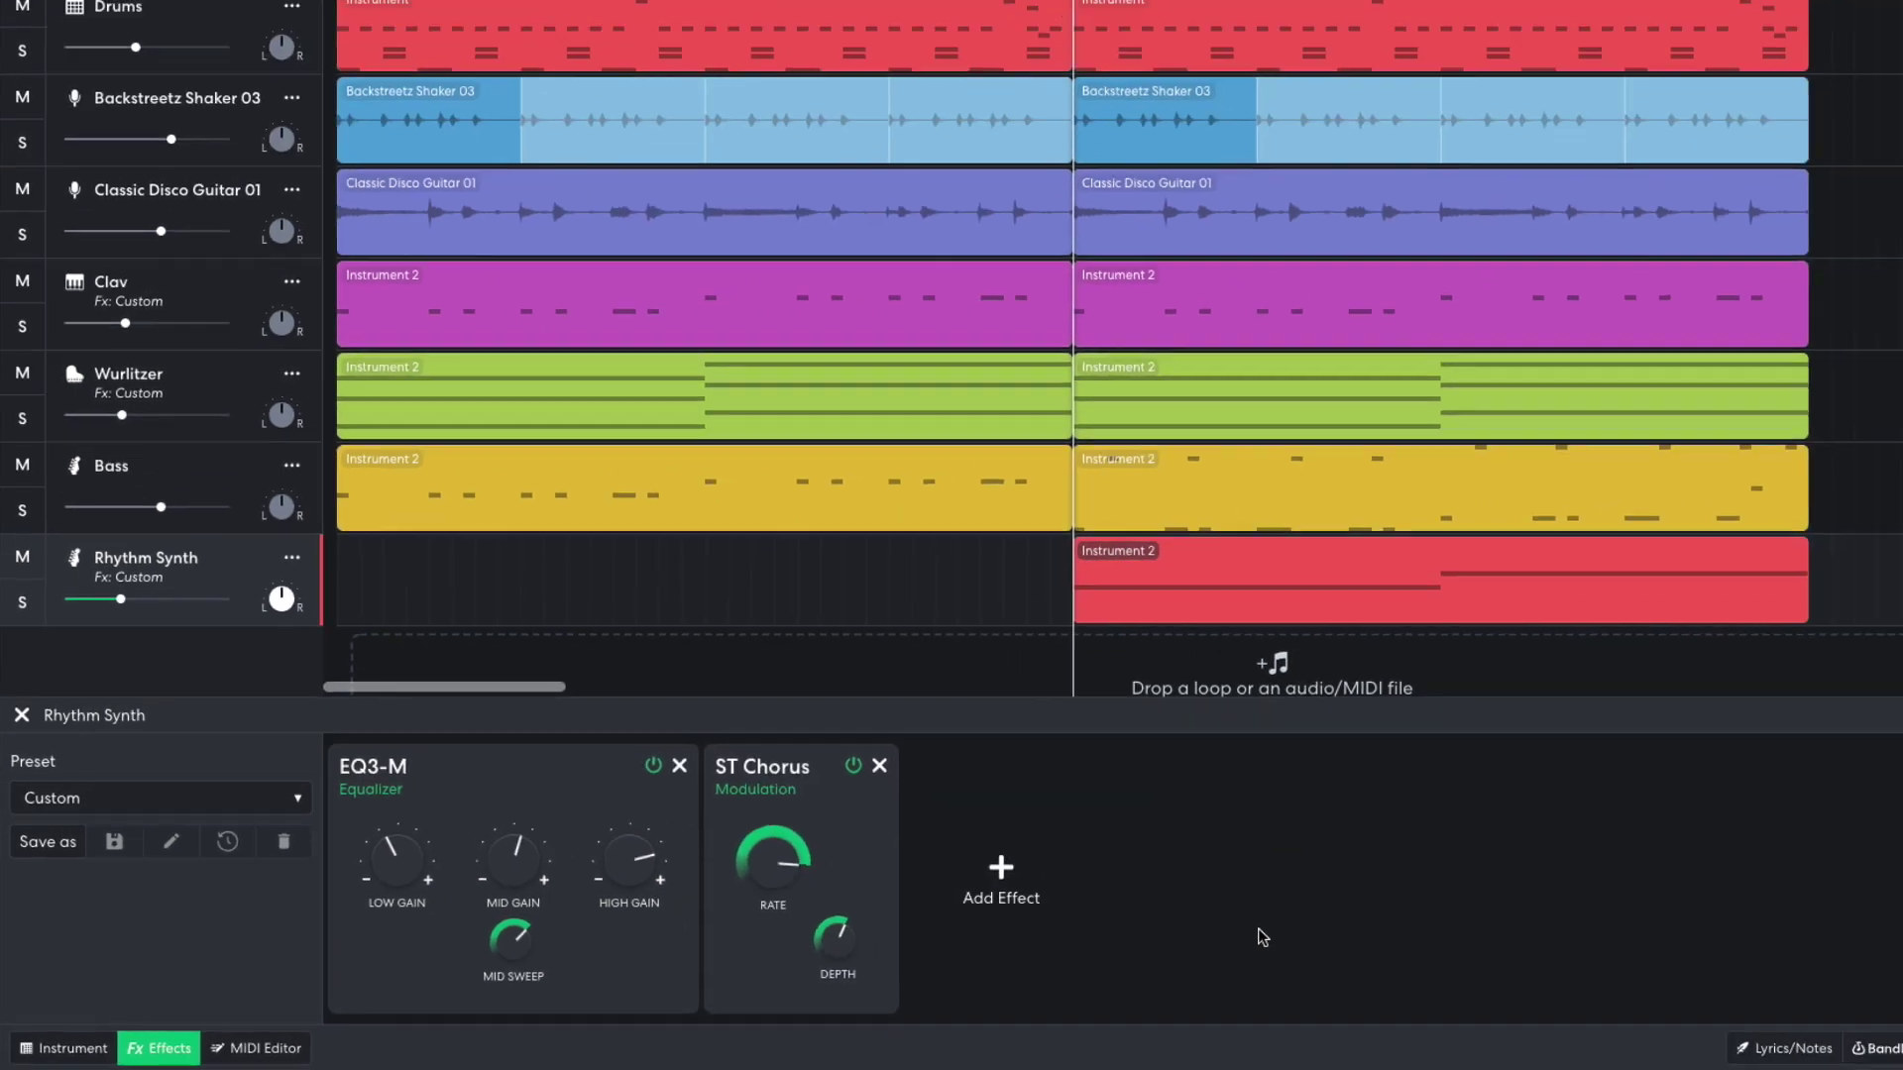
{"action": "key", "text": "space"}
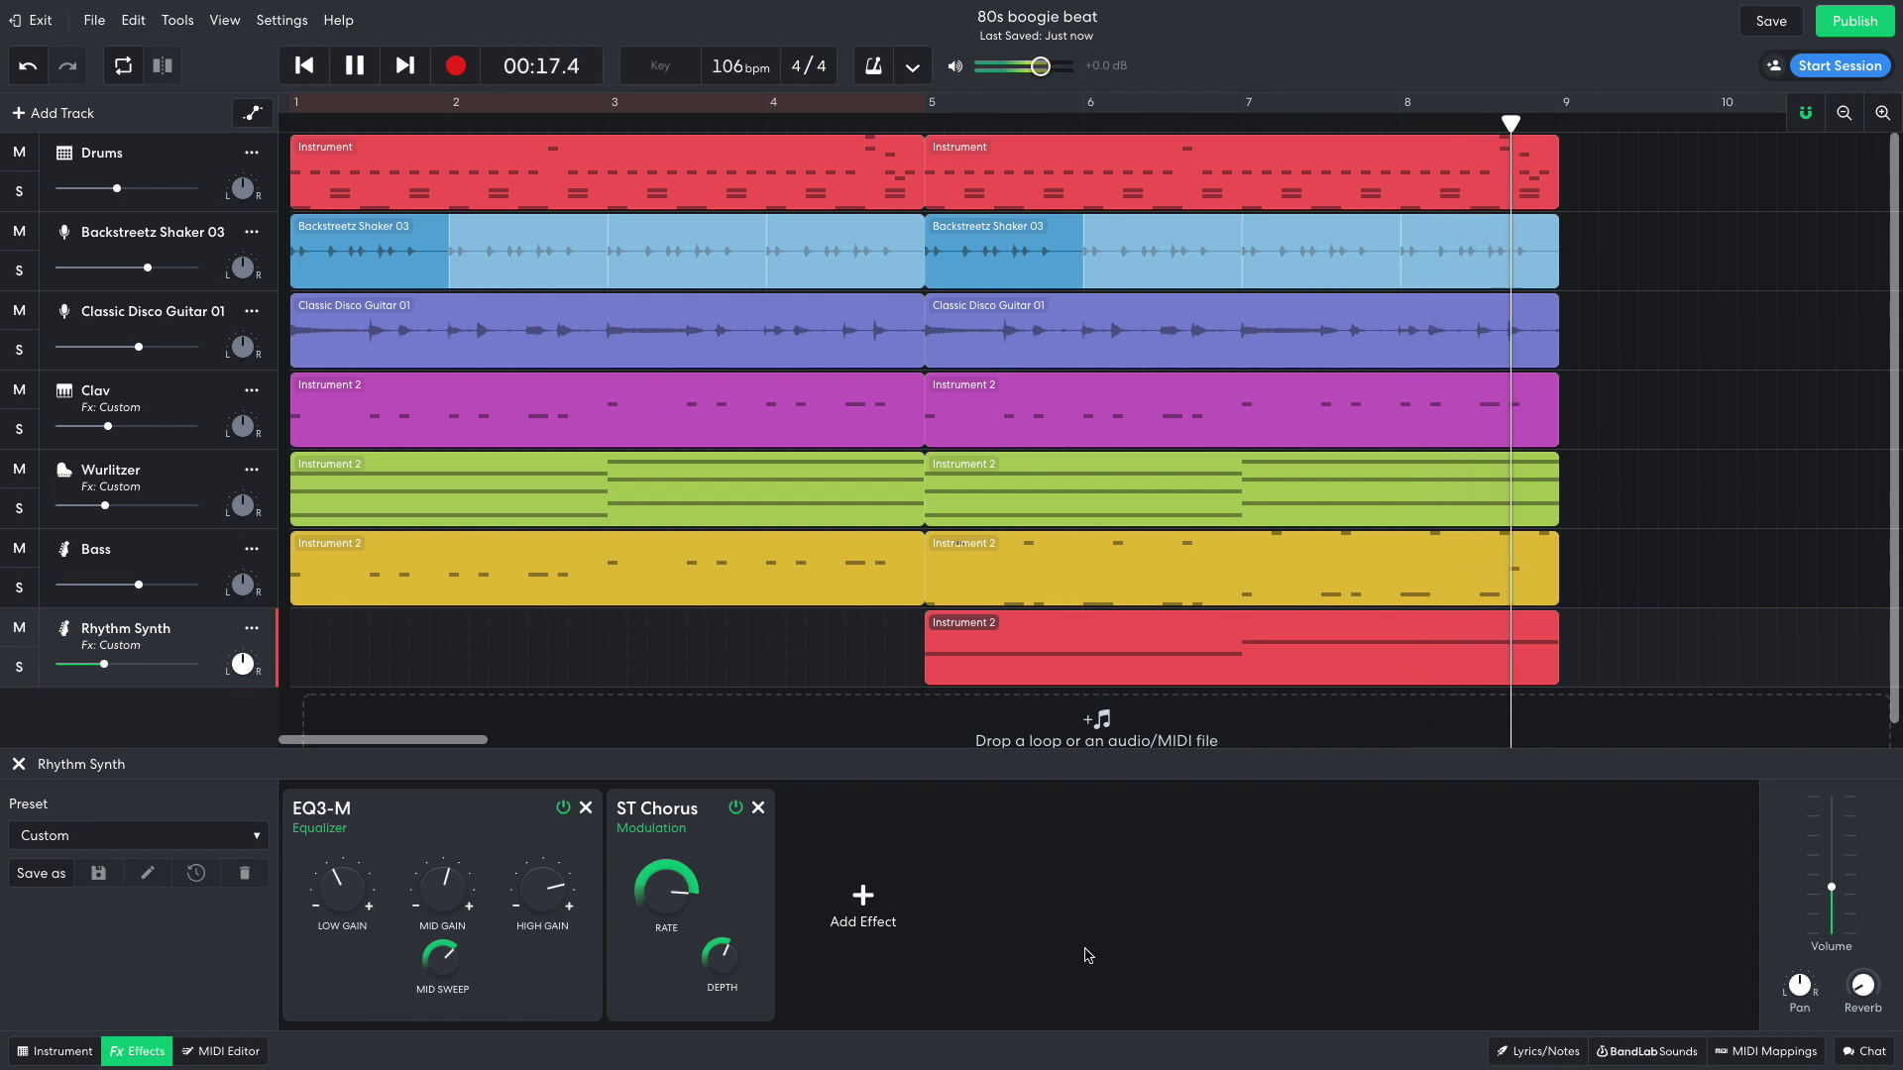
Step: Stop playback and add a new instrument track using the String Orchestra sound
{"action": "left_click", "coordinate": [354, 66]}
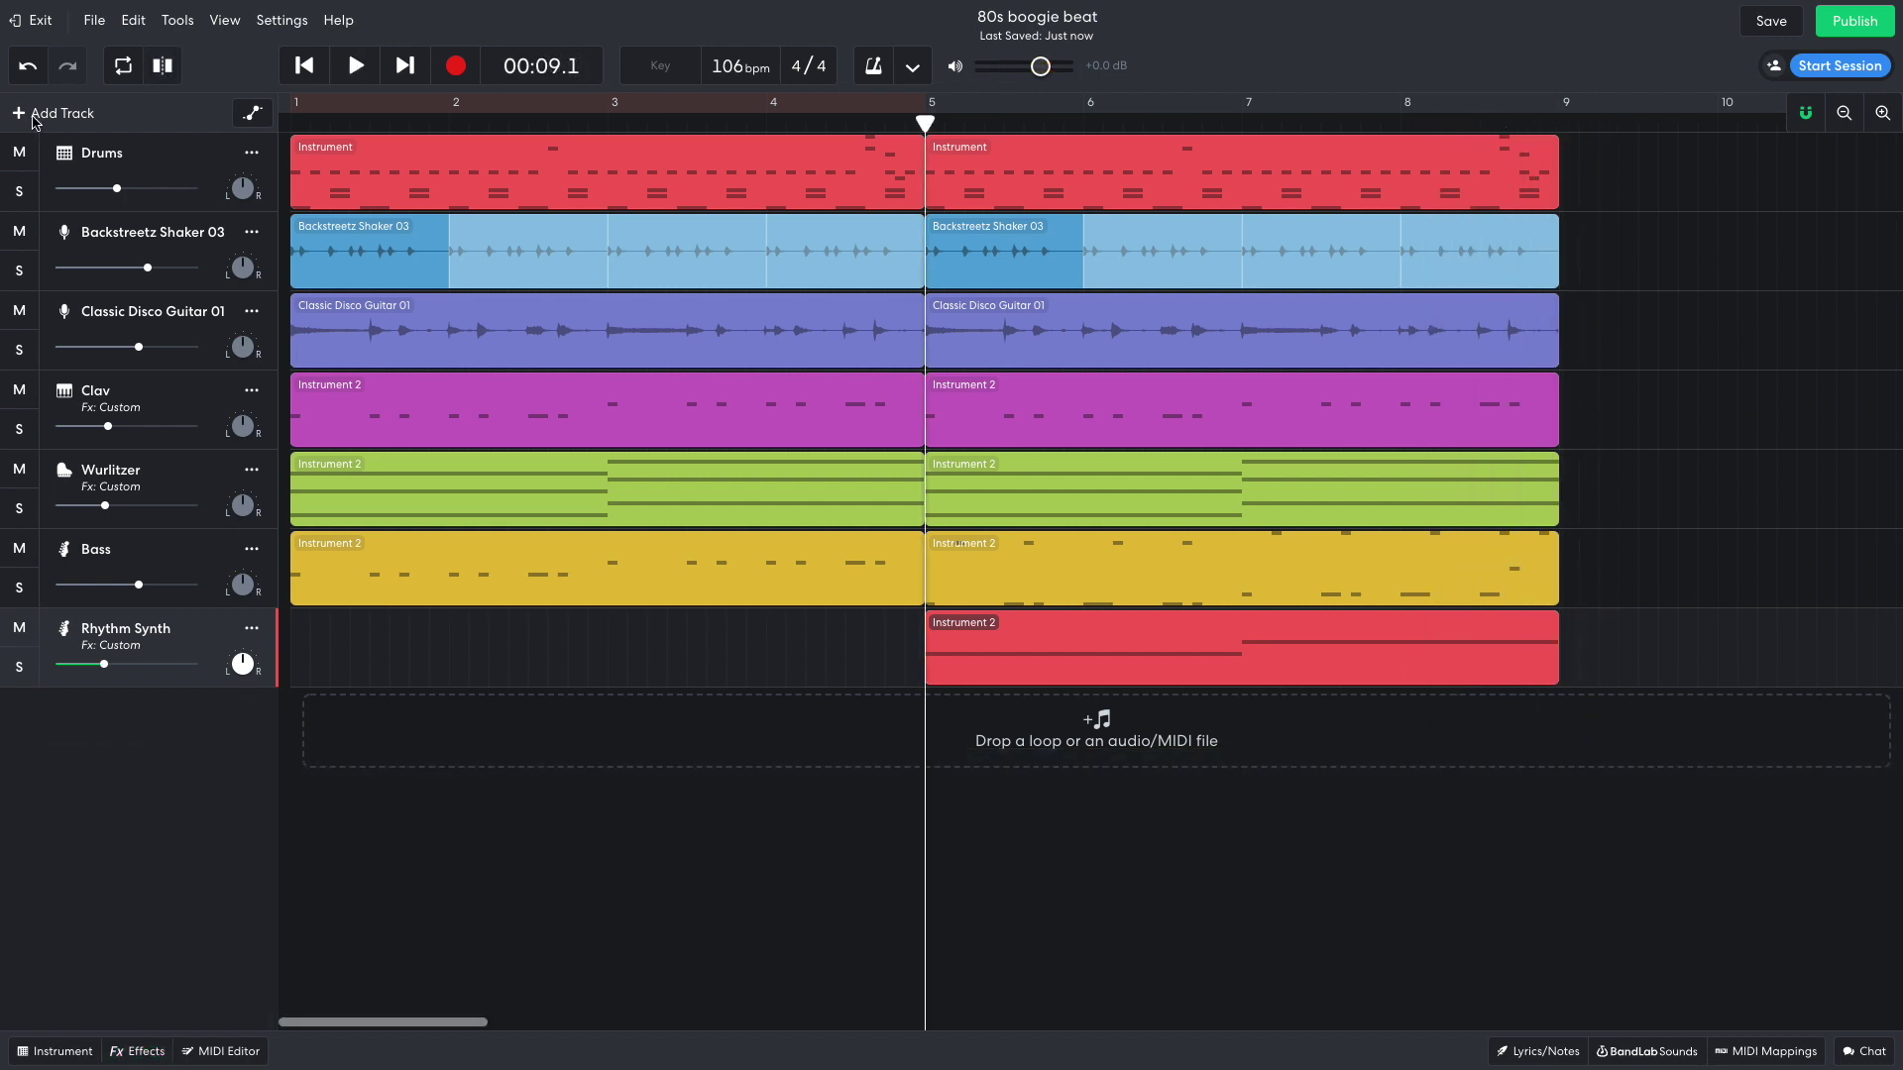
{"action": "left_click", "coordinate": [49, 117]}
{"action": "left_click", "coordinate": [717, 414]}
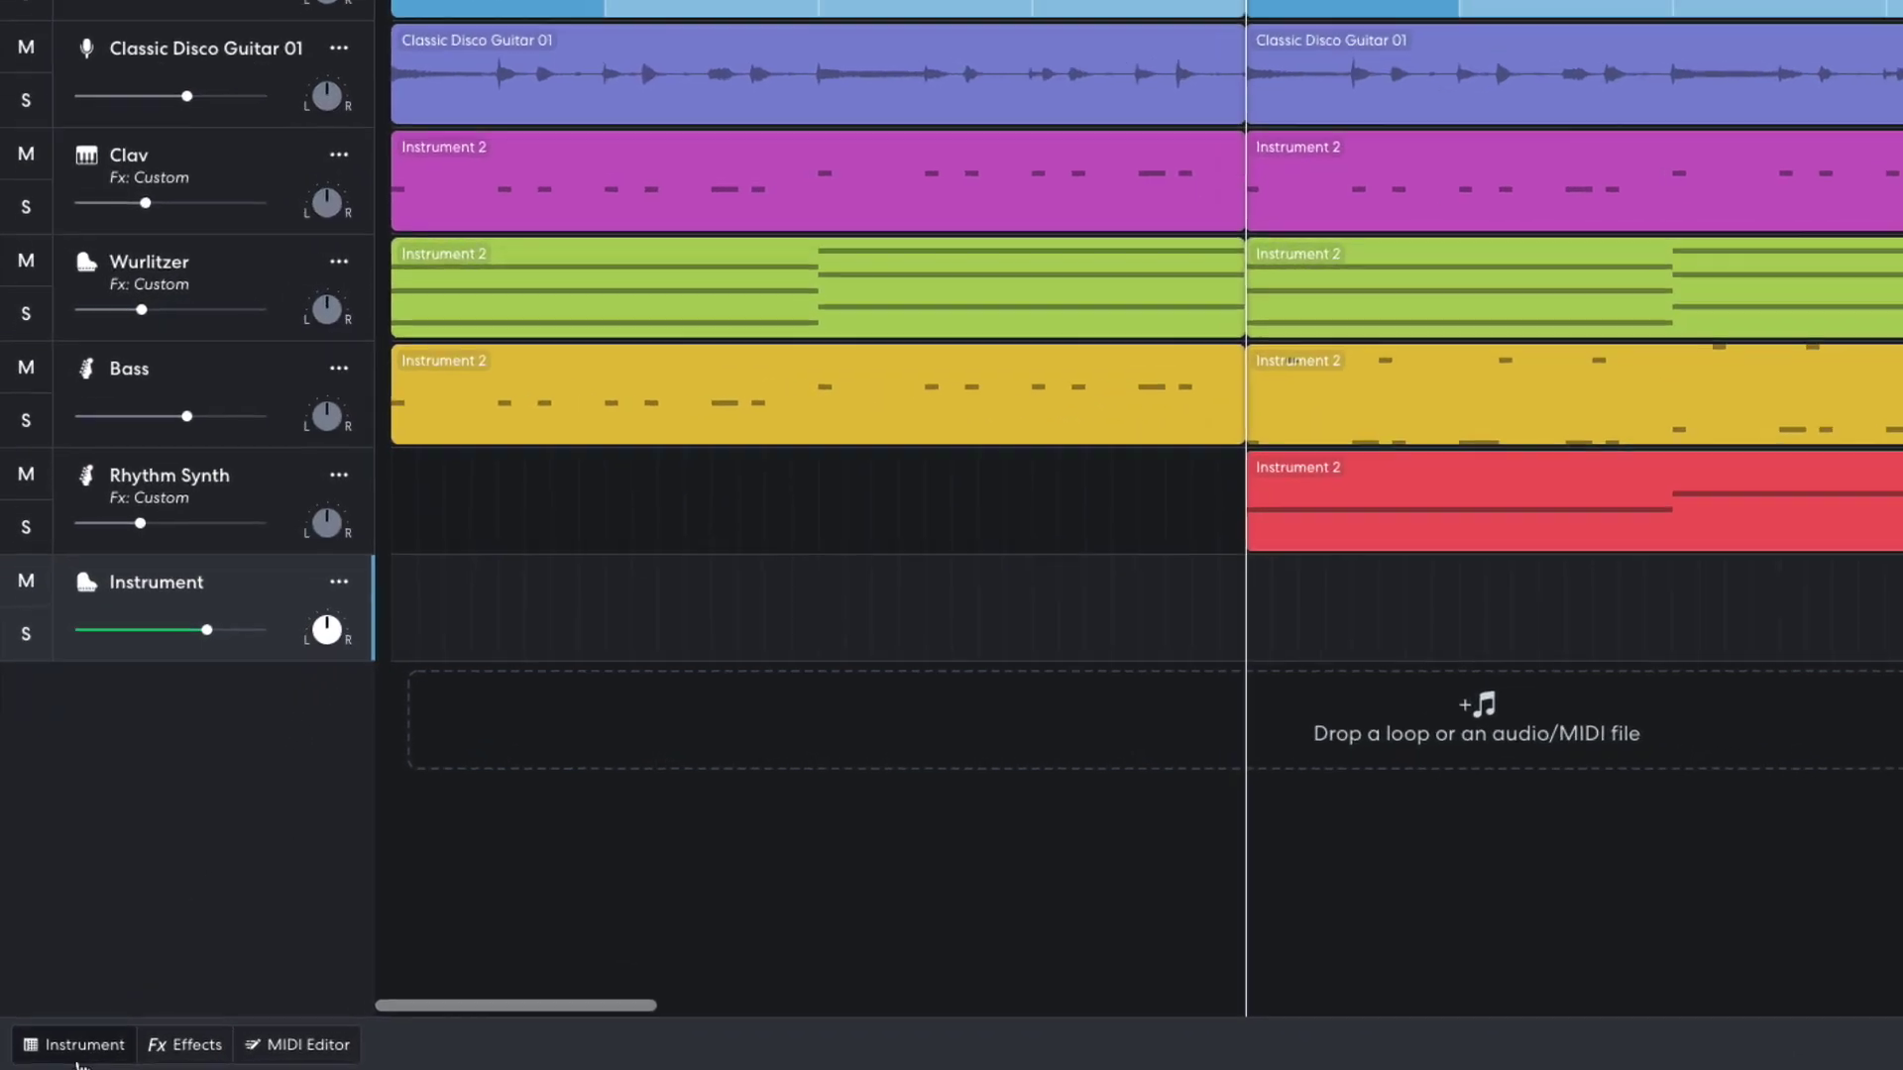
{"action": "left_click", "coordinate": [56, 1054]}
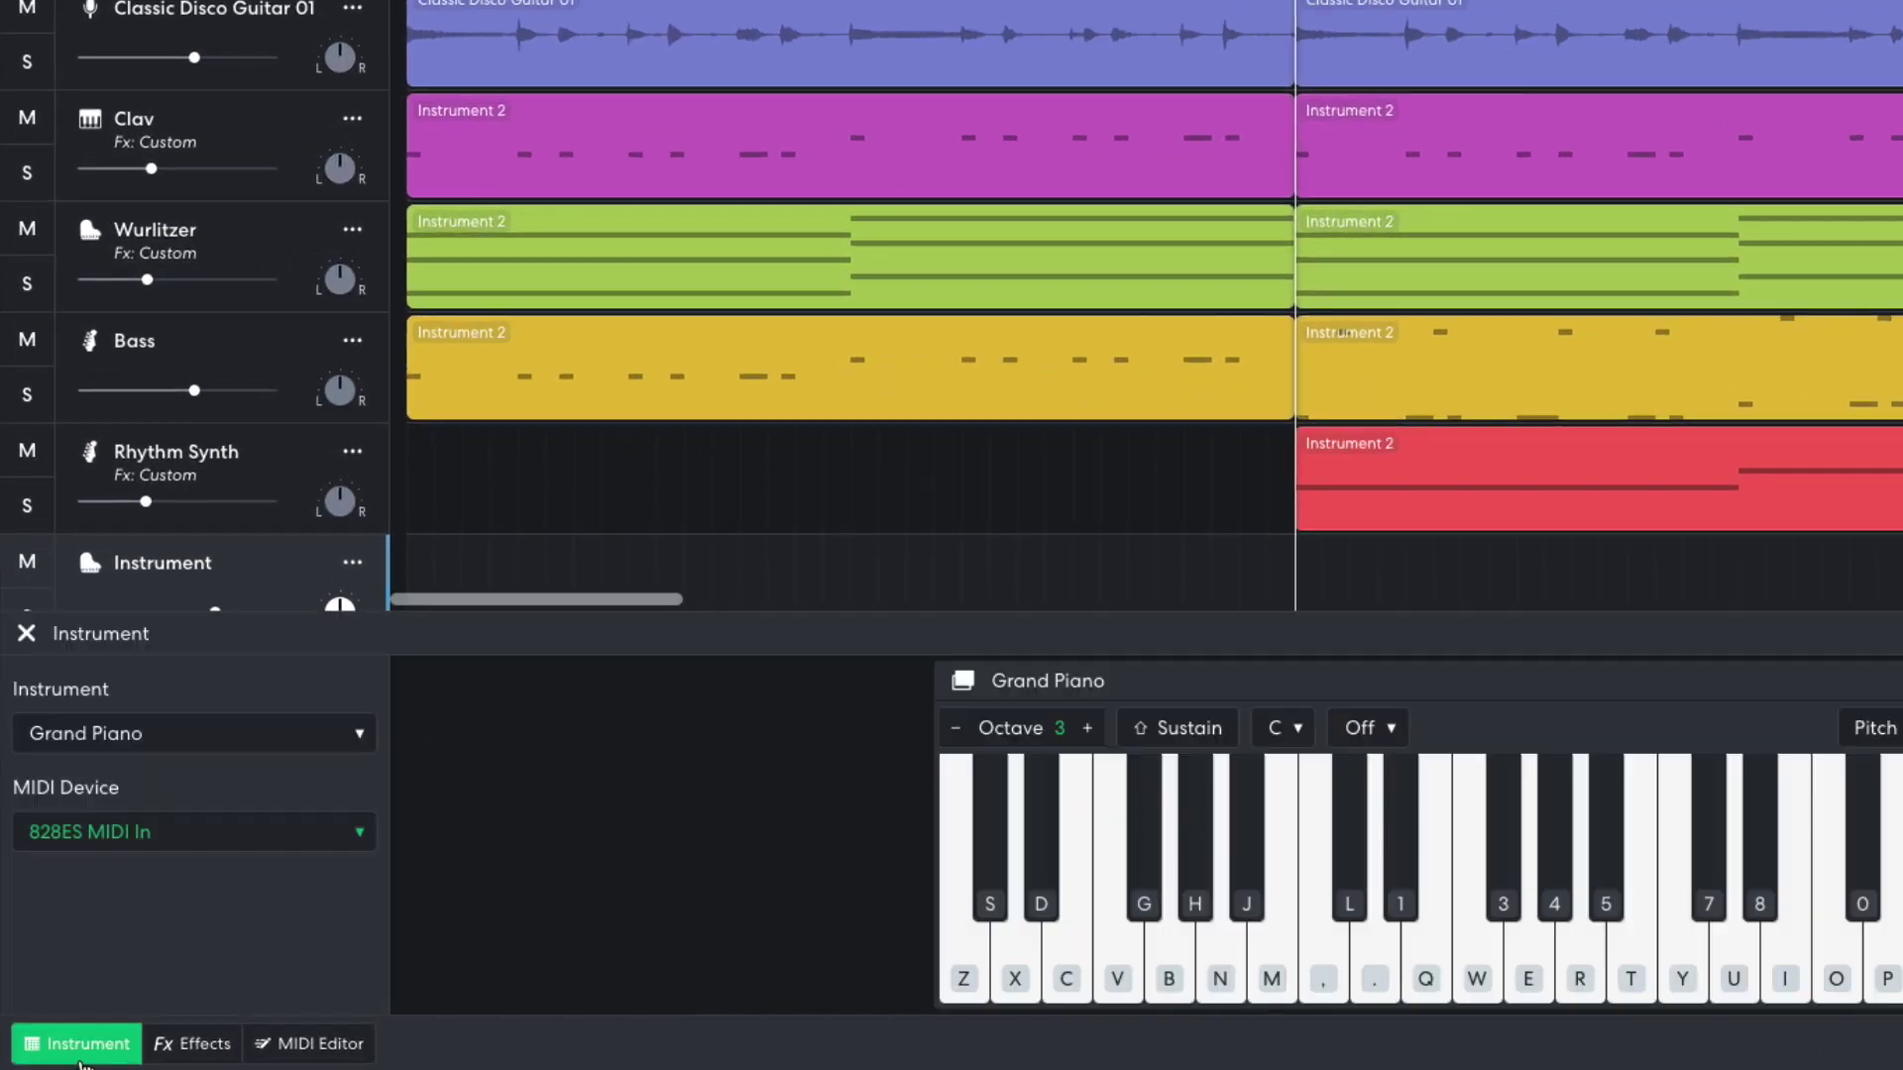
{"action": "left_click", "coordinate": [119, 735]}
{"action": "mouse_move", "coordinate": [188, 852]}
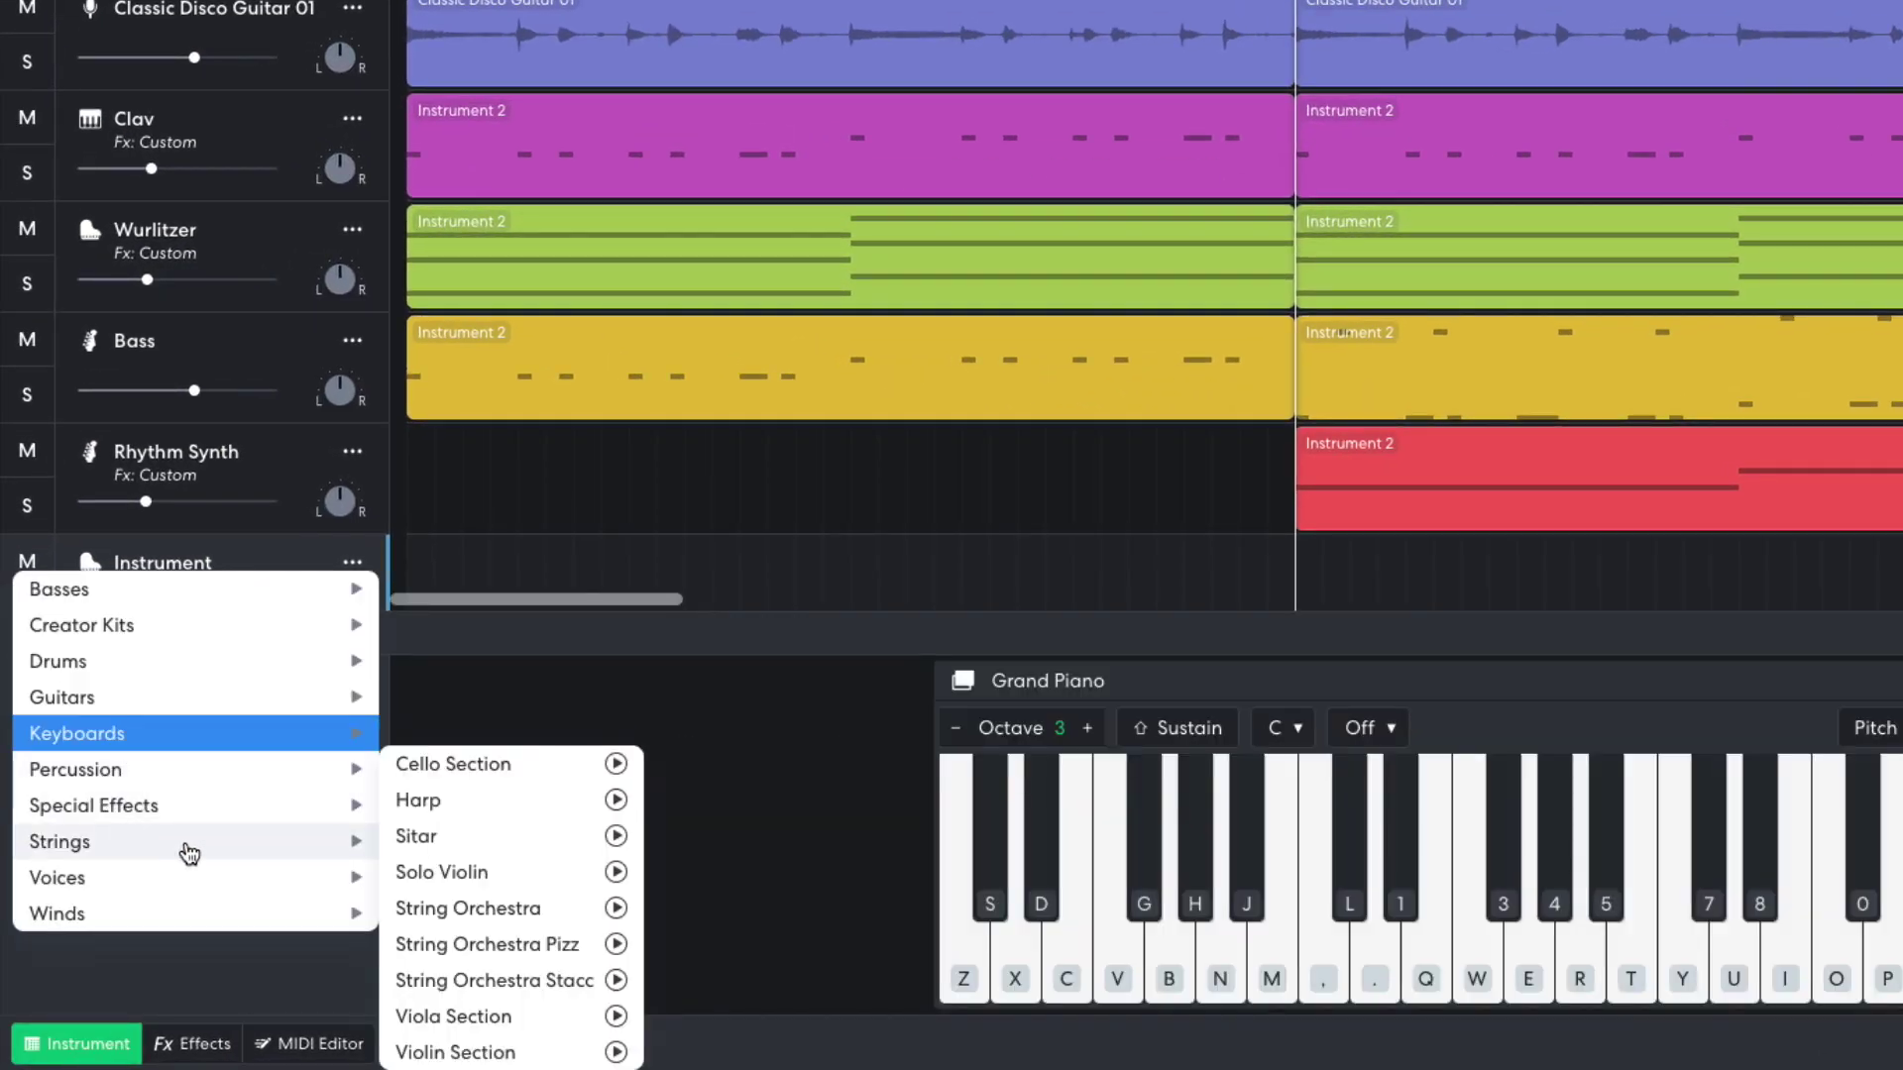
{"action": "left_click", "coordinate": [503, 906]}
Step: Lower the String Orchestra track's volume to -17.4 dB and play the arrangement
{"action": "scroll", "coordinate": [287, 583], "scroll_direction": "down", "scroll_amount": 3}
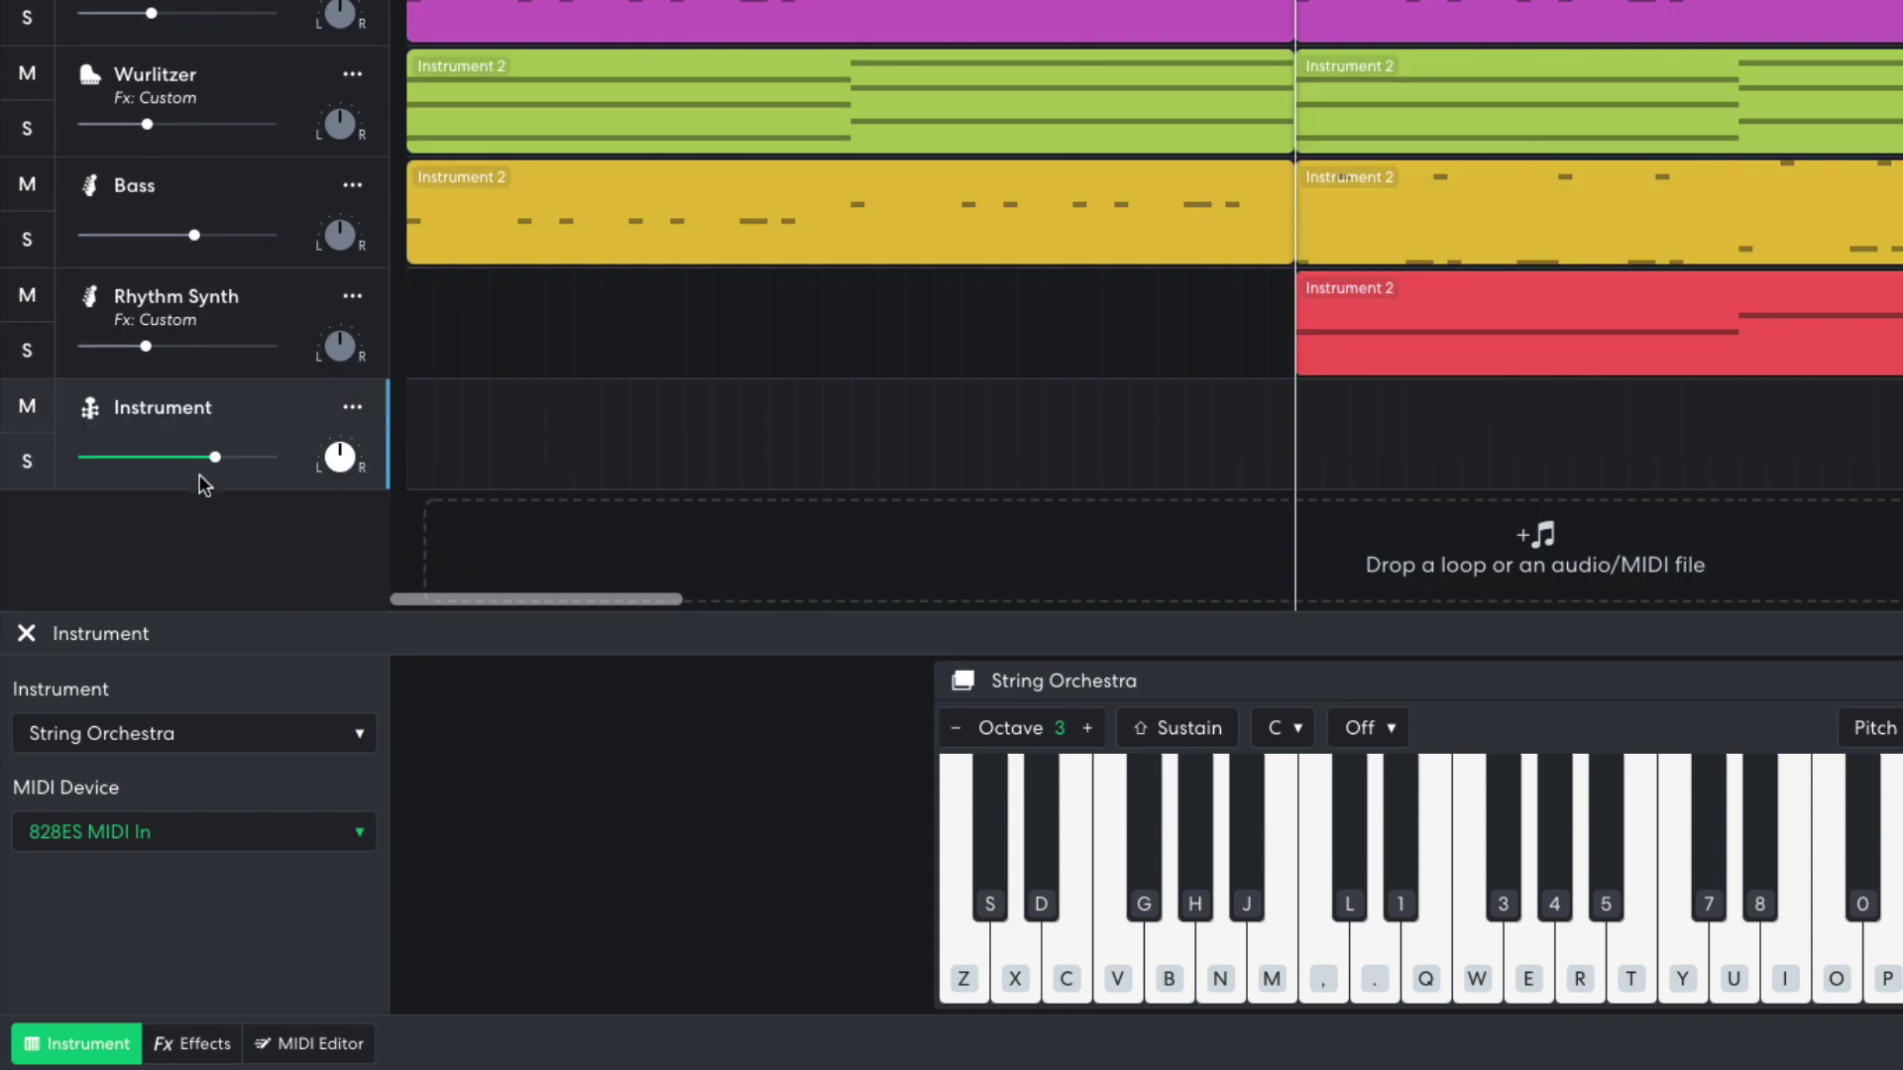
{"action": "left_click_drag", "start_coordinate": [208, 455], "coordinate": [121, 461]}
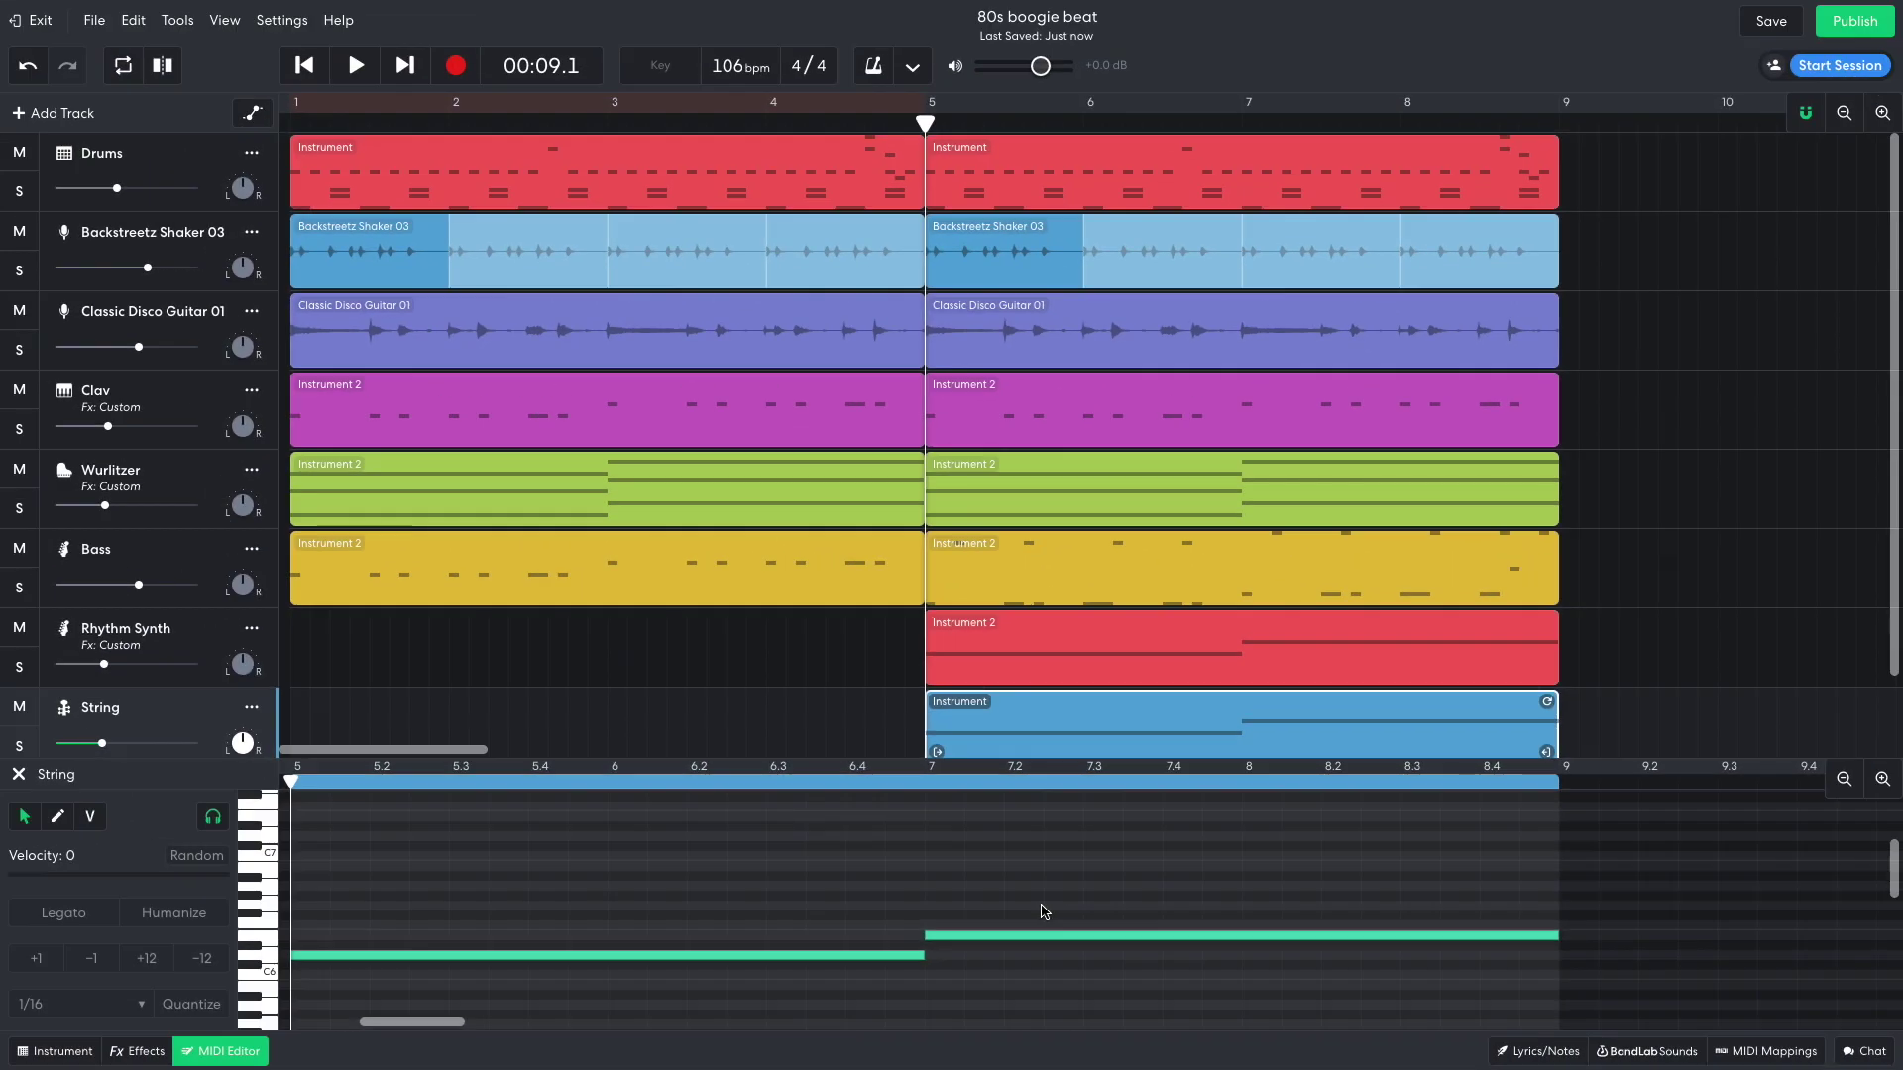
{"action": "key", "text": "space"}
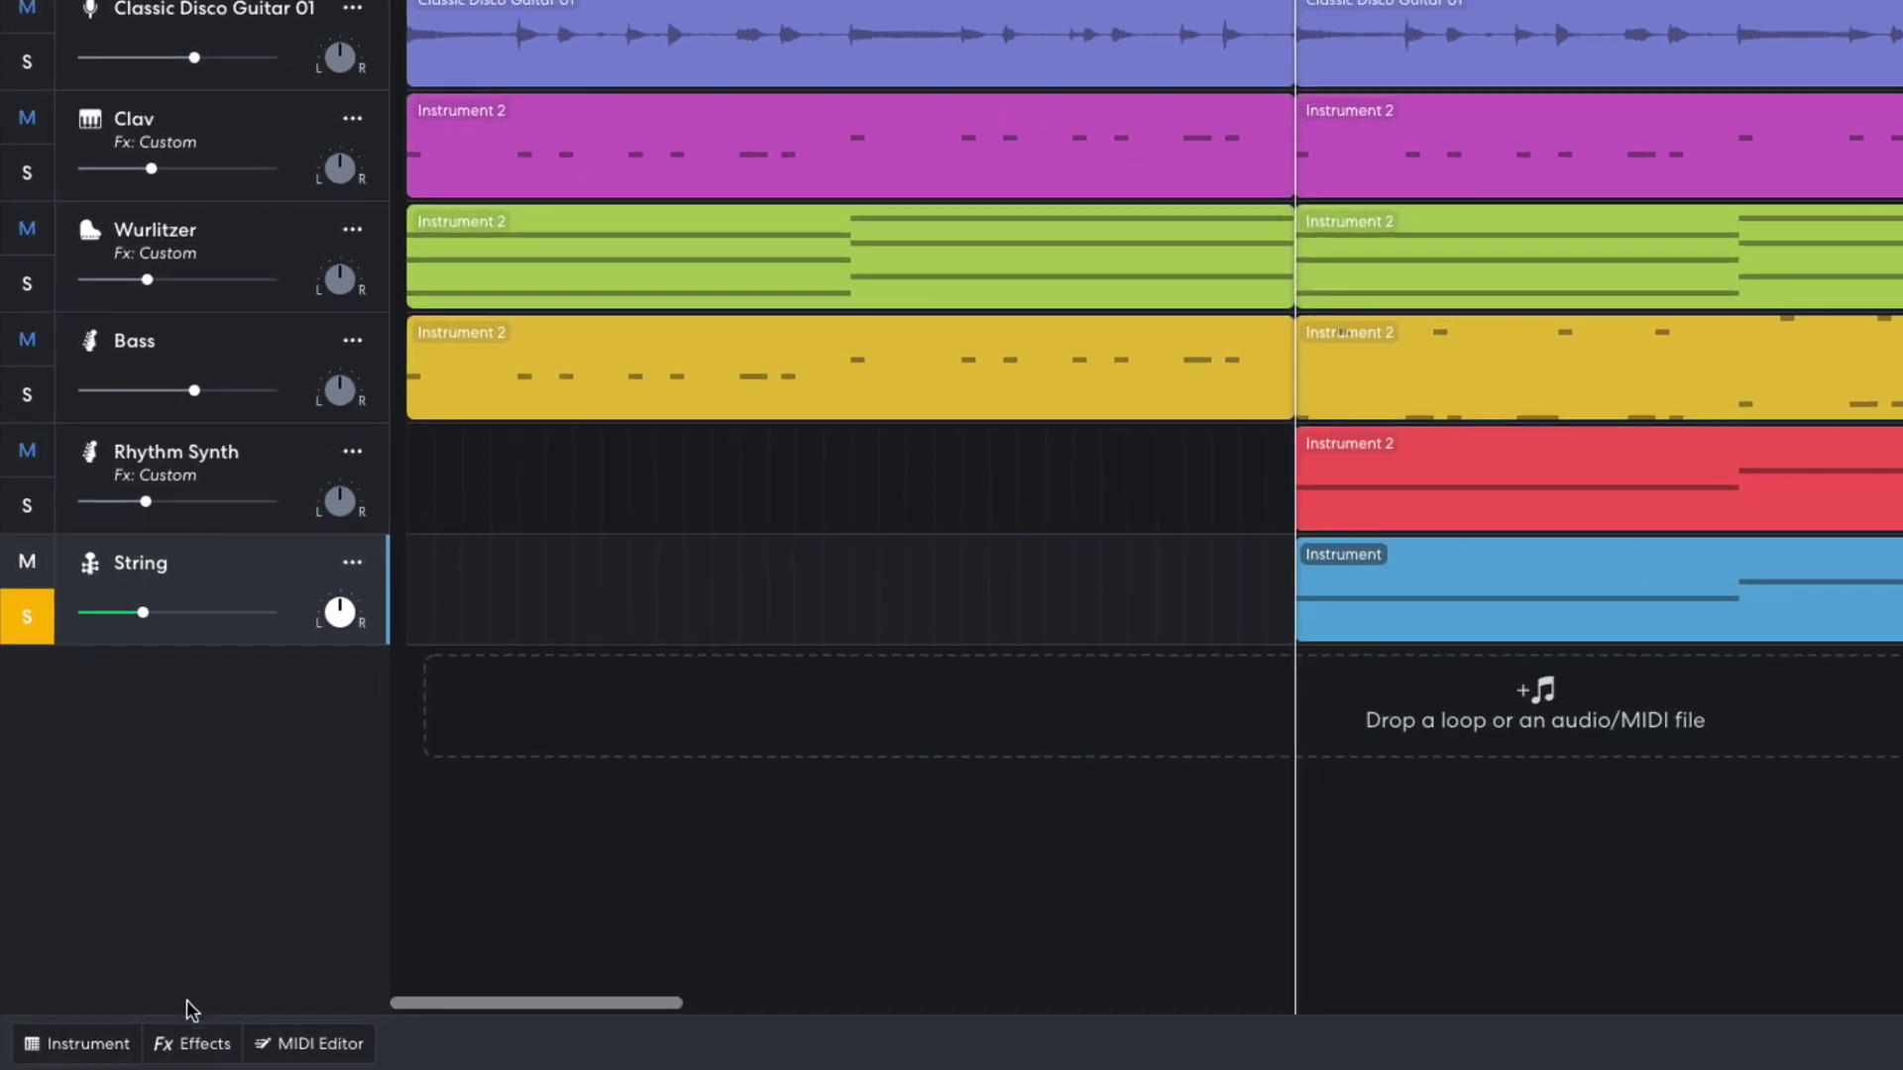
Step: Add a Studio Reverb effect to the String track
{"action": "left_click", "coordinate": [140, 1050]}
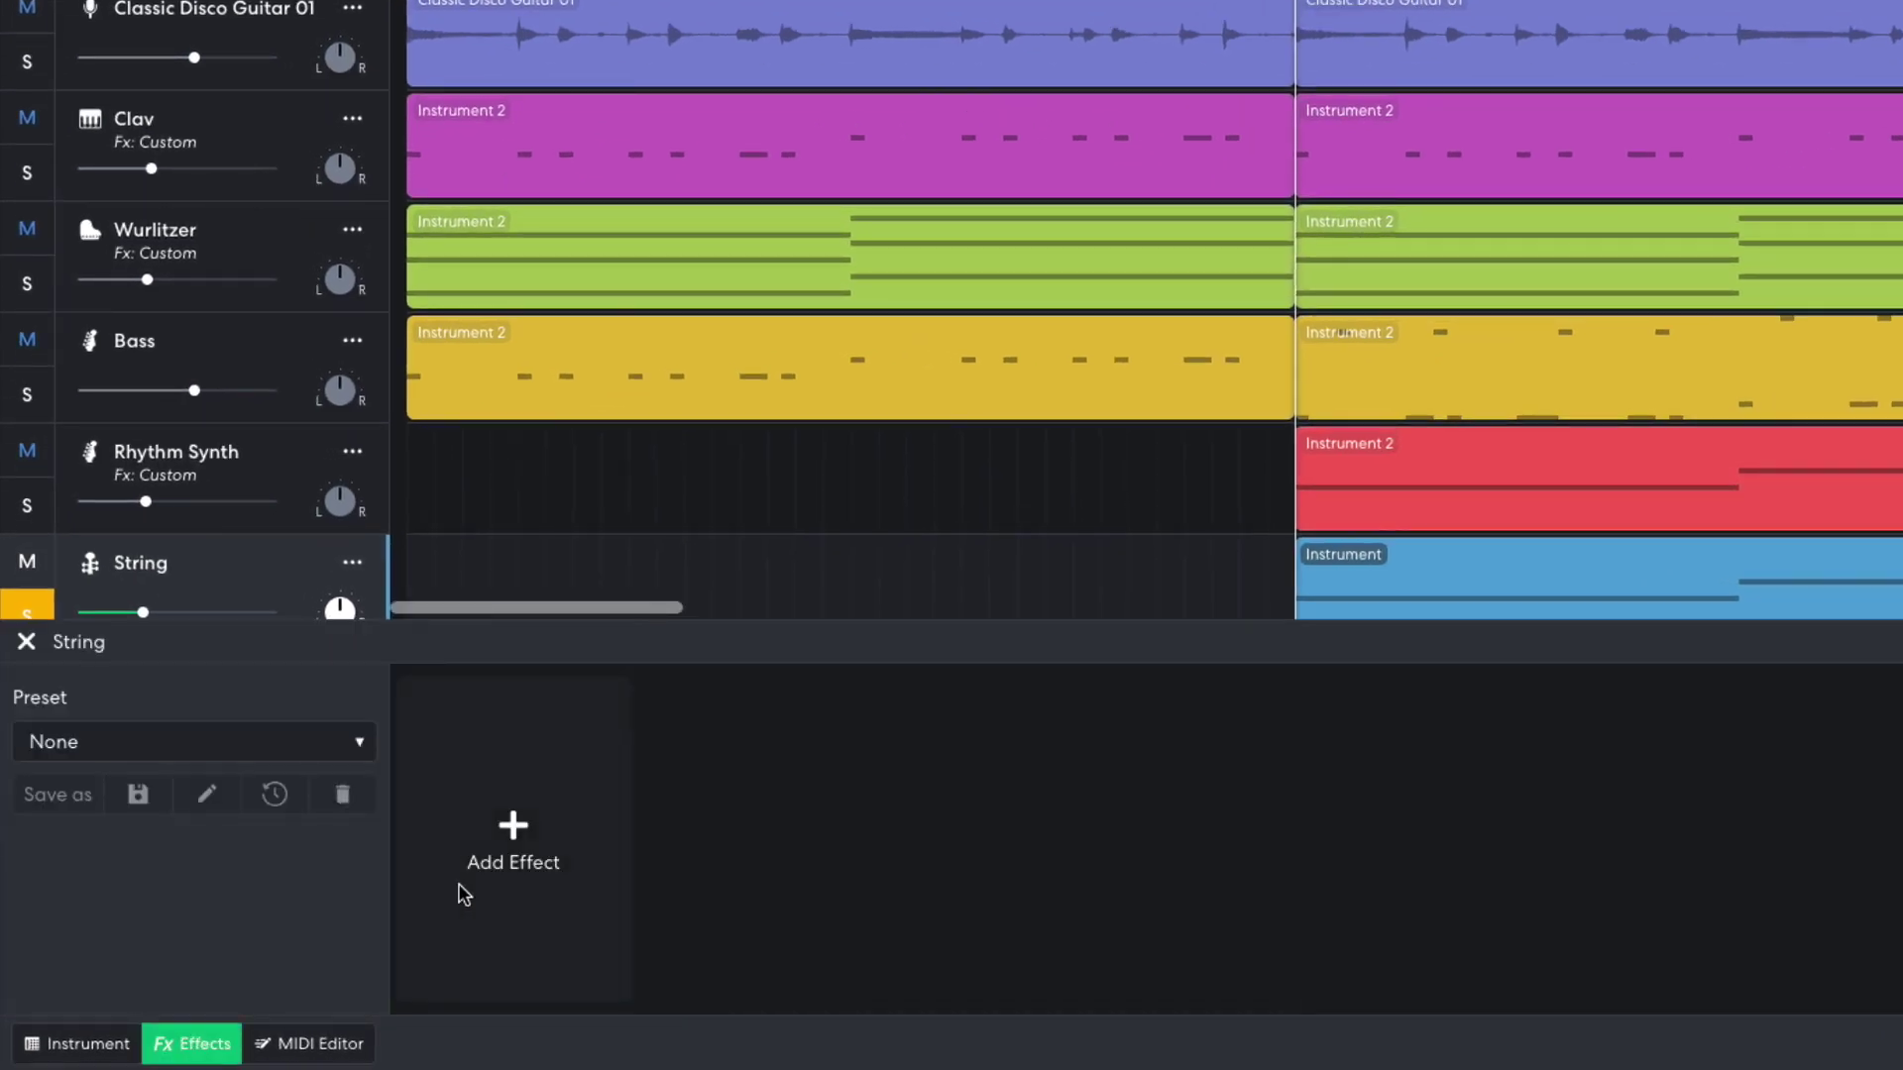
{"action": "left_click", "coordinate": [354, 903]}
{"action": "left_click", "coordinate": [197, 345]}
{"action": "left_click", "coordinate": [550, 420]}
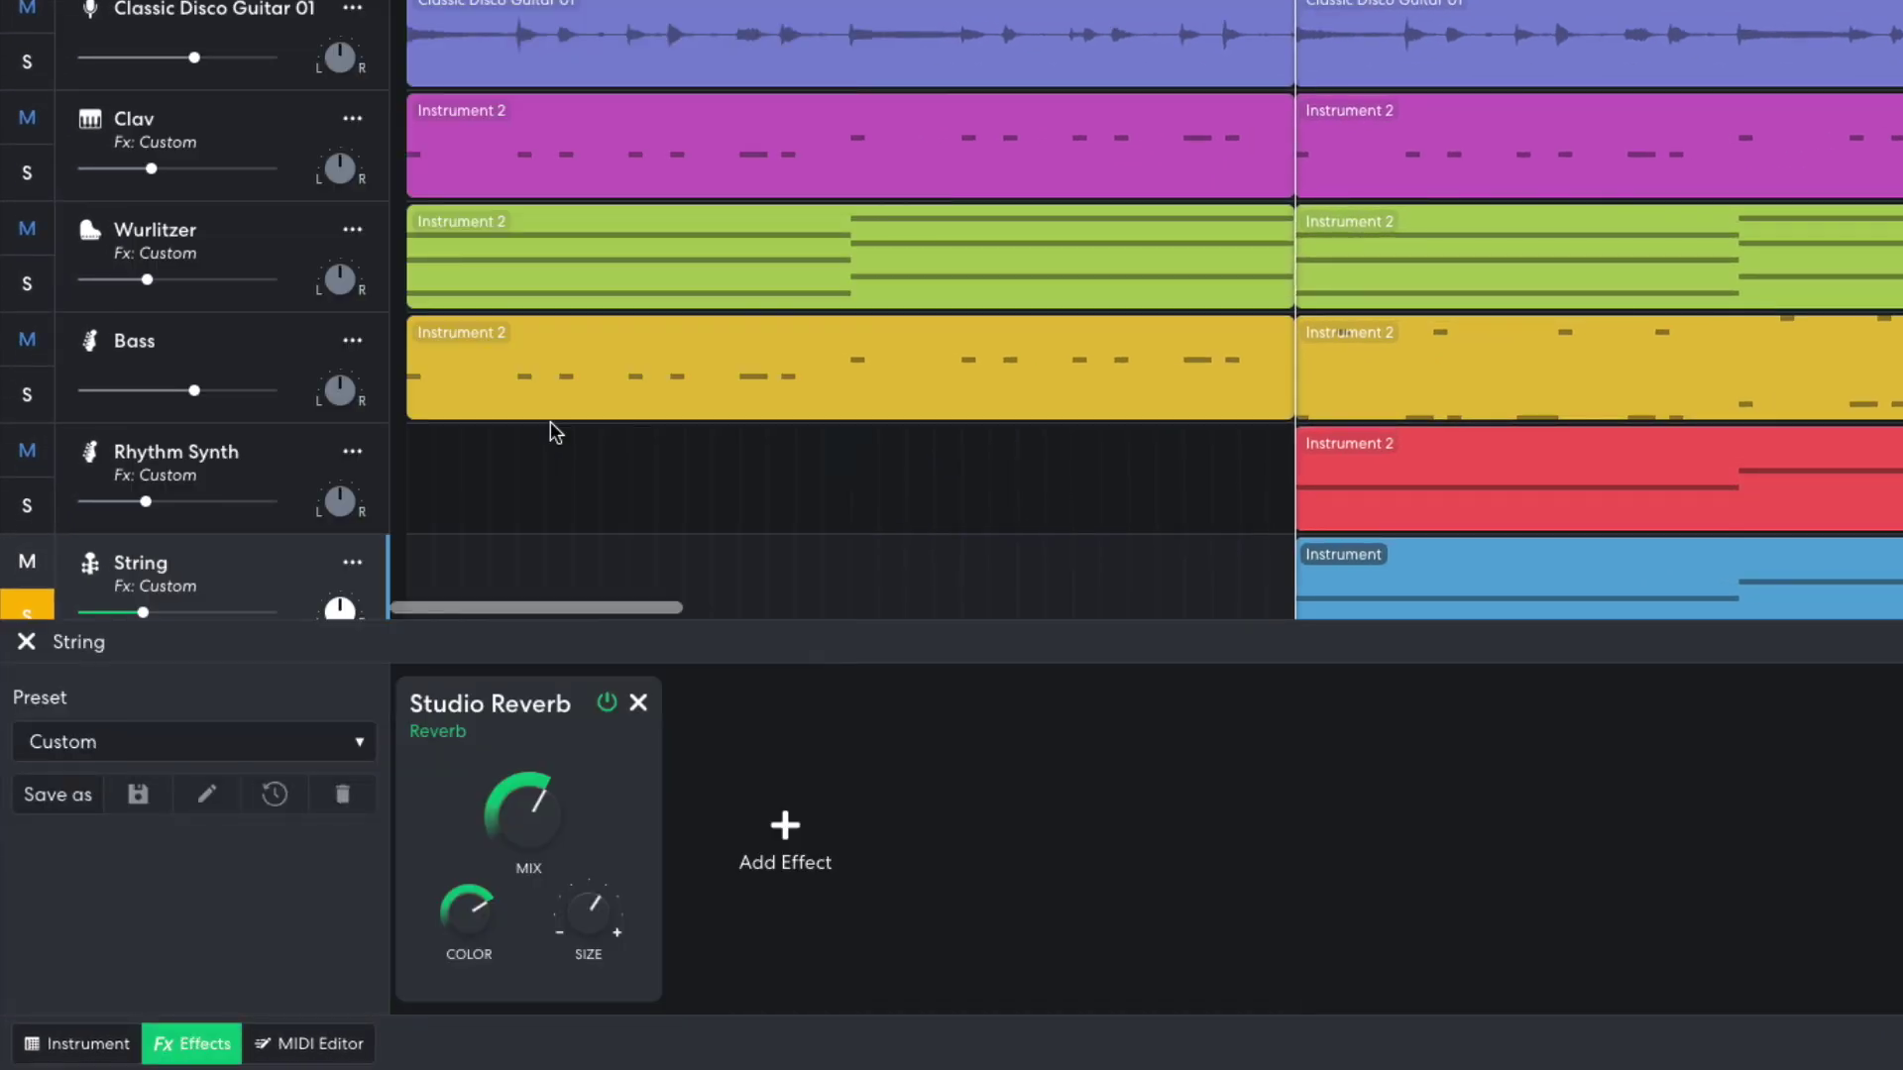
Step: Turn the Studio Reverb SIZE down to 0.0 and play the arrangement to hear it
{"action": "mouse_move", "coordinate": [544, 825]}
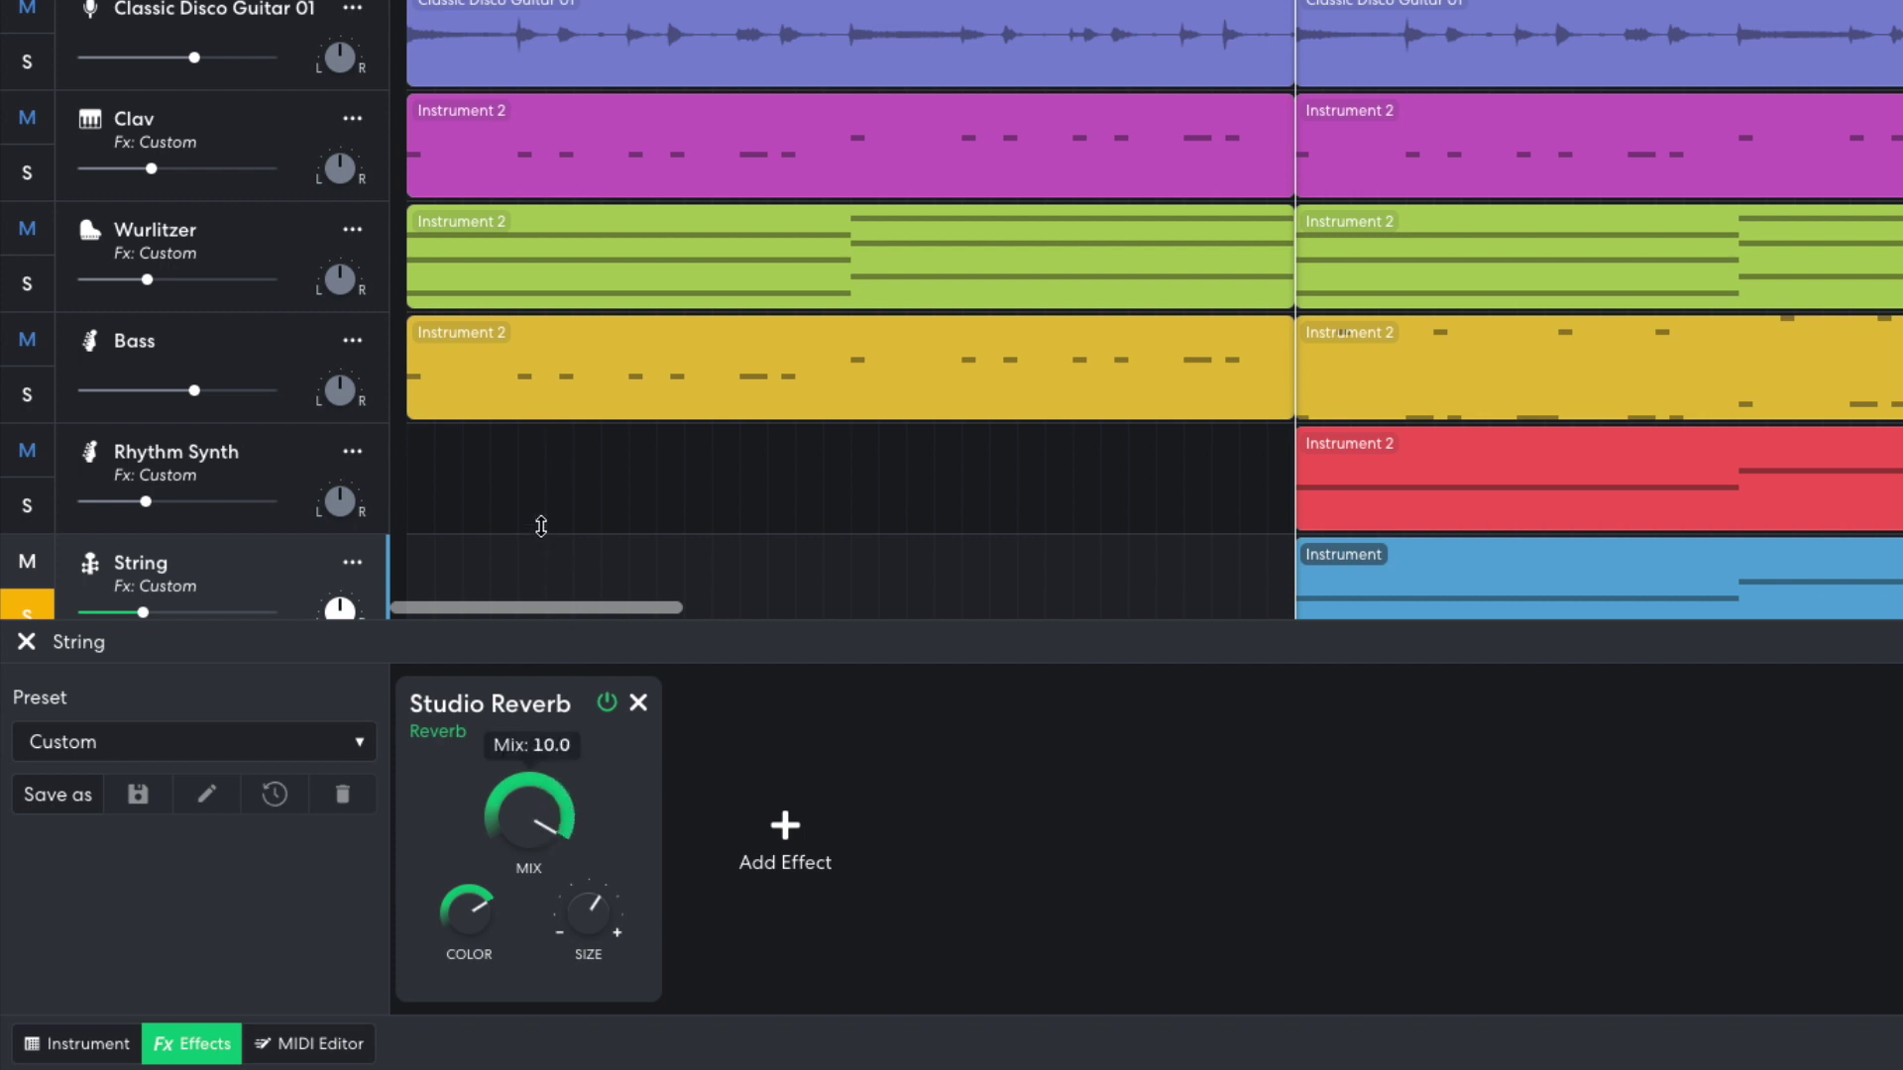
{"action": "left_click_drag", "start_coordinate": [586, 880], "coordinate": [600, 928]}
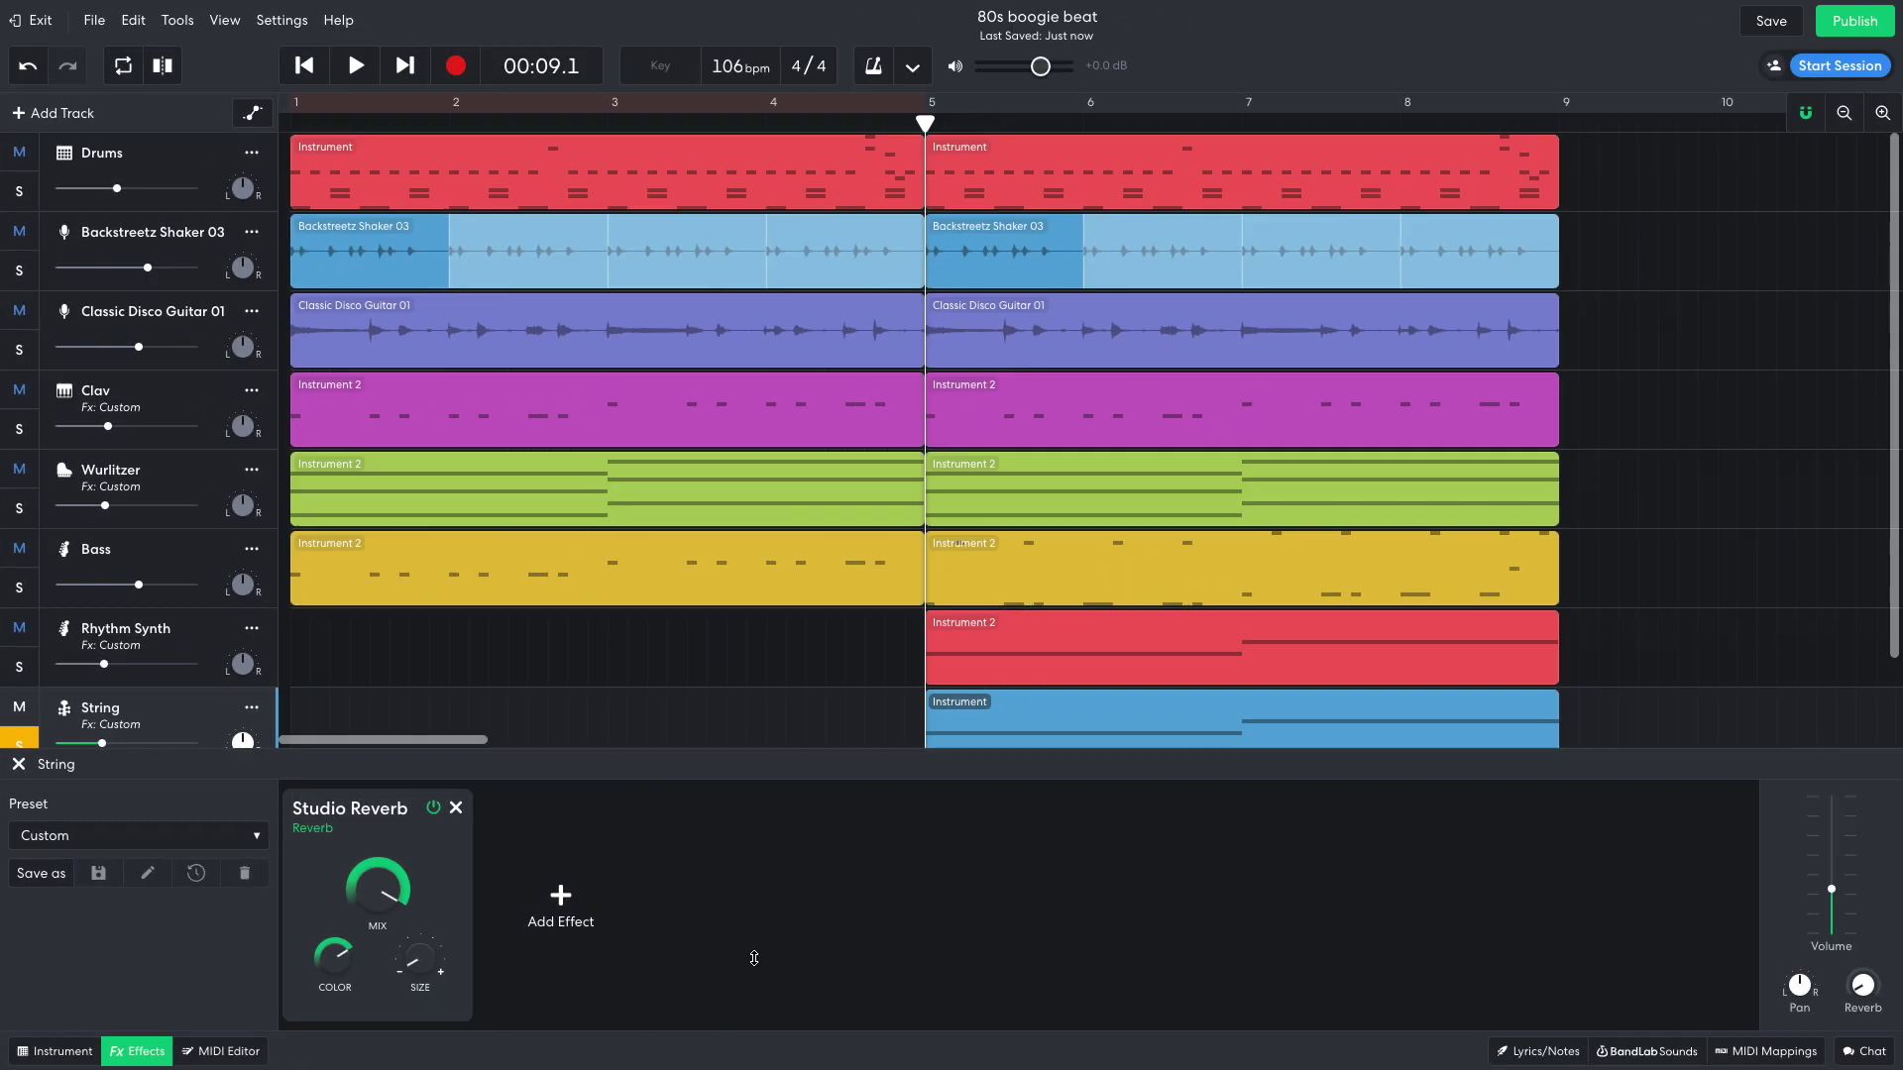
{"action": "key", "text": "space"}
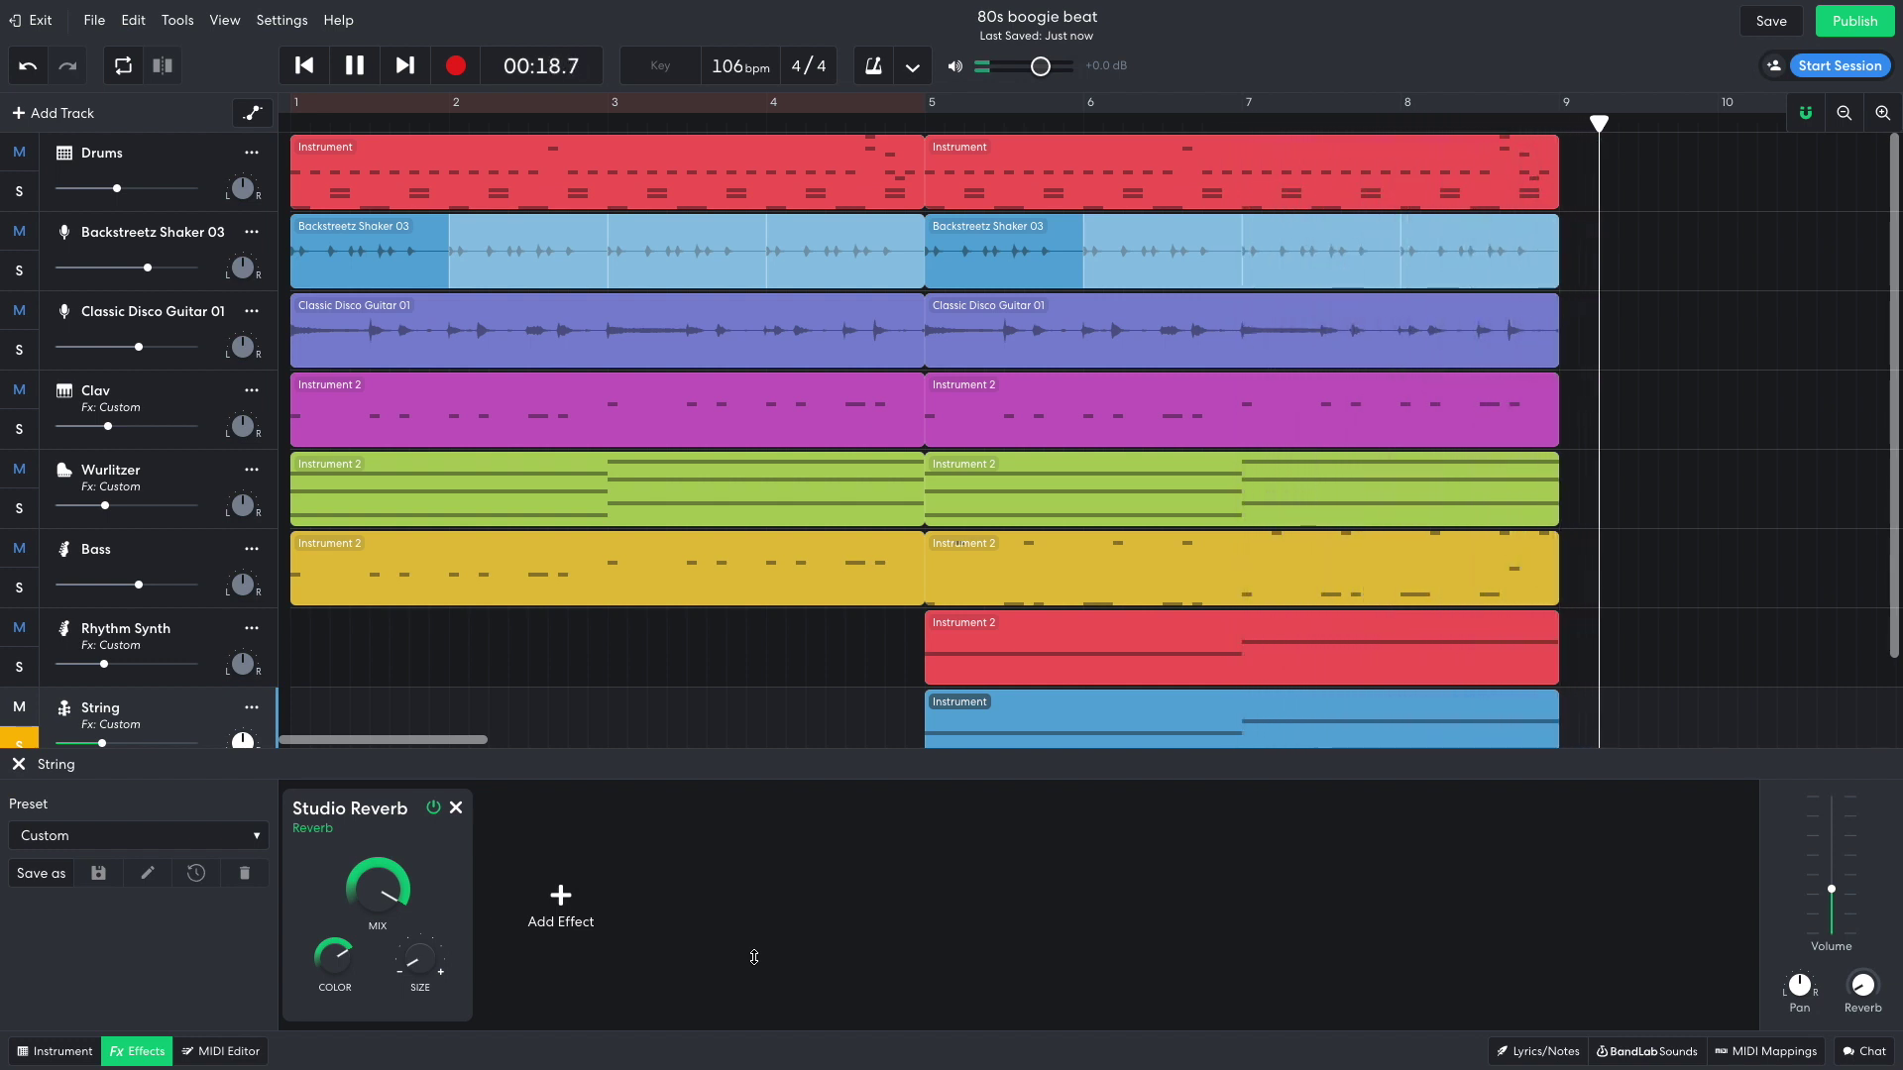
{"action": "key", "text": "space"}
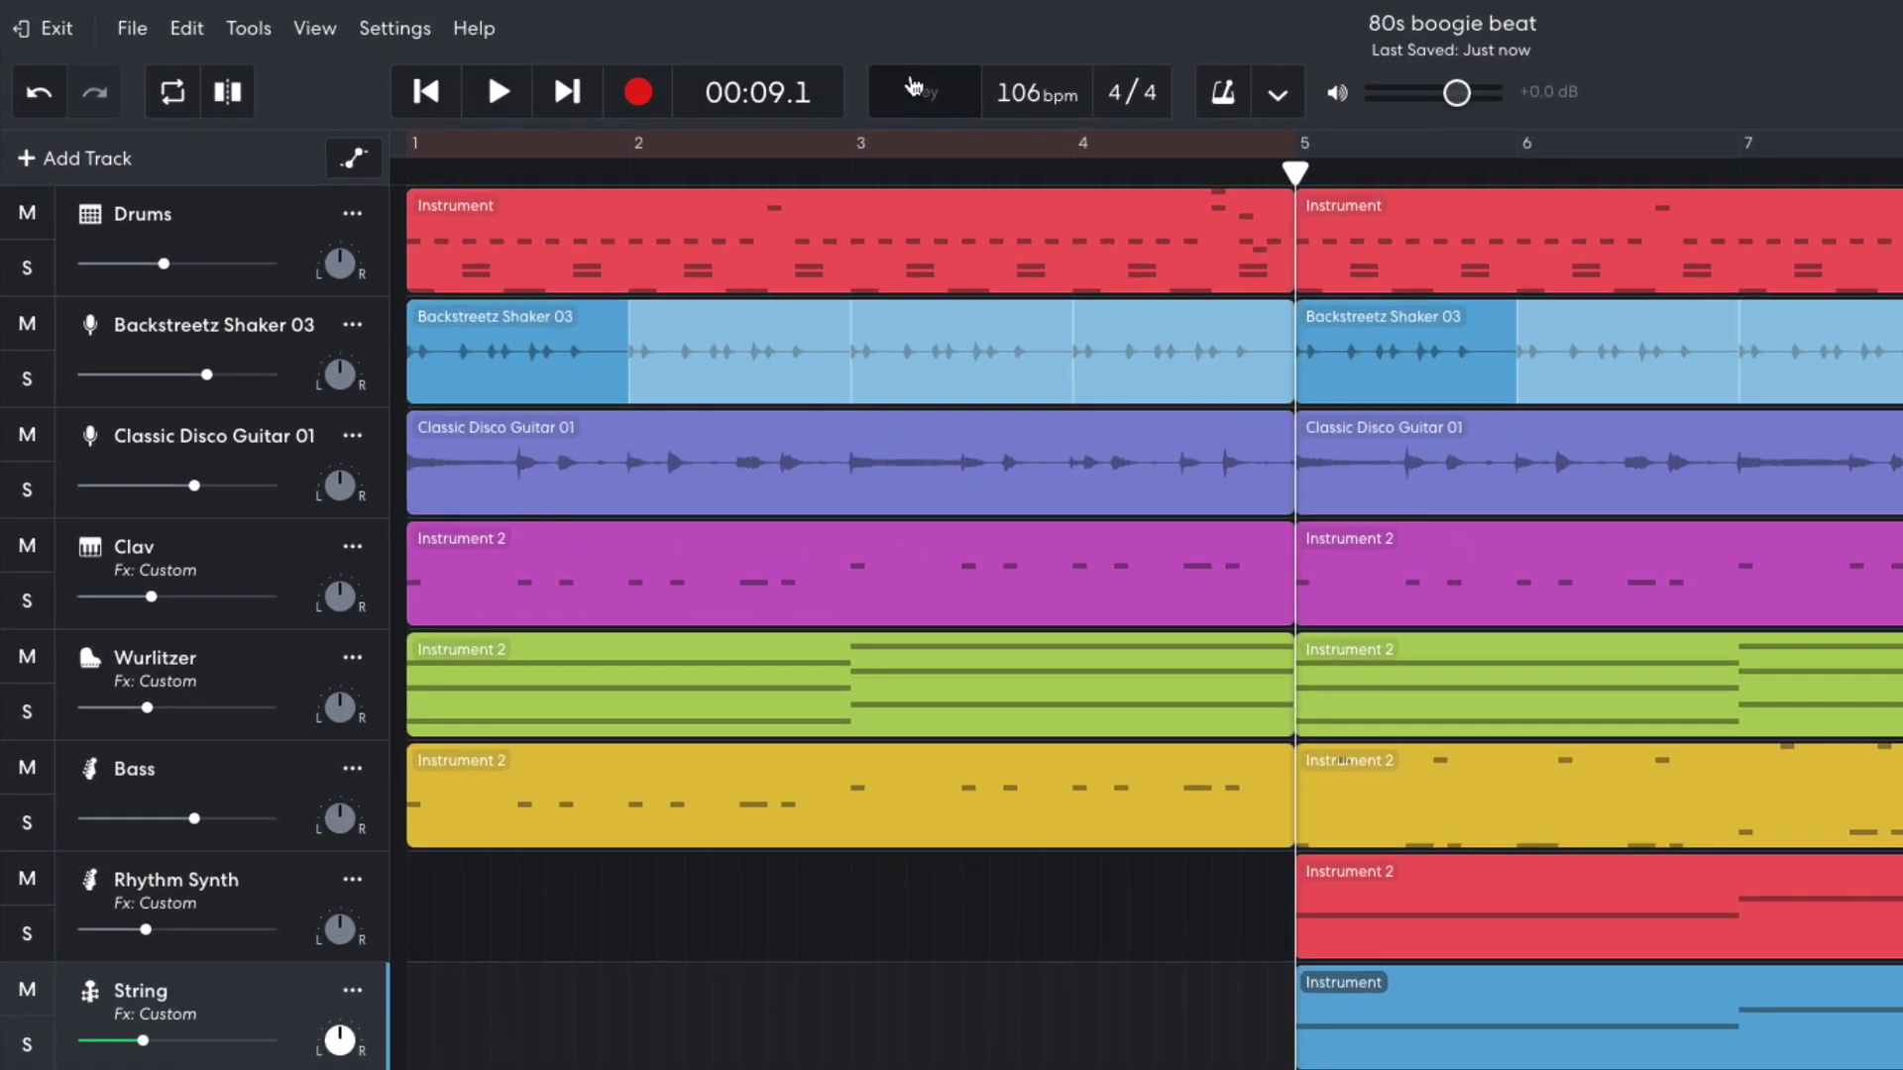
Step: Choose D major in the toolbar's Key list
{"action": "left_click", "coordinate": [653, 63]}
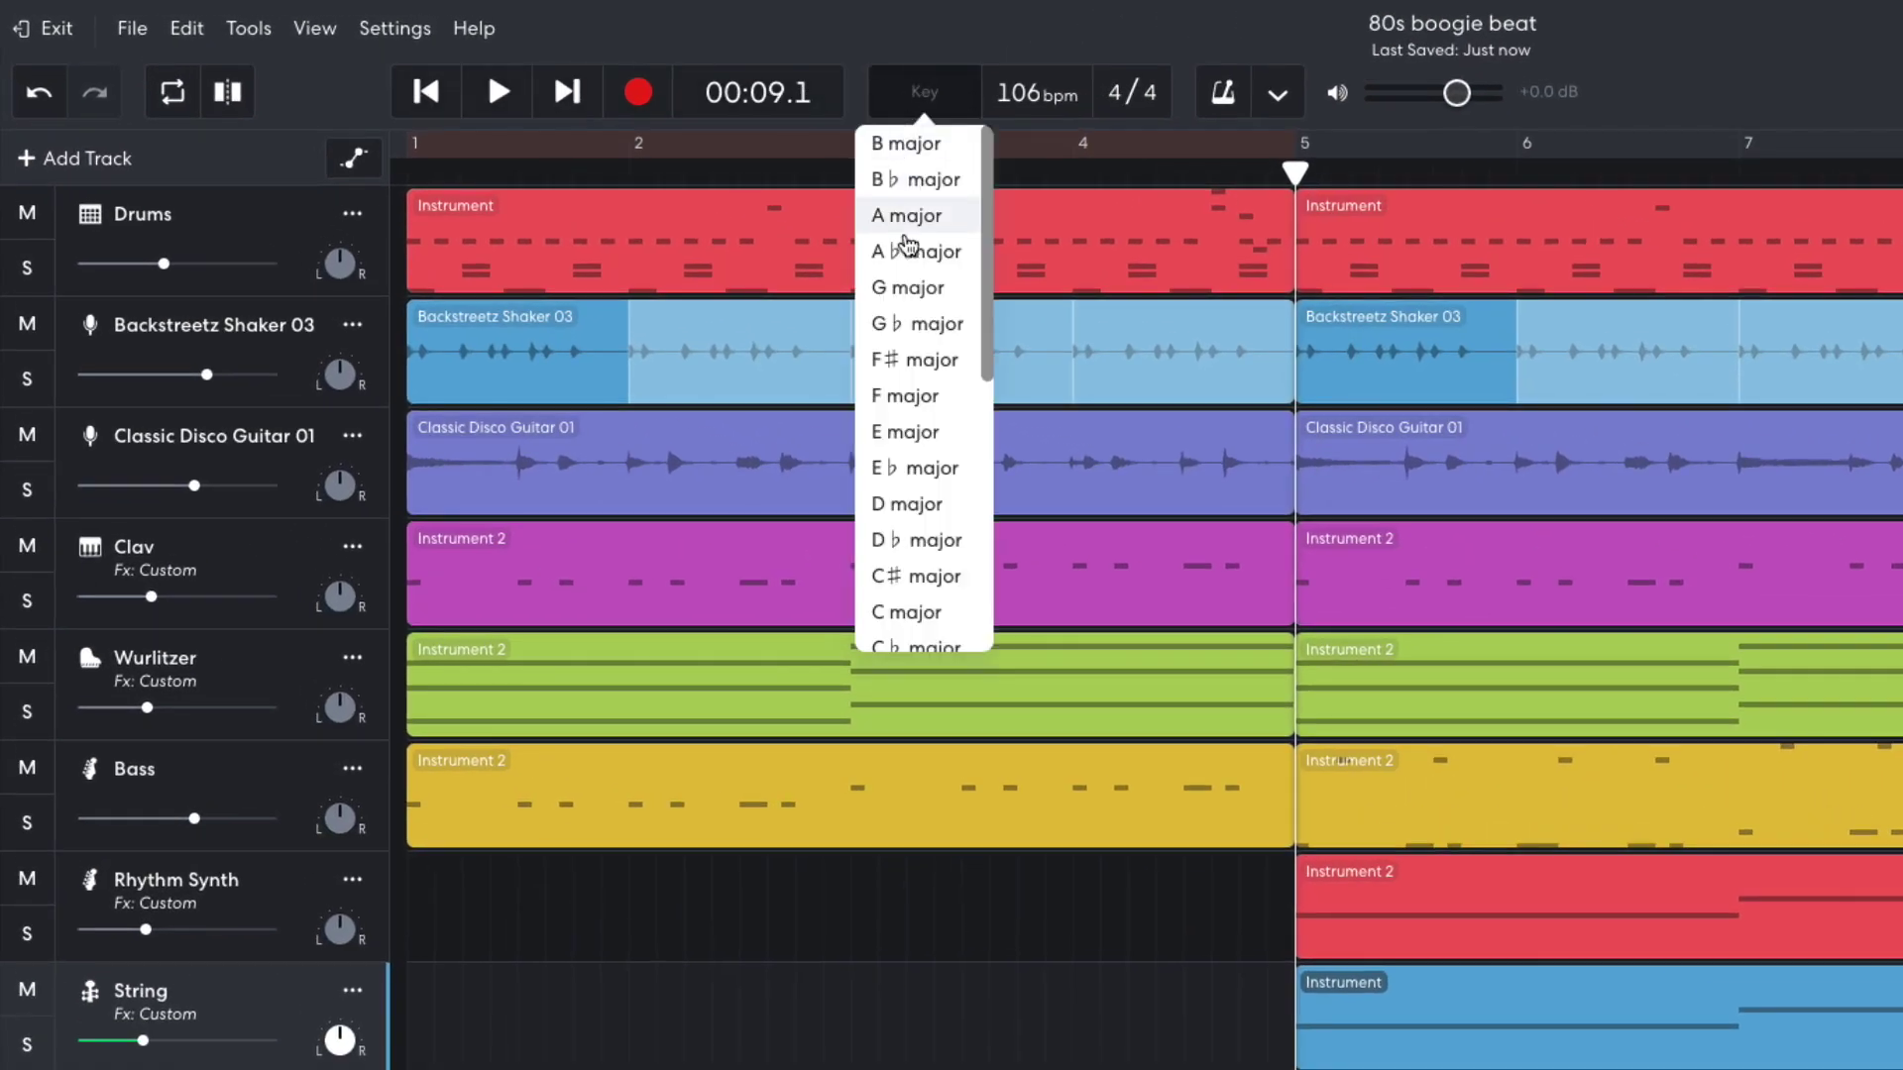
{"action": "left_click", "coordinate": [941, 503]}
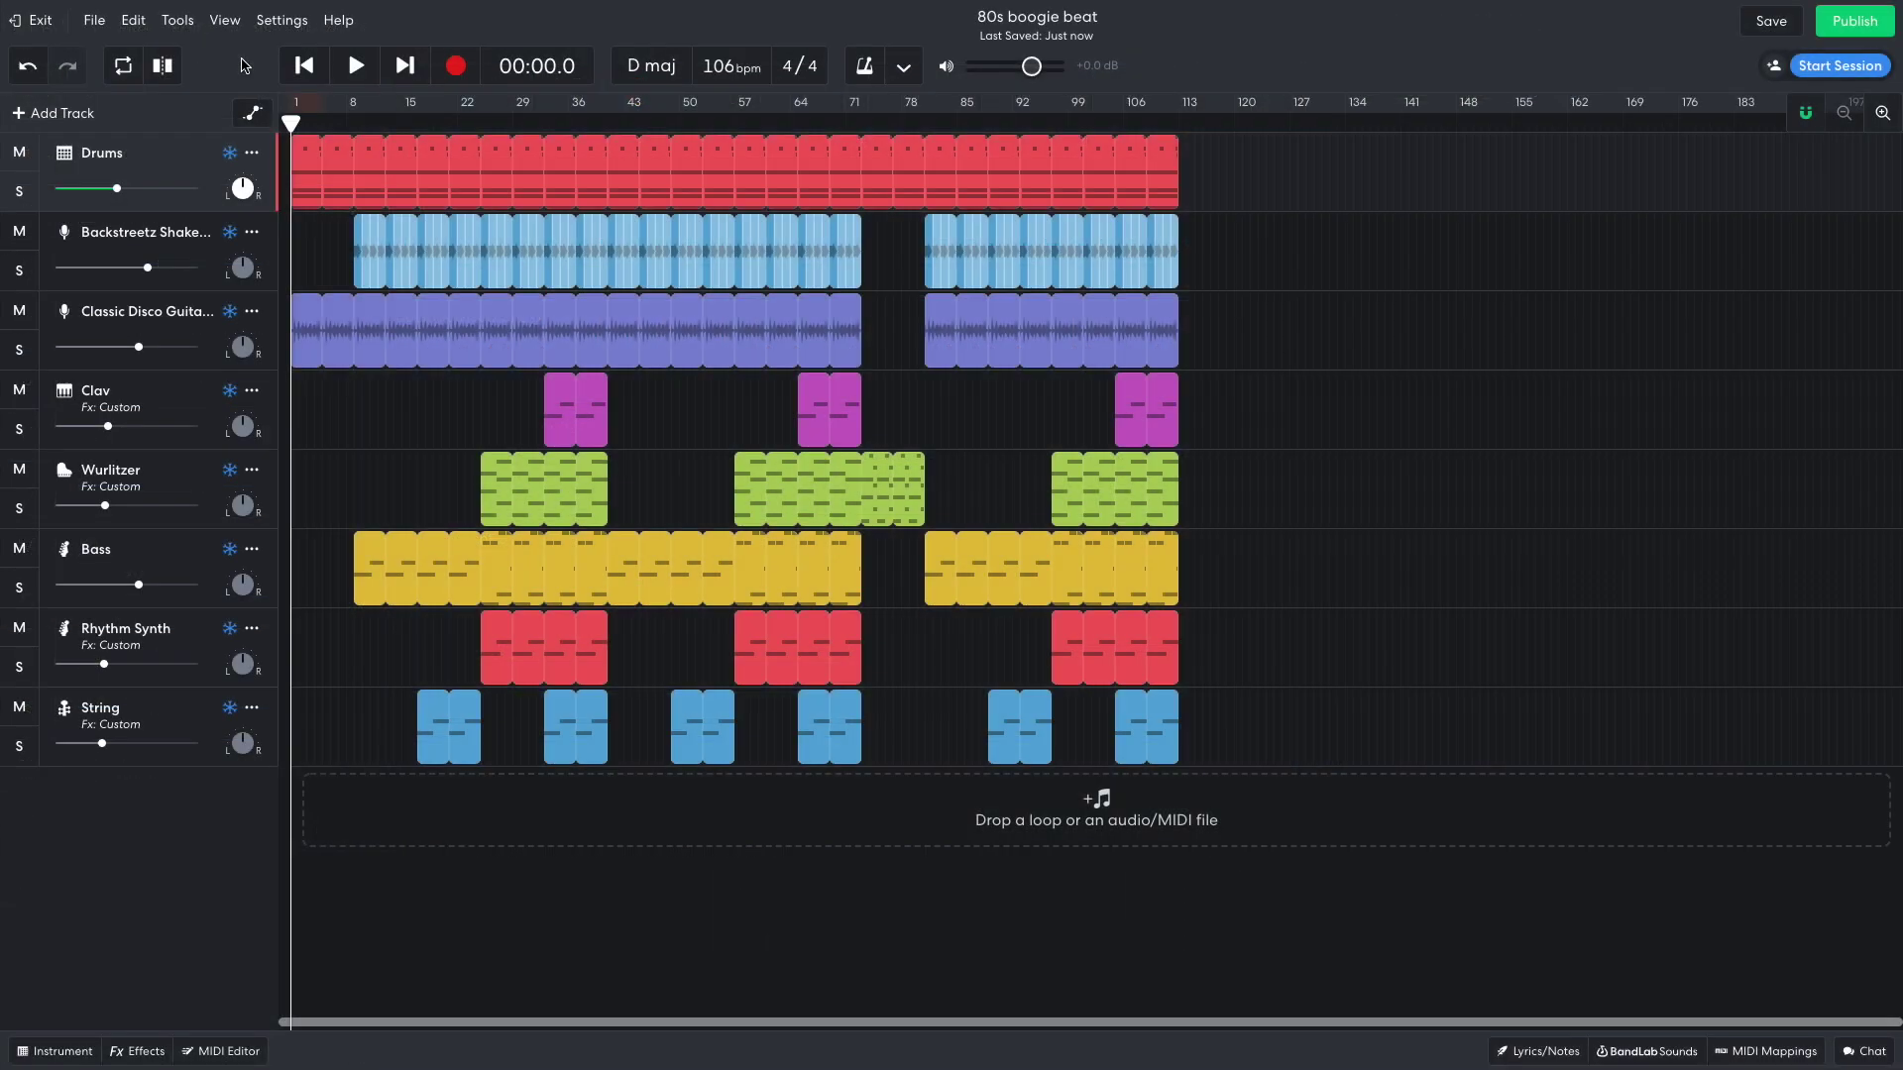
{"action": "key", "text": "space"}
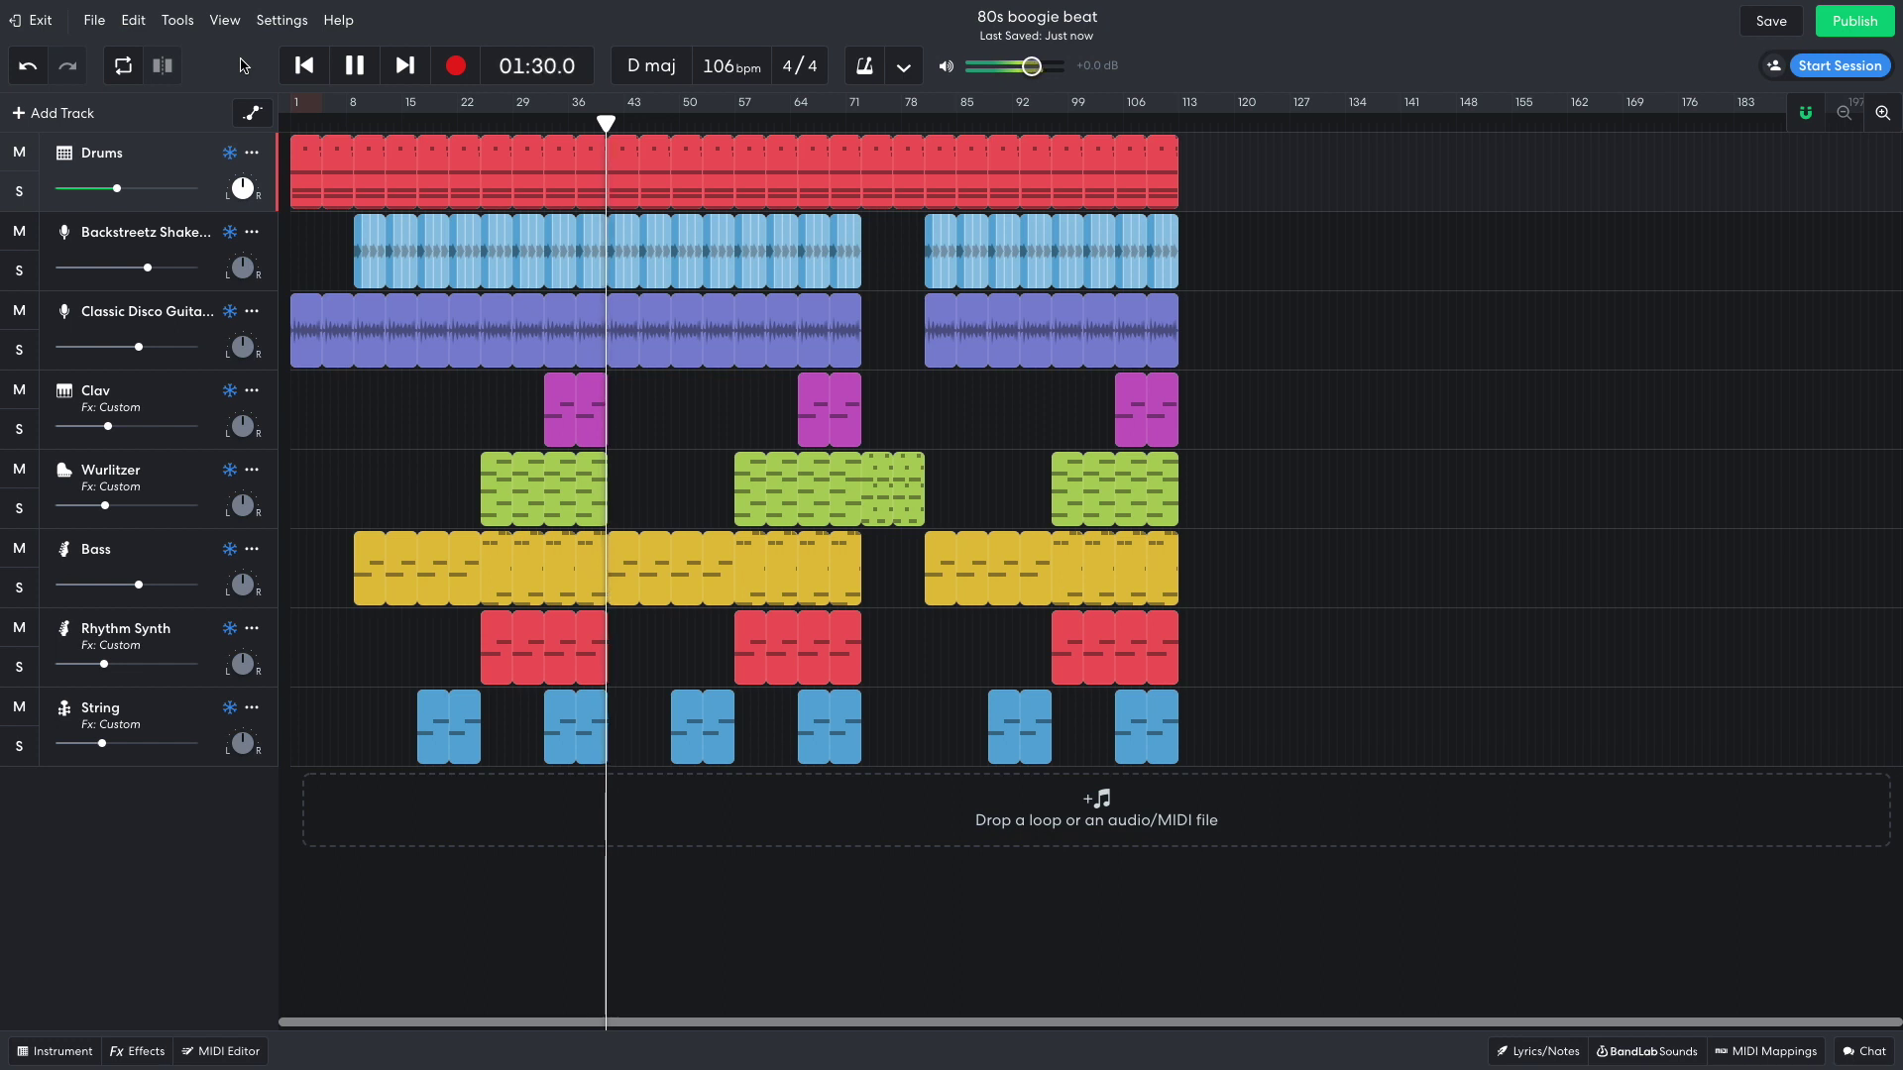
{"action": "left_click", "coordinate": [858, 114]}
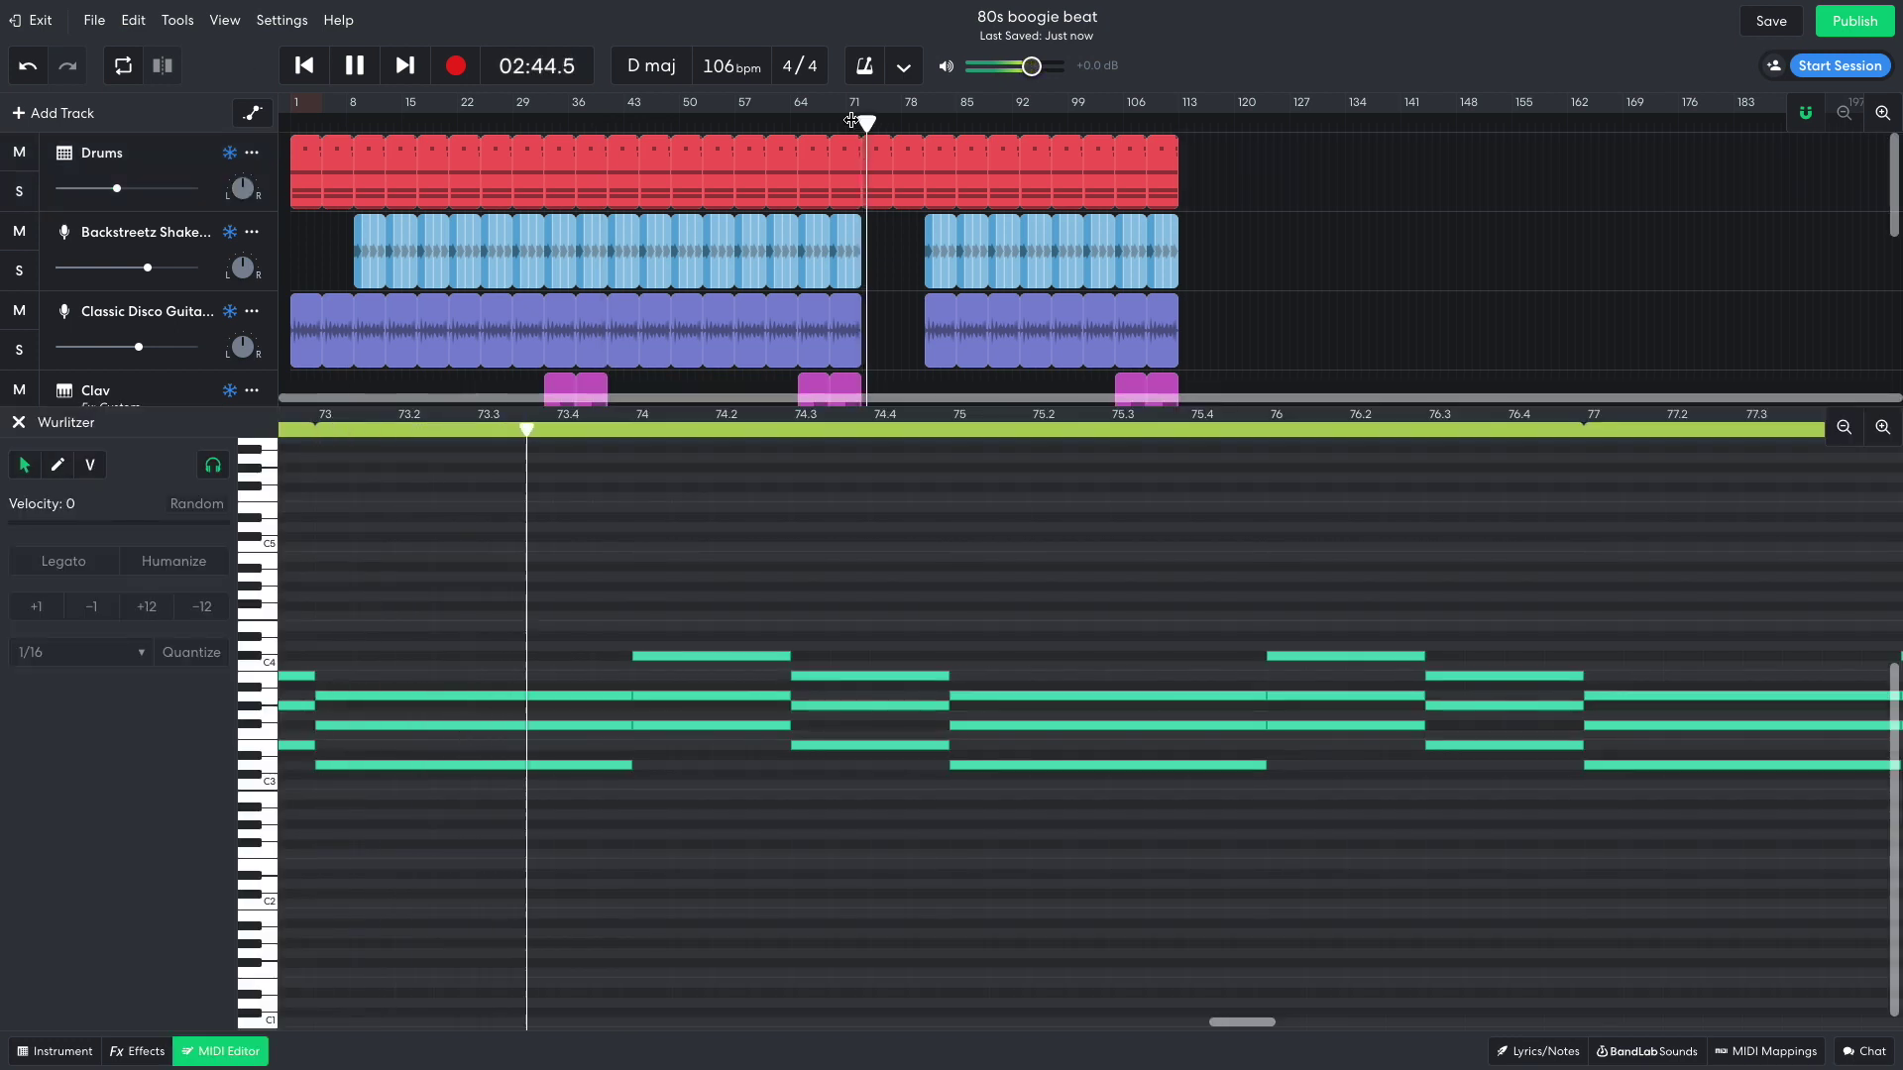